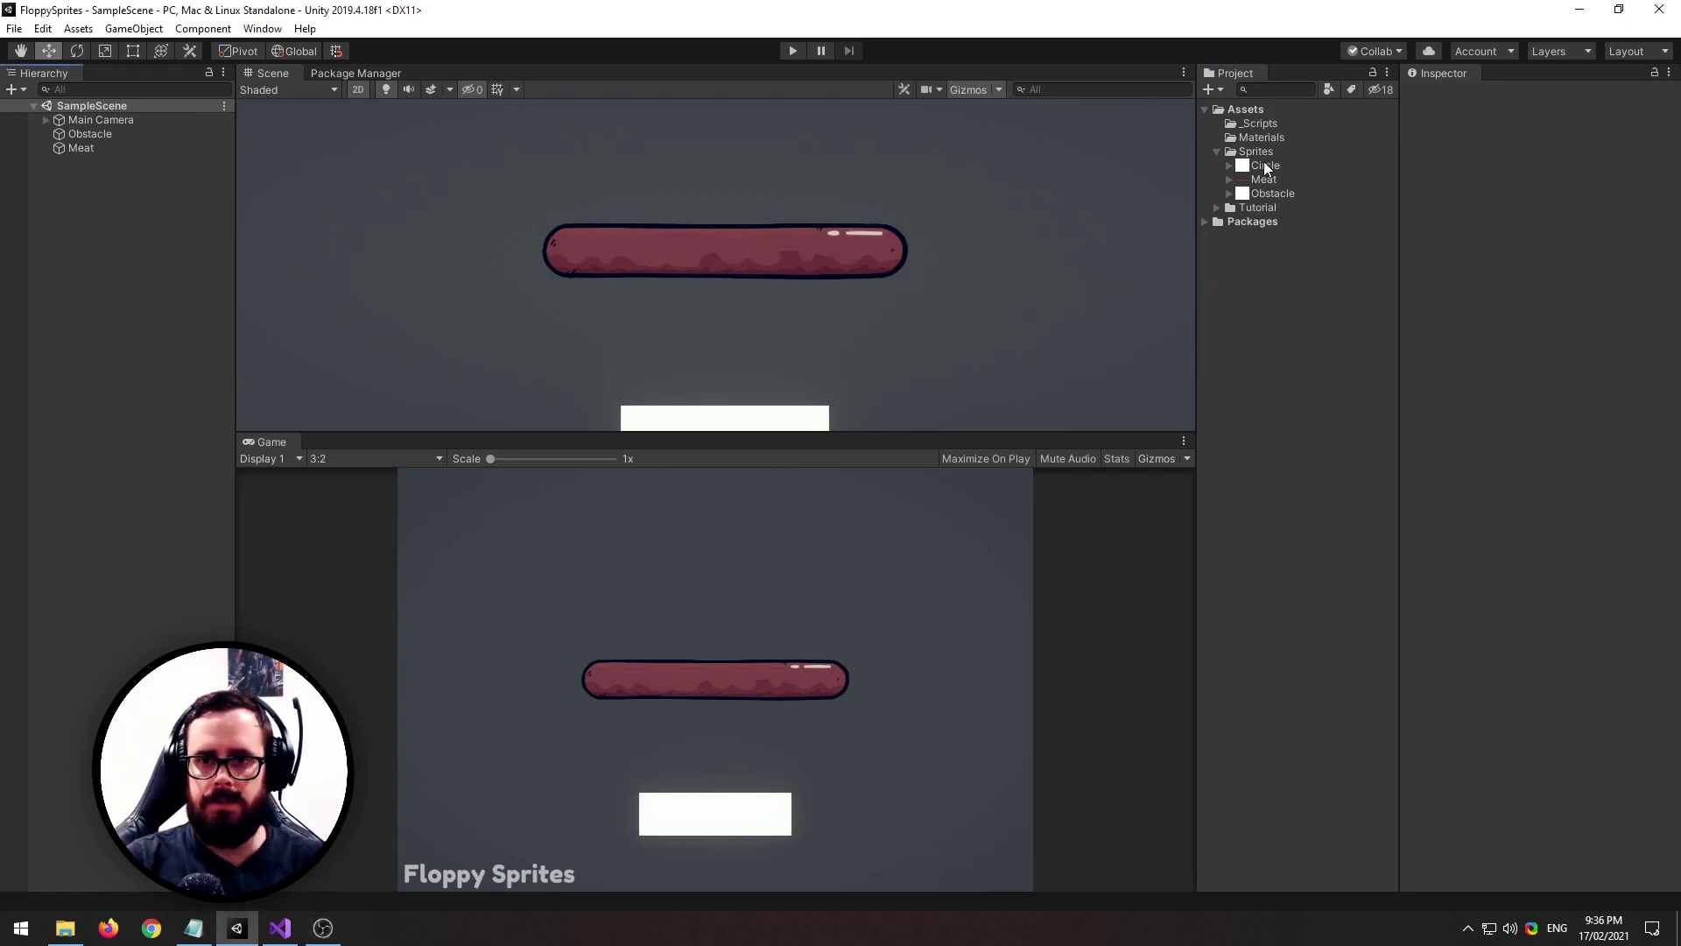
Add a Circle sprite to the scene with a Circle Collider 2D and a Rigidbody 2D
{"action": "left_click_drag", "start_coordinate": [1264, 164], "coordinate": [685, 321]}
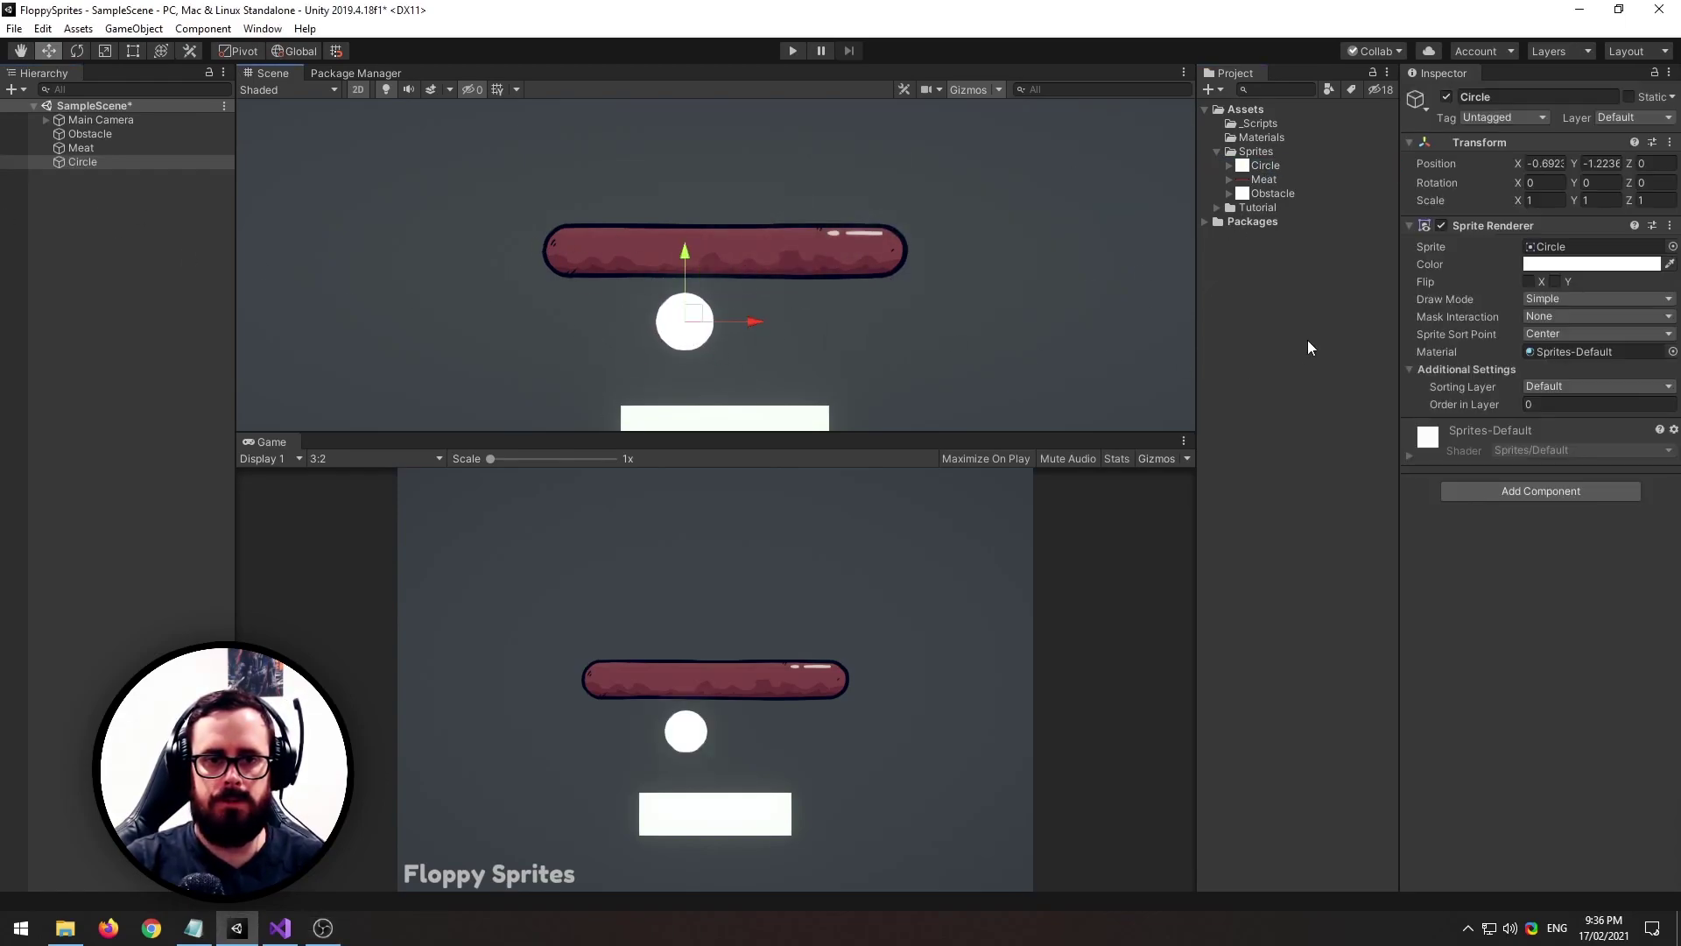
{"action": "left_click", "coordinate": [1597, 490]}
{"action": "type", "text": "circle"}
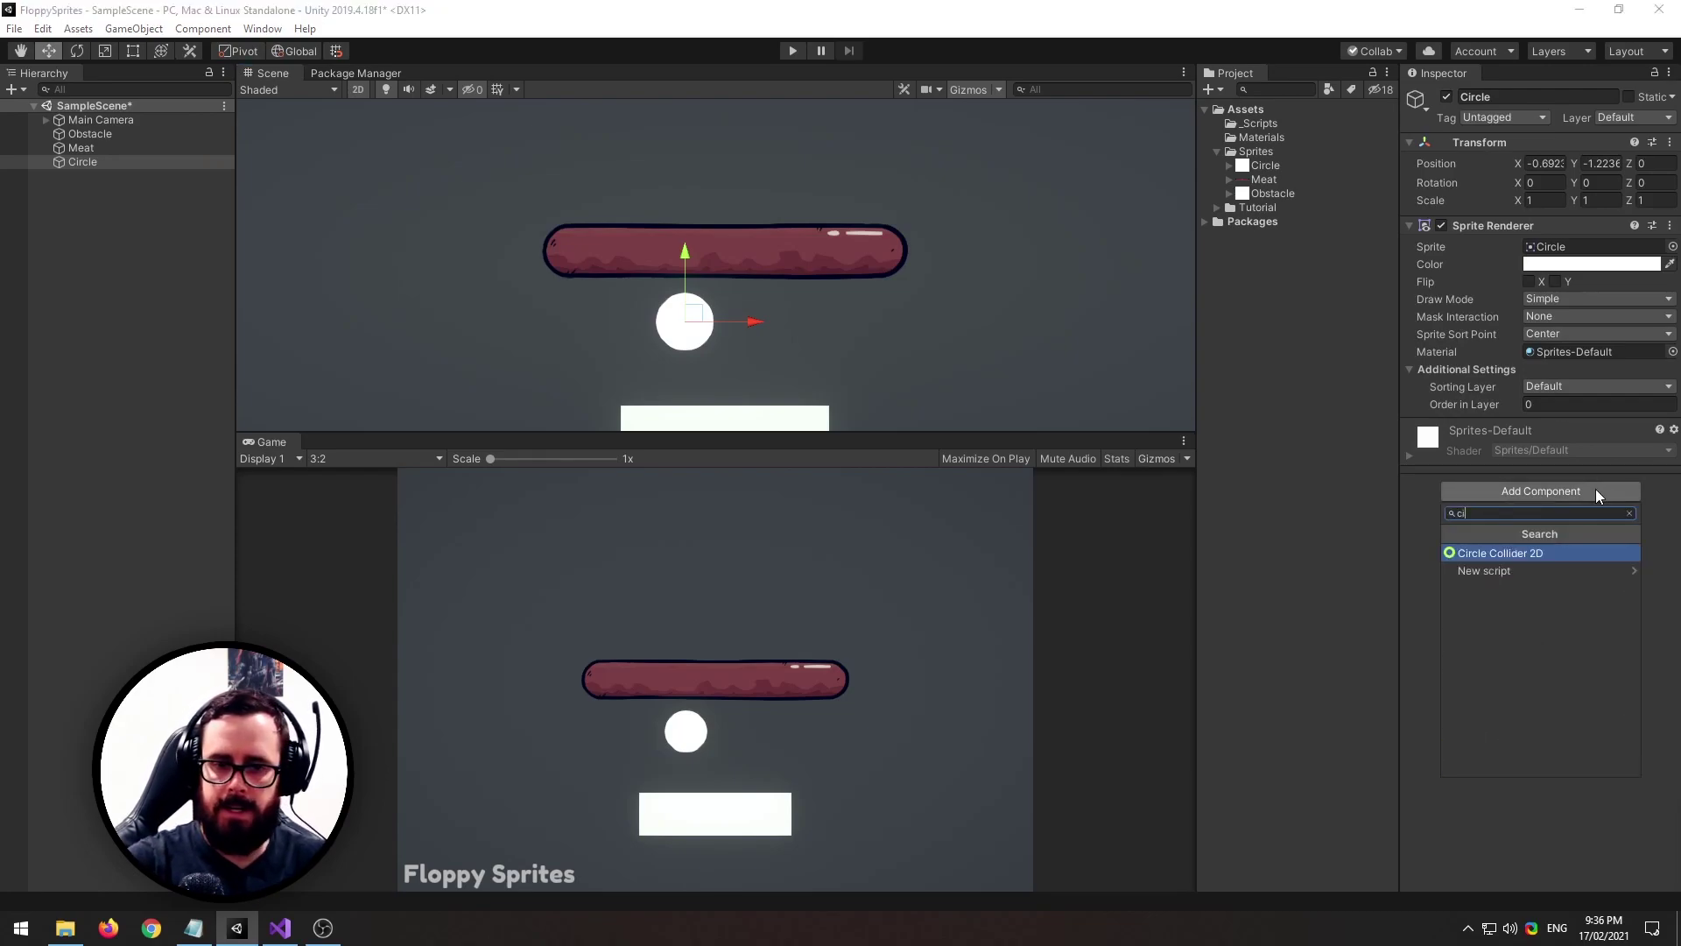
{"action": "key", "text": "Return"}
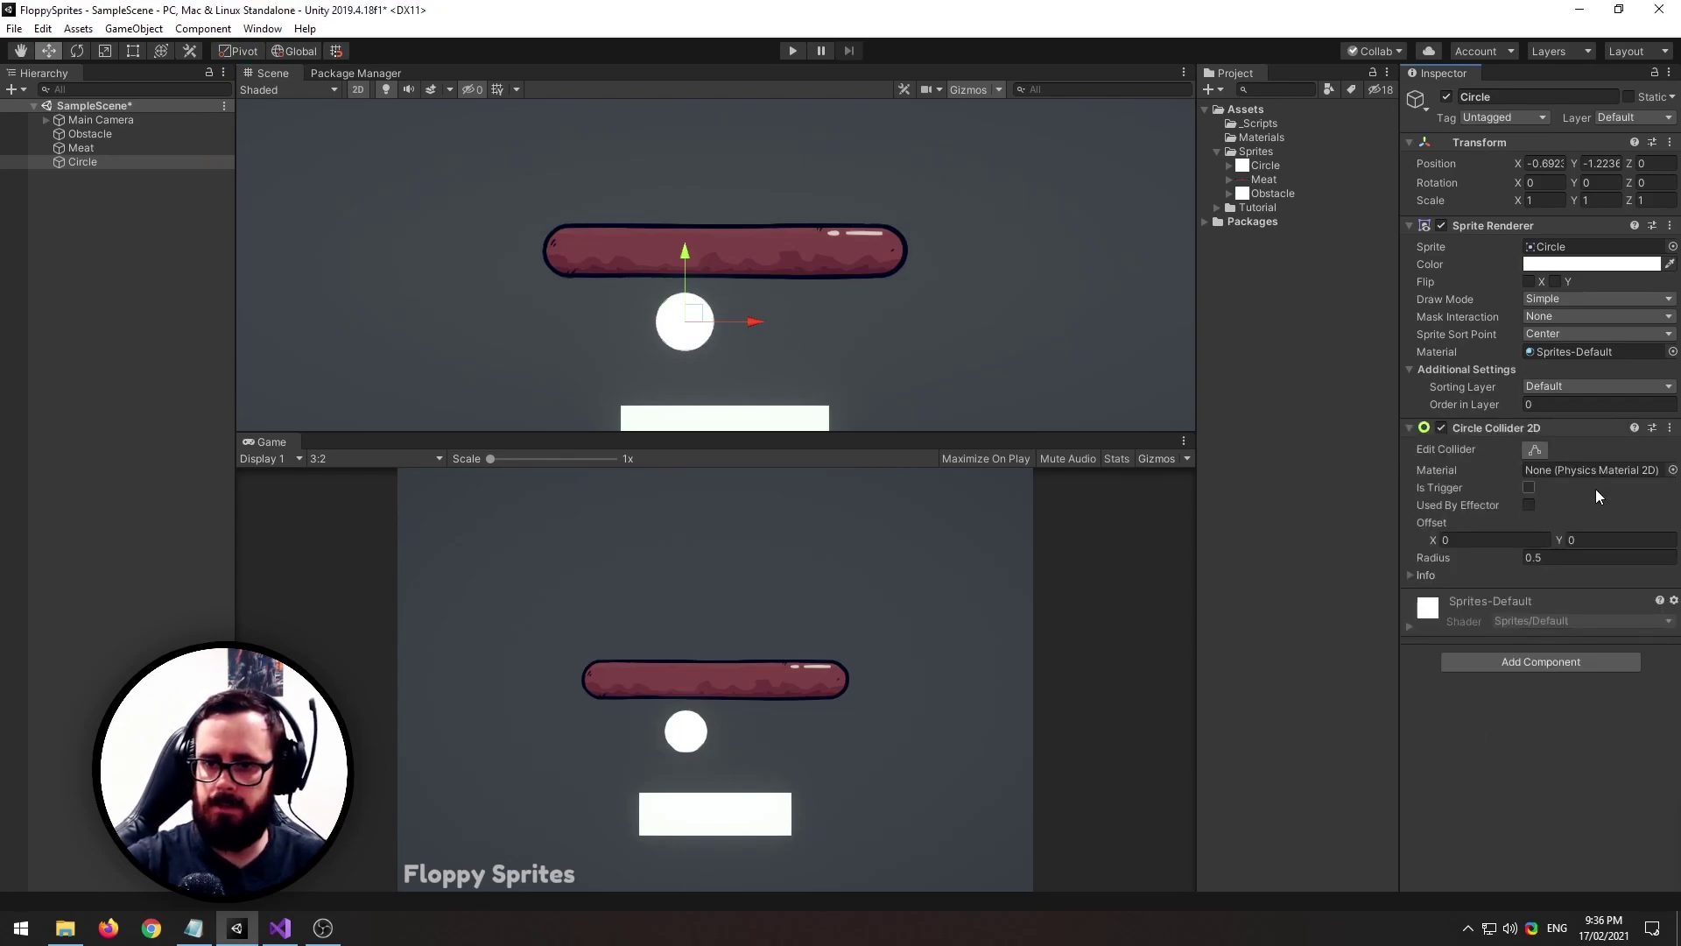
{"action": "left_click", "coordinate": [1529, 661]}
{"action": "type", "text": "rig"}
{"action": "key", "text": "Return"}
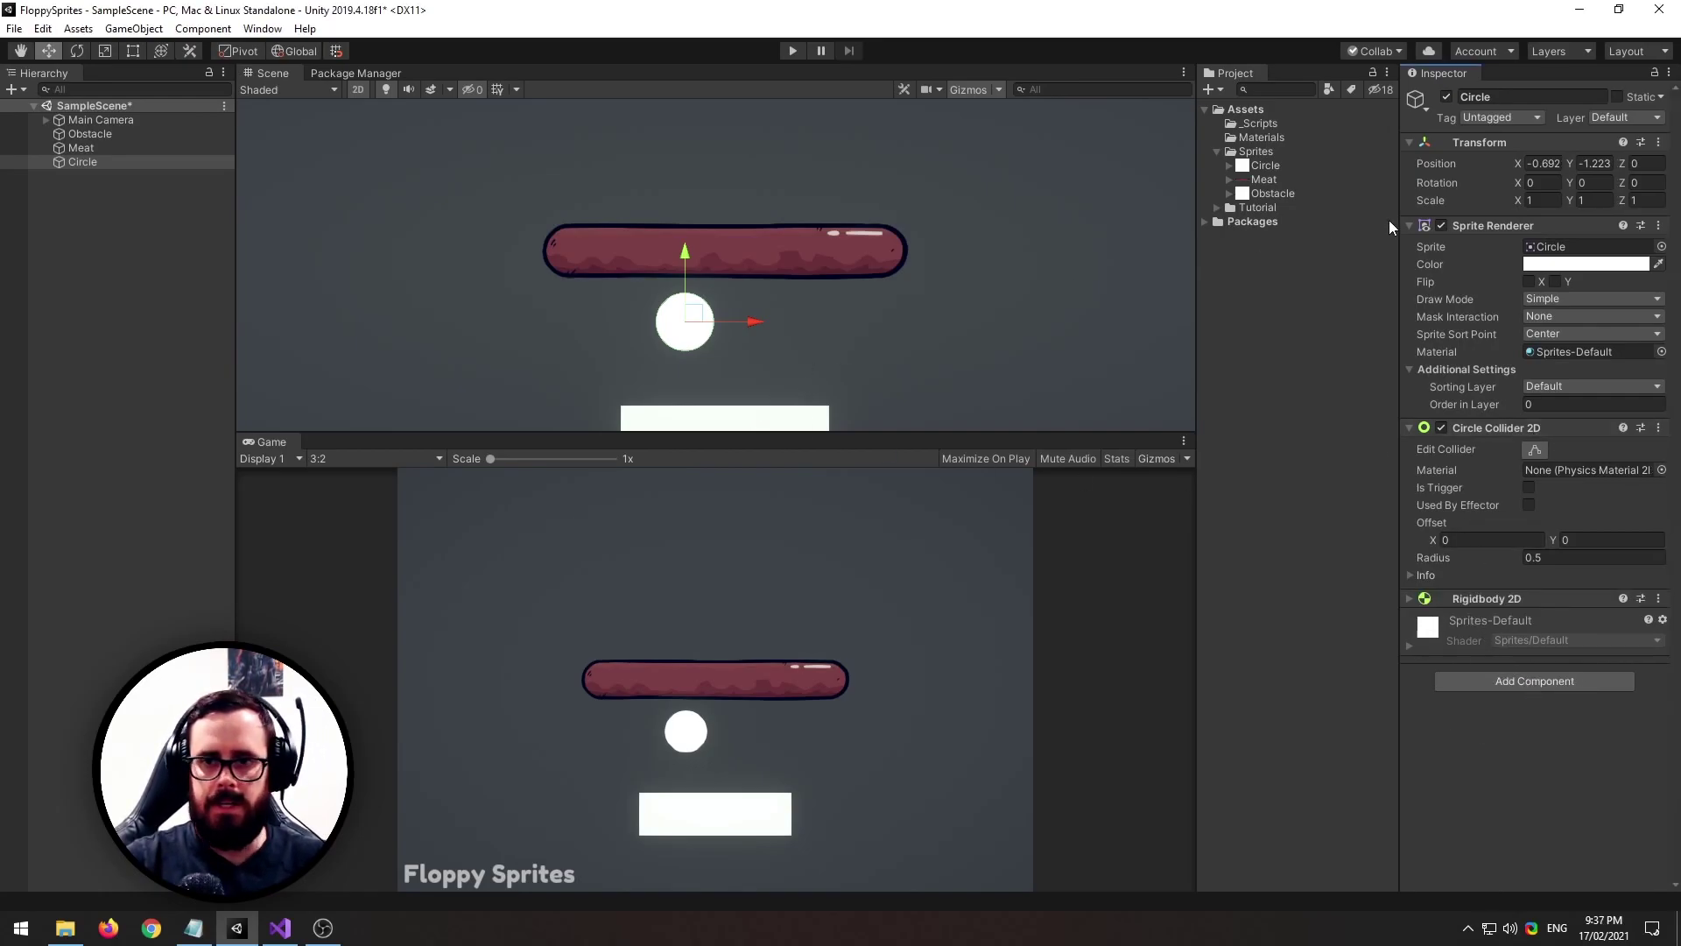
Reset the circle's Transform, move it to X -2.5, and lower its colour alpha to 116
{"action": "right_click", "coordinate": [1469, 158]}
{"action": "left_click", "coordinate": [1515, 153]}
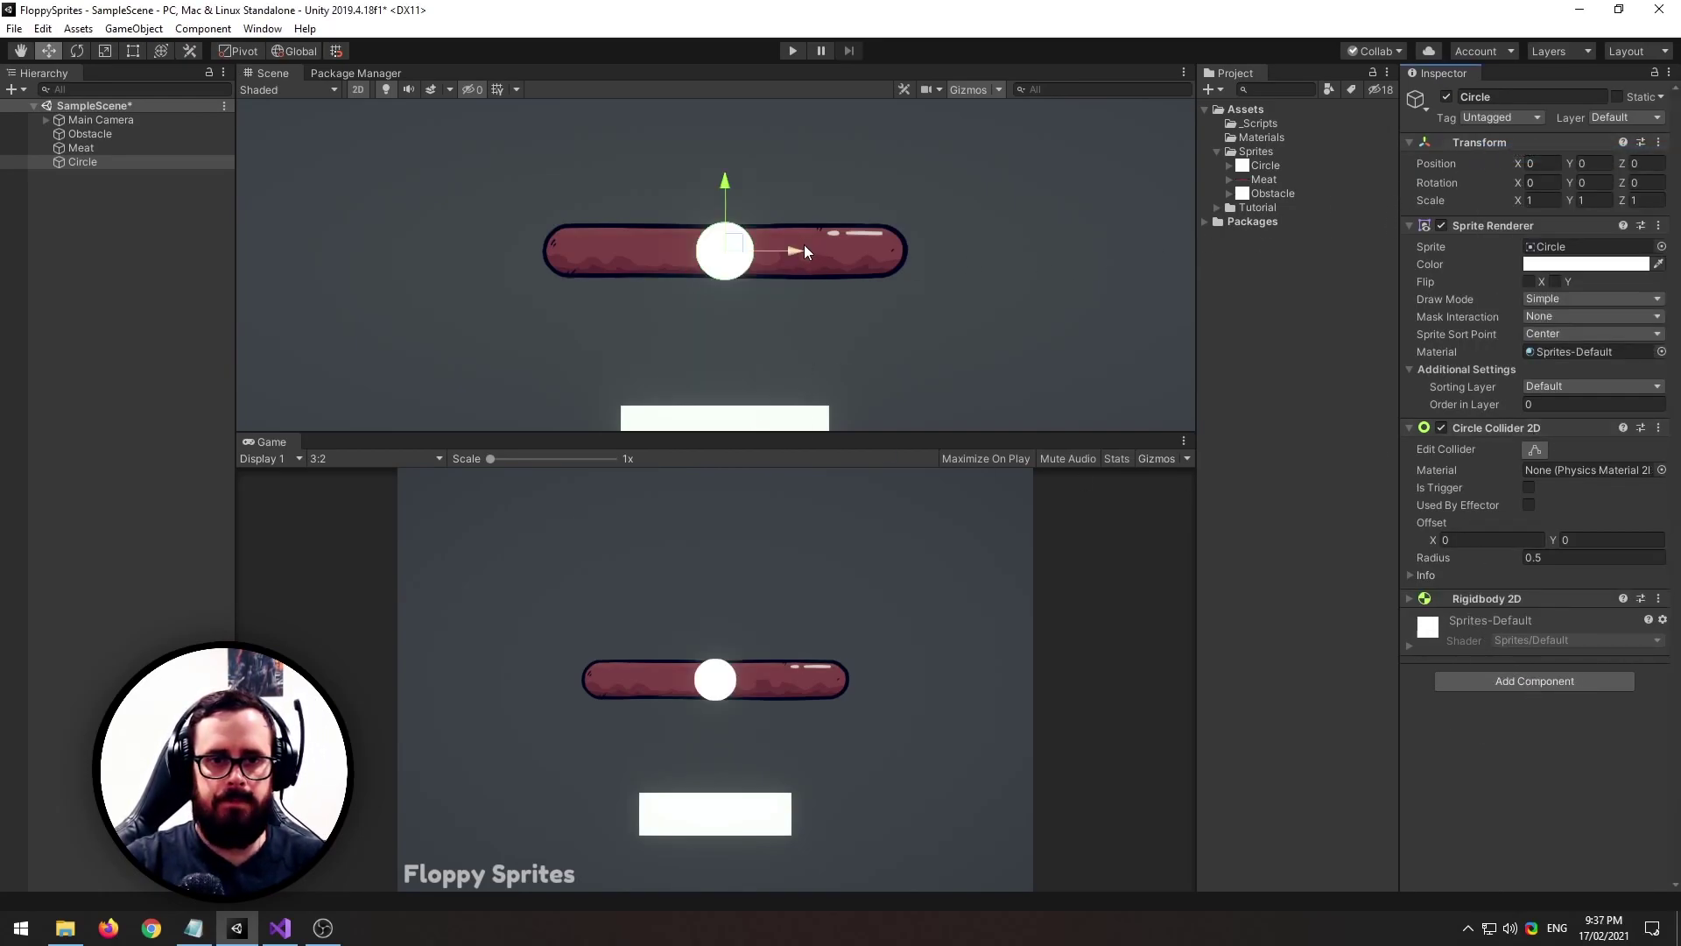
{"action": "left_click_drag", "start_coordinate": [804, 246], "coordinate": [665, 245]}
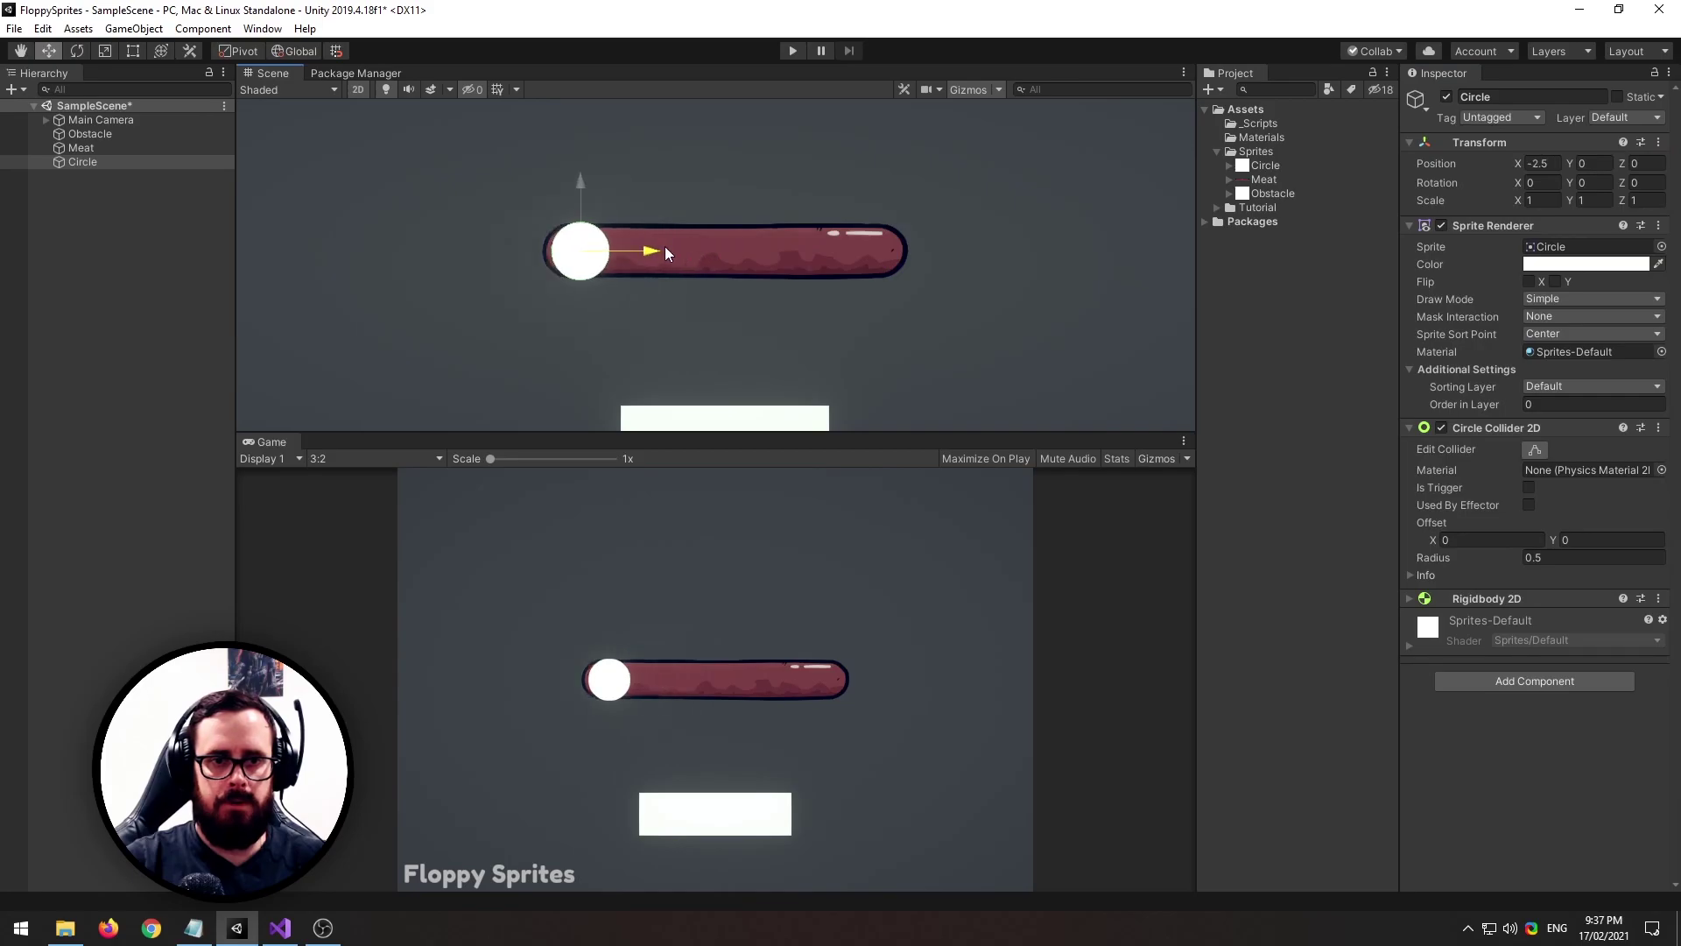
{"action": "left_click", "coordinate": [1576, 264]}
{"action": "left_click_drag", "start_coordinate": [1615, 520], "coordinate": [1552, 522]}
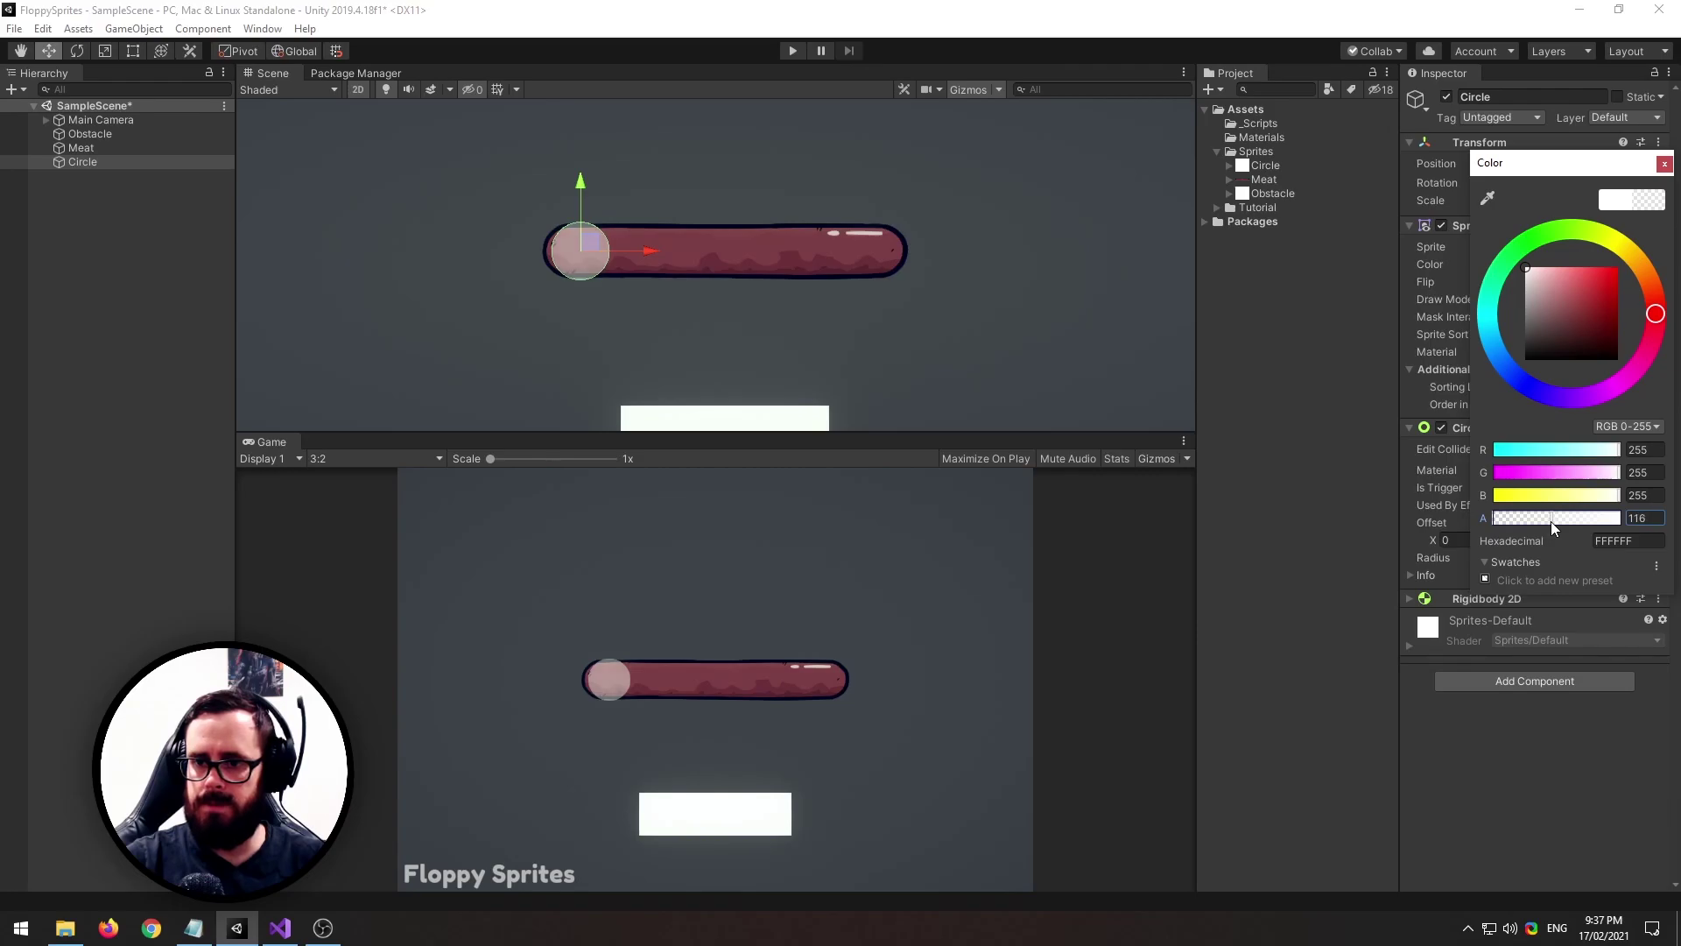
Duplicate the circle into Circle (1) through Circle (10), each 0.5 units further right, up to X 2
{"action": "left_click", "coordinate": [100, 161]}
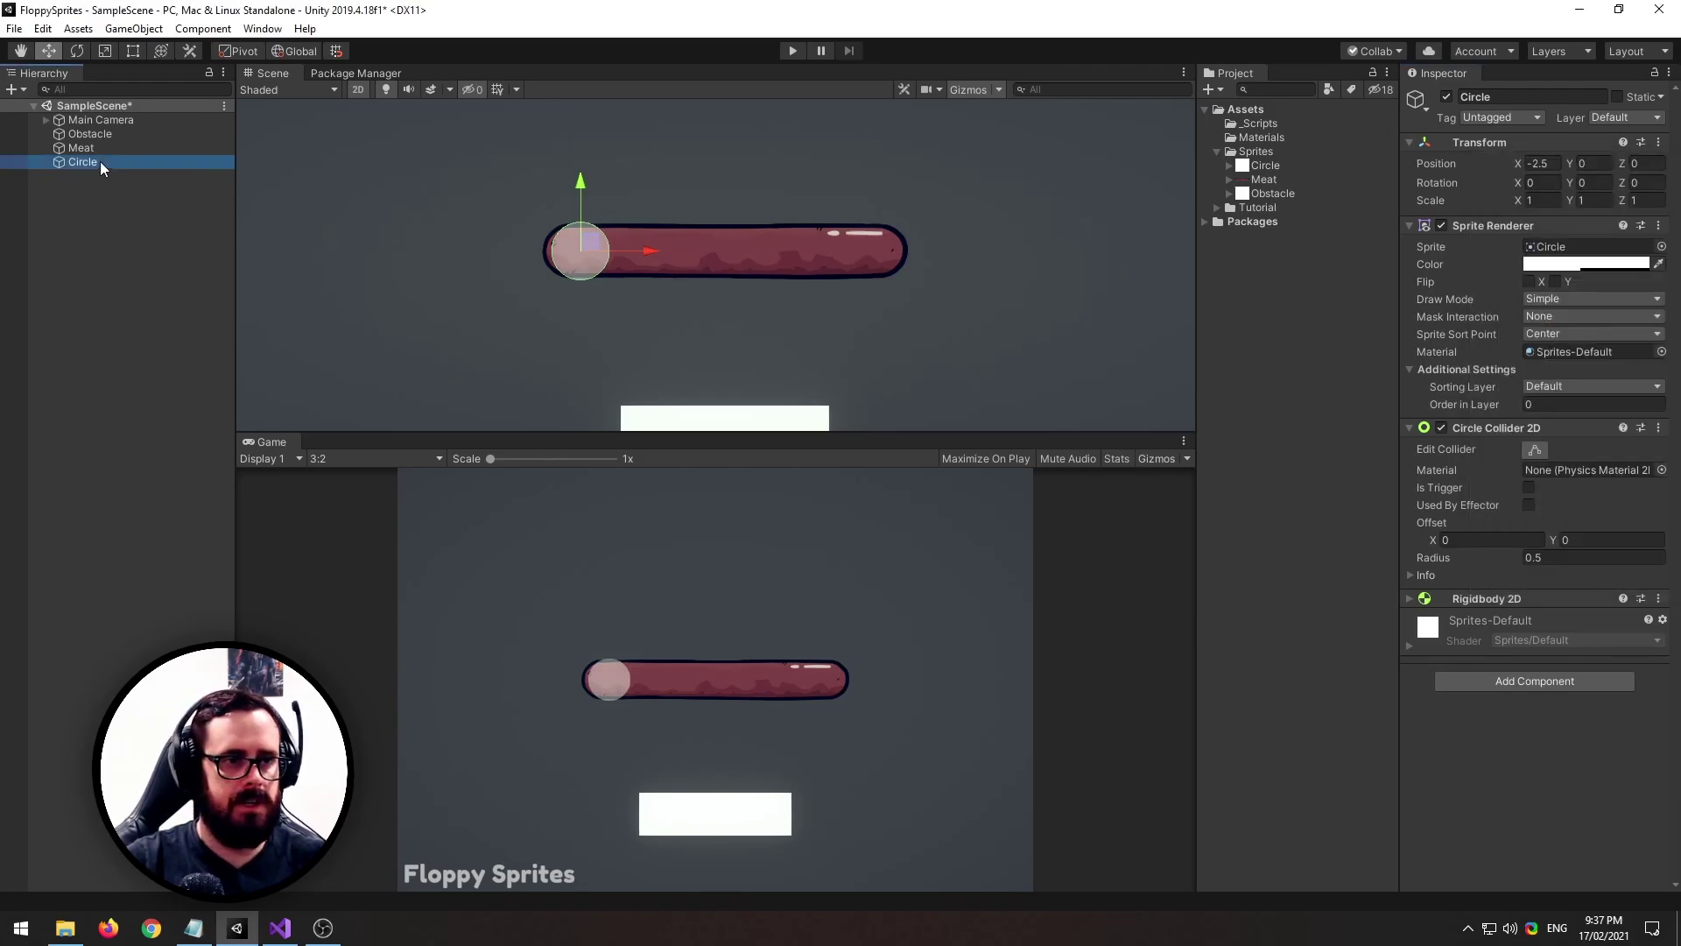
{"action": "key", "text": "ctrl+d"}
{"action": "left_click_drag", "start_coordinate": [653, 243], "coordinate": [933, 249]}
{"action": "key", "text": "ctrl+d"}
{"action": "key", "text": "ctrl+d"}
{"action": "key", "text": "ctrl+d"}
{"action": "key", "text": "ctrl+d"}
{"action": "key", "text": "ctrl+d"}
{"action": "key", "text": "ctrl+d"}
{"action": "key", "text": "ctrl+d"}
{"action": "key", "text": "ctrl+d"}
{"action": "key", "text": "ctrl+d"}
{"action": "left_click", "coordinate": [112, 331]}
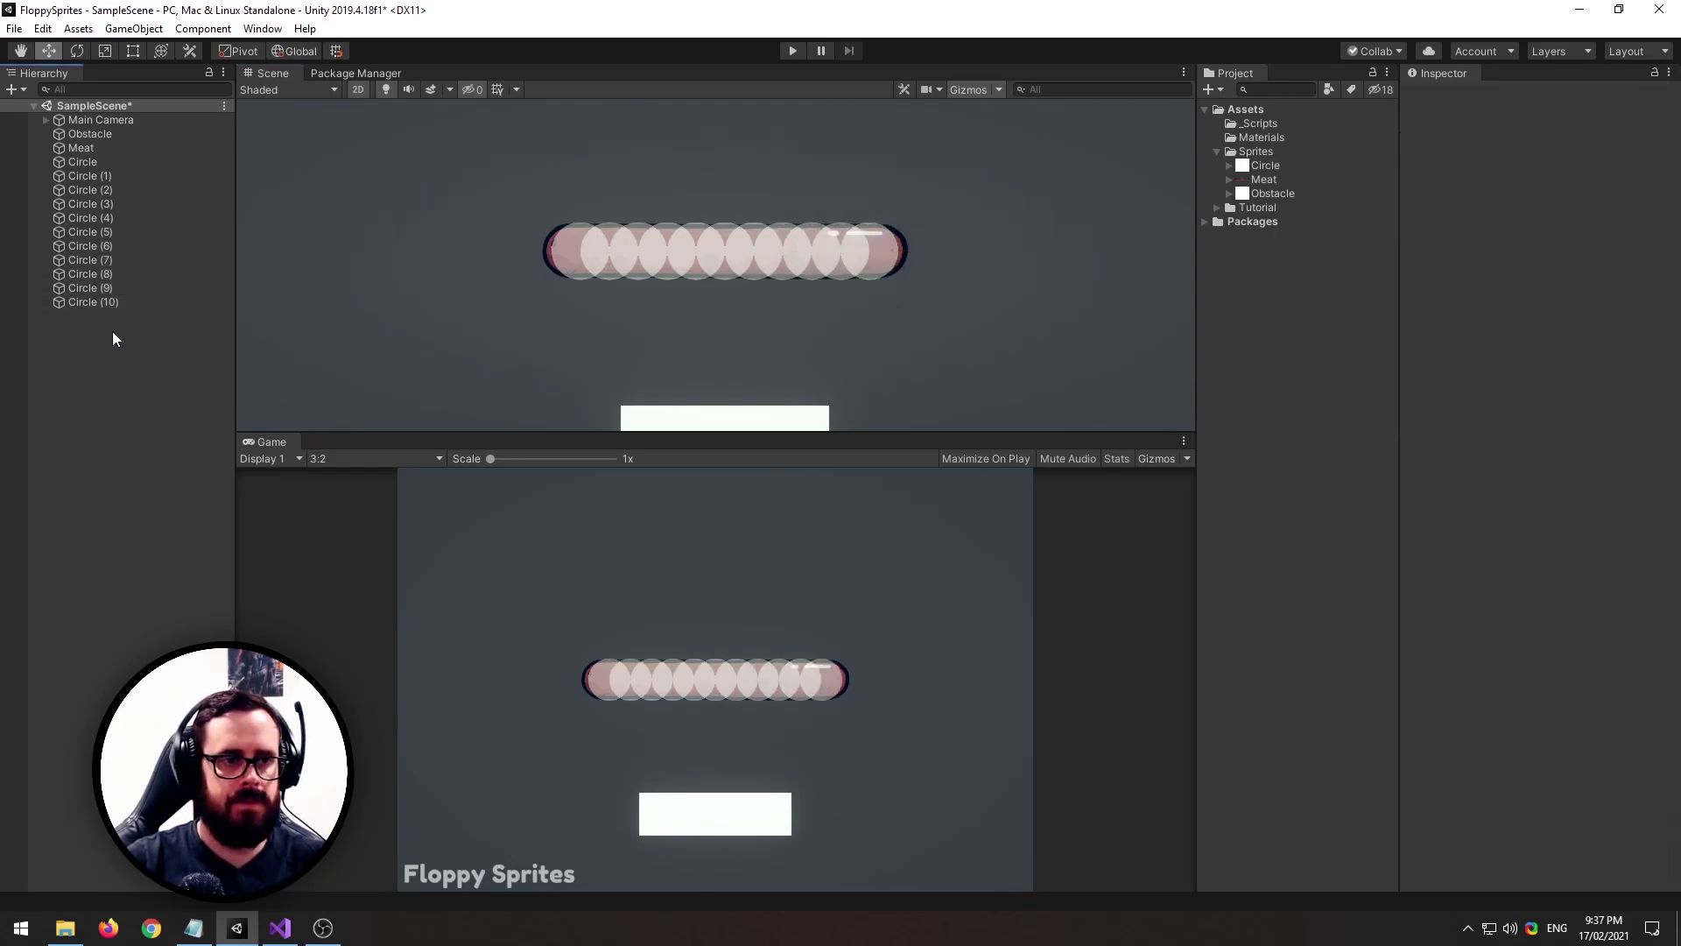
Select Circle through Circle (9) and add a Hinge Joint 2D to all of them
{"action": "left_click", "coordinate": [98, 161]}
{"action": "left_click", "coordinate": [101, 286], "text": "shift"}
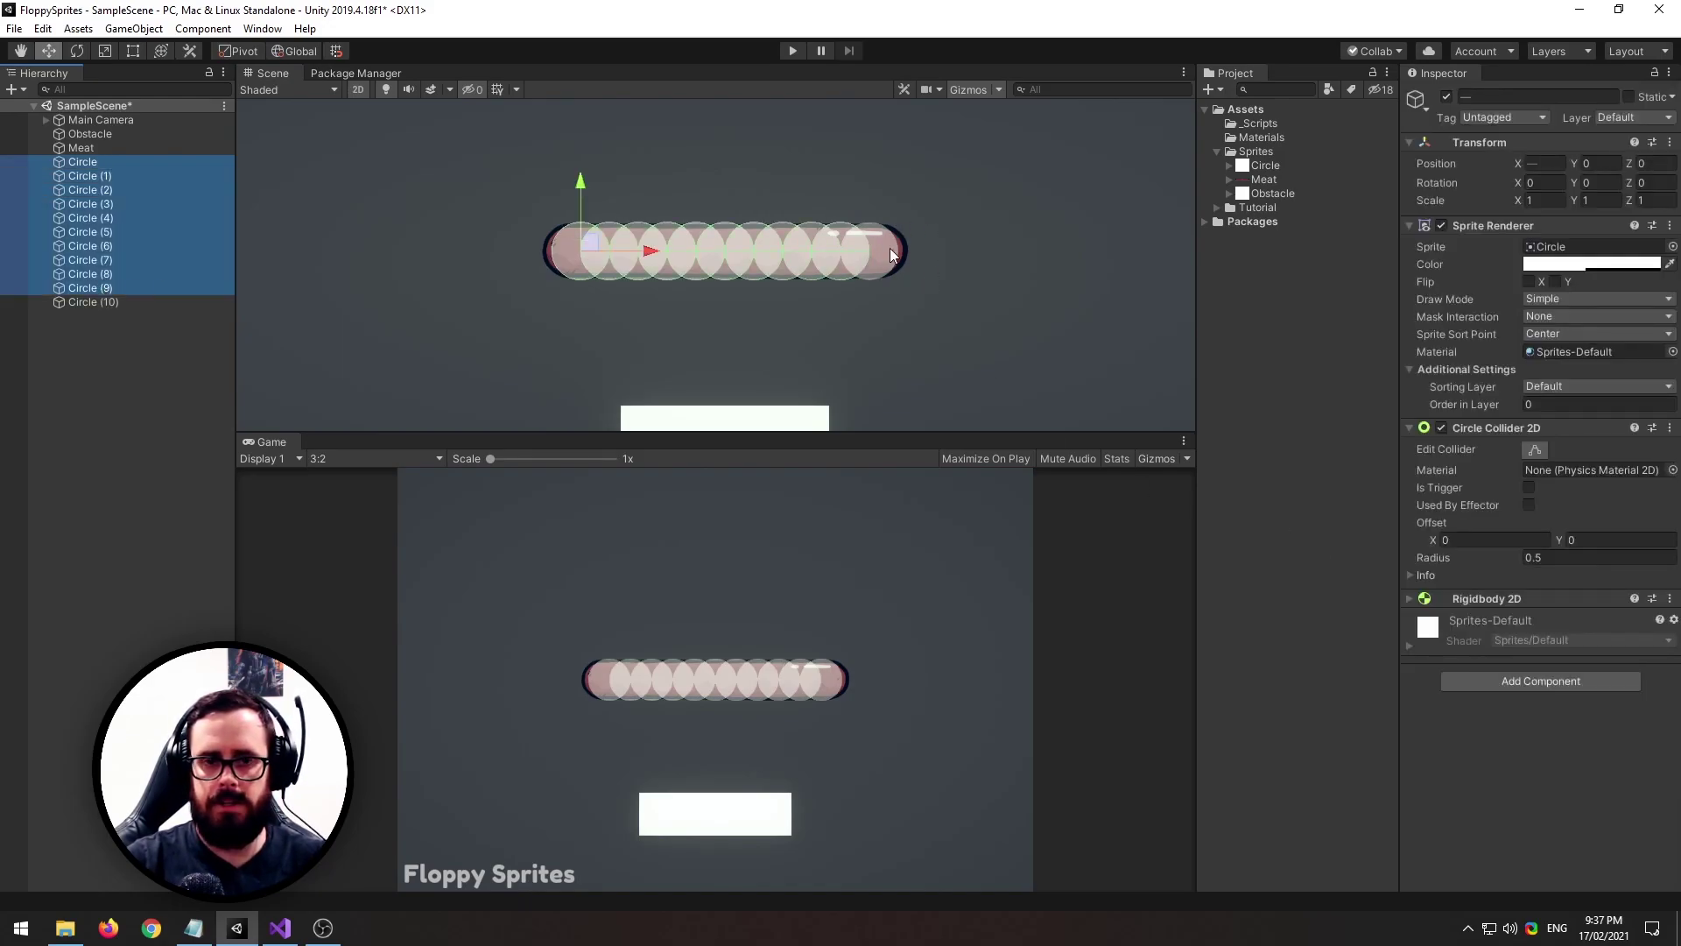
{"action": "left_click", "coordinate": [1479, 681]}
{"action": "type", "text": "hing"}
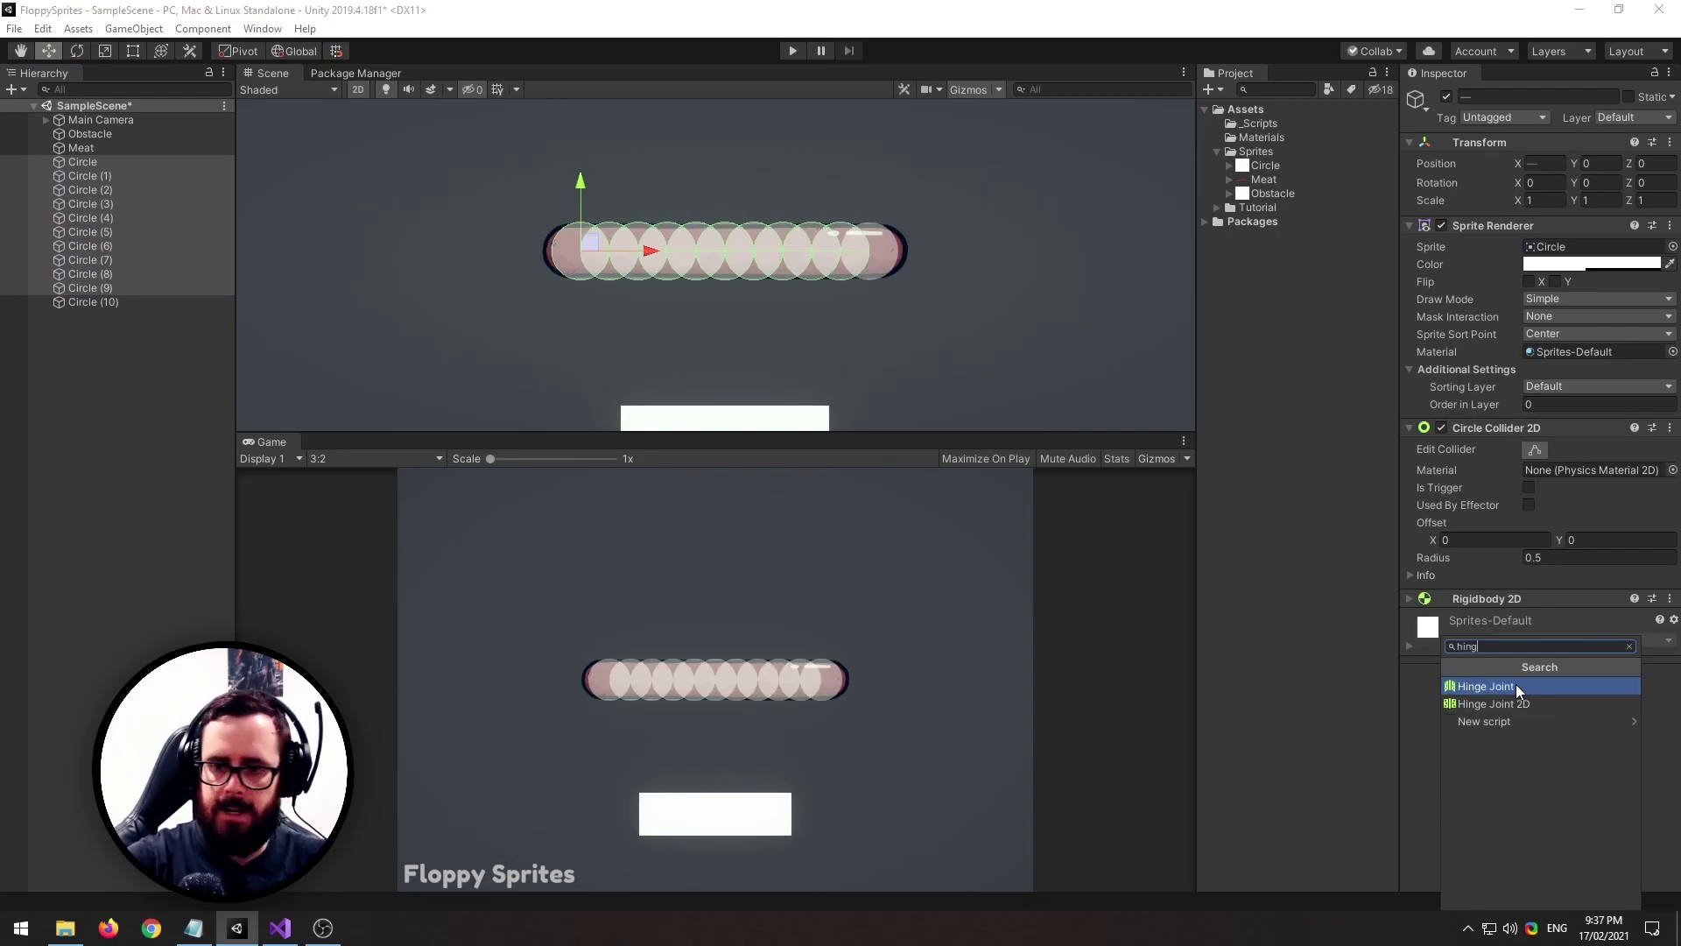
{"action": "key", "text": "Down"}
{"action": "key", "text": "Return"}
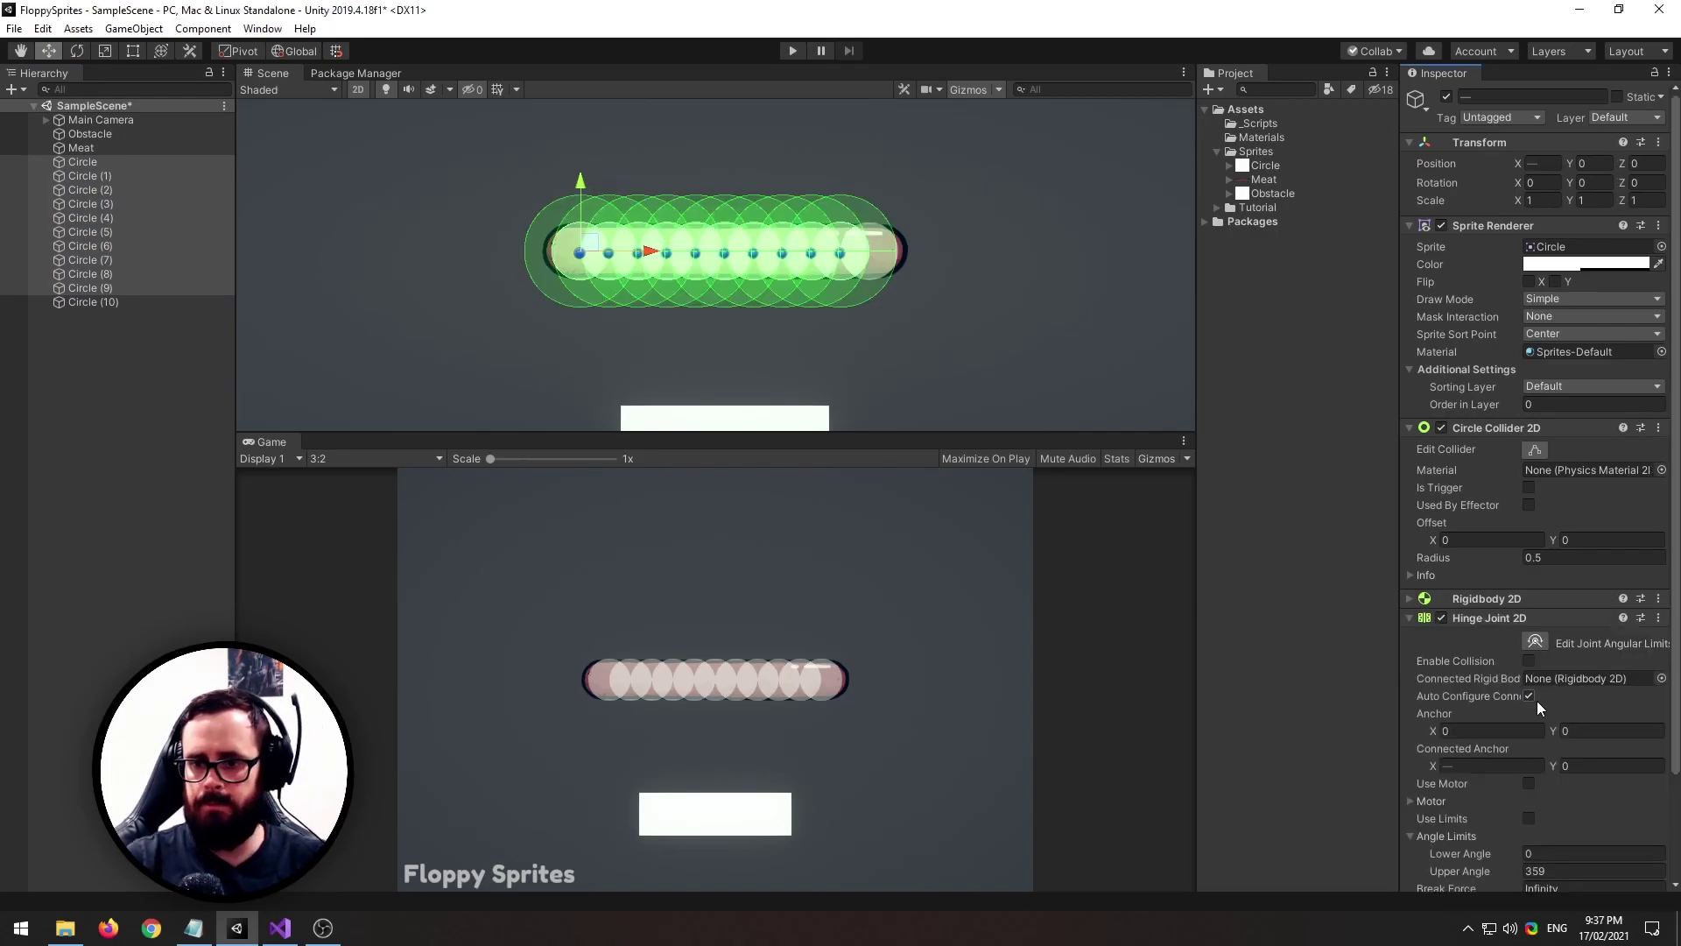
Enable the hinge angle limits with Lower Angle -10 and Upper Angle 10
{"action": "scroll", "coordinate": [1528, 699], "scroll_direction": "down", "scroll_amount": 3}
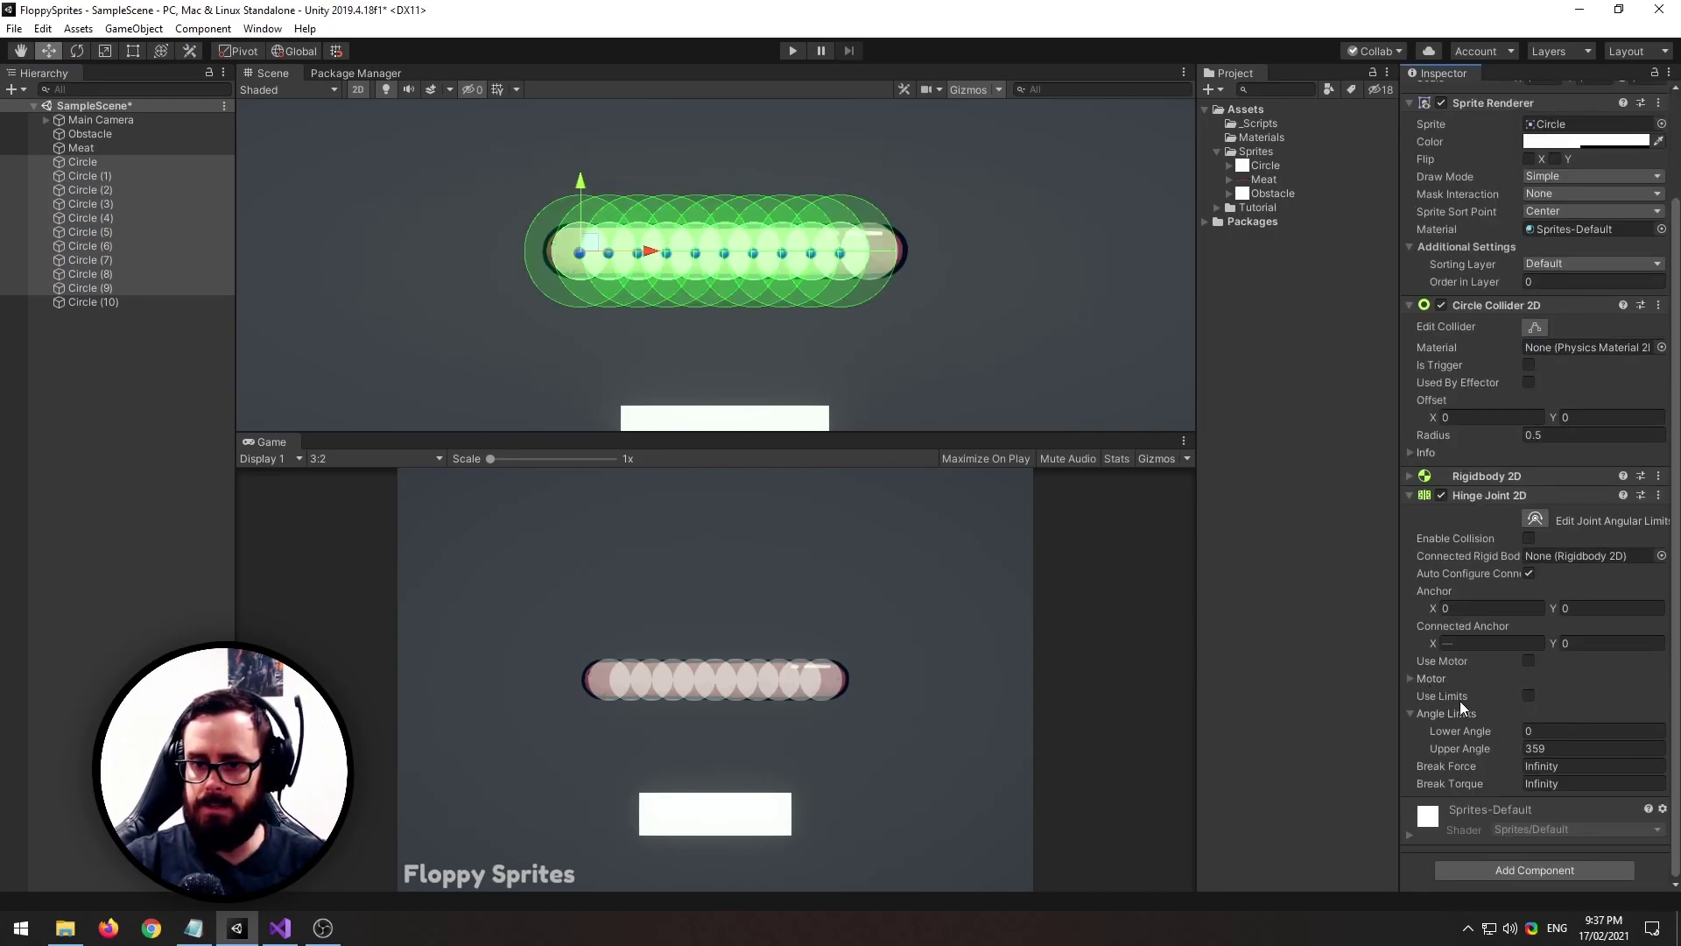
{"action": "left_click", "coordinate": [1438, 711]}
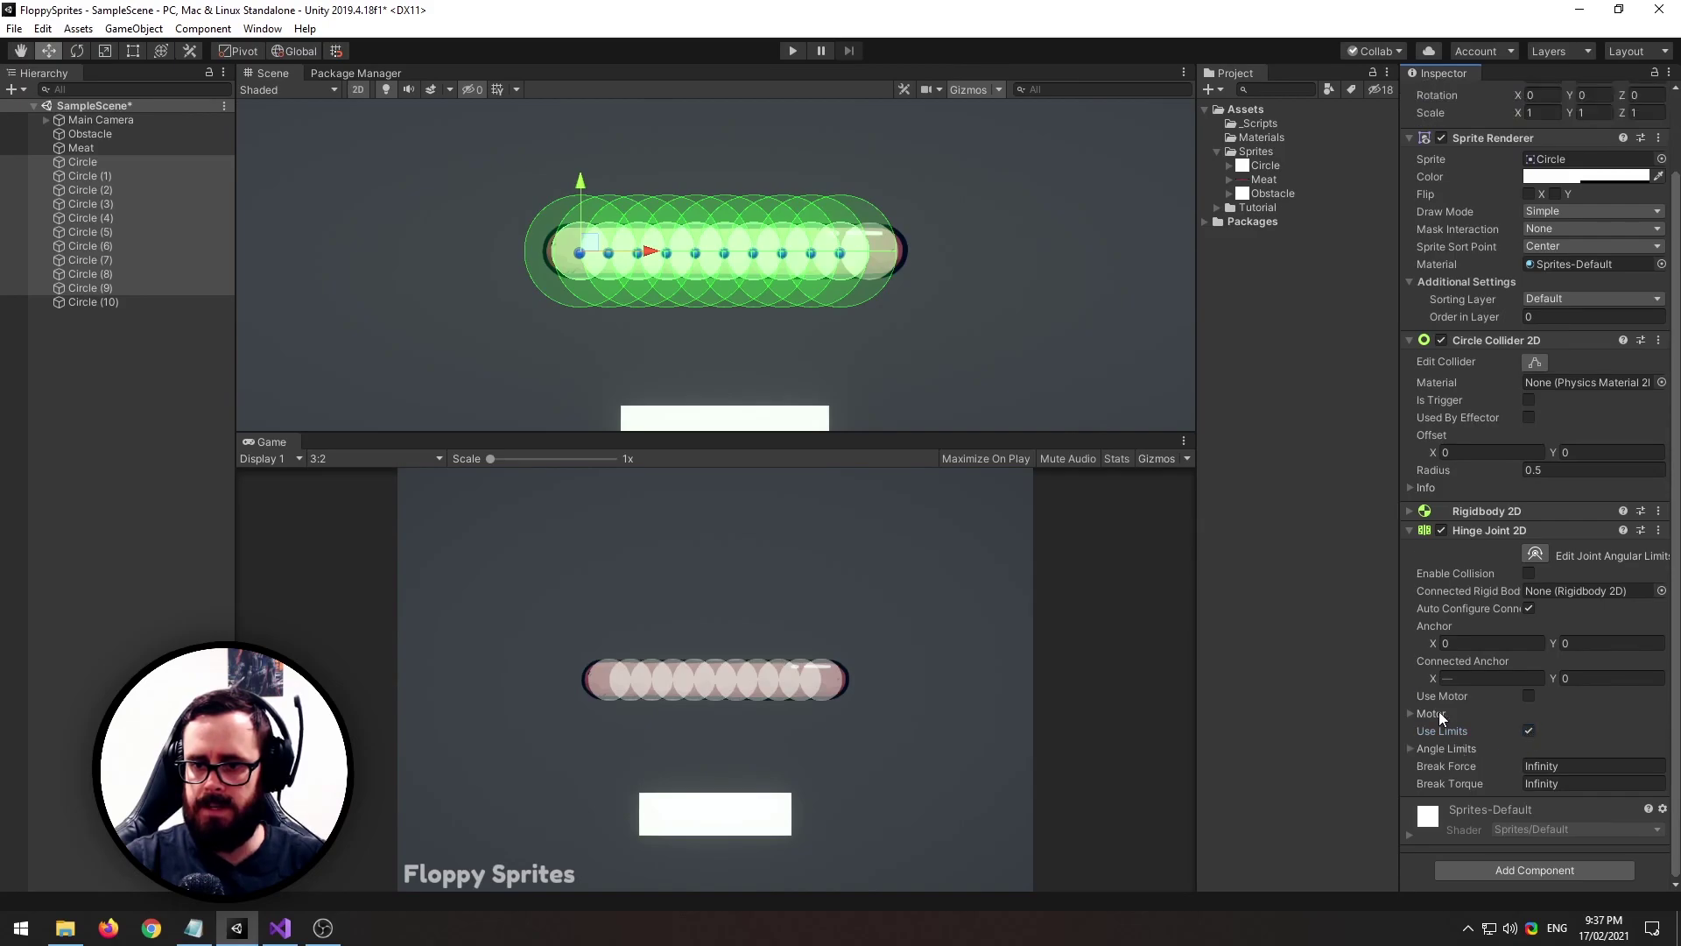
{"action": "left_click", "coordinate": [1438, 711]}
{"action": "left_click", "coordinate": [1459, 784]}
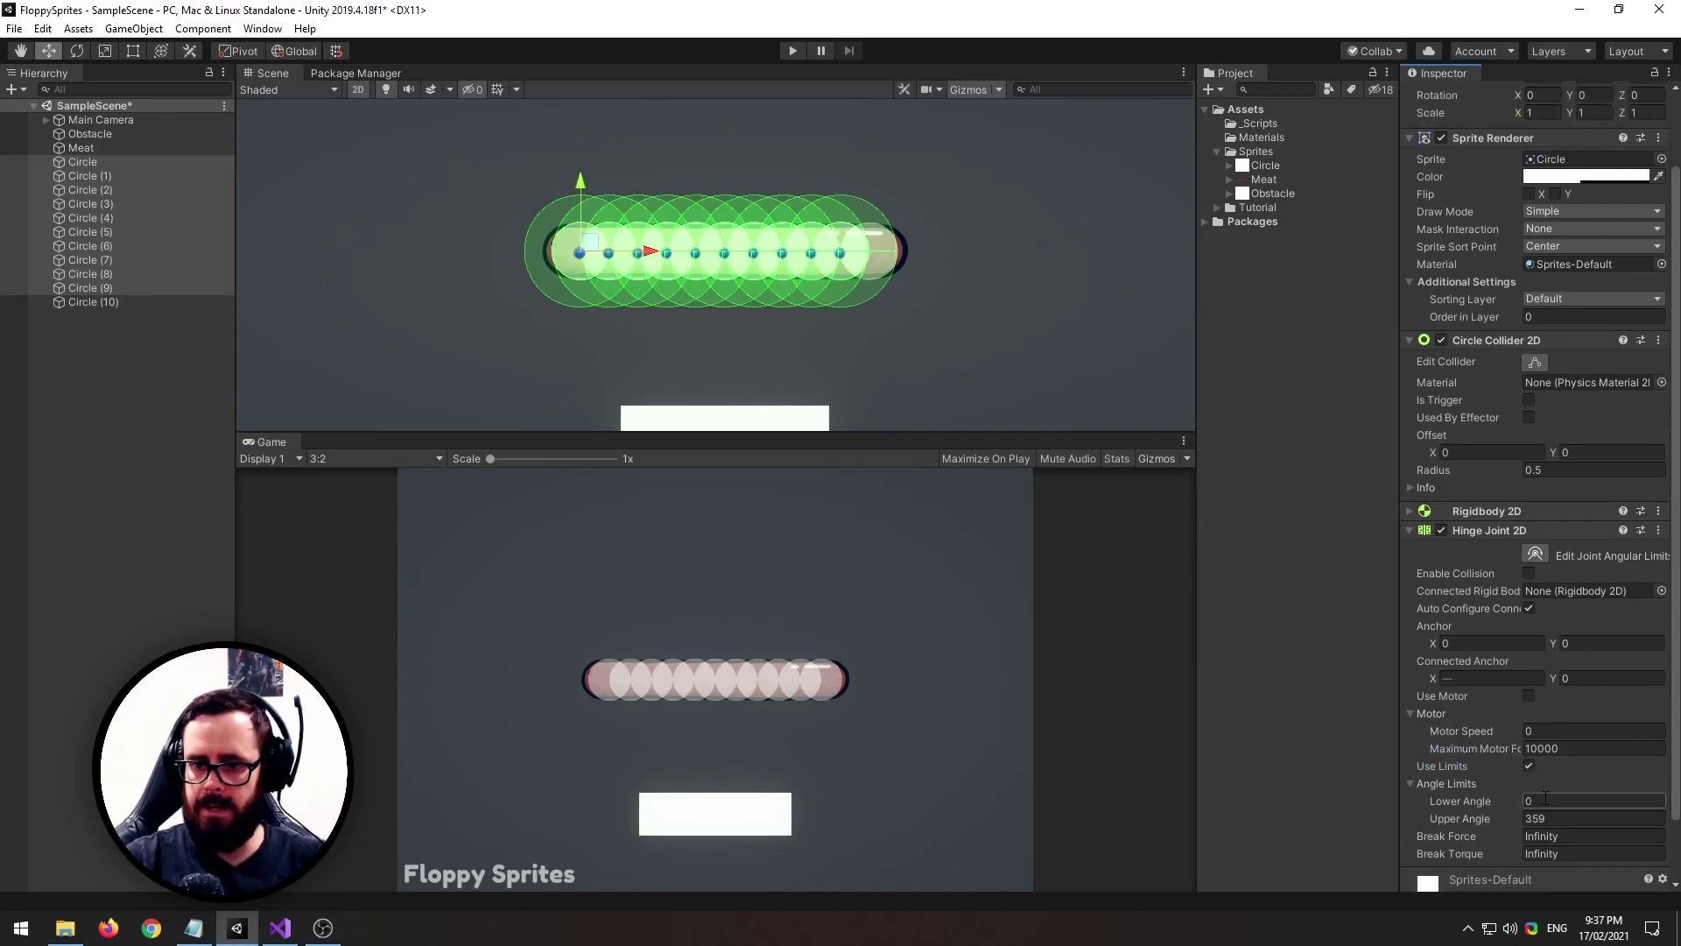
{"action": "left_click", "coordinate": [1554, 797]}
{"action": "type", "text": "-10"}
{"action": "key", "text": "Tab"}
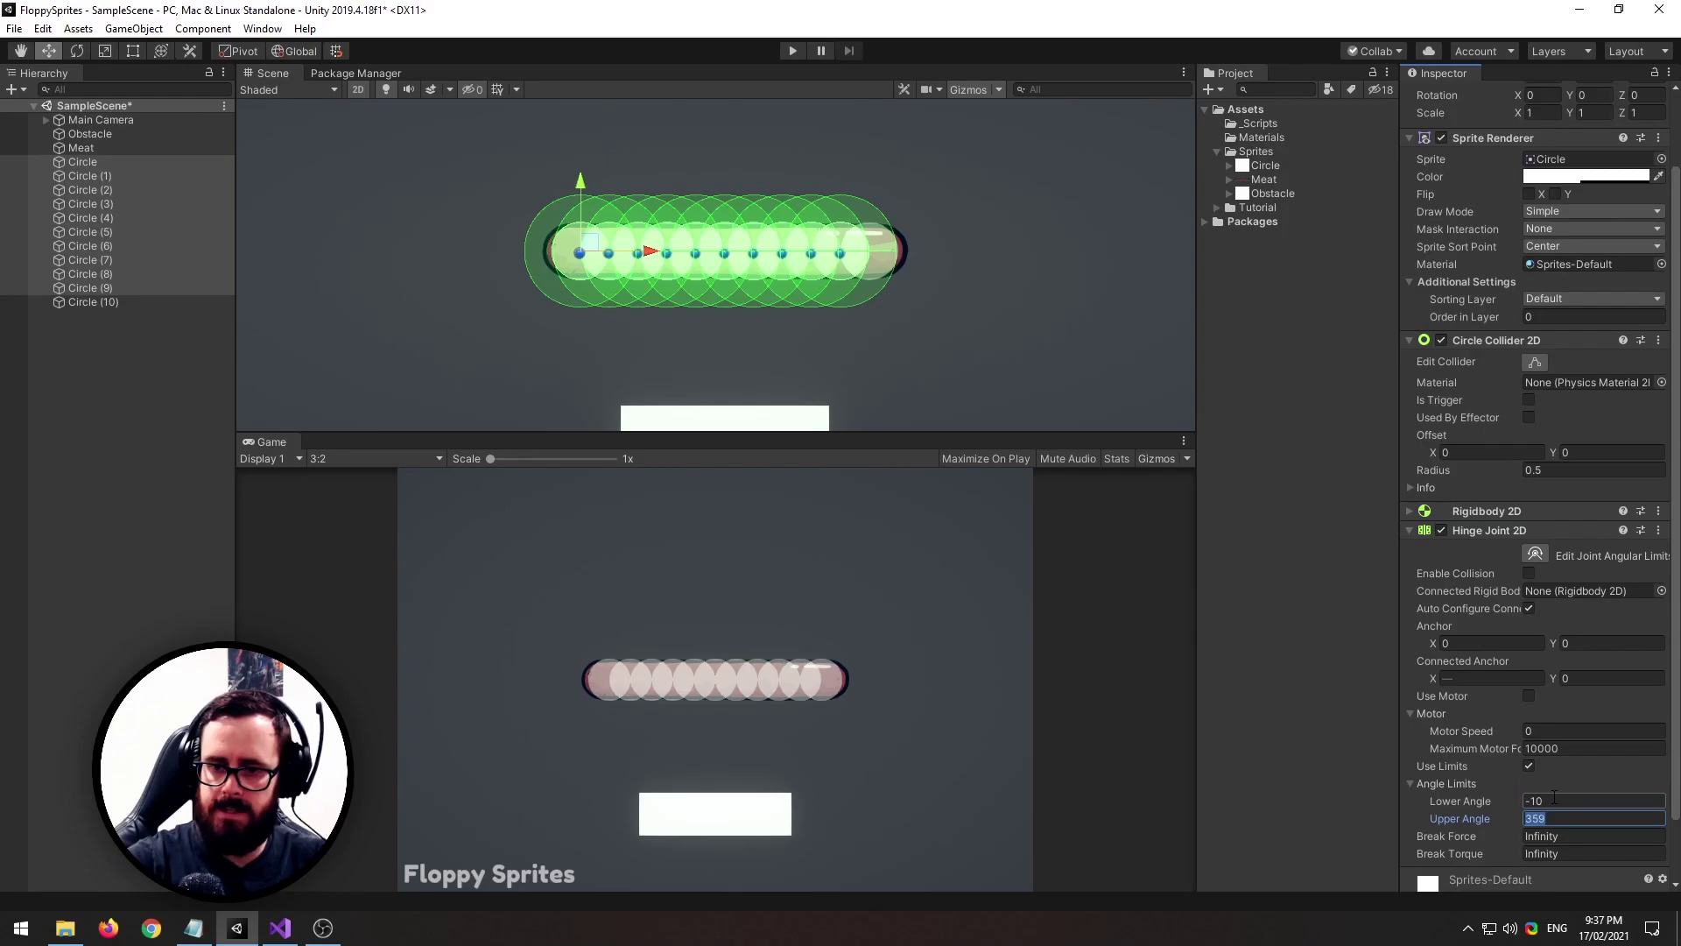
{"action": "type", "text": "10"}
{"action": "scroll", "coordinate": [653, 283], "scroll_direction": "up", "scroll_amount": 5}
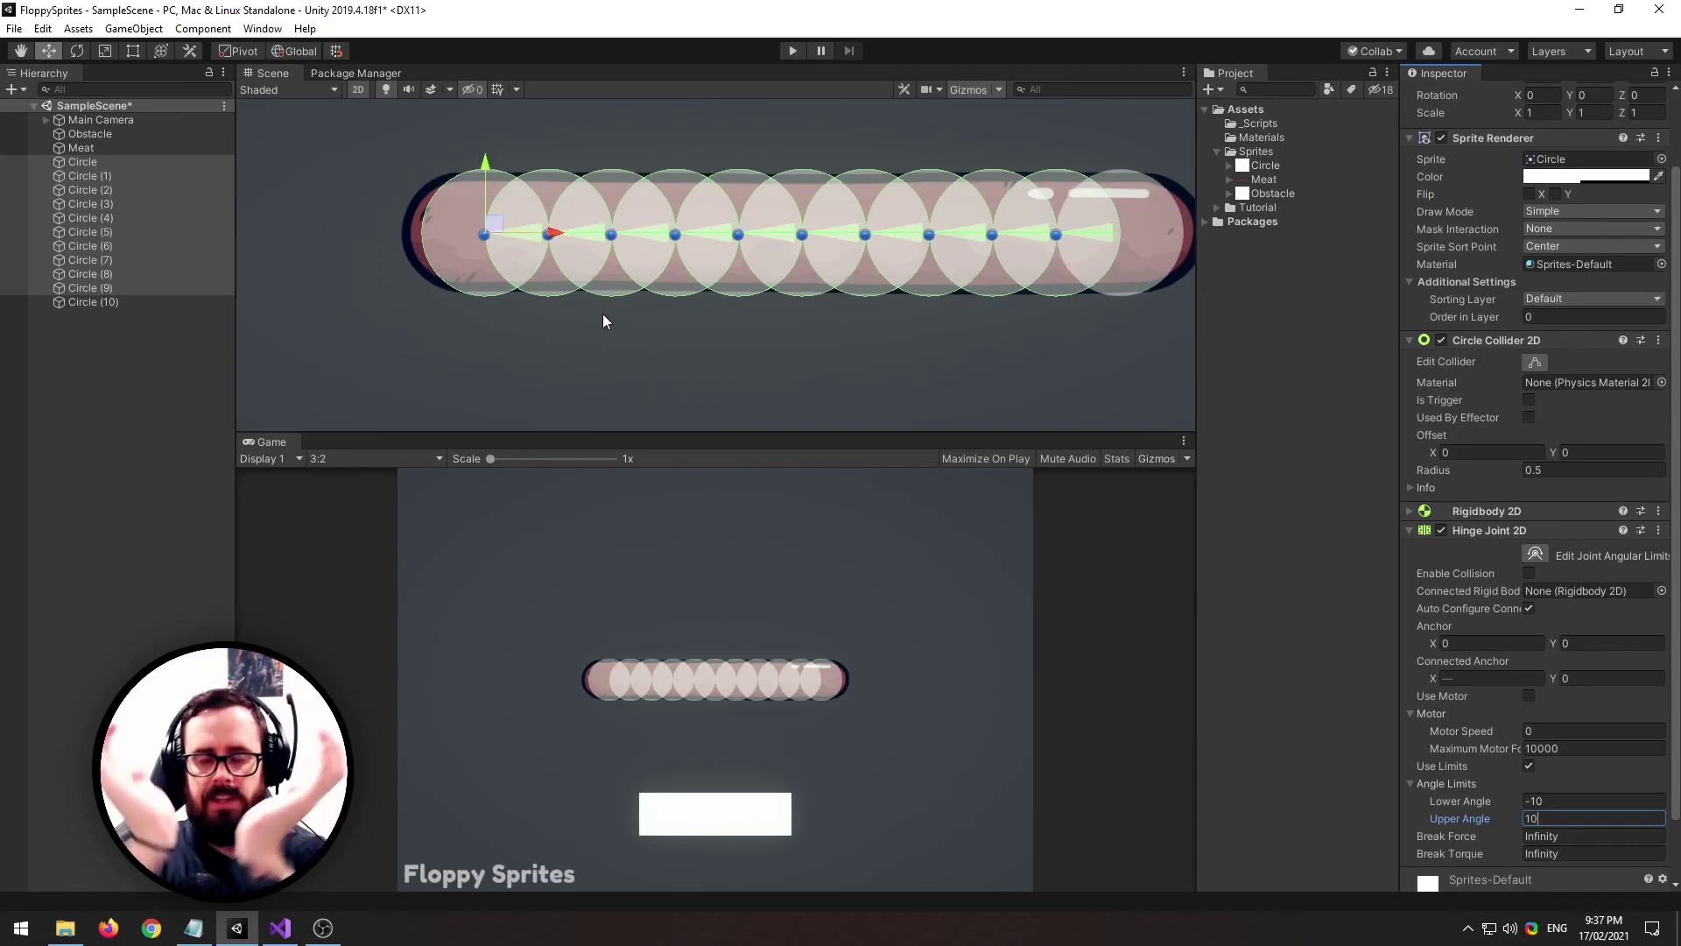
{"action": "scroll", "coordinate": [603, 321], "scroll_direction": "down", "scroll_amount": 5}
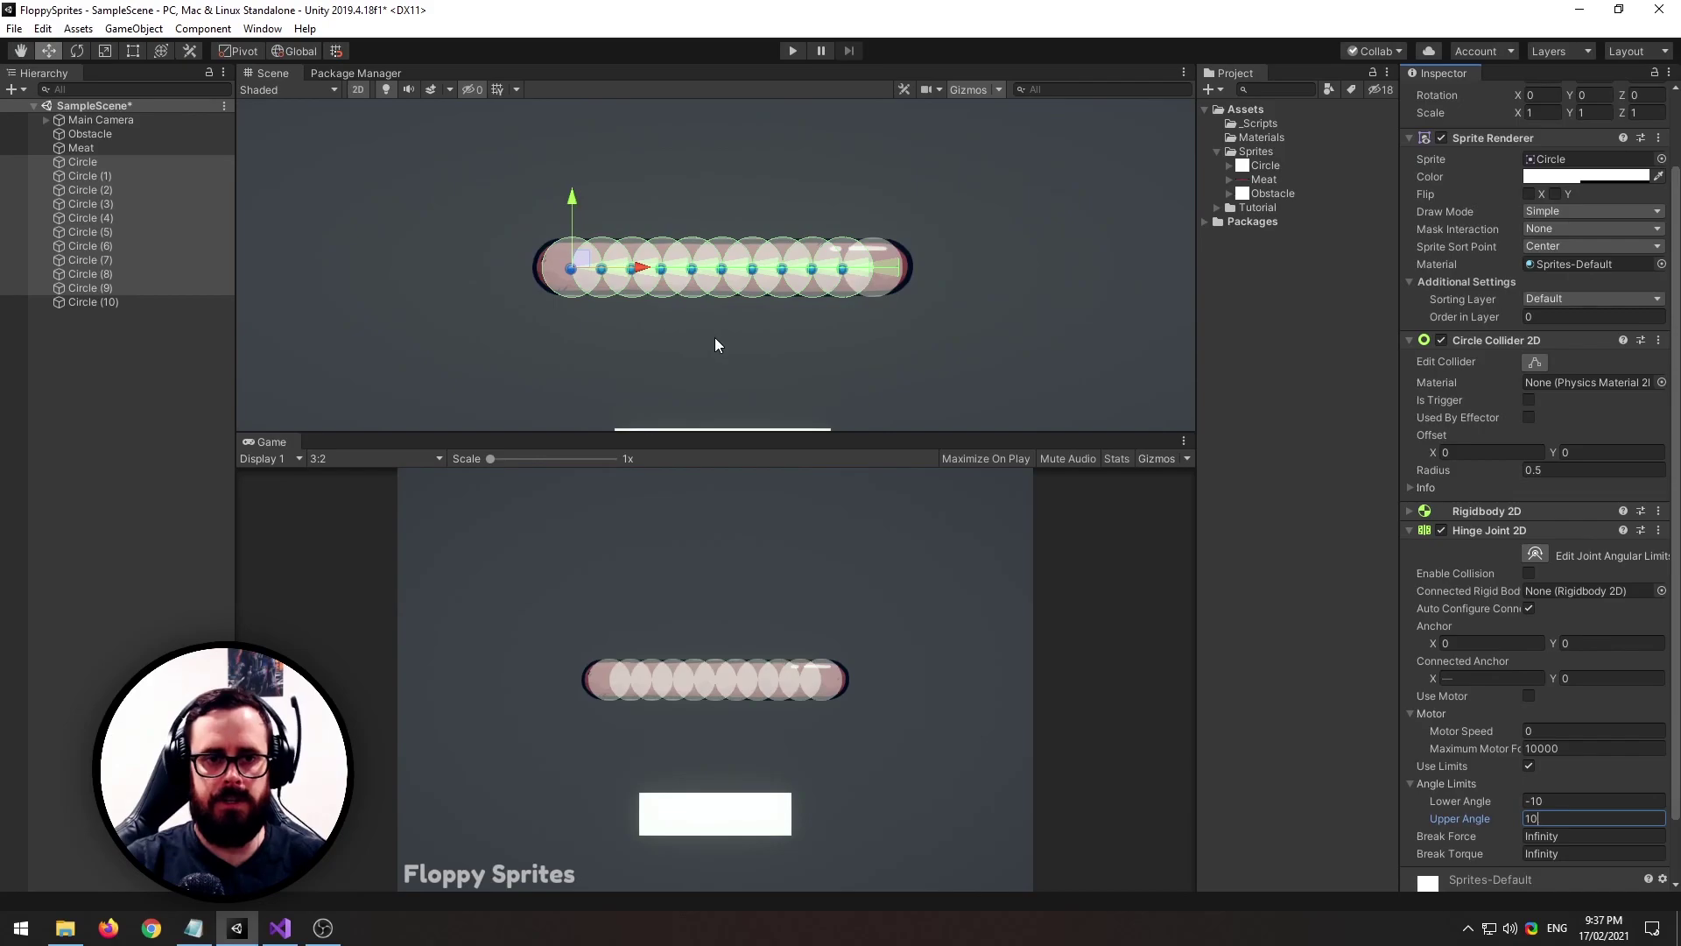
{"action": "middle_click_drag", "start_coordinate": [715, 338], "coordinate": [714, 364]}
Connect the hinges of Circle through Circle (4) each to the next circle, up to Circle (5)
{"action": "left_click", "coordinate": [95, 161]}
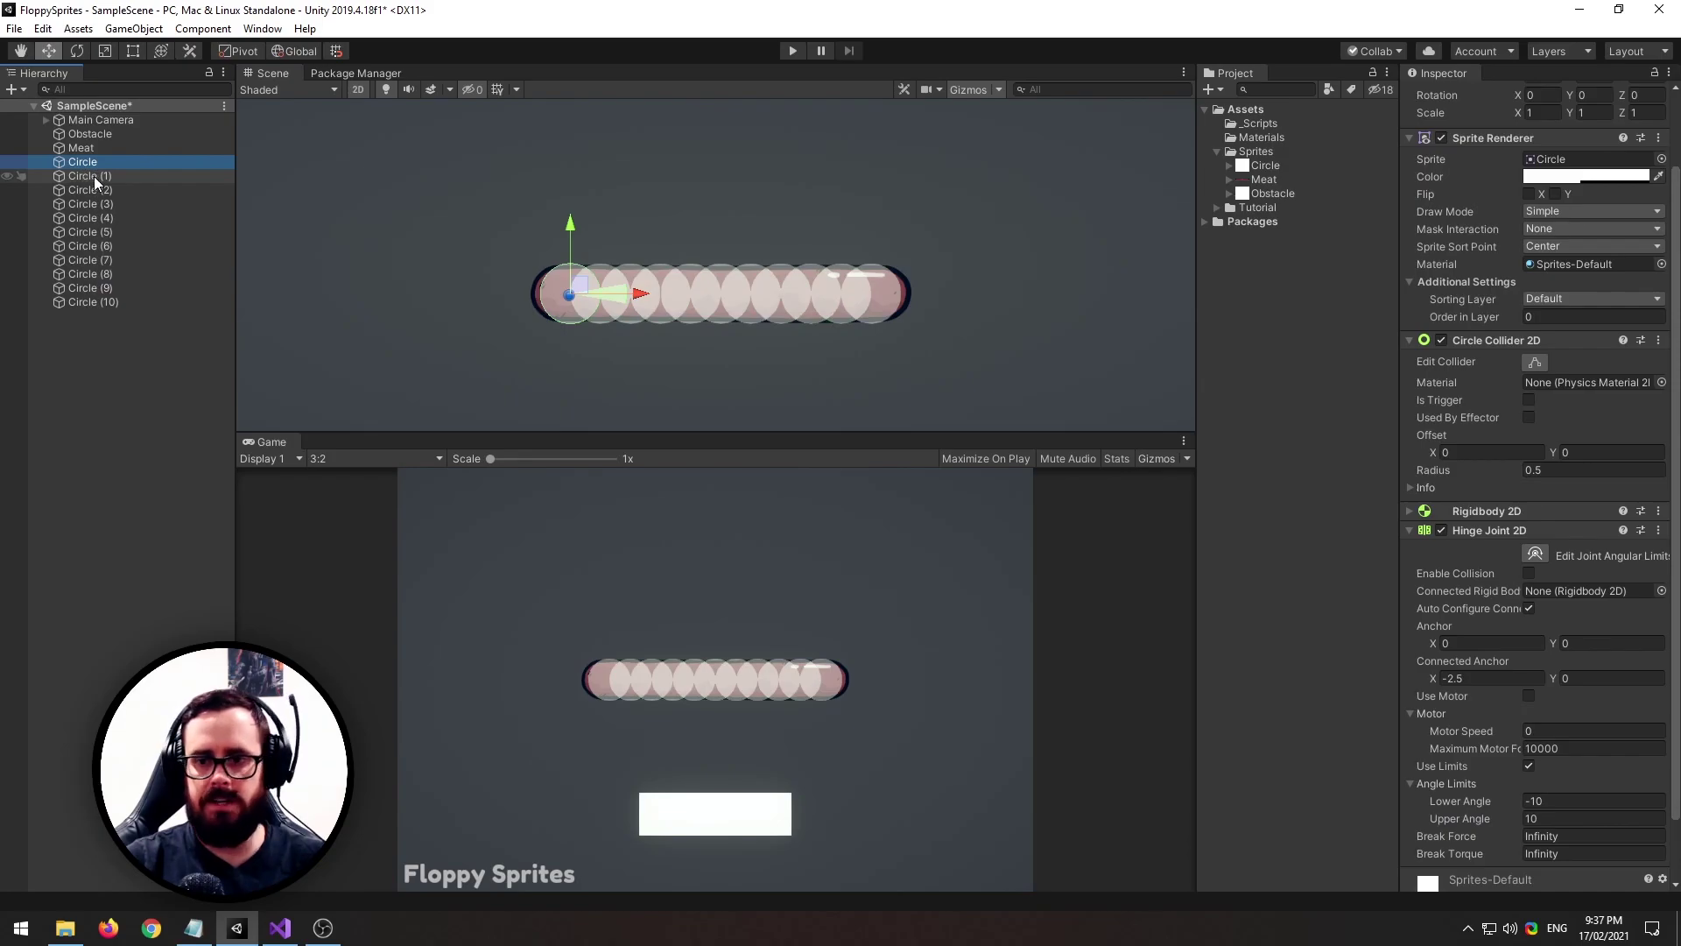
{"action": "left_click_drag", "start_coordinate": [93, 176], "coordinate": [1362, 569]}
{"action": "left_click_drag", "start_coordinate": [1508, 587], "coordinate": [1567, 592]}
{"action": "left_click", "coordinate": [92, 175]}
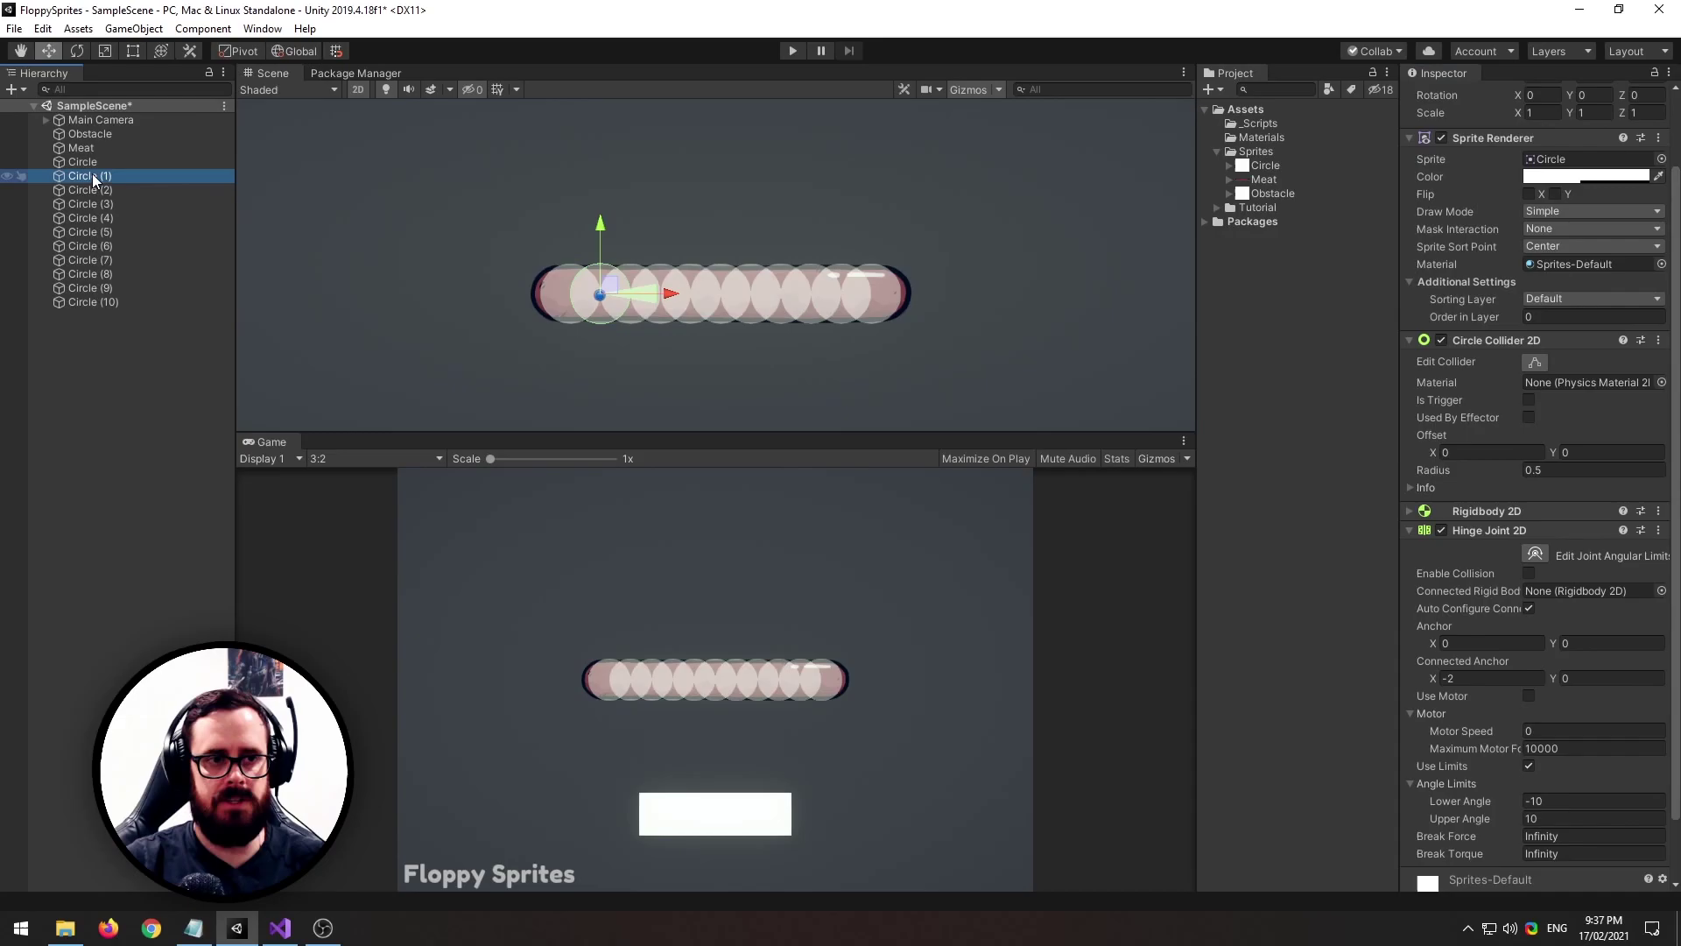
{"action": "left_click_drag", "start_coordinate": [91, 189], "coordinate": [1564, 589]}
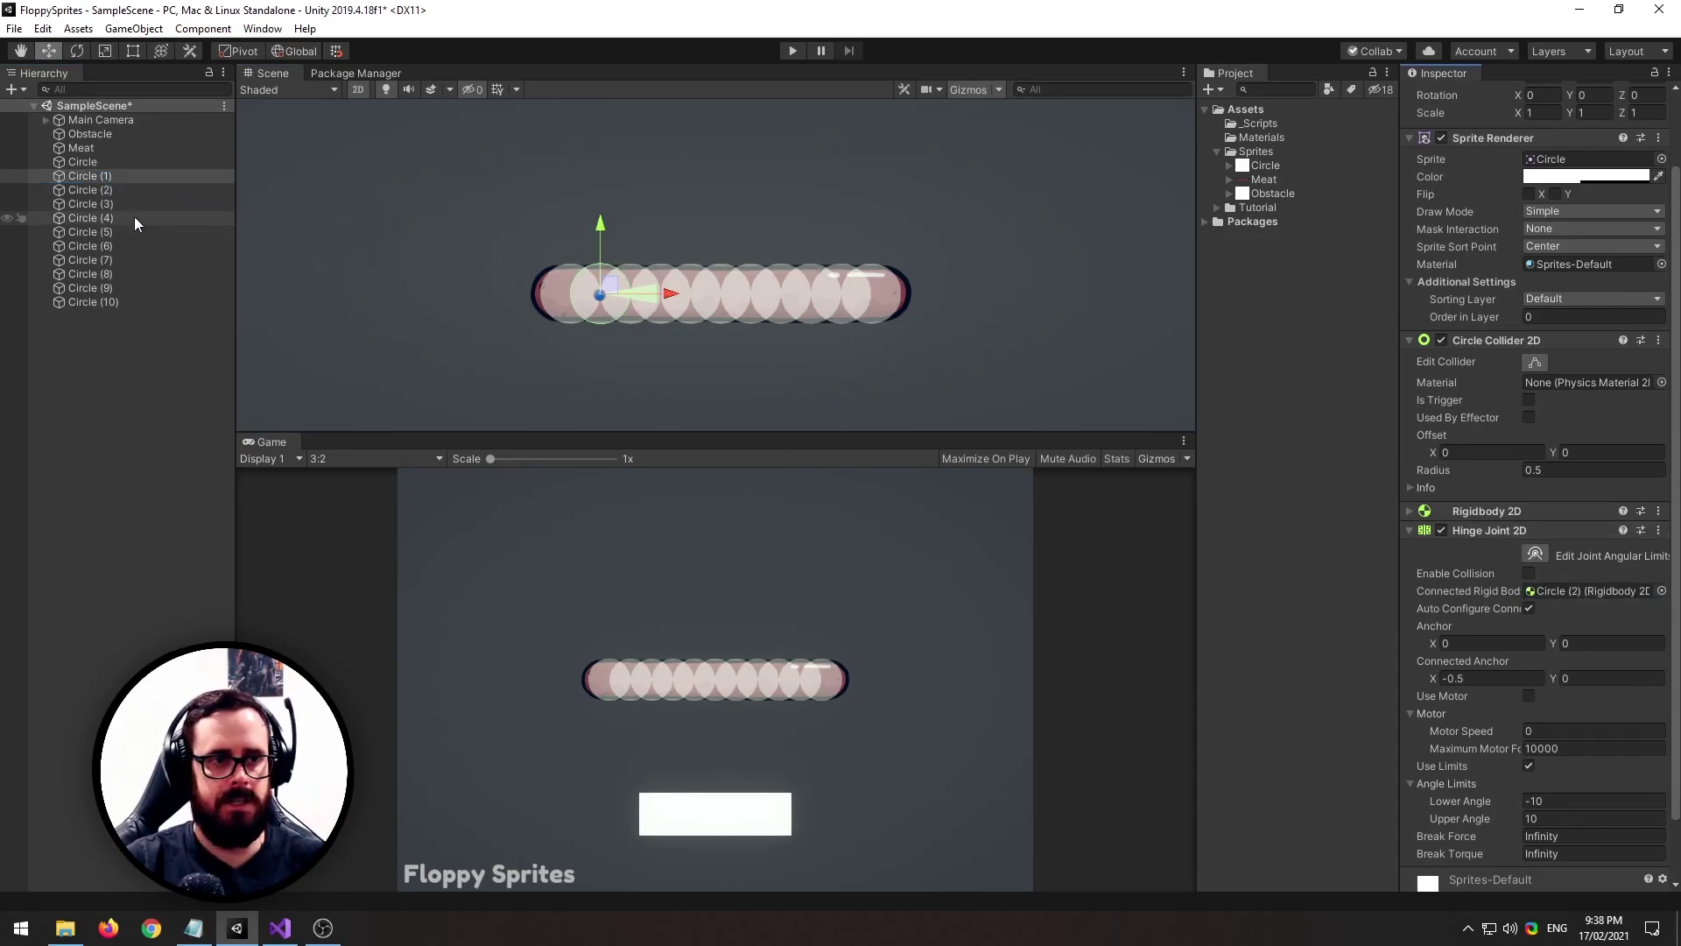
{"action": "left_click_drag", "start_coordinate": [112, 191], "coordinate": [1232, 477]}
{"action": "left_click_drag", "start_coordinate": [1574, 584], "coordinate": [1573, 590]}
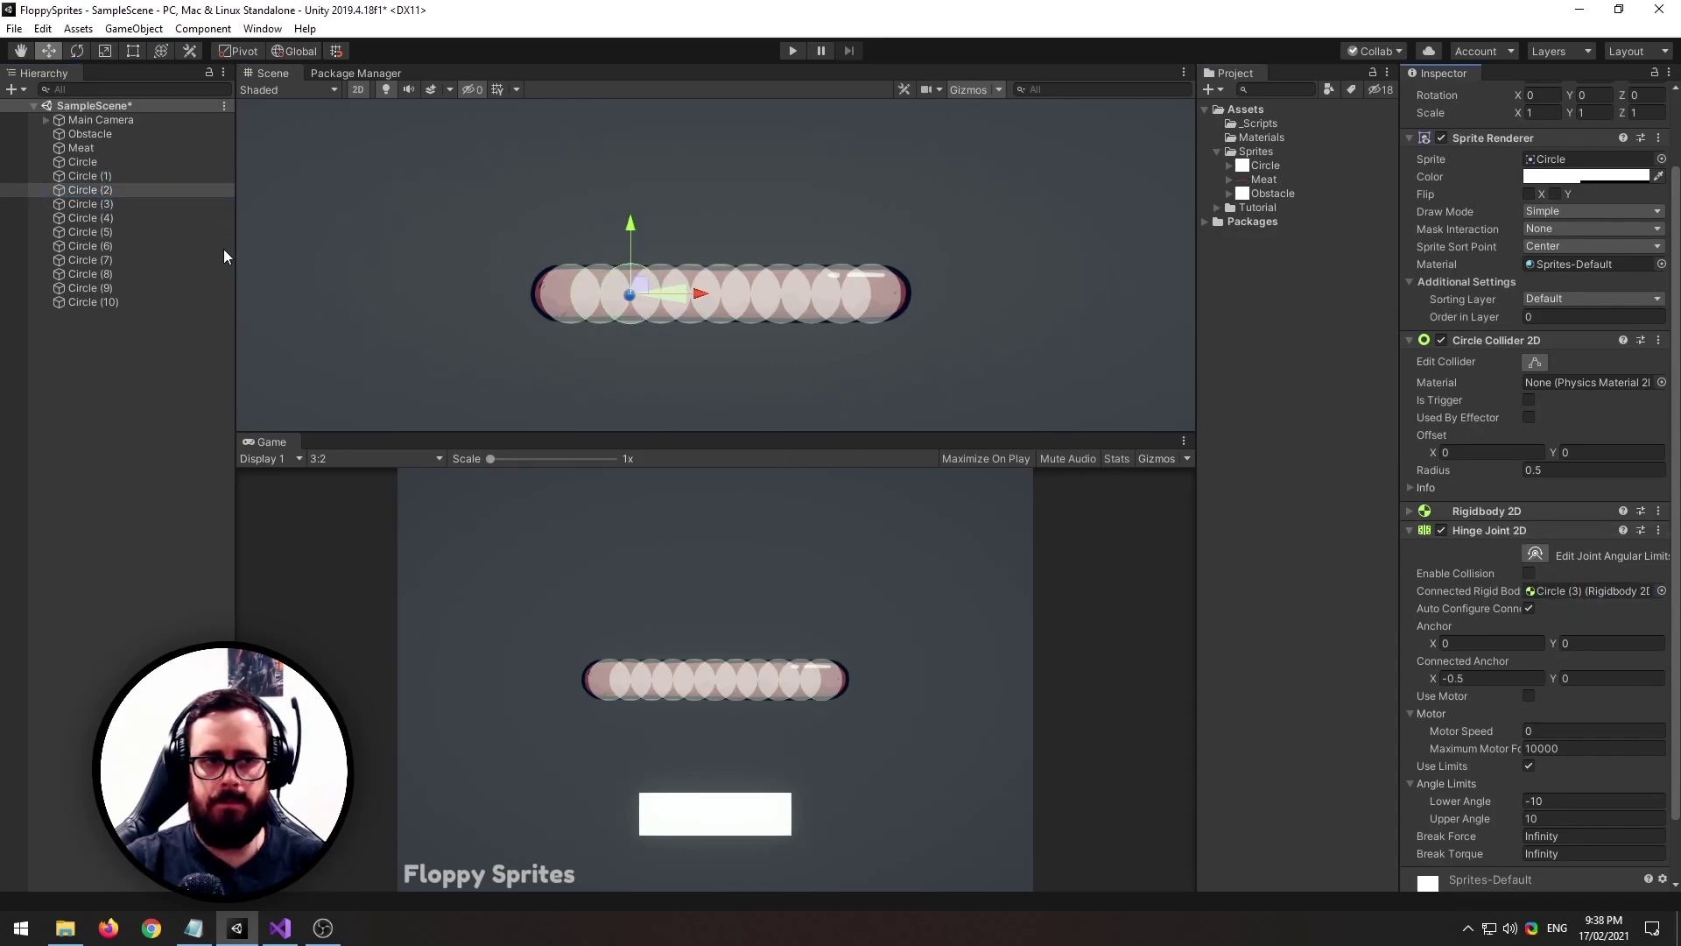
{"action": "left_click", "coordinate": [109, 203]}
{"action": "left_click_drag", "start_coordinate": [96, 218], "coordinate": [1567, 596]}
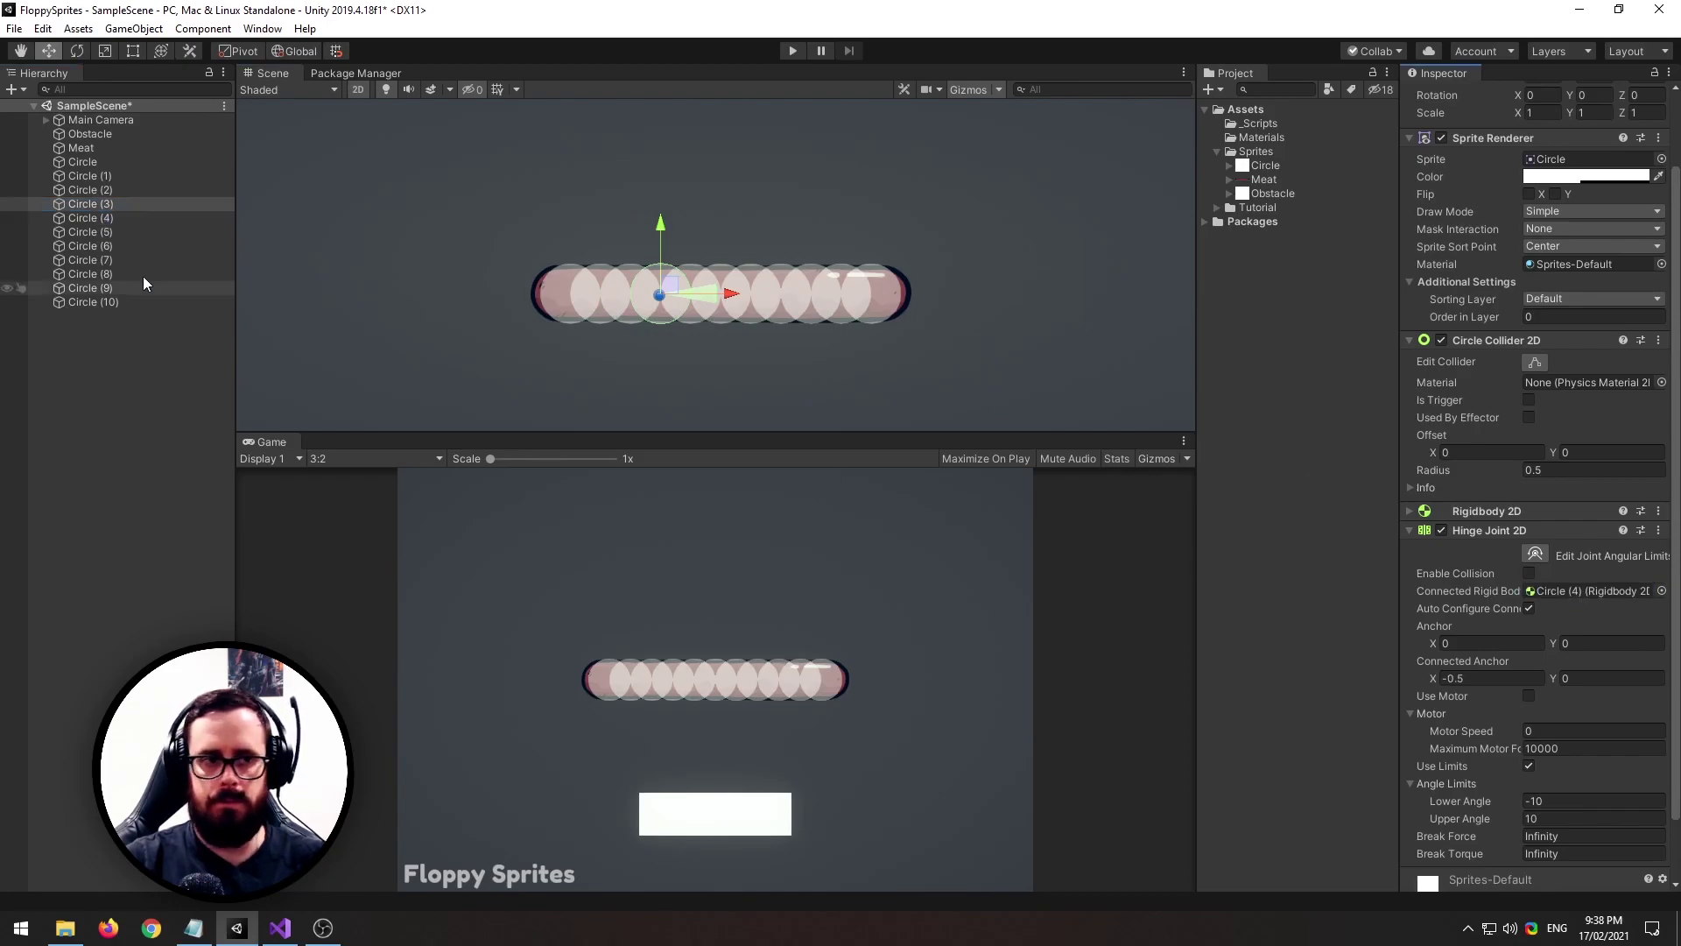
{"action": "left_click", "coordinate": [86, 219]}
{"action": "left_click_drag", "start_coordinate": [86, 231], "coordinate": [1576, 592]}
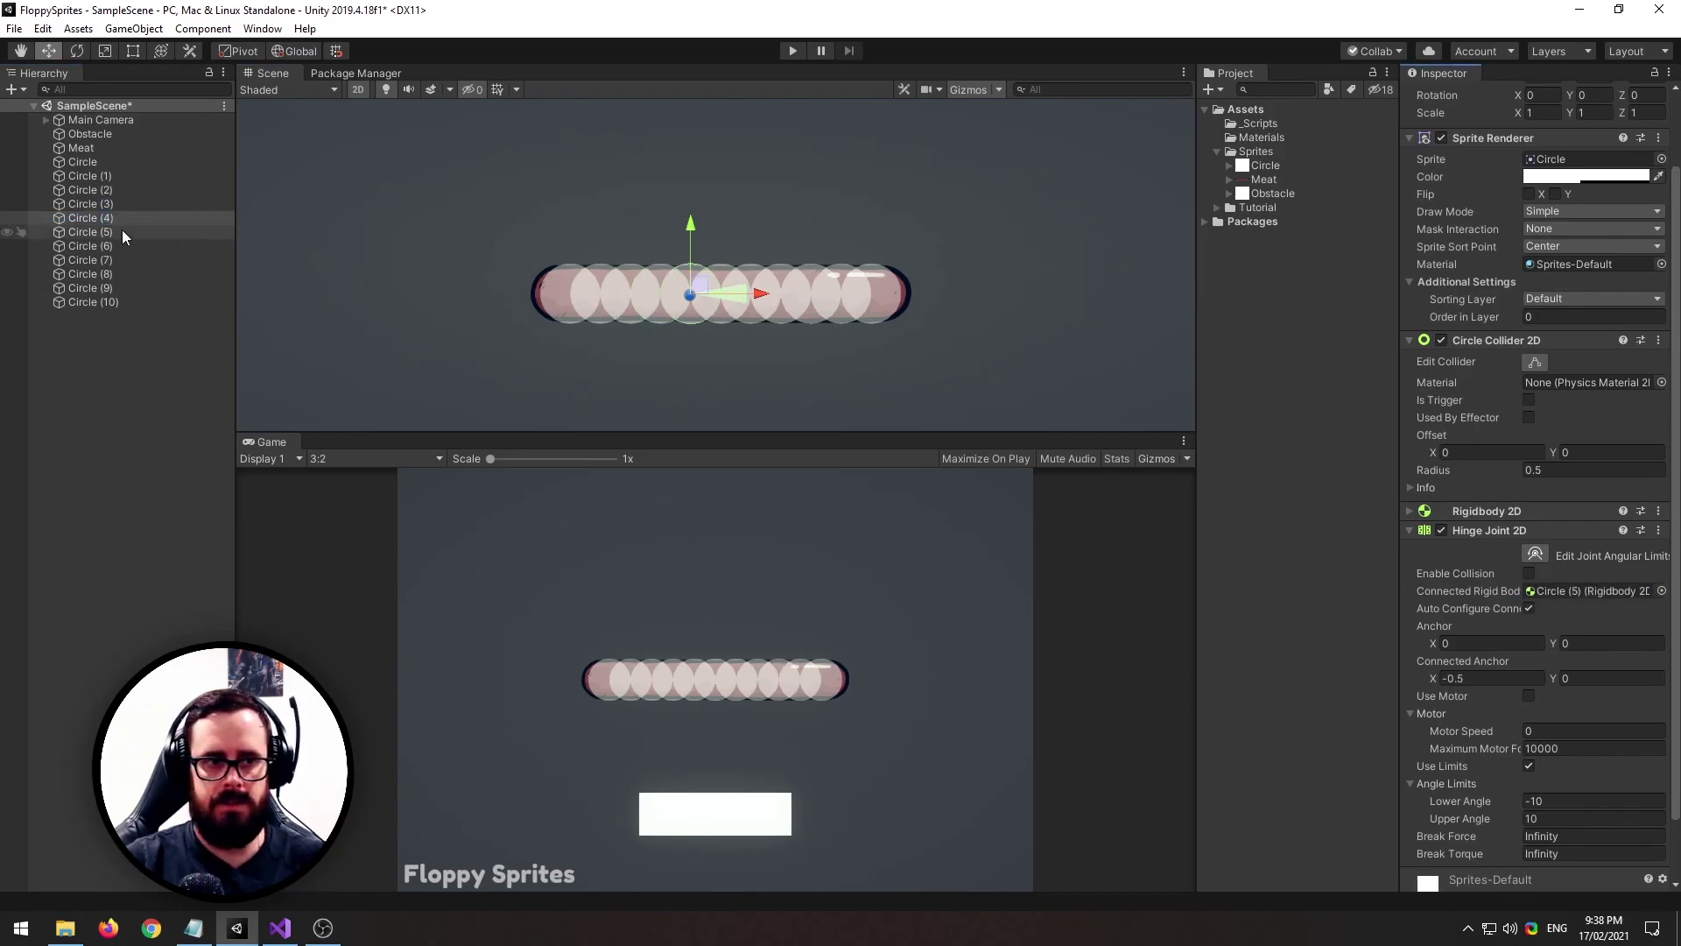
Connect the hinges of Circle (5) through Circle (9) to their next circles, ending at Circle (10)
{"action": "left_click", "coordinate": [97, 233]}
{"action": "left_click_drag", "start_coordinate": [97, 245], "coordinate": [1576, 592]}
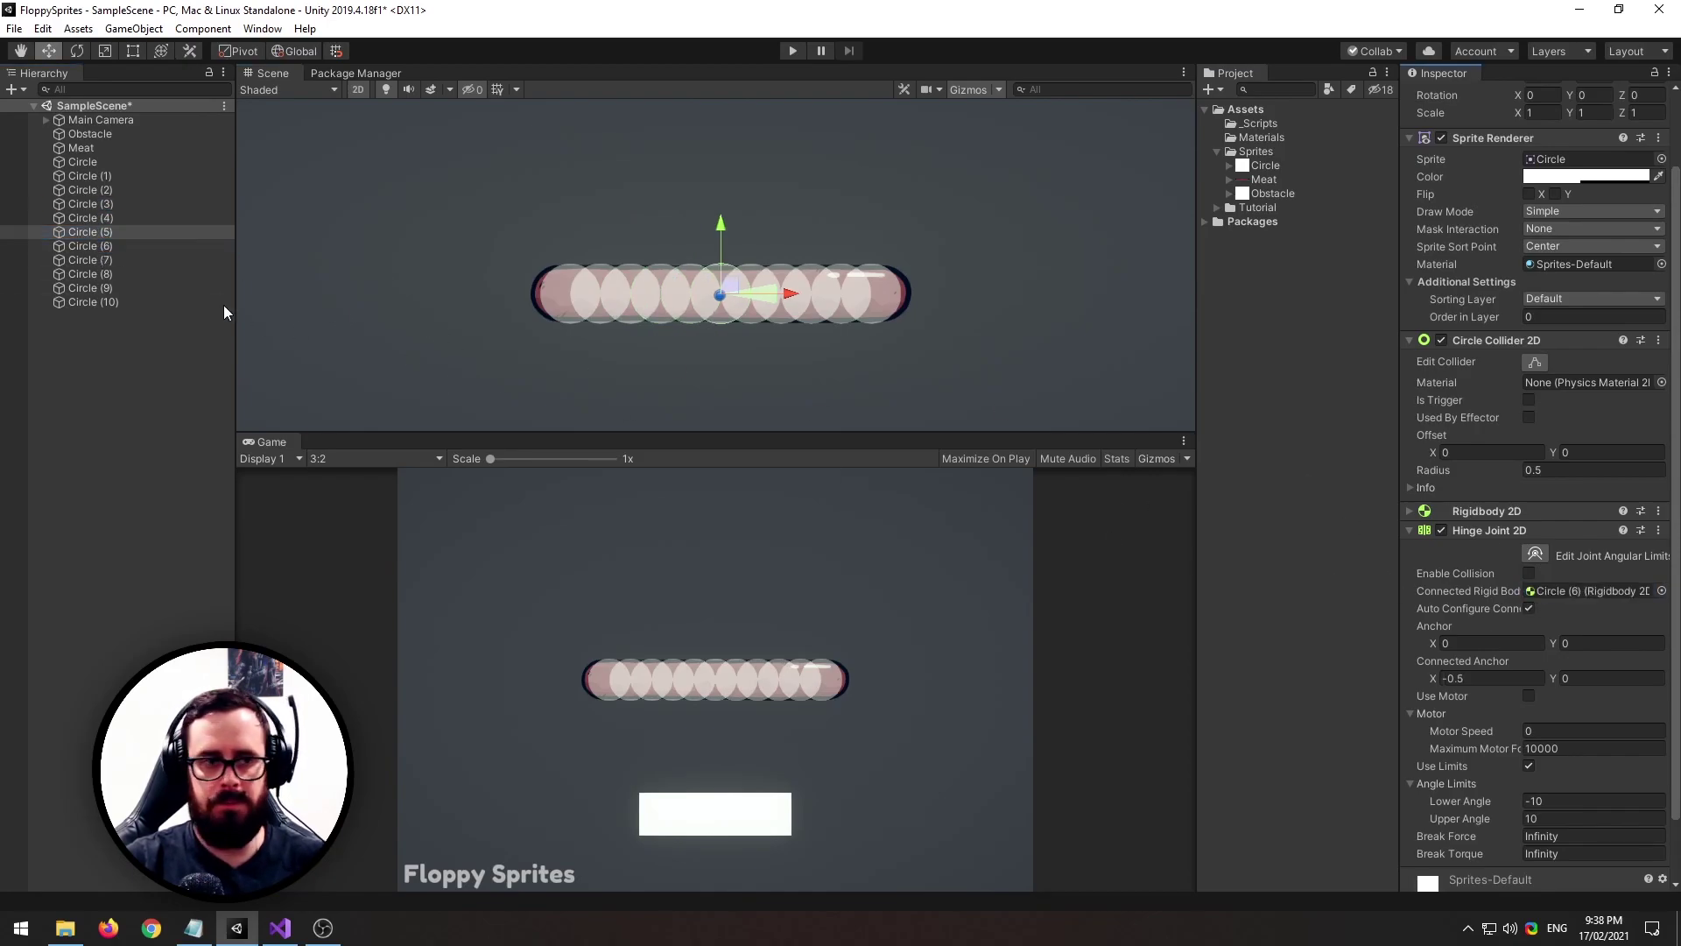
{"action": "left_click", "coordinate": [102, 247]}
{"action": "left_click_drag", "start_coordinate": [98, 260], "coordinate": [1571, 592]}
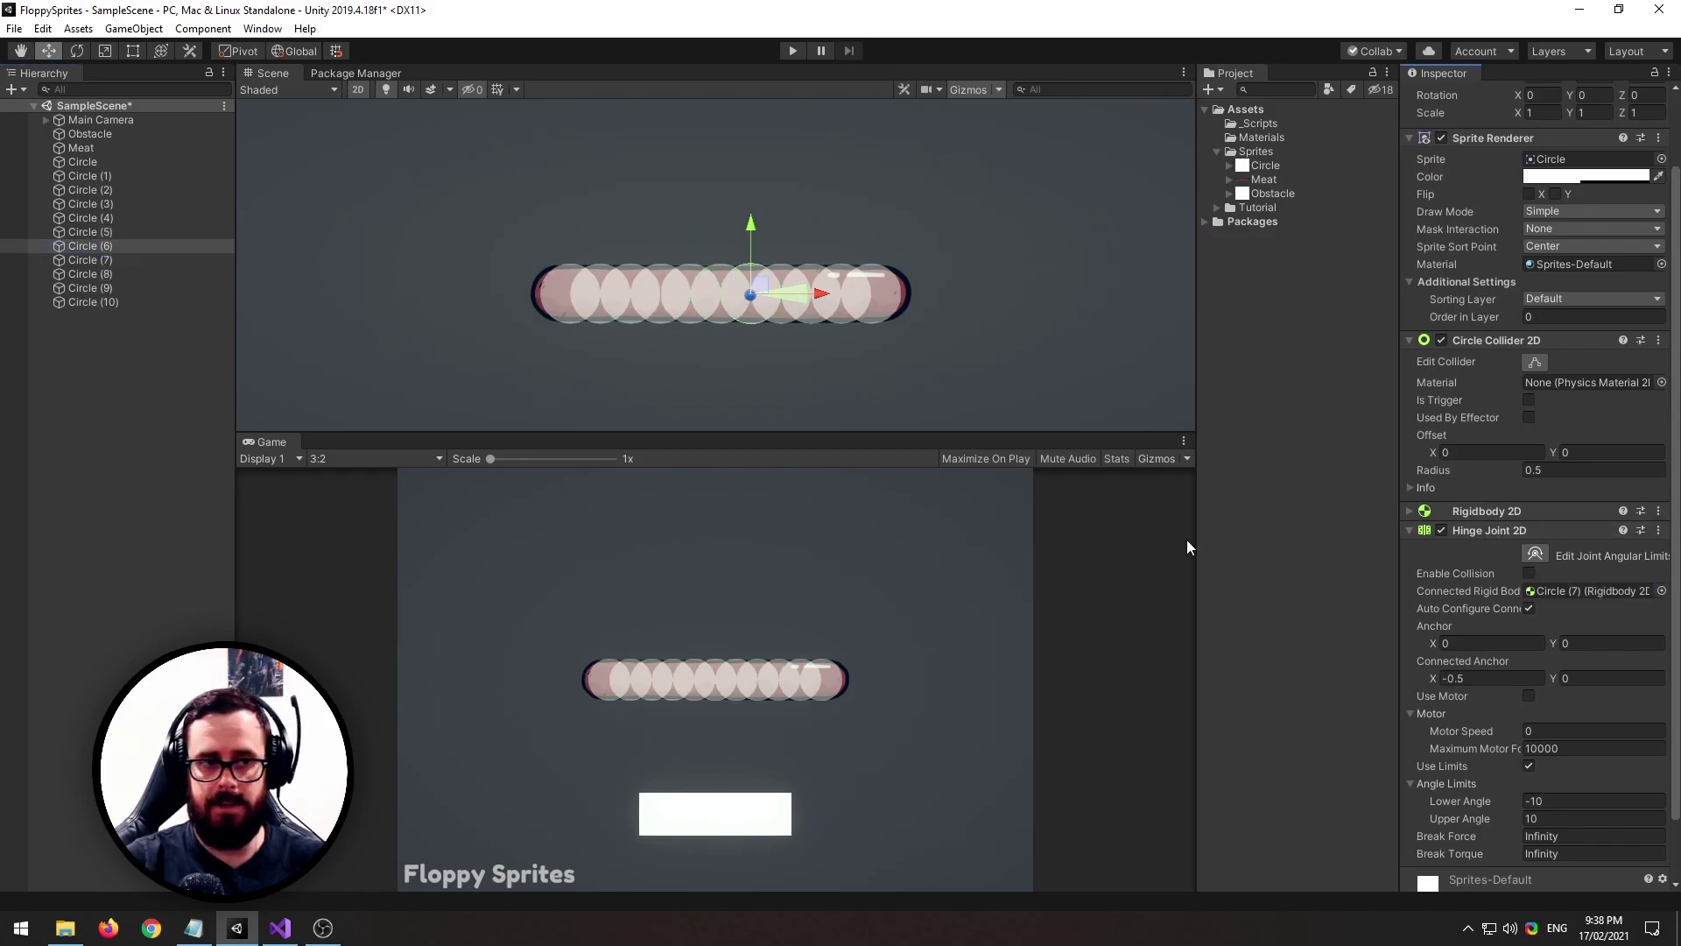
{"action": "left_click", "coordinate": [116, 260]}
{"action": "left_click_drag", "start_coordinate": [103, 275], "coordinate": [1572, 592]}
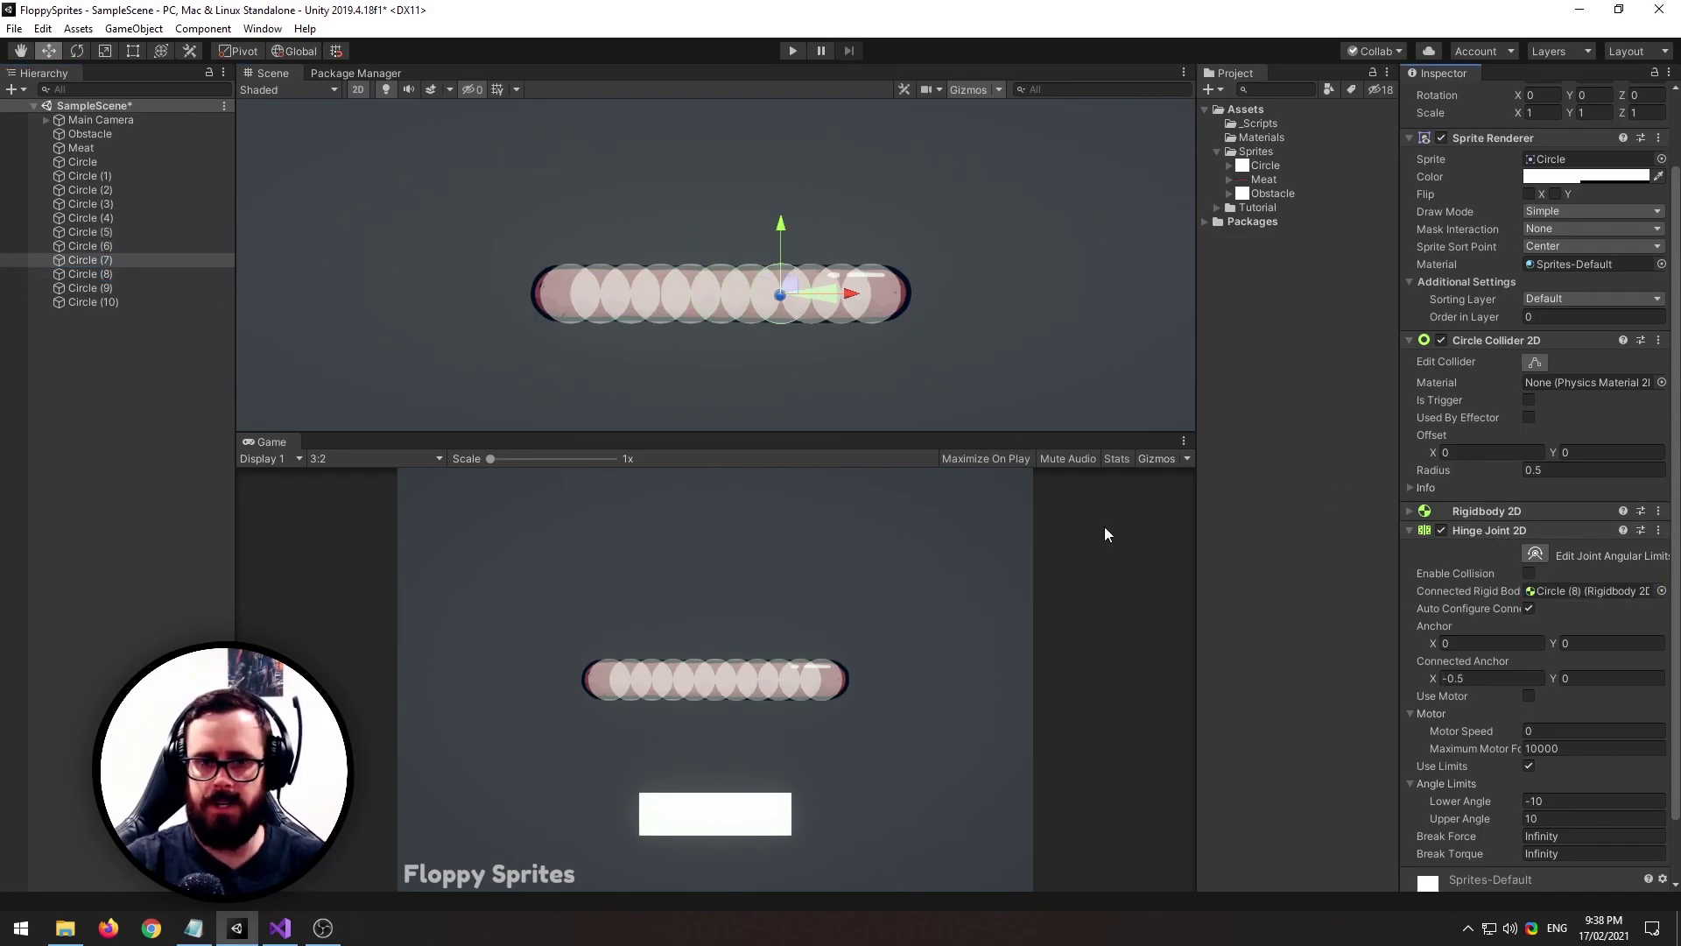
{"action": "left_click", "coordinate": [123, 275]}
{"action": "left_click_drag", "start_coordinate": [104, 287], "coordinate": [1556, 590]}
{"action": "left_click", "coordinate": [91, 288]}
{"action": "left_click_drag", "start_coordinate": [89, 301], "coordinate": [1541, 591]}
{"action": "scroll", "coordinate": [895, 277], "scroll_direction": "down", "scroll_amount": 3}
{"action": "middle_click_drag", "start_coordinate": [970, 359], "coordinate": [933, 285]}
{"action": "left_click", "coordinate": [80, 148]}
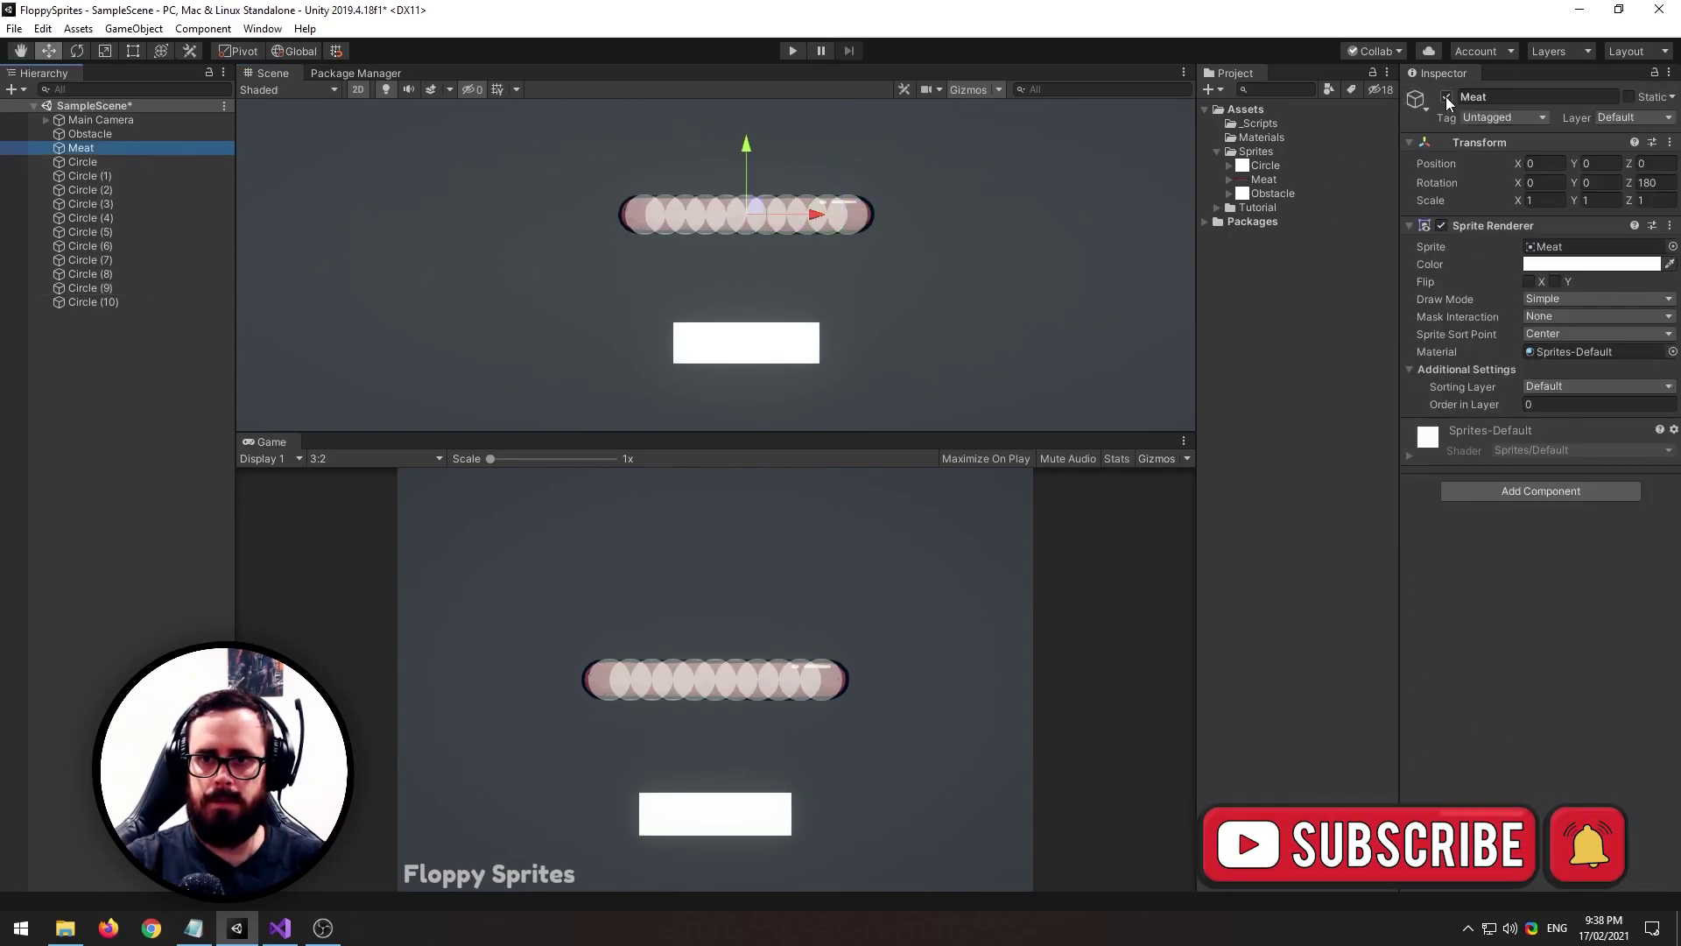
{"action": "left_click", "coordinate": [1446, 96]}
{"action": "left_click", "coordinate": [608, 158]}
{"action": "left_click", "coordinate": [792, 51]}
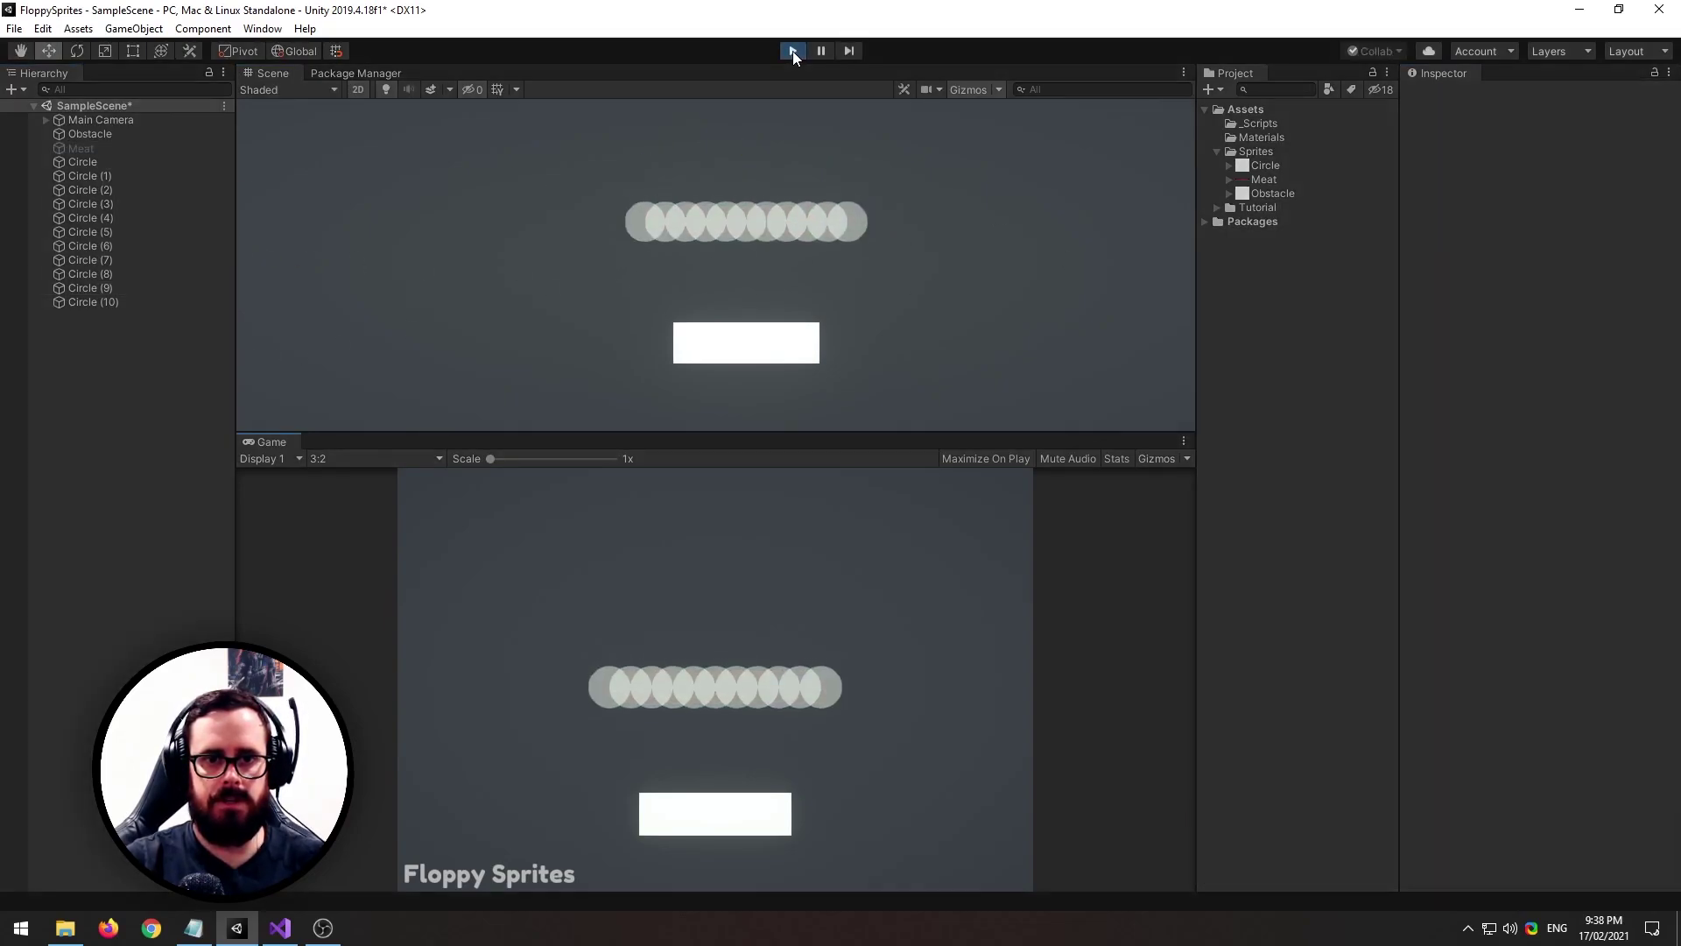
{"action": "left_click", "coordinate": [792, 51]}
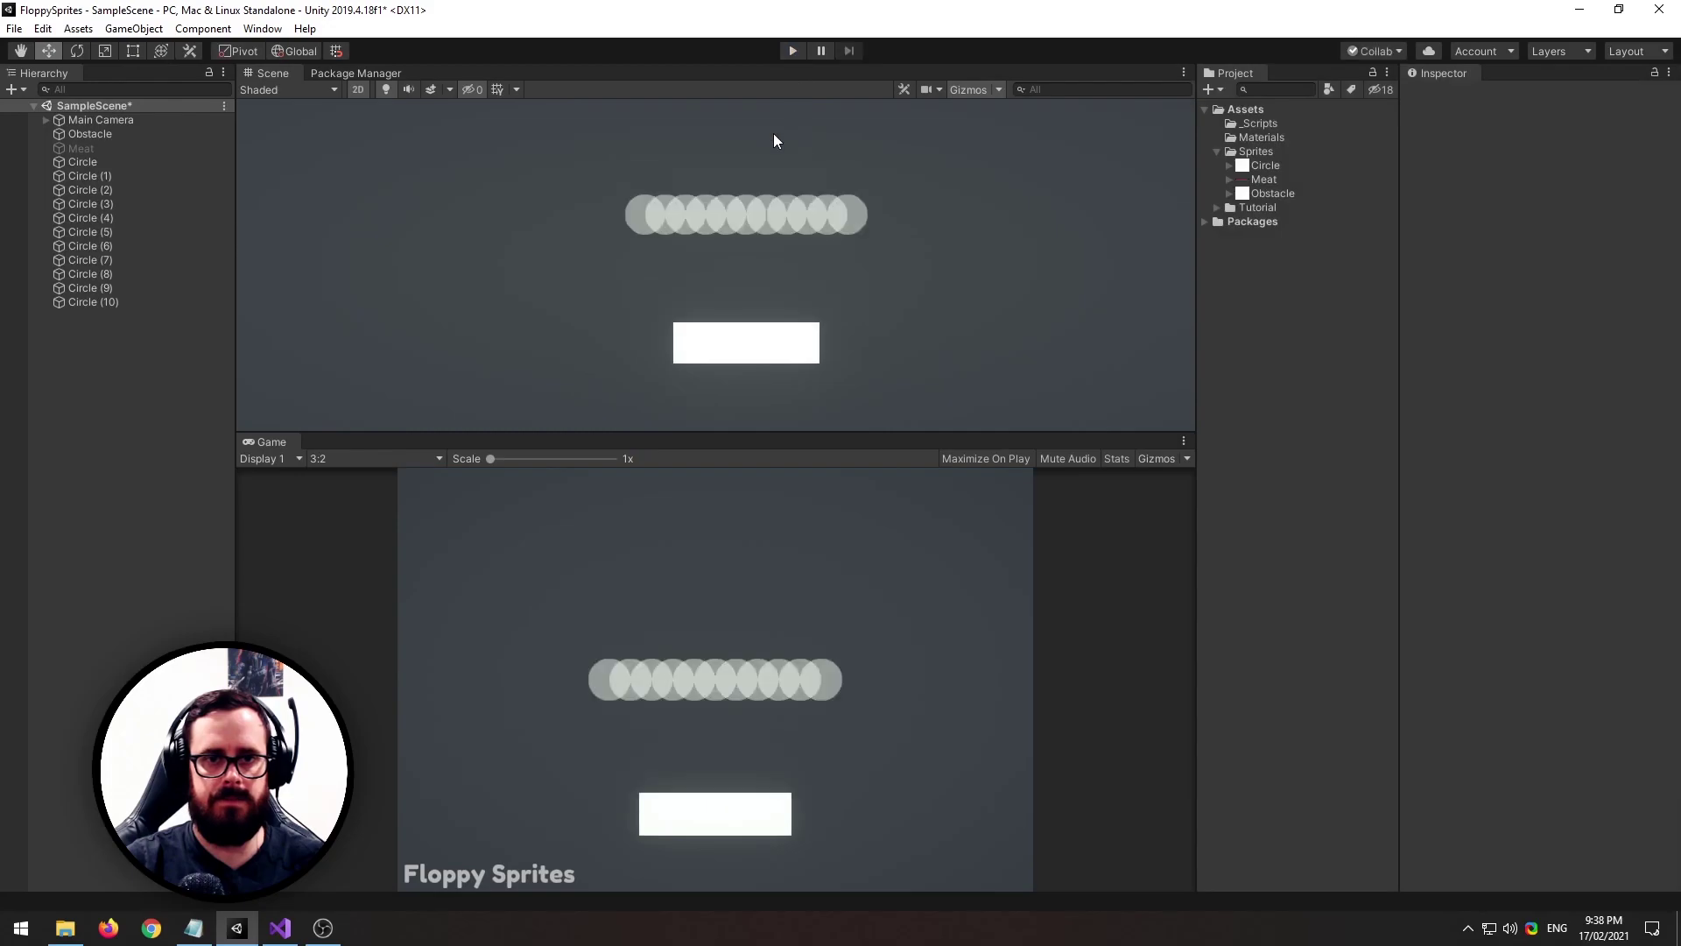
{"action": "left_click", "coordinate": [107, 161]}
{"action": "left_click", "coordinate": [100, 300], "text": "shift"}
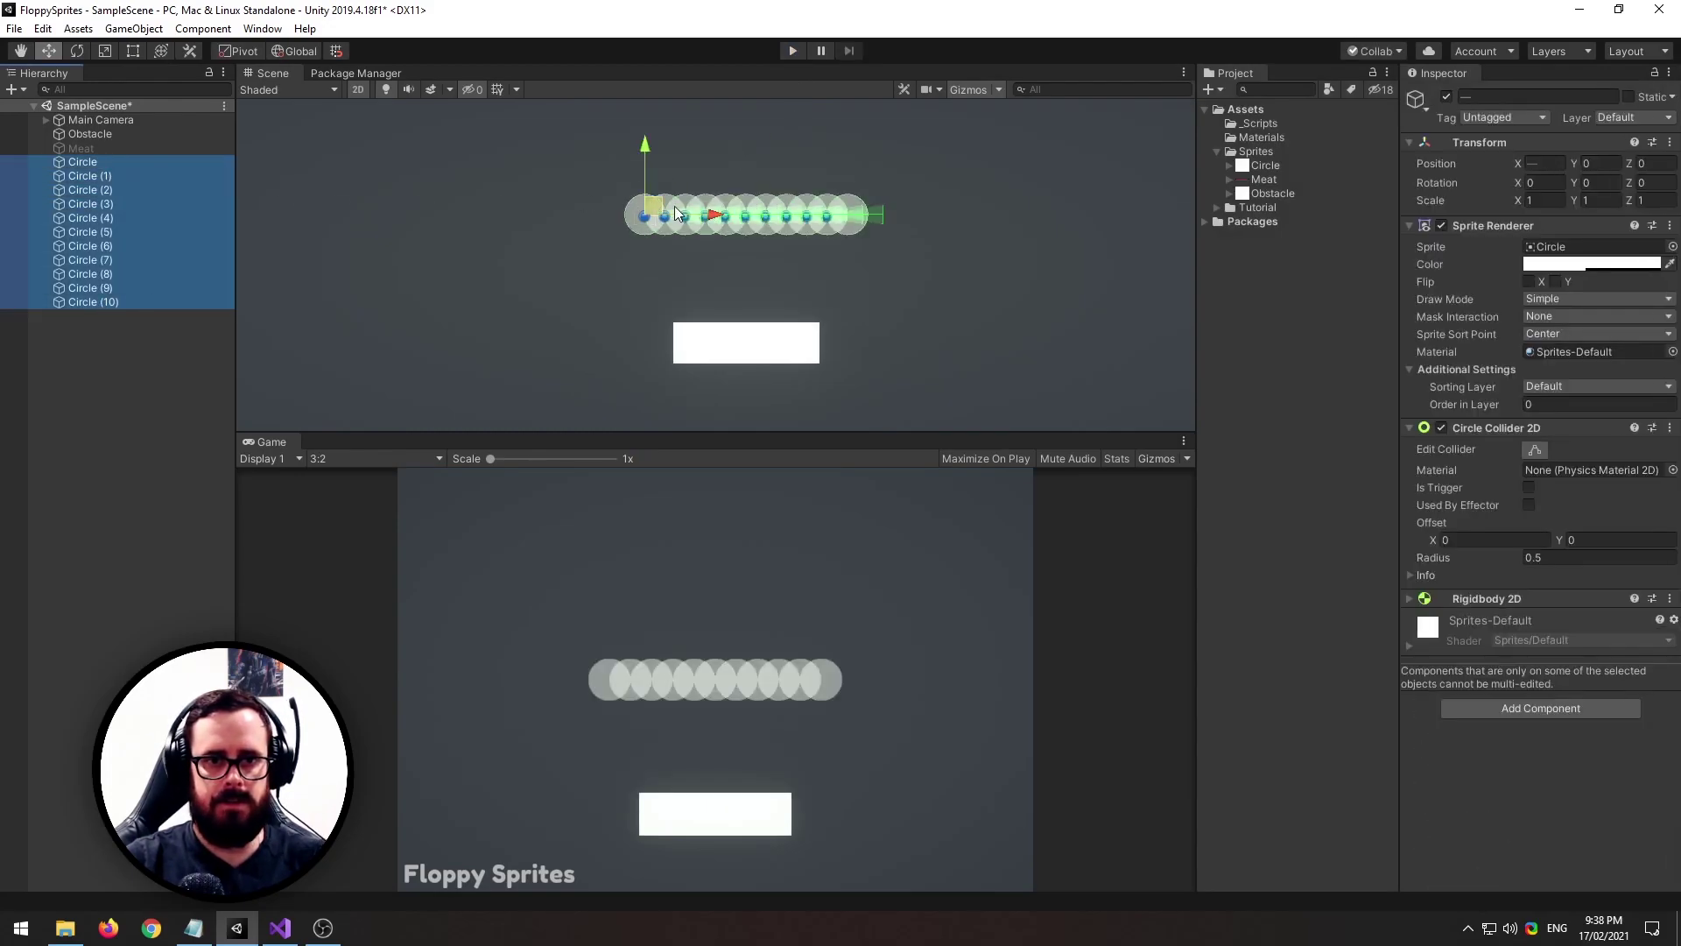
{"action": "left_click_drag", "start_coordinate": [713, 215], "coordinate": [782, 226]}
{"action": "left_click", "coordinate": [795, 51]}
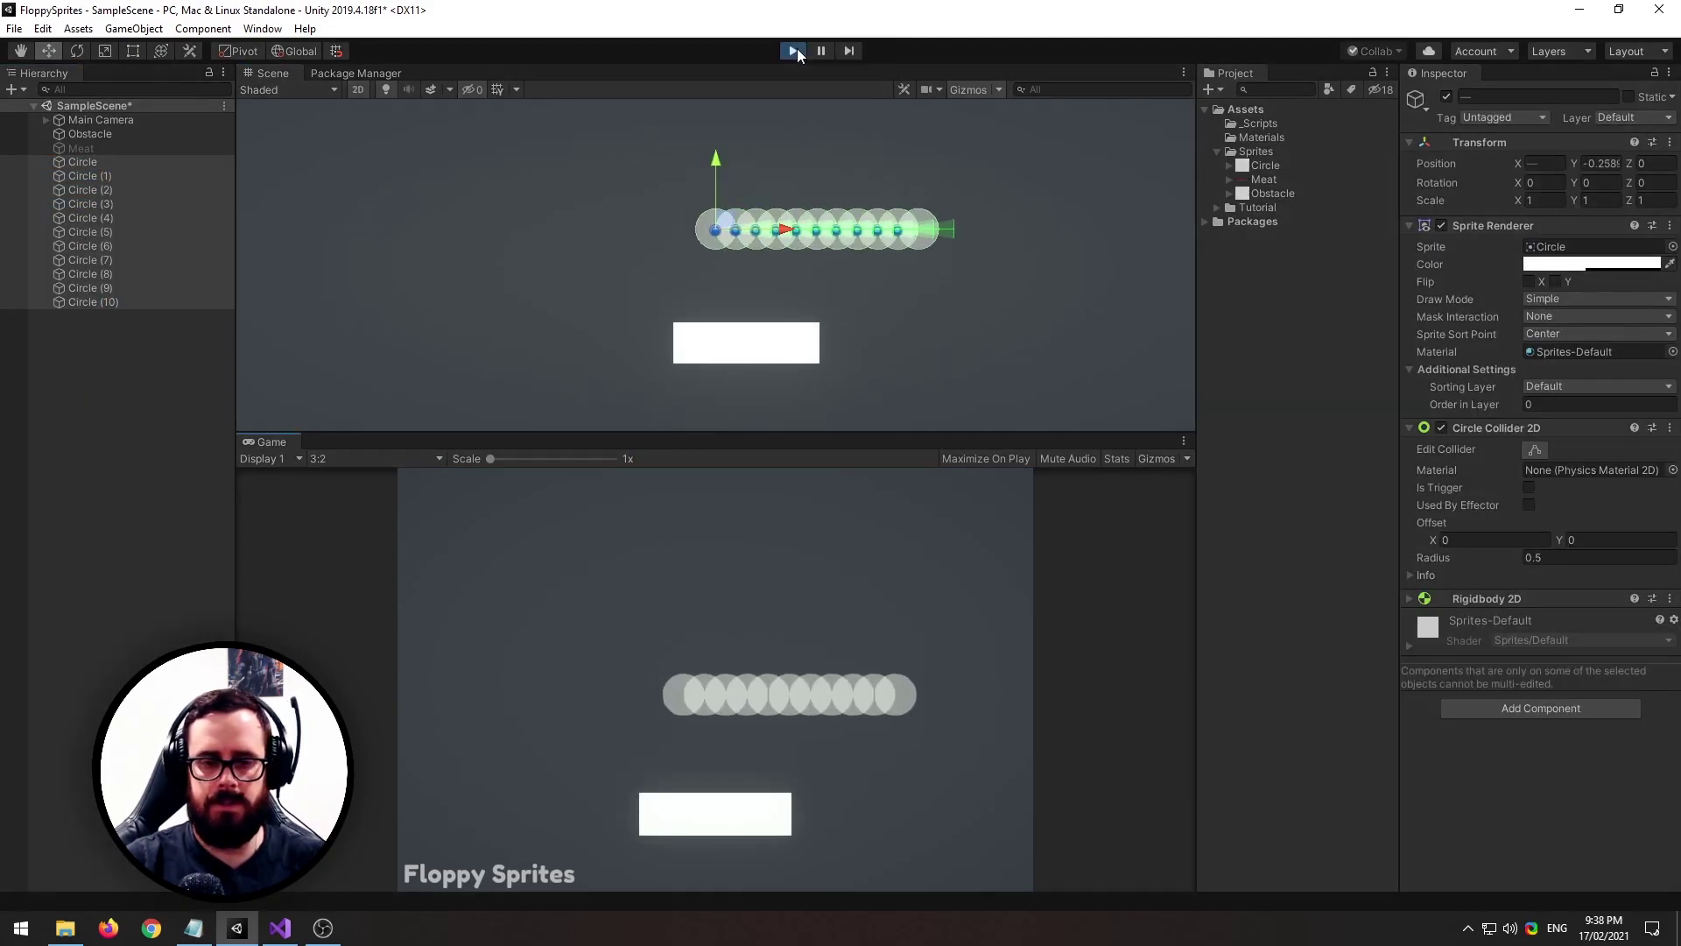
{"action": "left_click", "coordinate": [795, 51]}
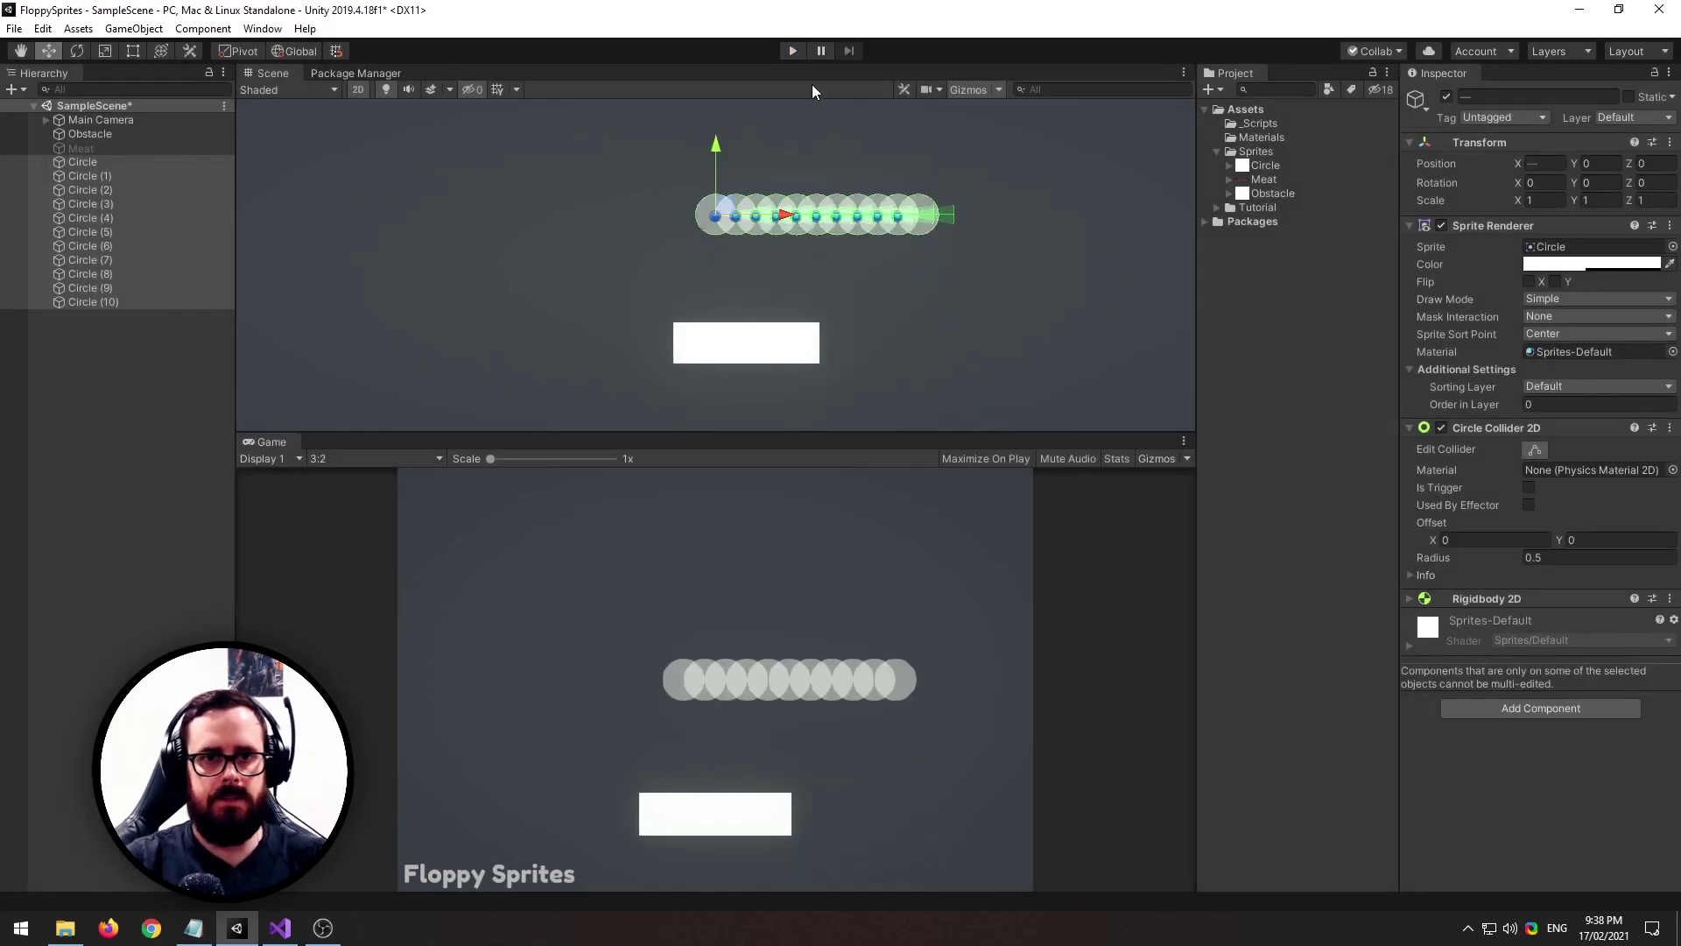
{"action": "key", "text": "ctrl+z"}
{"action": "key", "text": "ctrl+z"}
{"action": "left_click", "coordinate": [152, 380]}
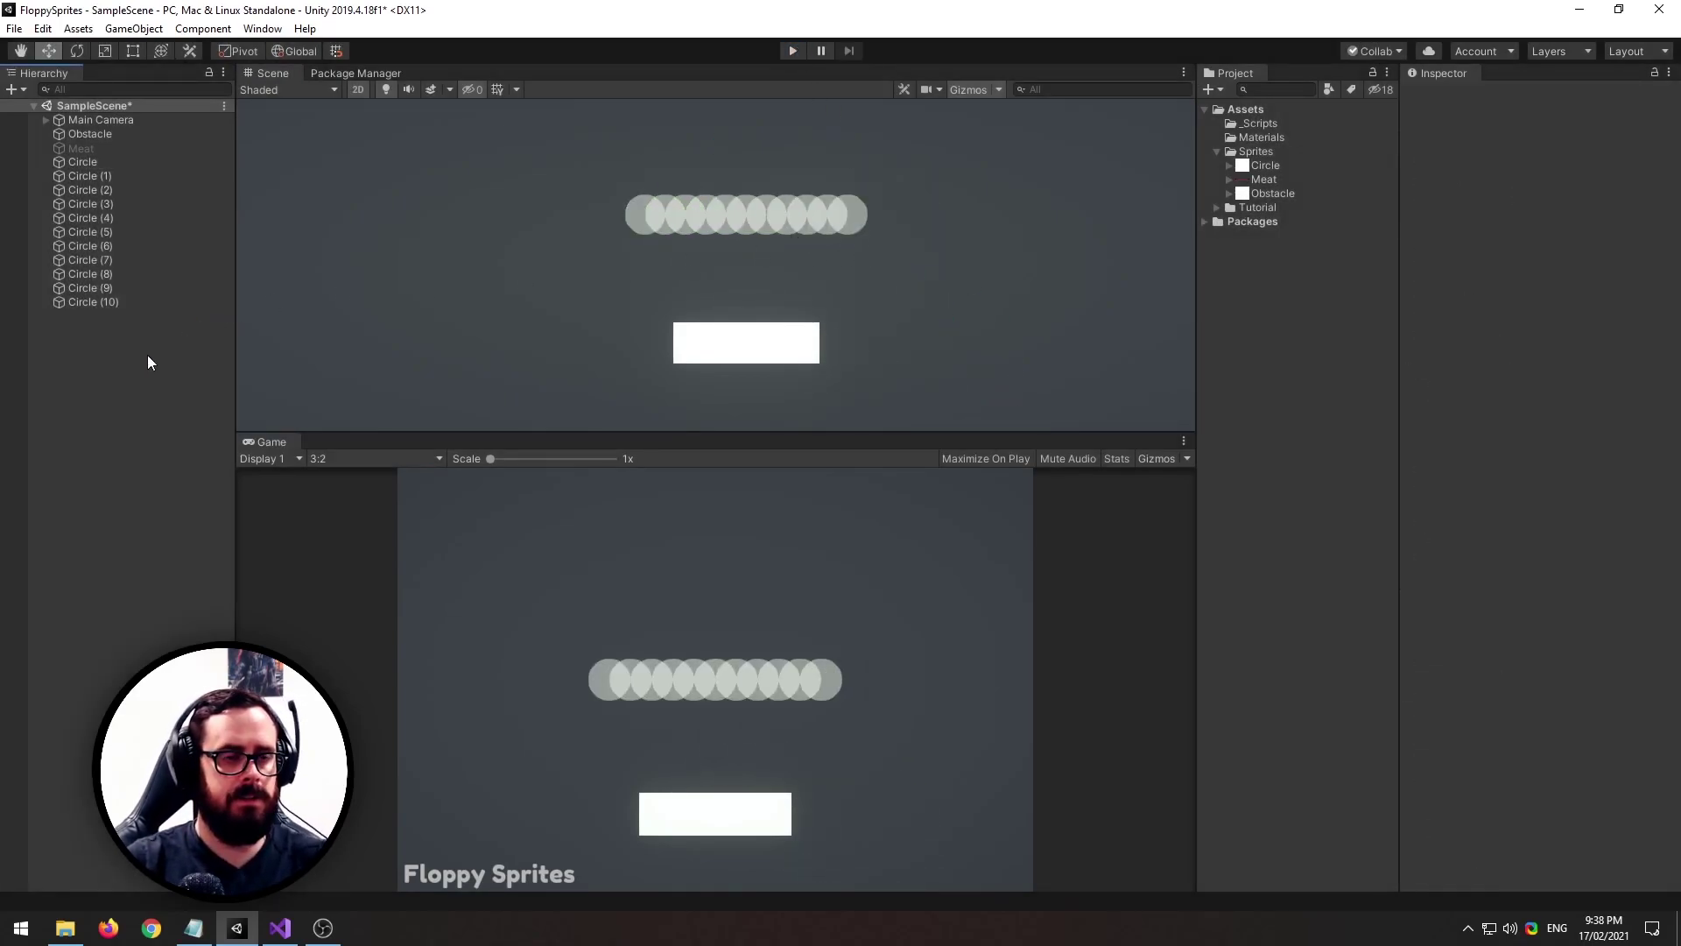
Select the first Circle and collapse all its Inspector components
{"action": "left_click", "coordinate": [110, 162]}
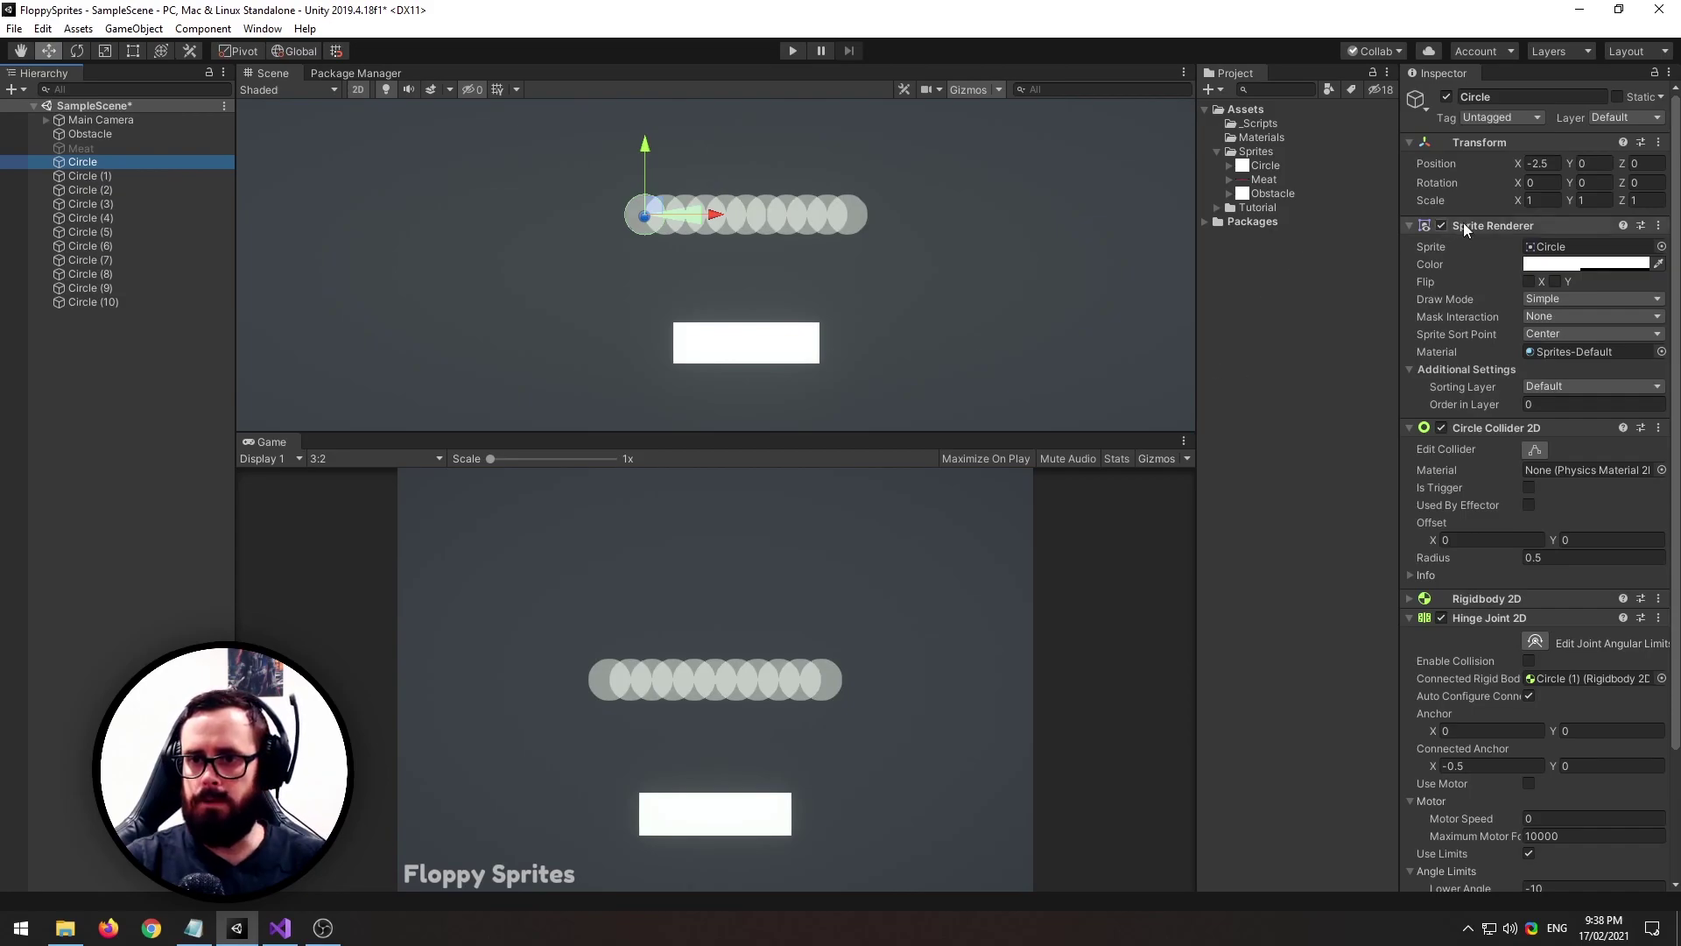
{"action": "left_click", "coordinate": [1523, 228]}
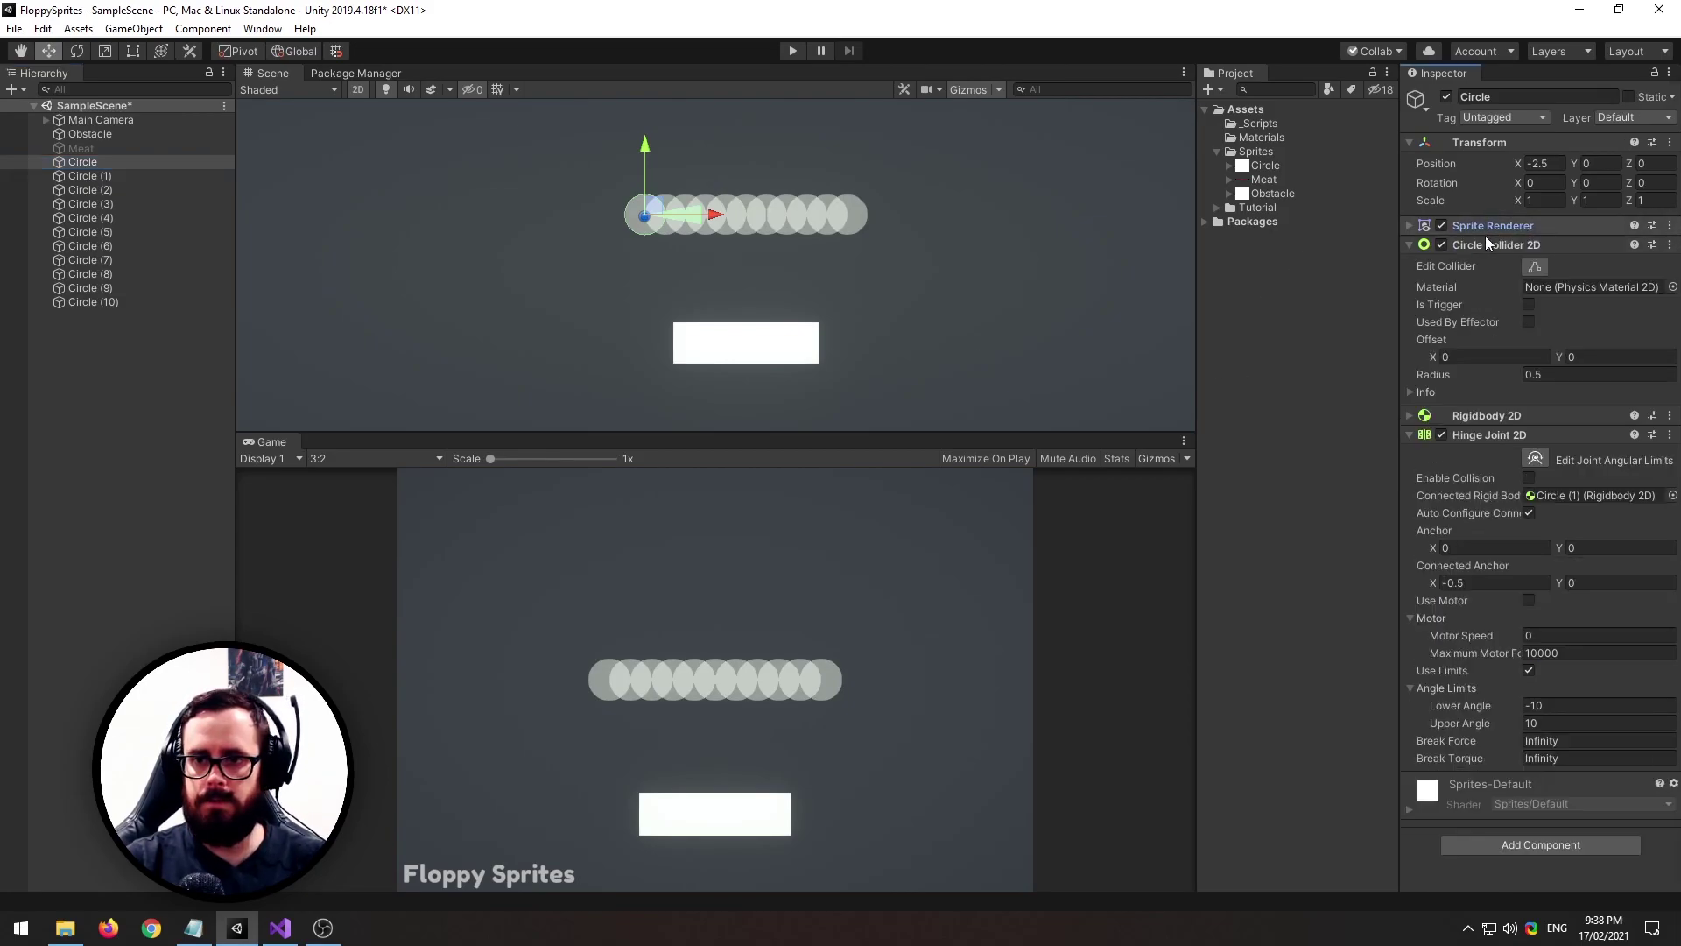
{"action": "left_click", "coordinate": [1485, 244]}
{"action": "left_click", "coordinate": [1478, 263]}
{"action": "left_click", "coordinate": [1478, 265]}
{"action": "left_click", "coordinate": [1488, 283]}
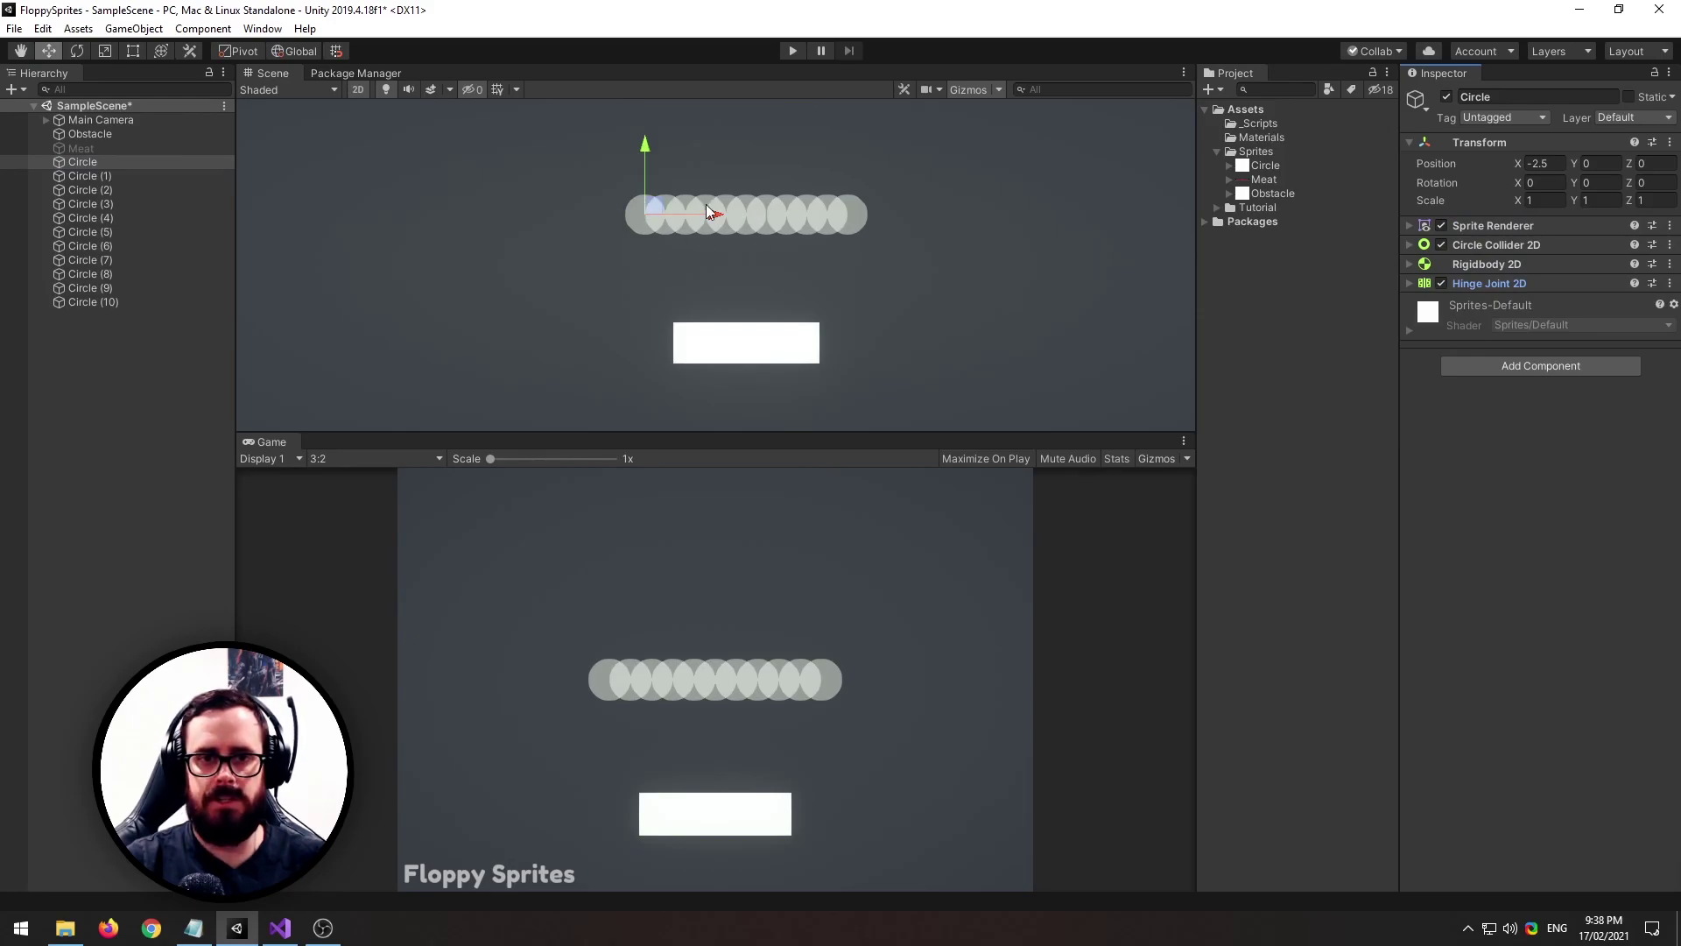
Create a C# script named FloppyRenderer in the _Scripts folder
{"action": "left_click", "coordinate": [1264, 122]}
{"action": "right_click", "coordinate": [1265, 122]}
{"action": "mouse_move", "coordinate": [1288, 129]}
{"action": "left_click", "coordinate": [1096, 157]}
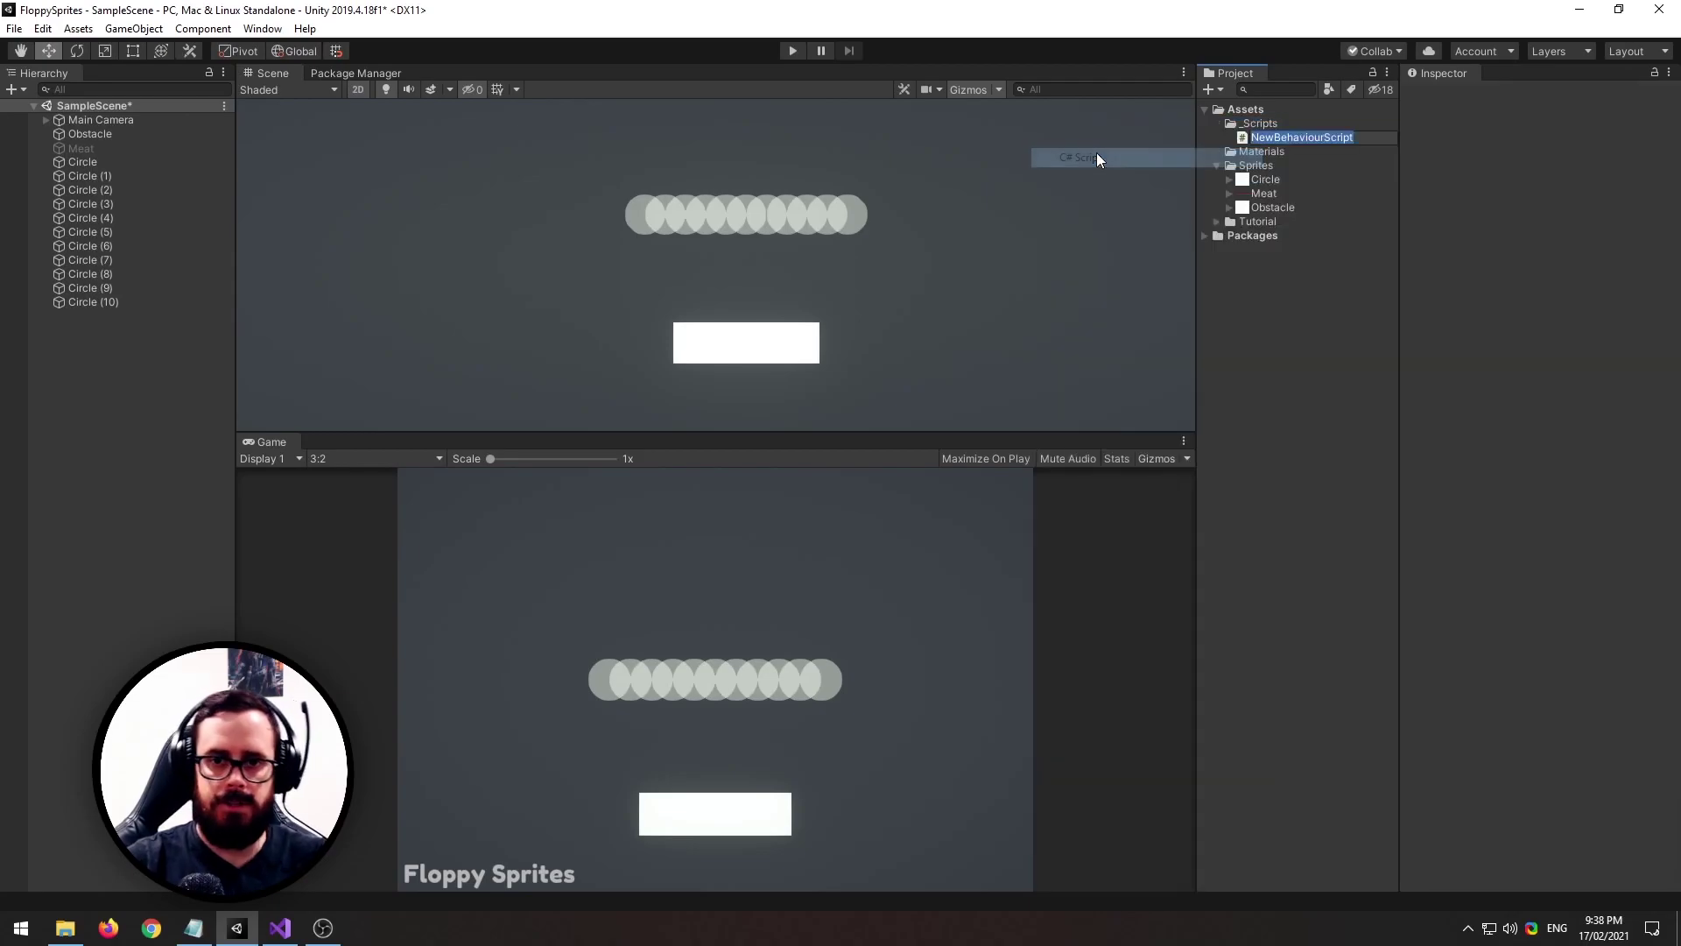
{"action": "type", "text": "Flo"}
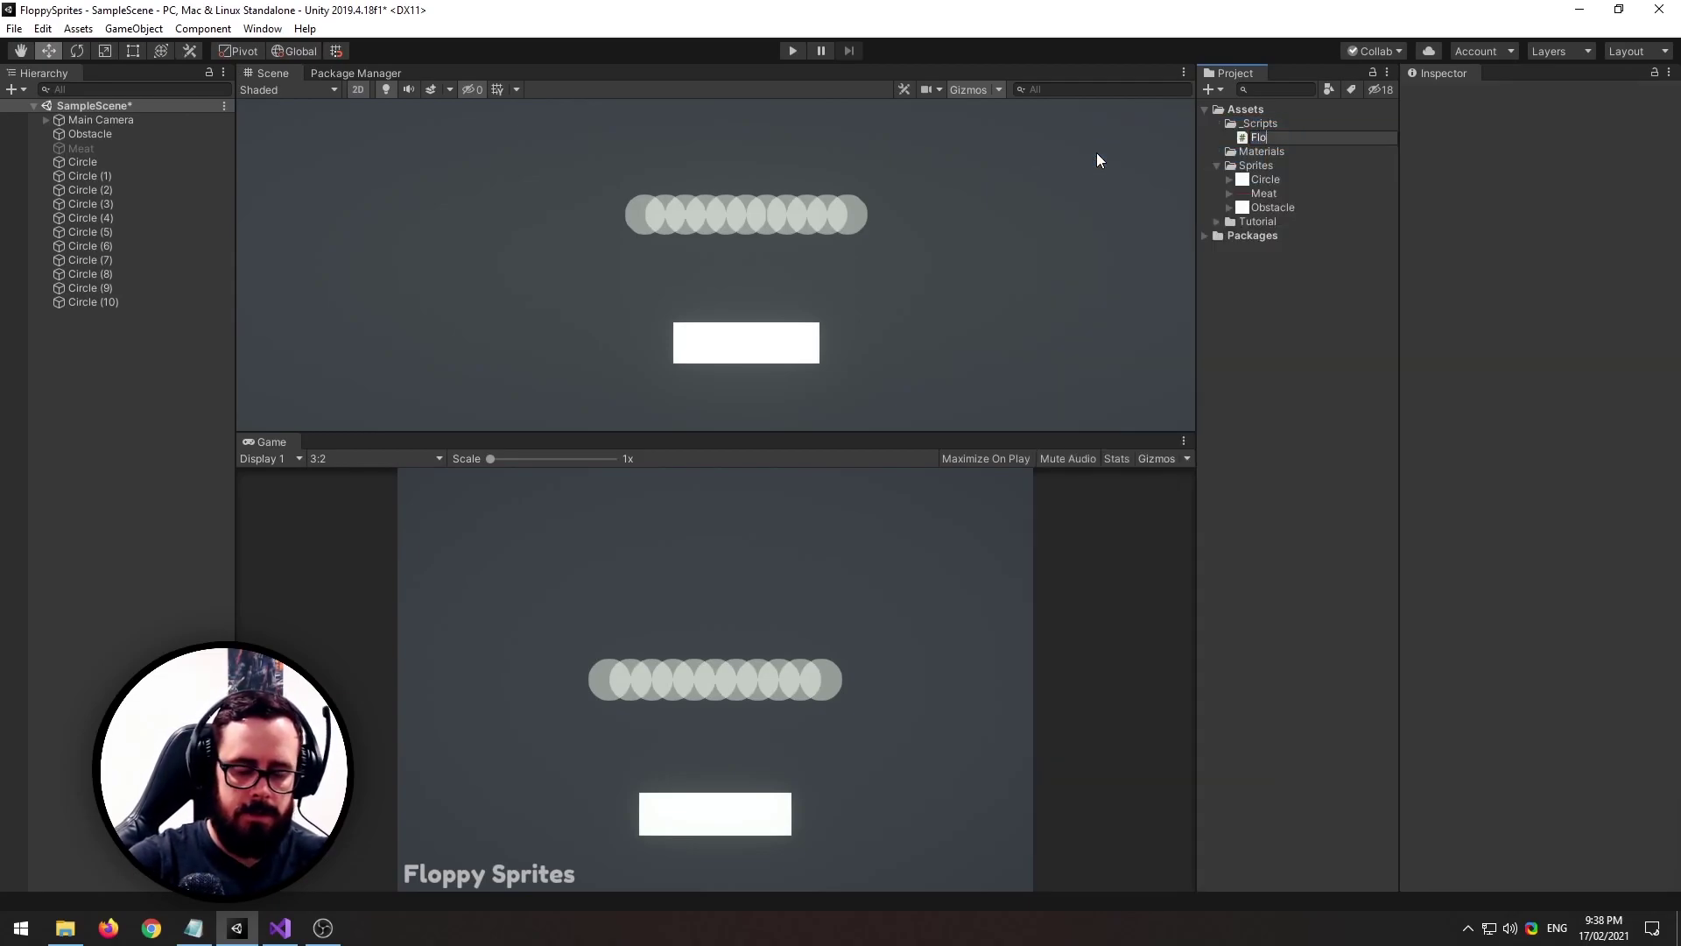
{"action": "type", "text": "ppyRenderer"}
{"action": "key", "text": "Return"}
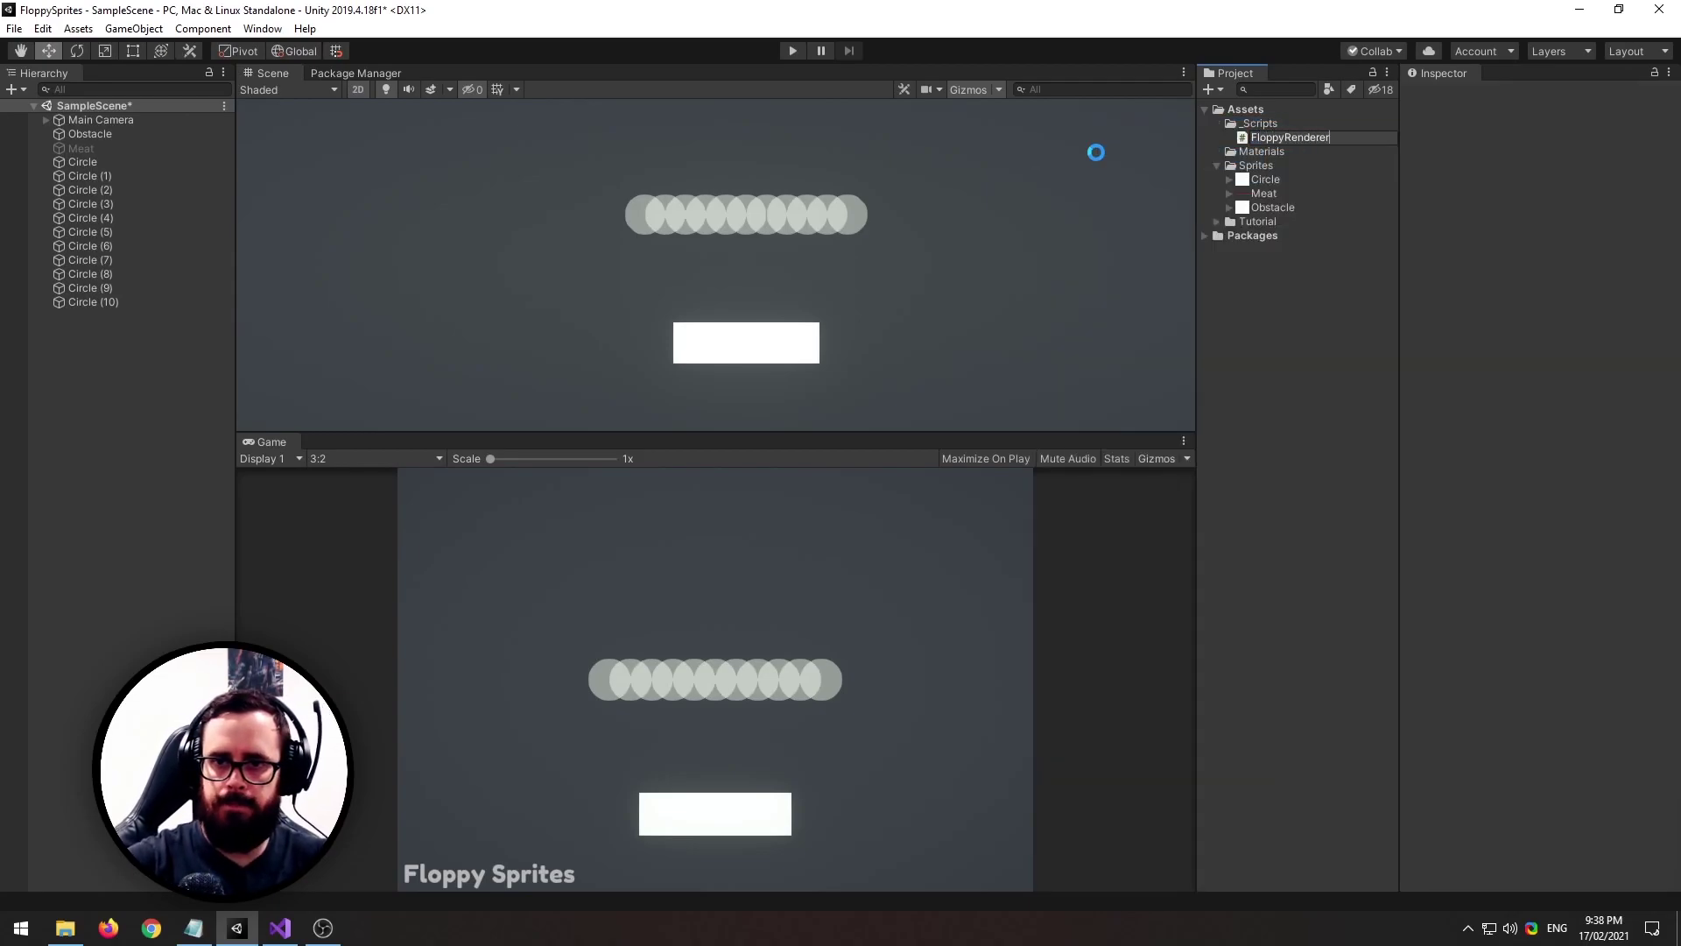
Open FloppyRenderer.cs and declare [SerializeField] private LineRenderer _renderer and List<Transform> _points fields
{"action": "double_click", "coordinate": [1303, 137]}
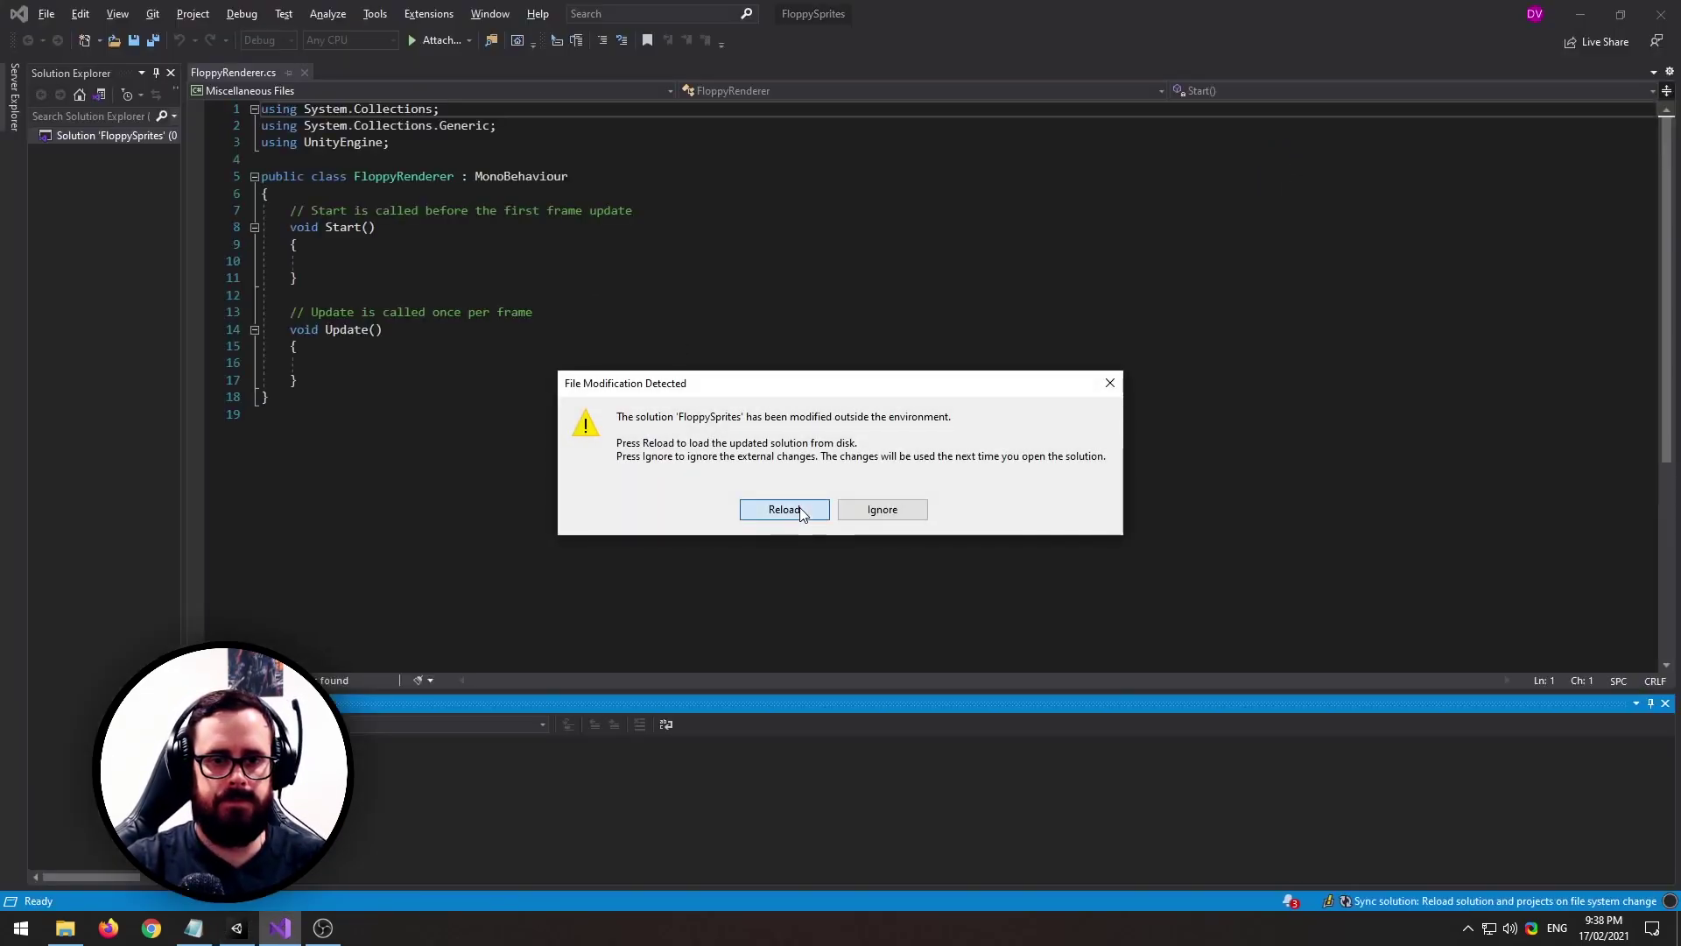
{"action": "left_click", "coordinate": [784, 510]}
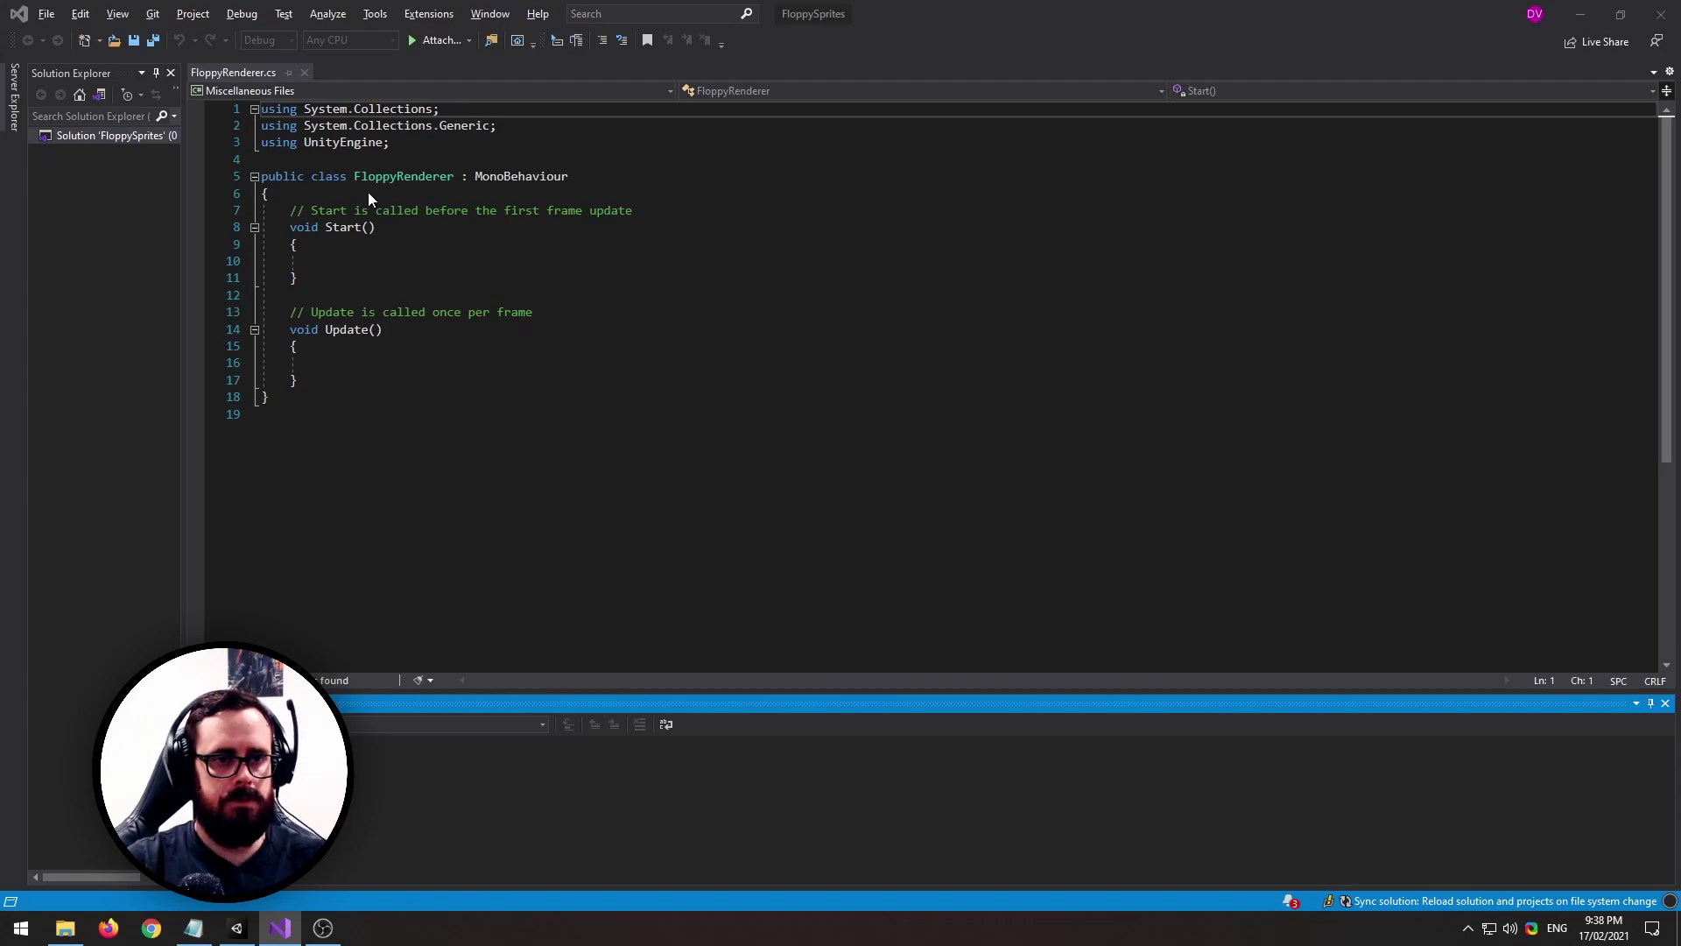
{"action": "key", "text": "Return"}
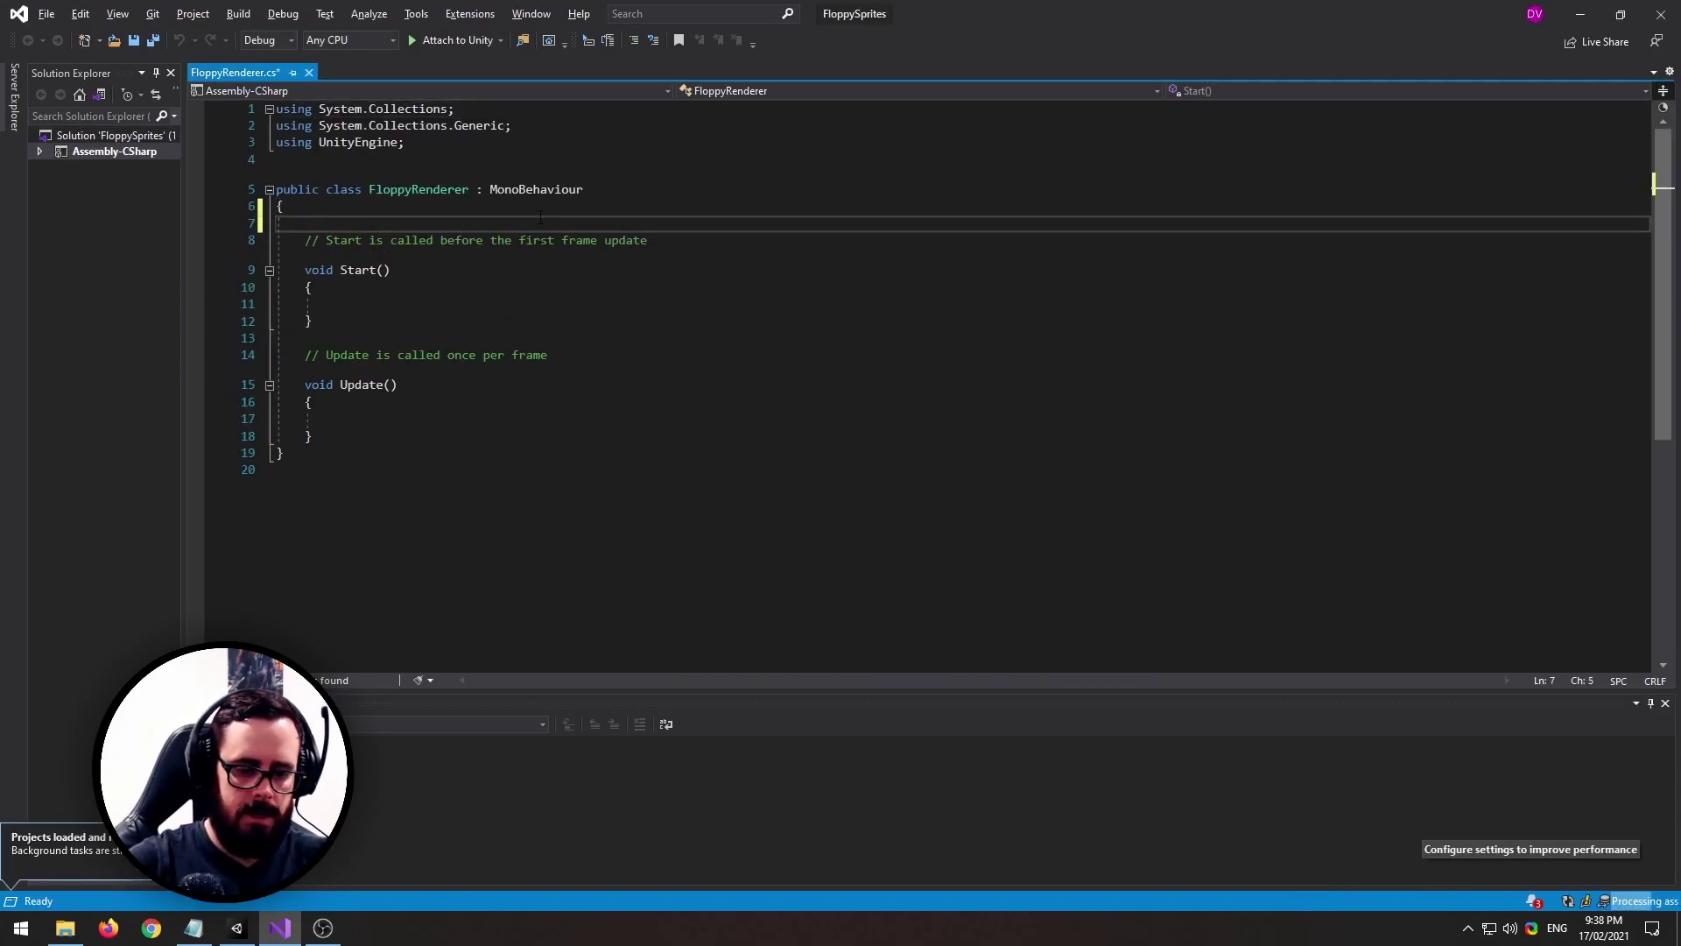
{"action": "type", "text": "[SerializeField] pri"}
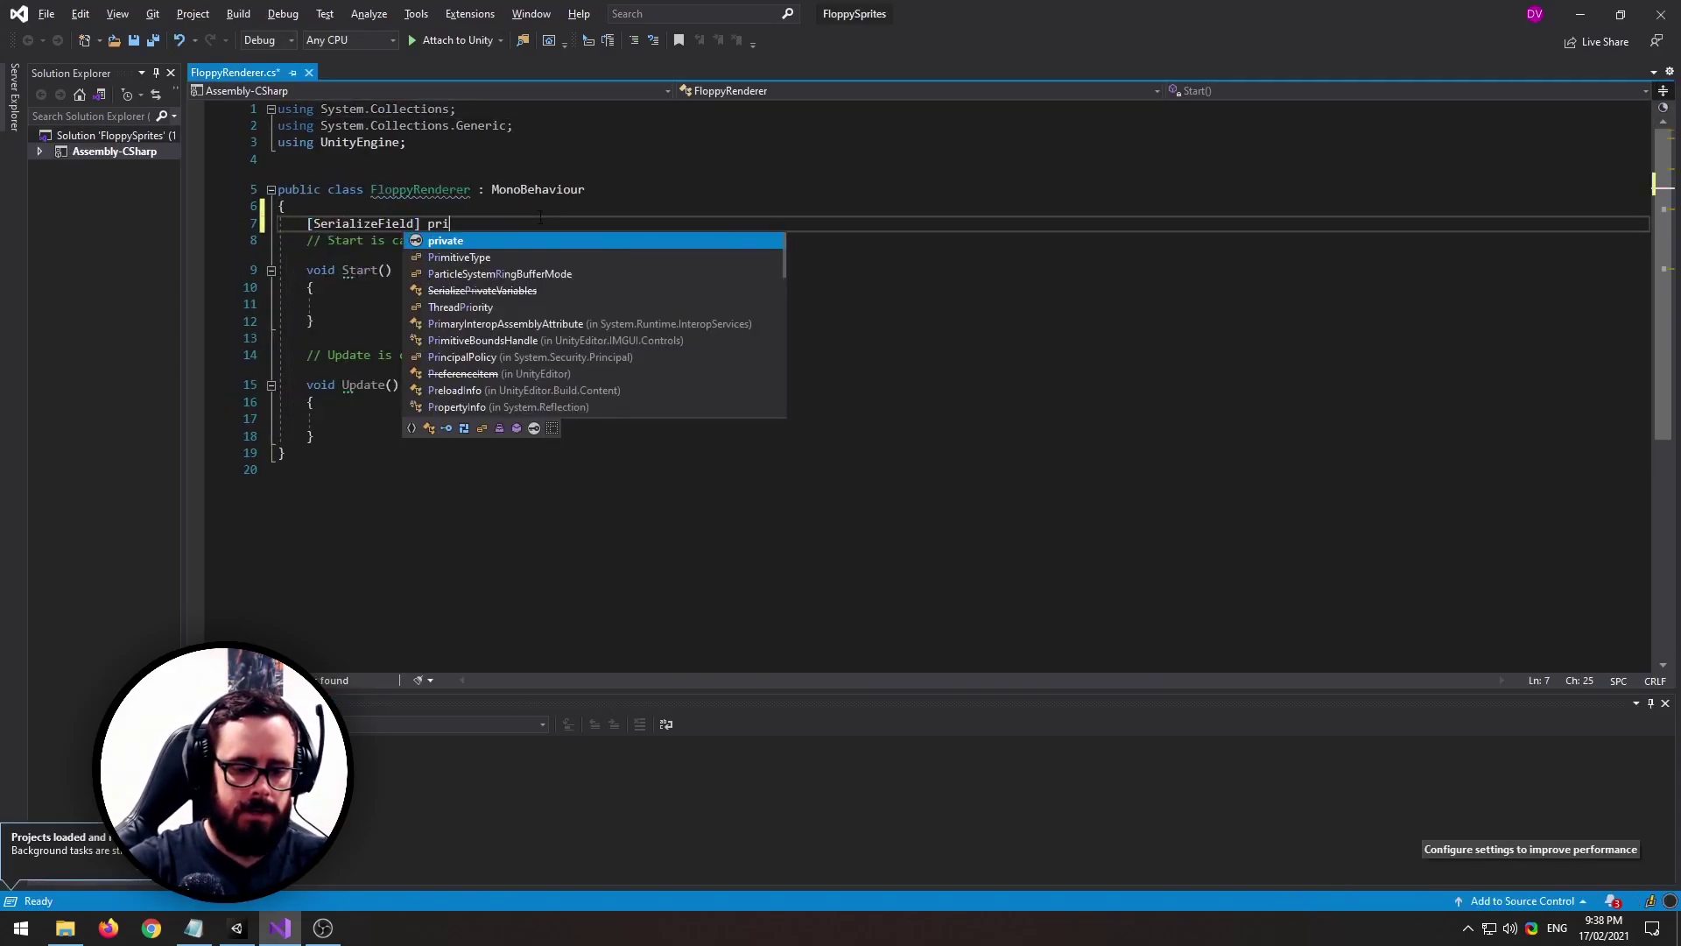
{"action": "type", "text": "vate liner _rende"}
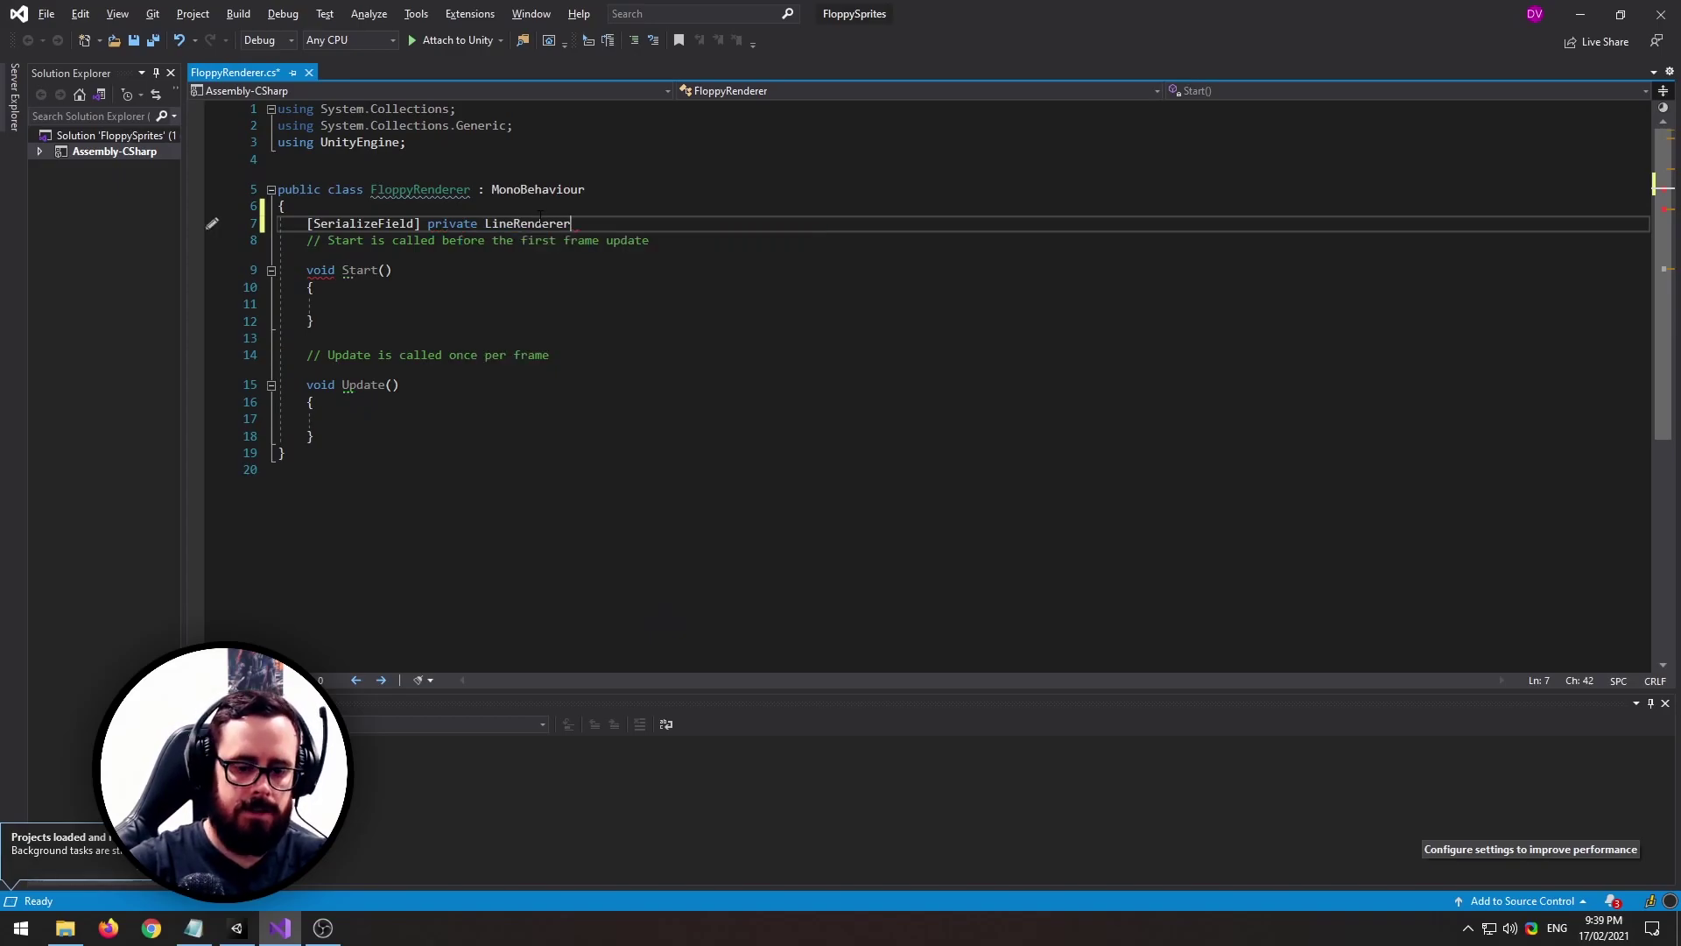
{"action": "type", "text": "rer;"}
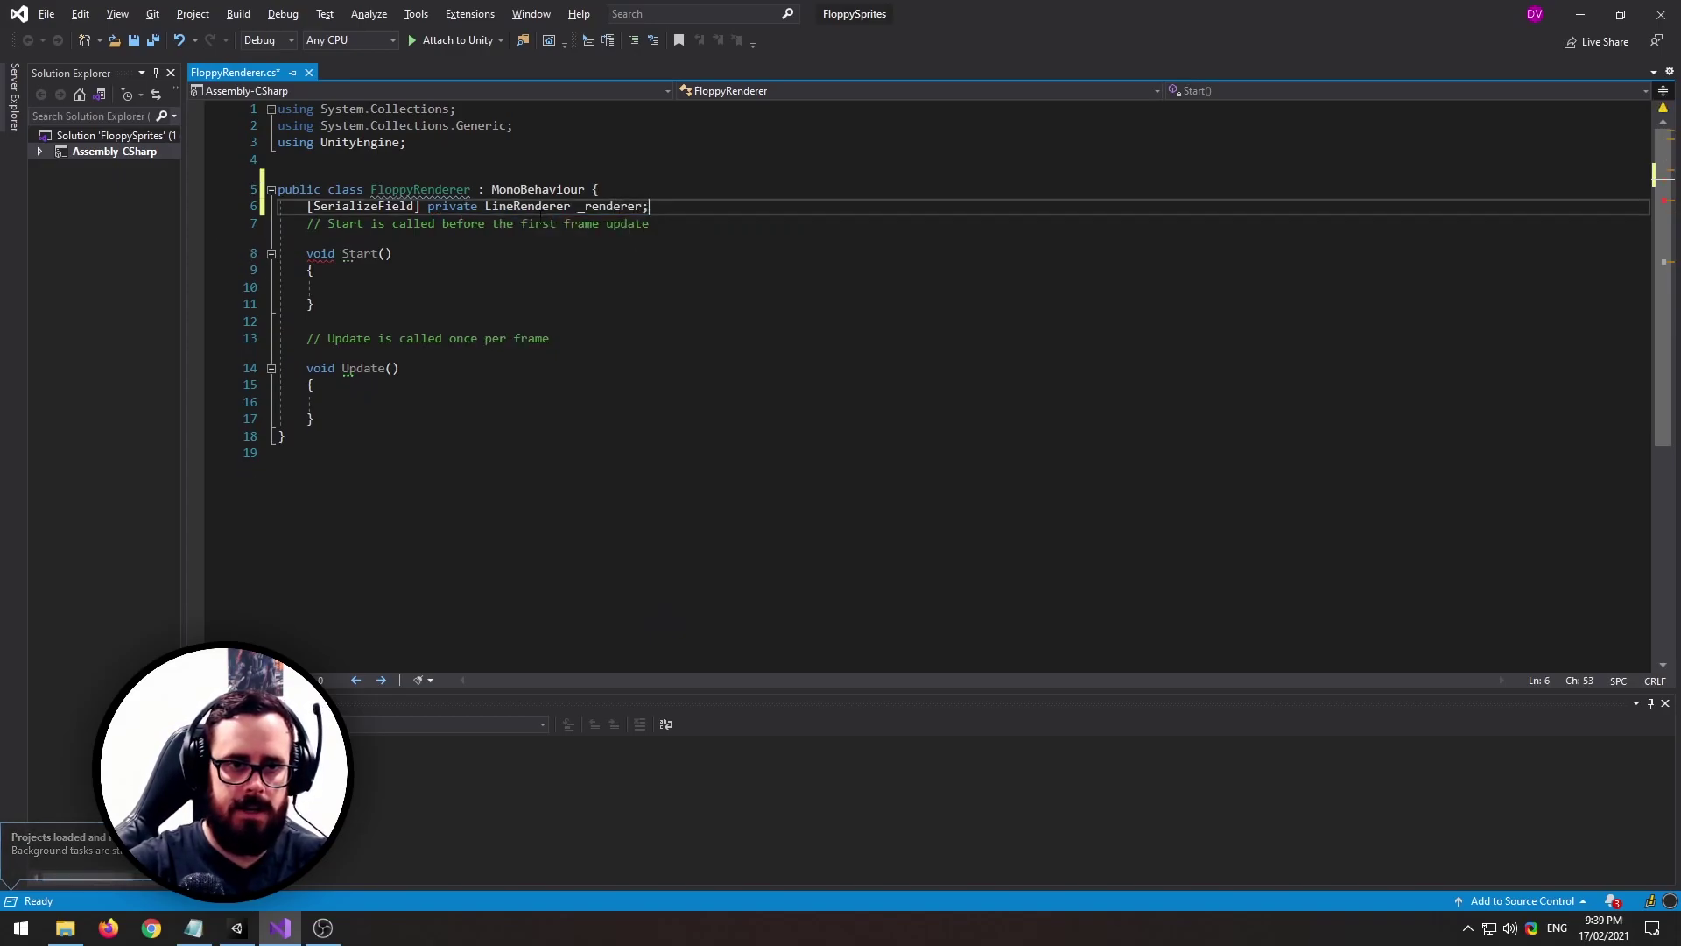
{"action": "key", "text": "Return"}
{"action": "type", "text": "[SerializeField] "}
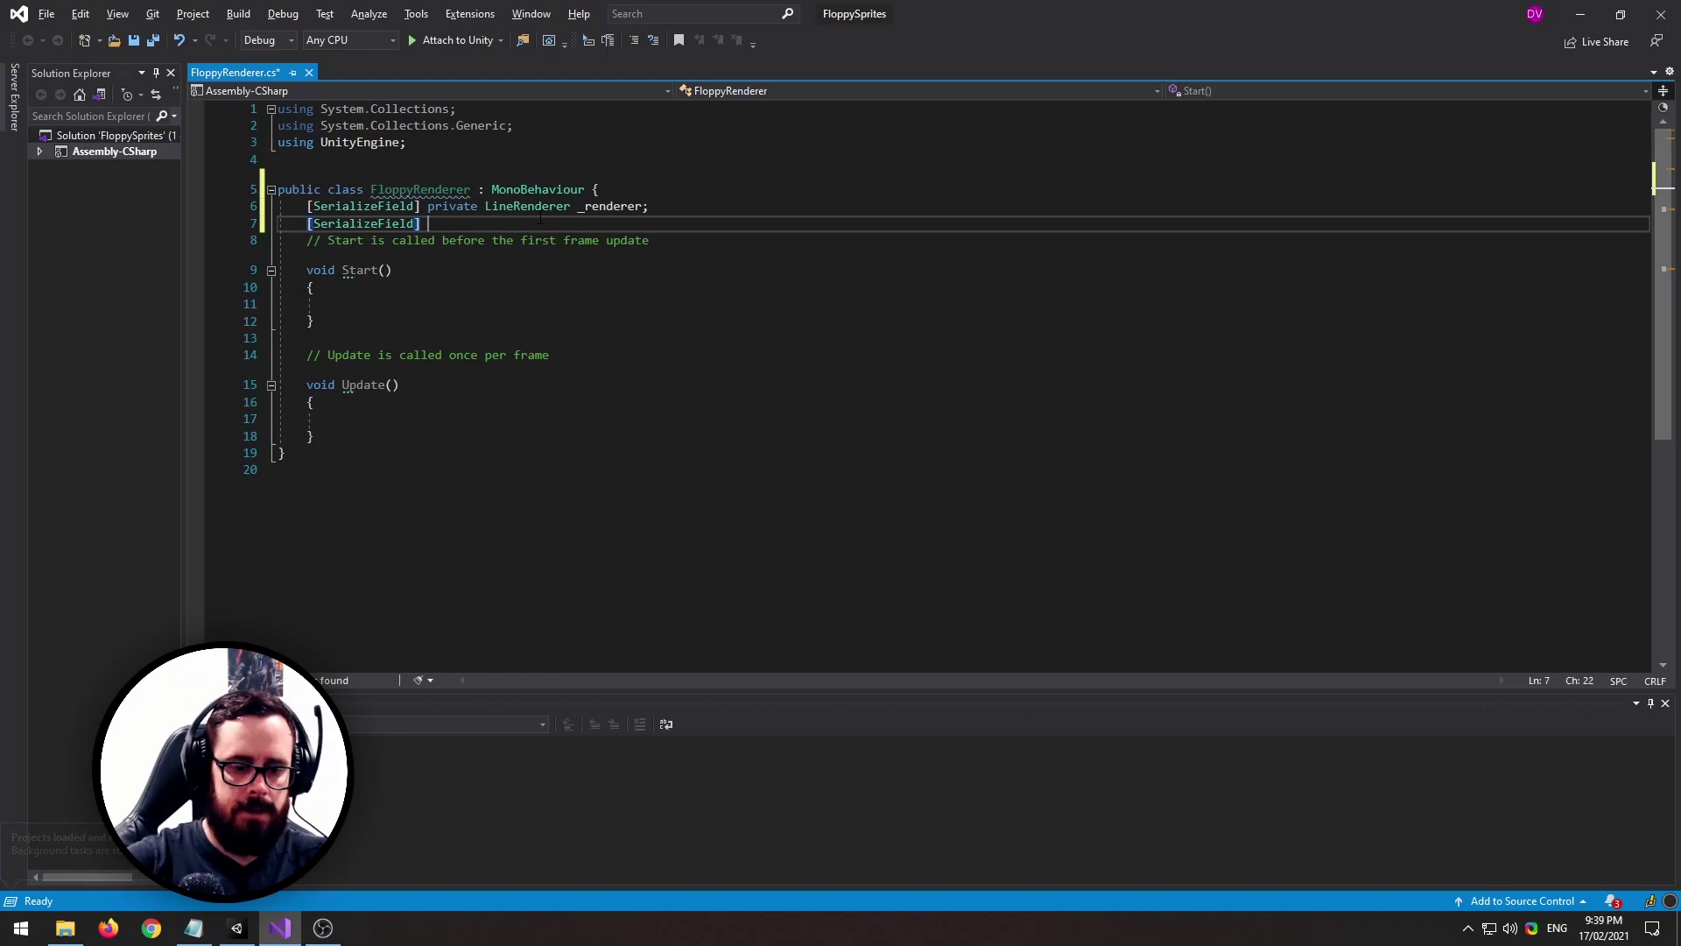
{"action": "type", "text": "private List<trans>"}
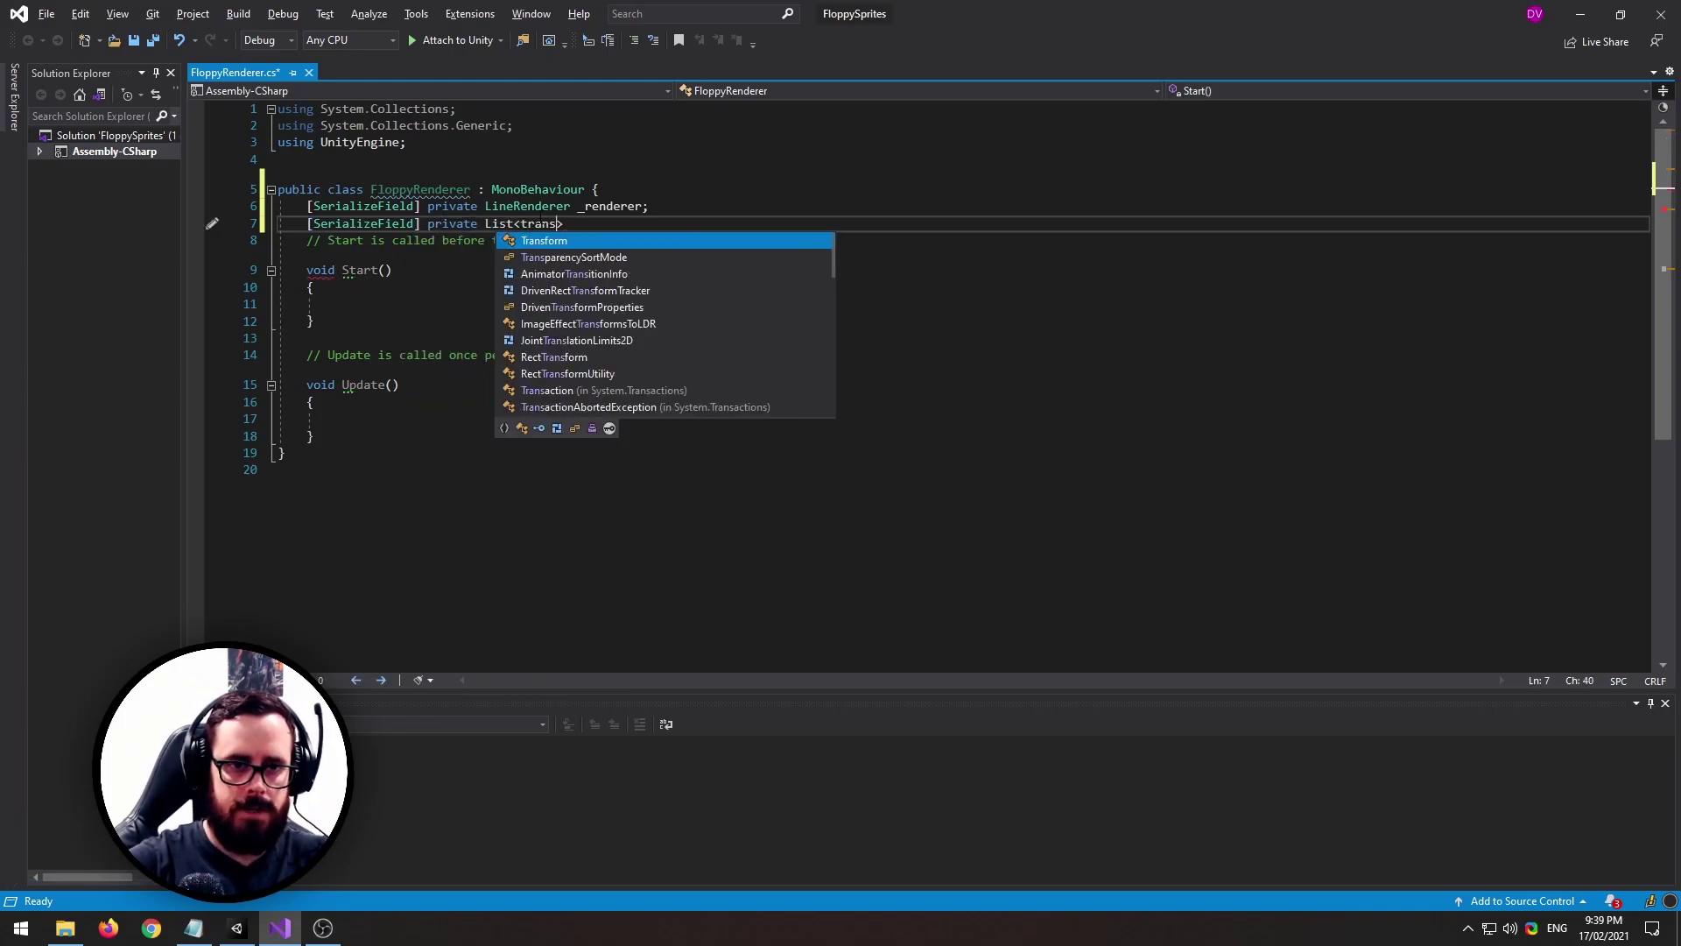
{"action": "key", "text": "Tab"}
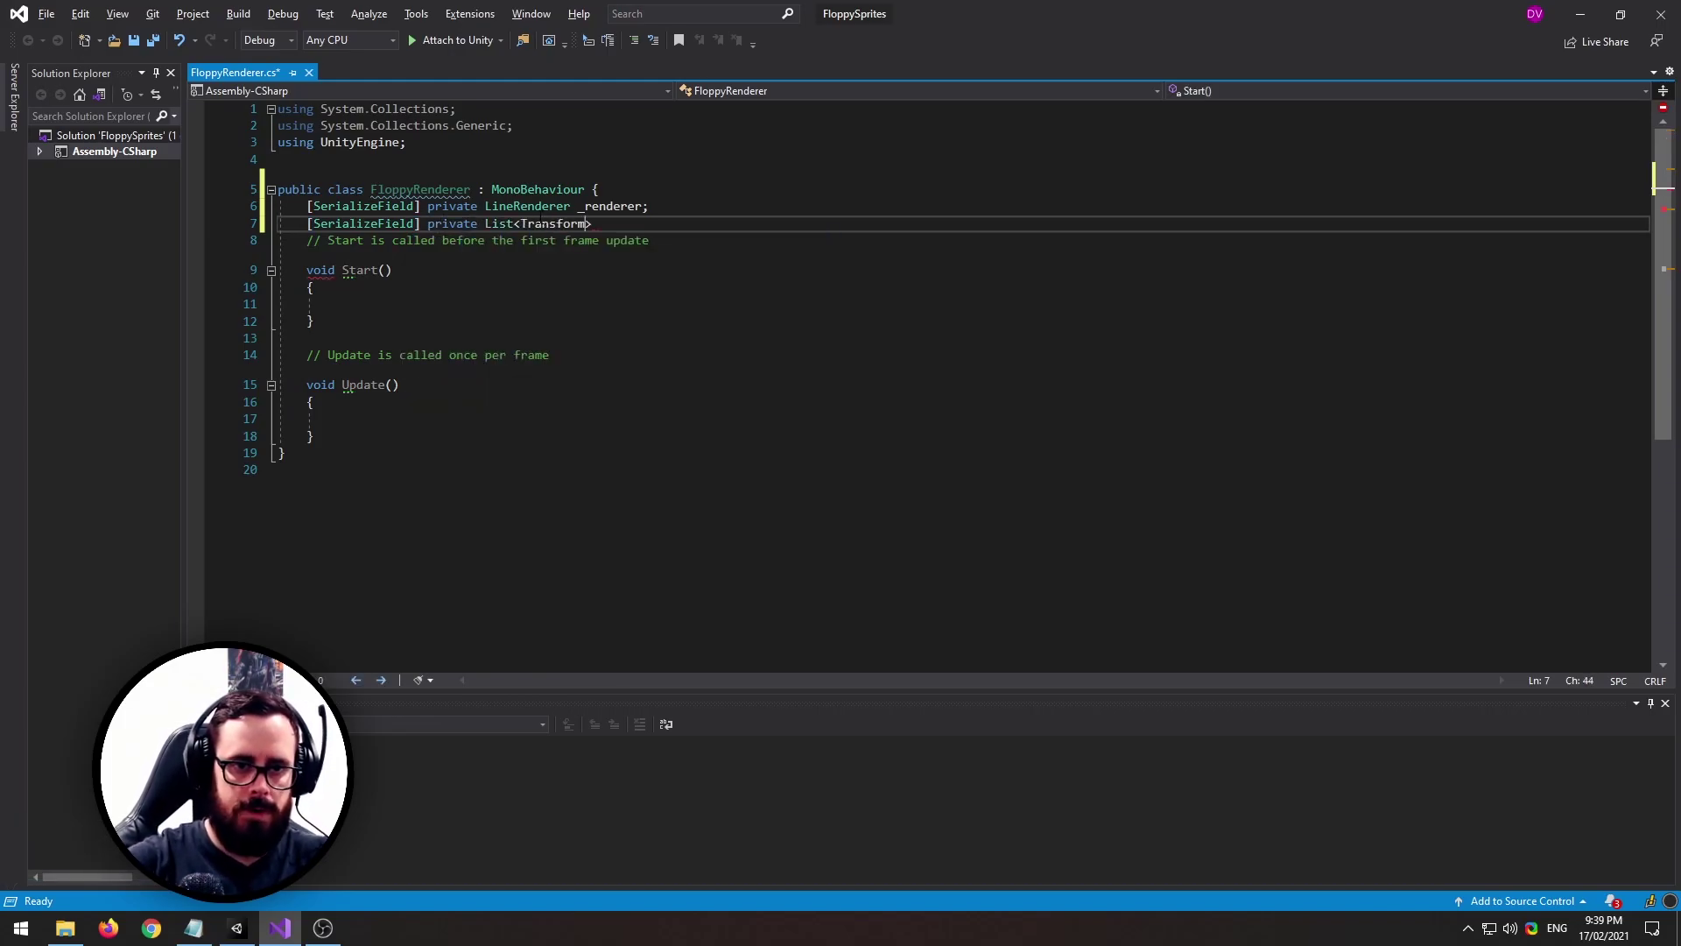
{"action": "type", "text": "> _points;"}
{"action": "key", "text": "Home"}
{"action": "key", "text": "Return"}
{"action": "key", "text": "End"}
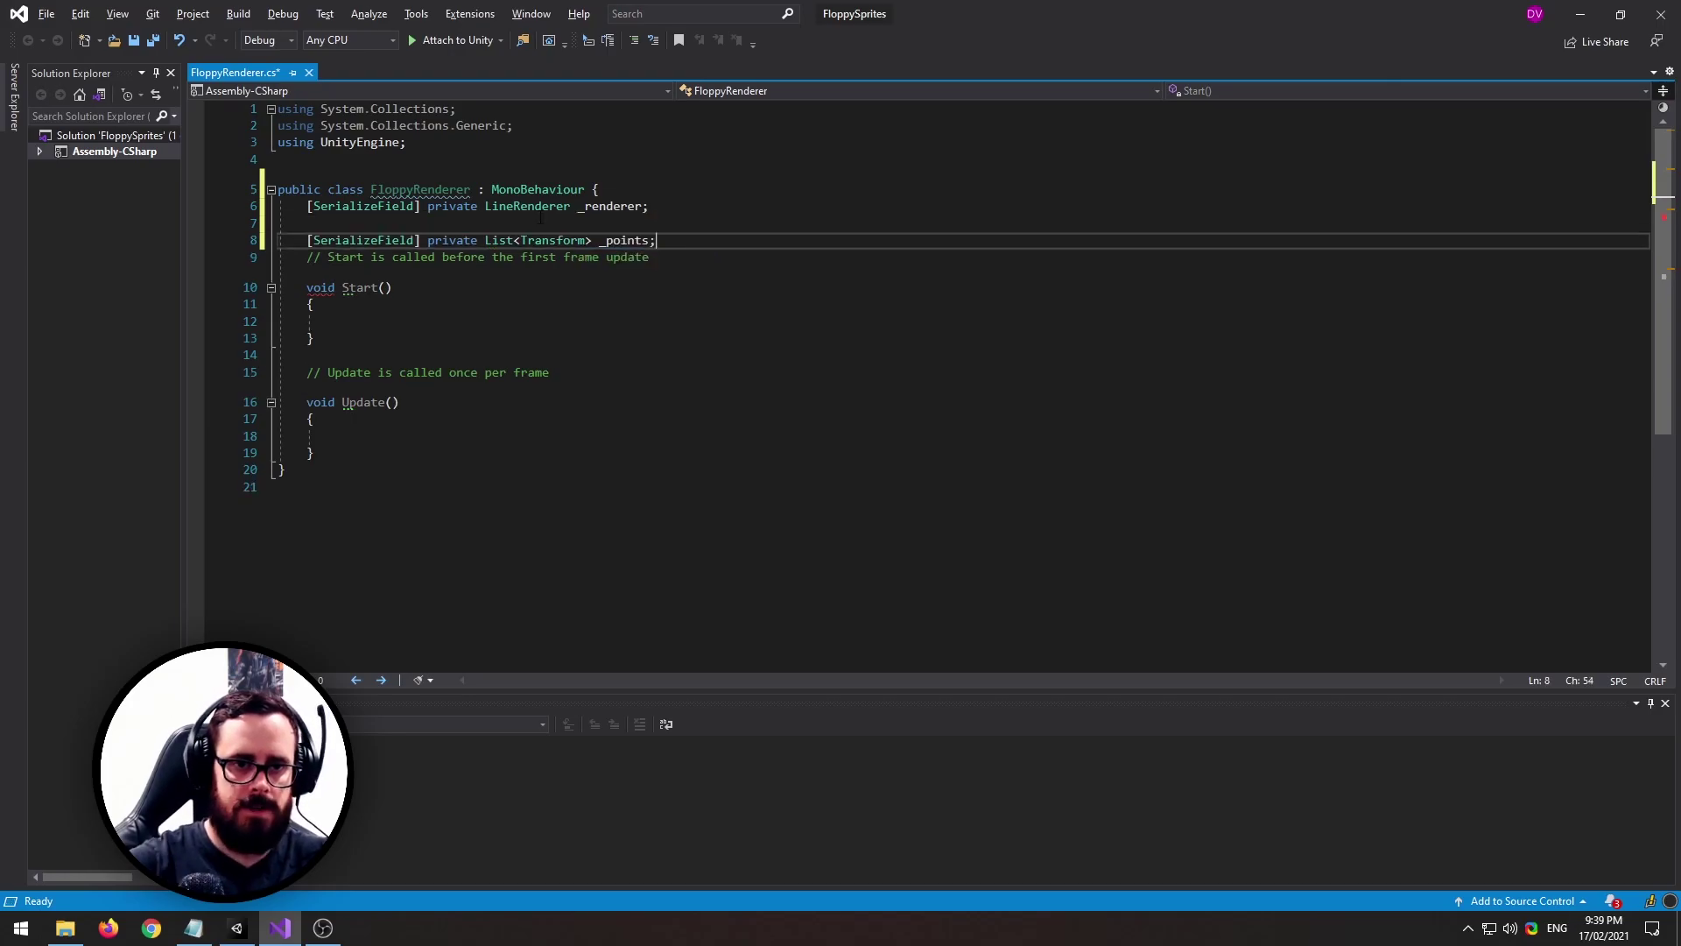
{"action": "left_click", "coordinate": [447, 322]}
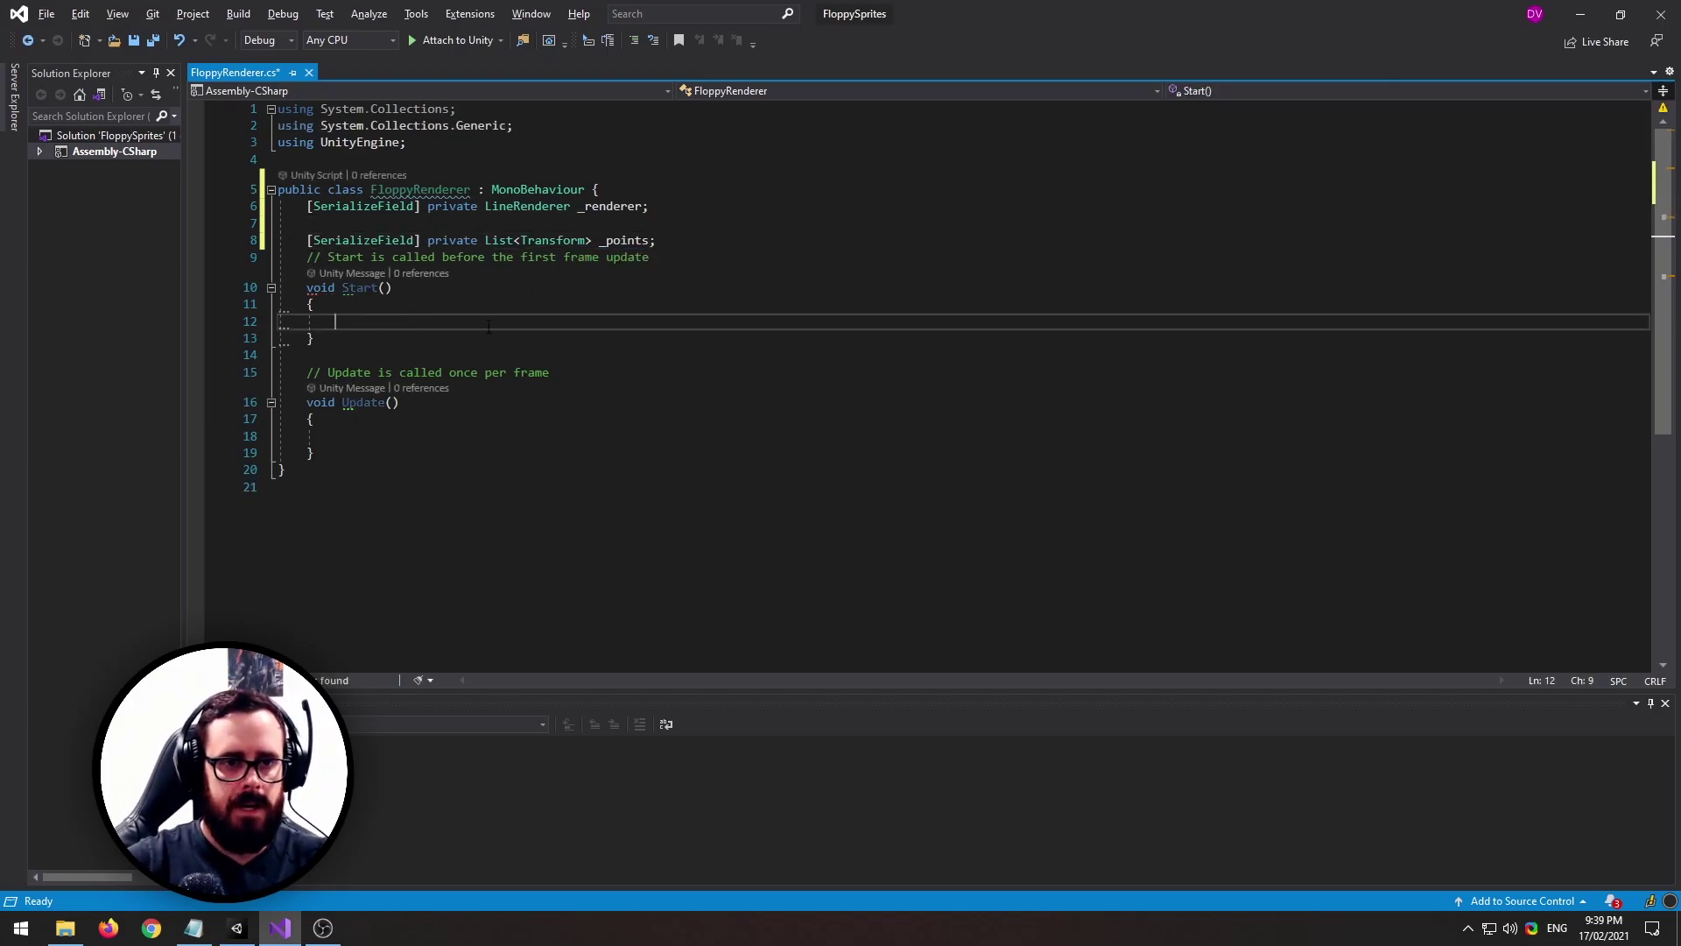
In Start, set _renderer.positionCount = _points.Count
{"action": "type", "text": "_ren"}
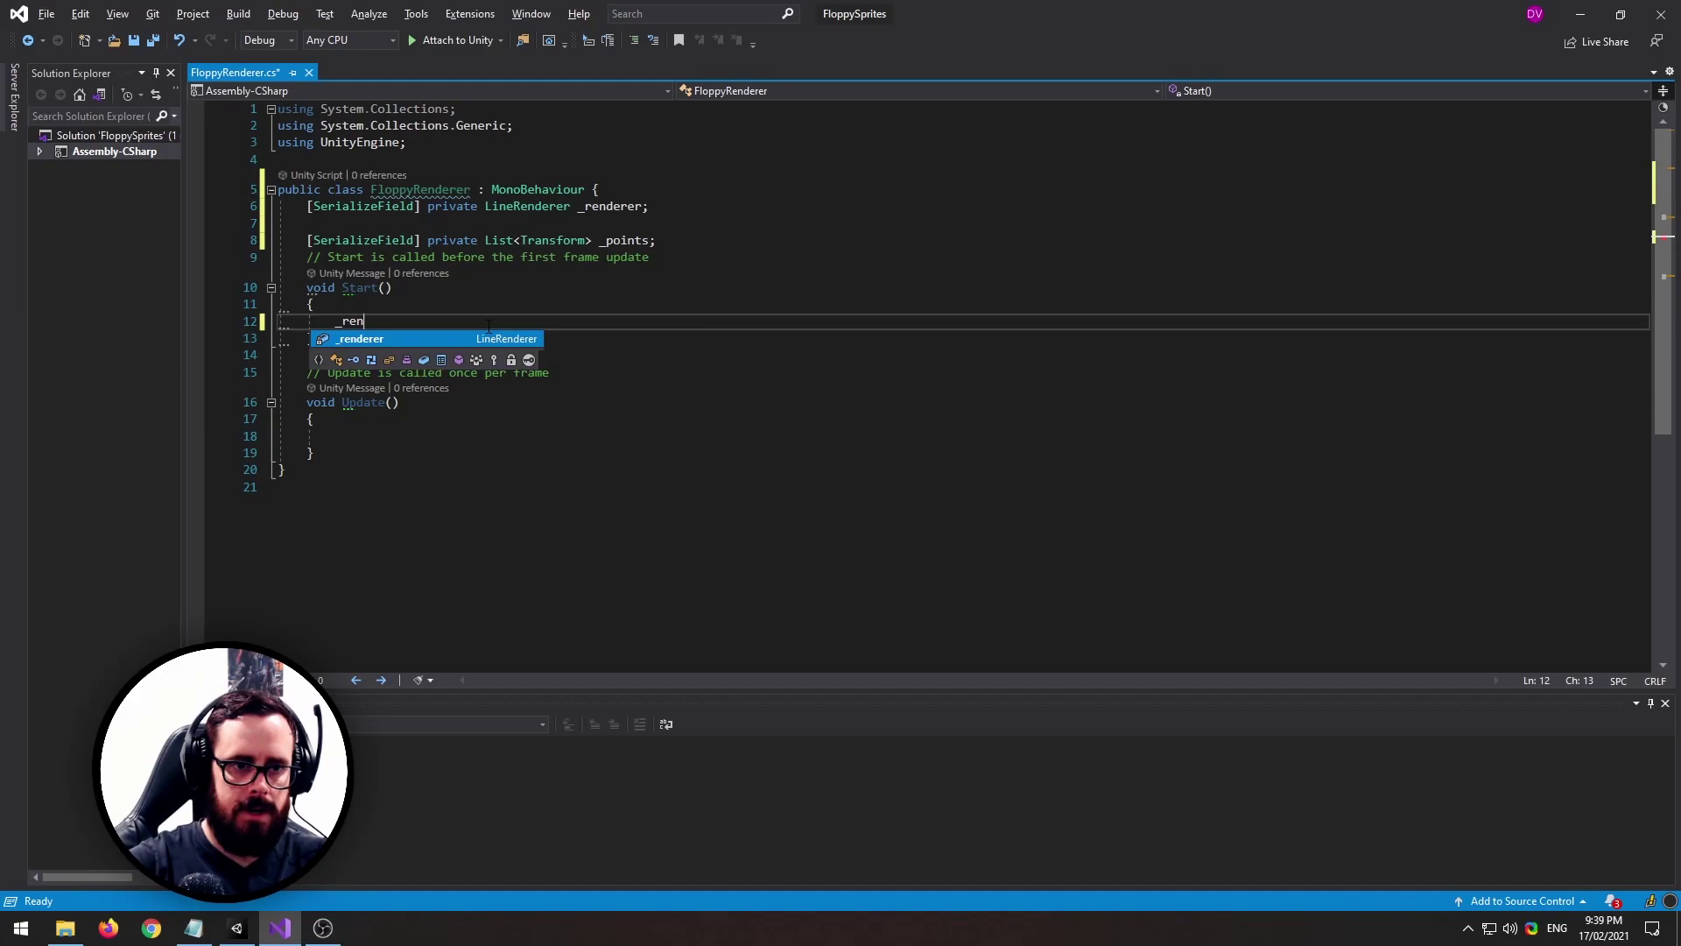
{"action": "key", "text": "Tab"}
{"action": "type", "text": ".pos"}
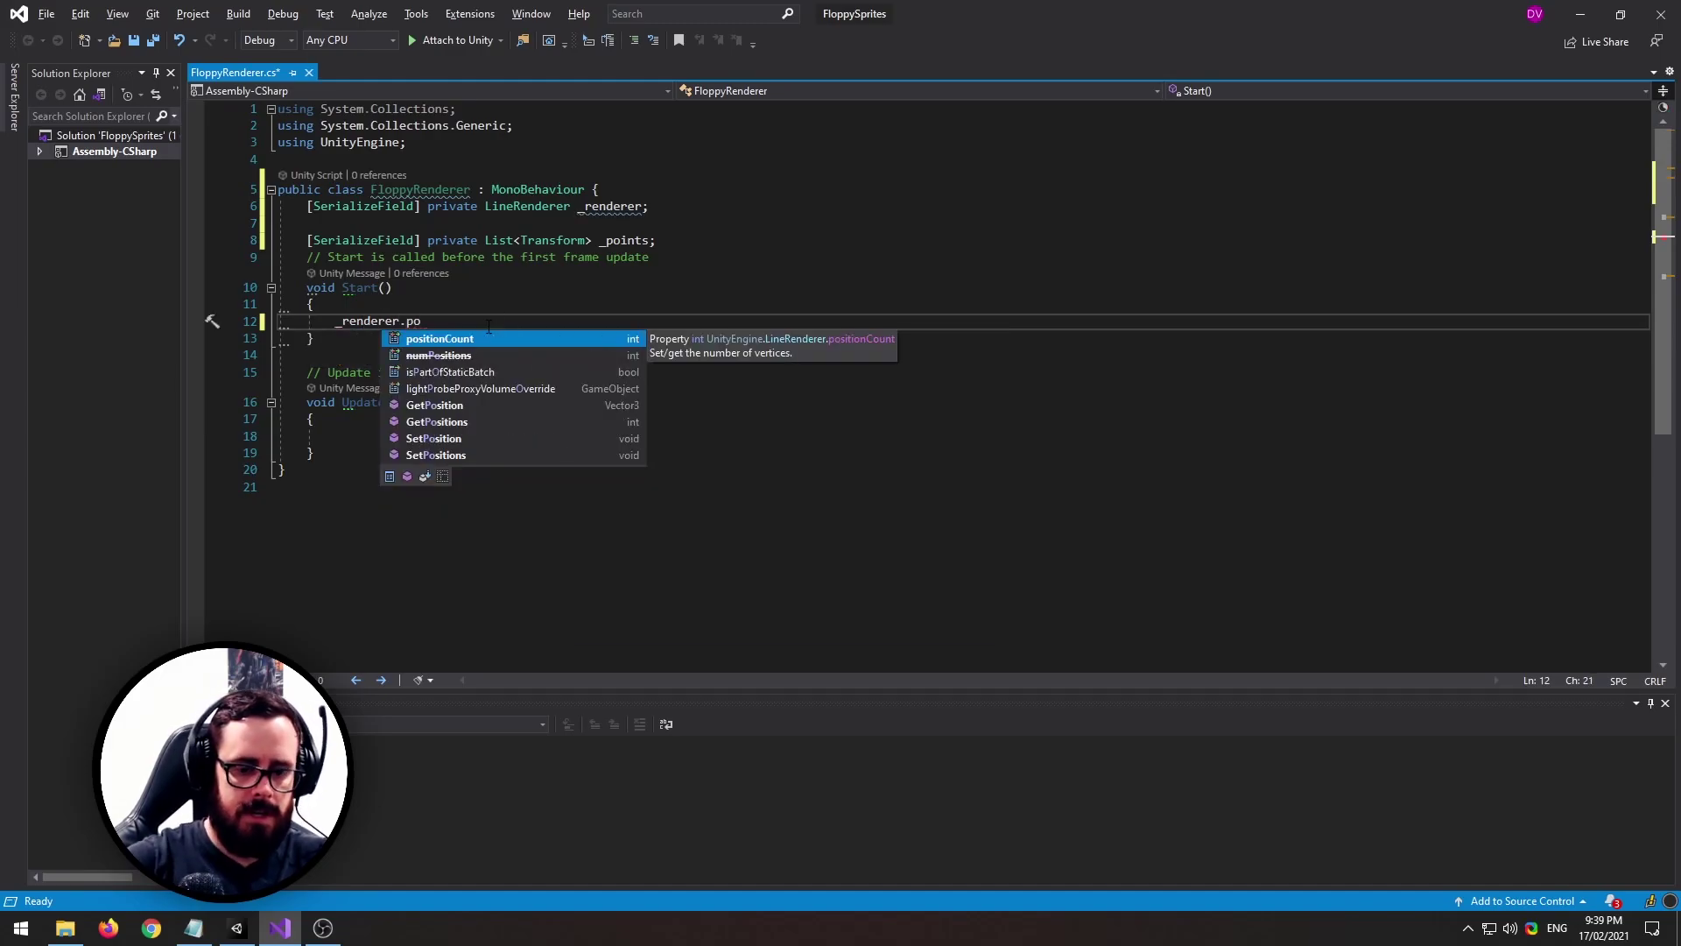
{"action": "key", "text": "Tab"}
{"action": "type", "text": "= _p"}
{"action": "key", "text": "Tab"}
{"action": "type", "text": "./"}
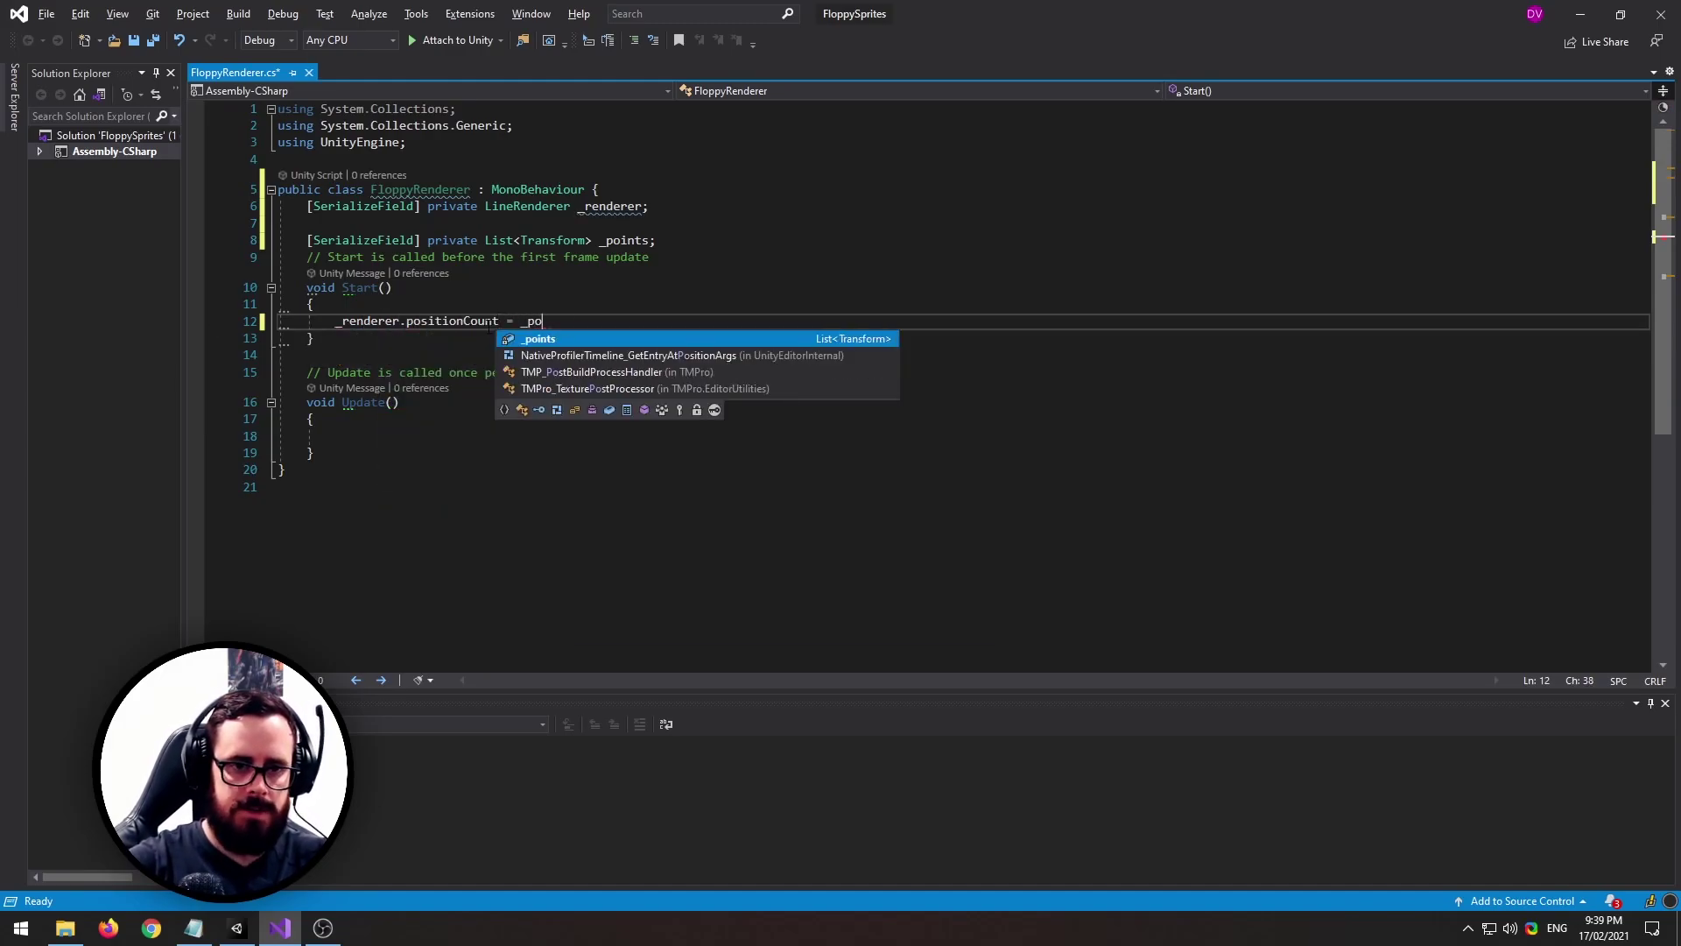
{"action": "type", "text": ".C"}
{"action": "key", "text": "Tab"}
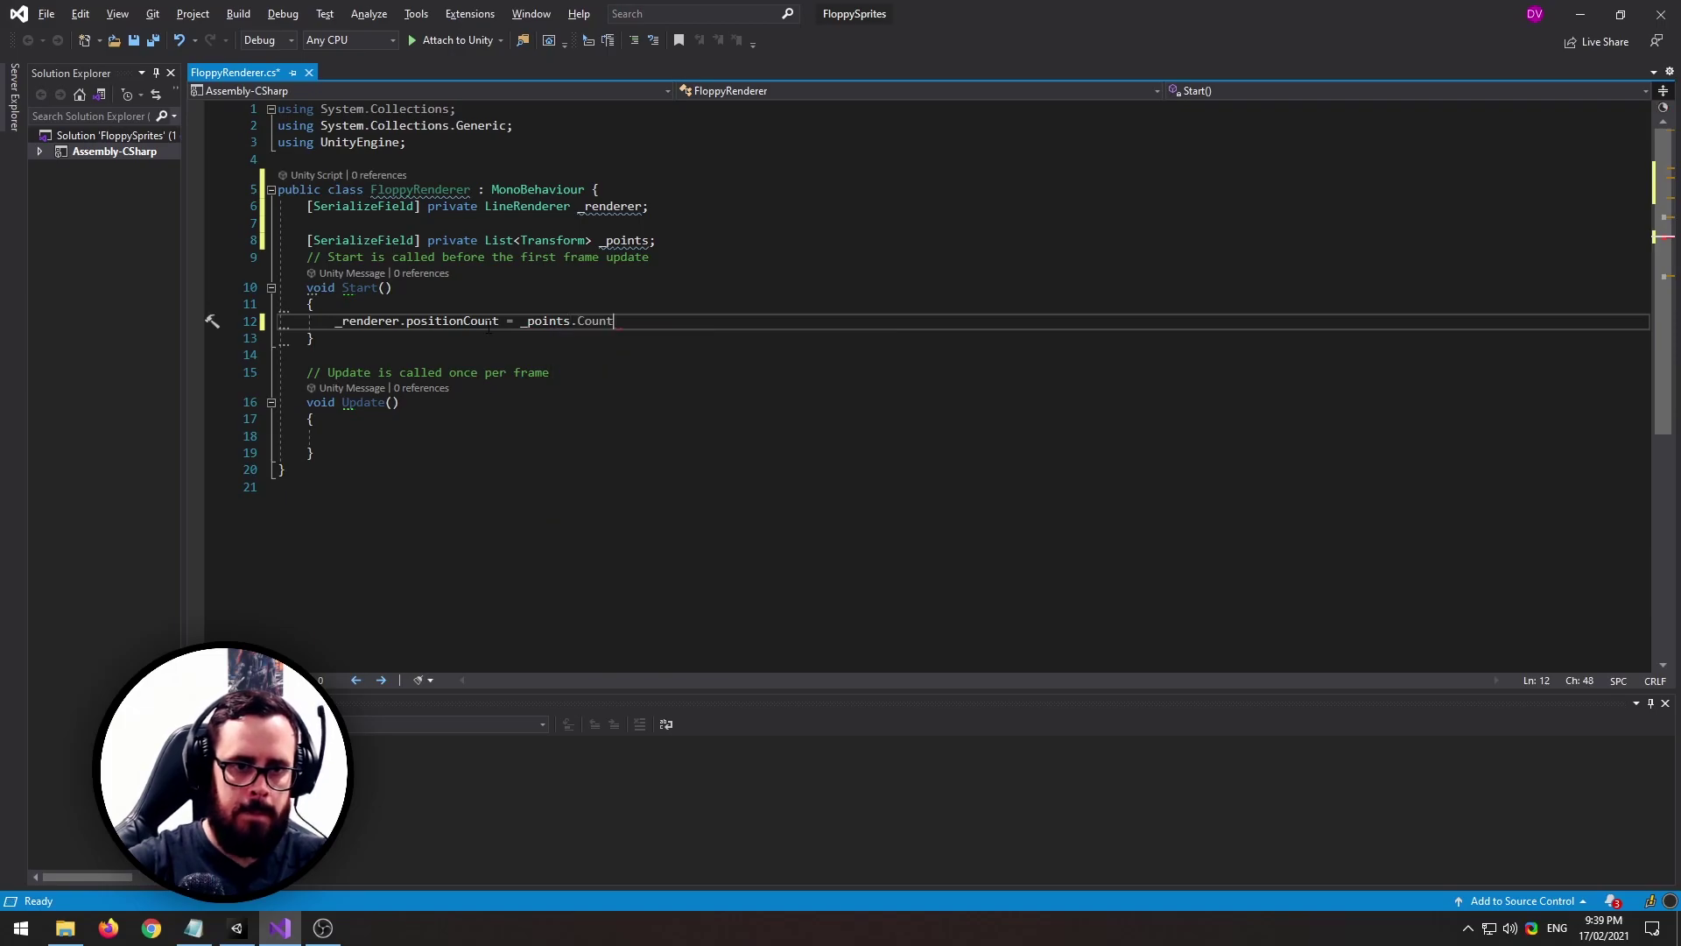
{"action": "type", "text": ";"}
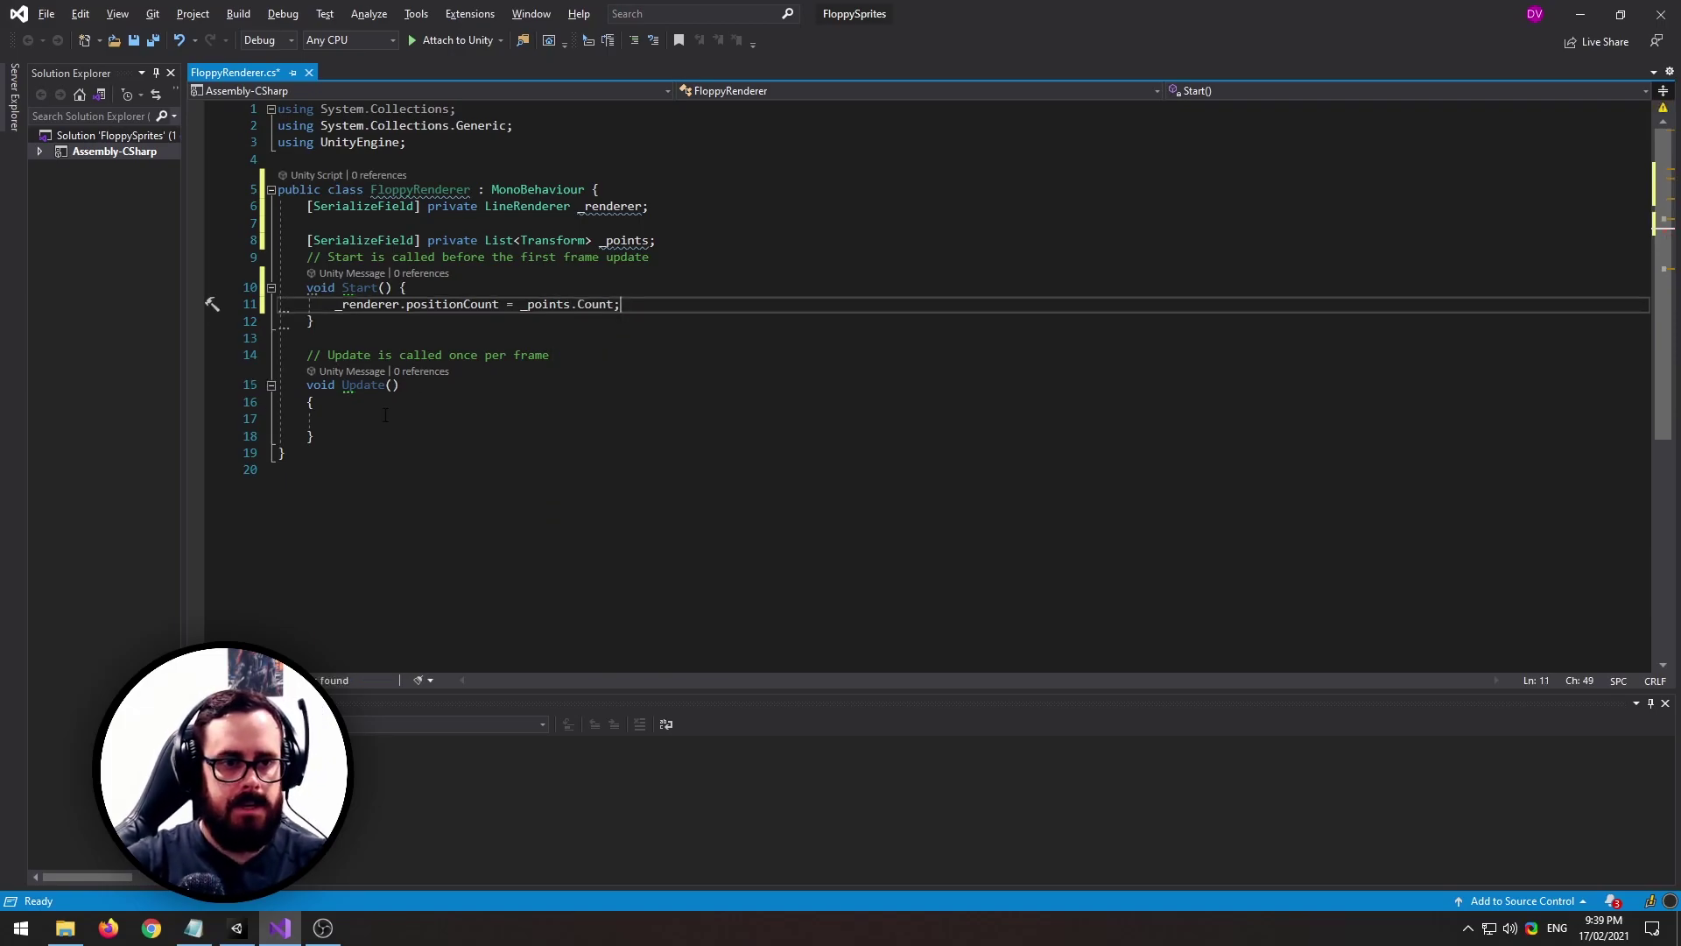
In Update, call _renderer.SetPositions(_points.Select(p=>p.position).ToArray()) and save
{"action": "left_click", "coordinate": [385, 417]}
{"action": "type", "text": "_ren"}
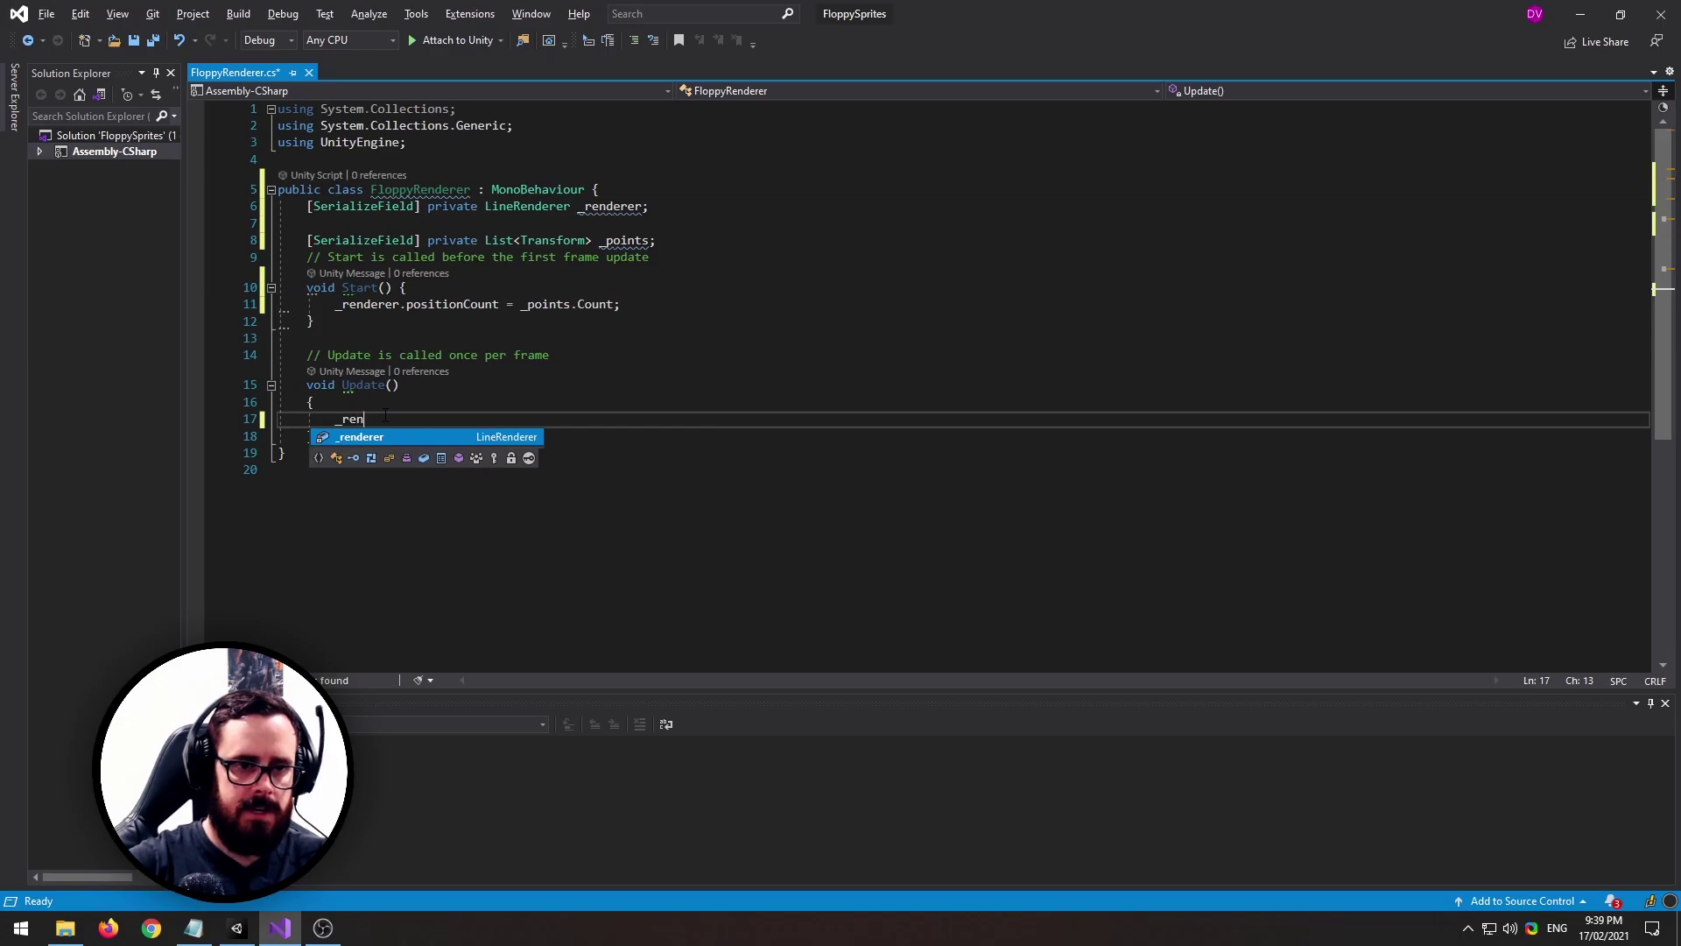
{"action": "key", "text": "Tab"}
{"action": "type", "text": ".set"}
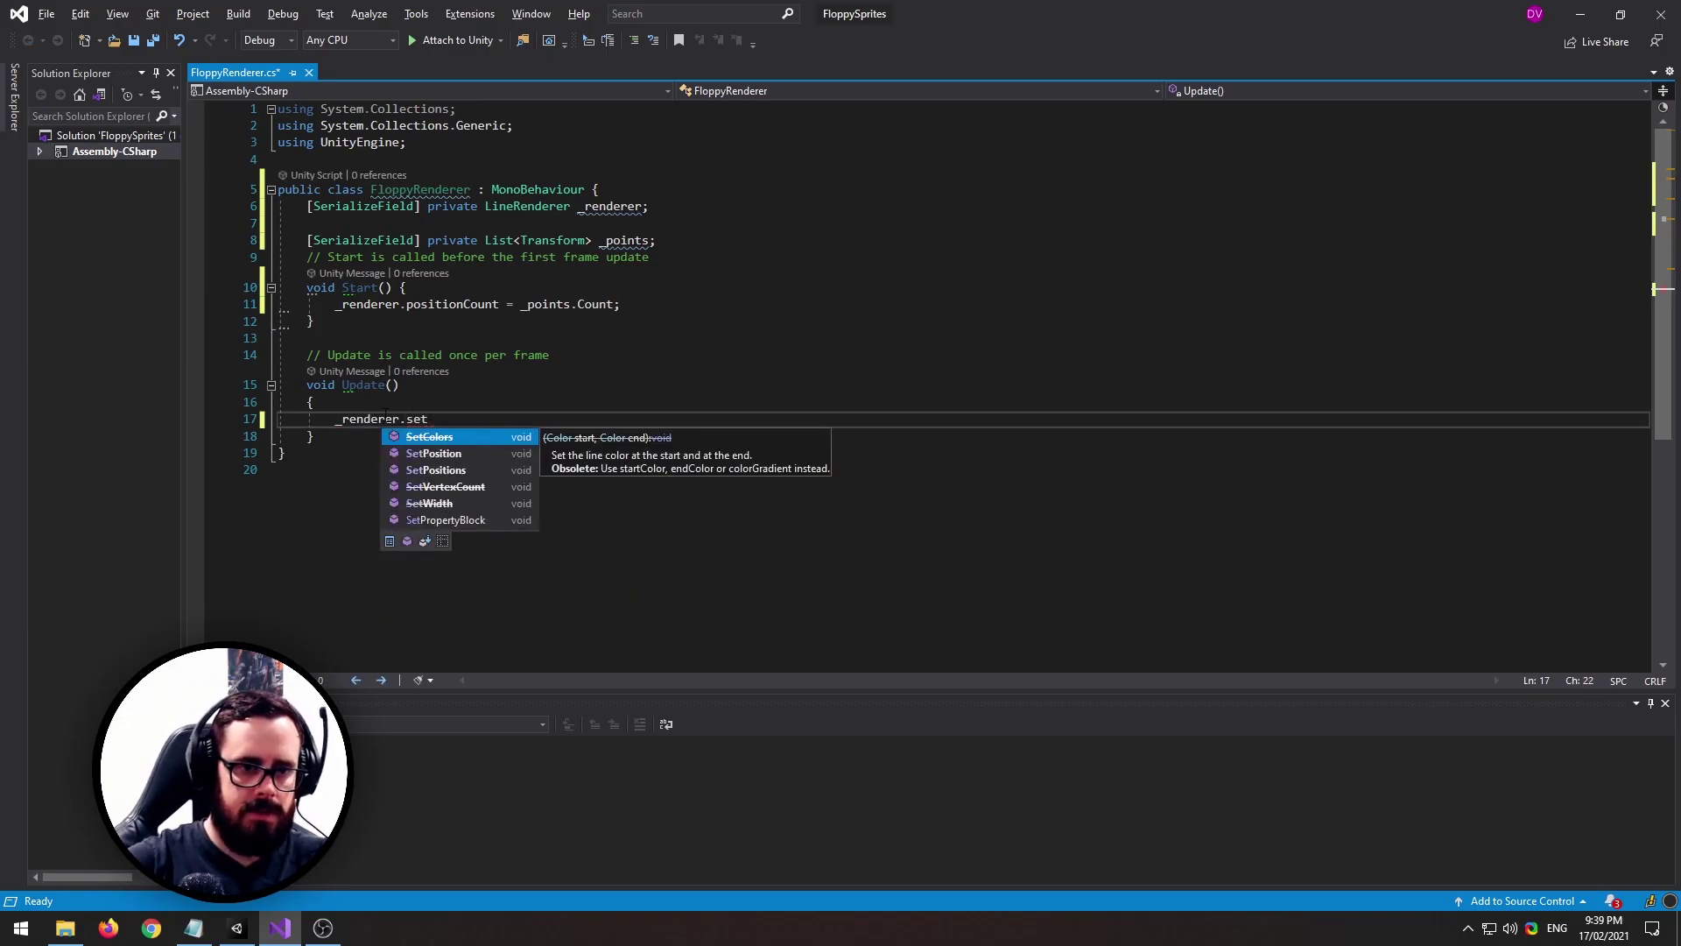
{"action": "key", "text": "Down"}
{"action": "key", "text": "Down"}
{"action": "type", "text": "("}
{"action": "type", "text": "_points"}
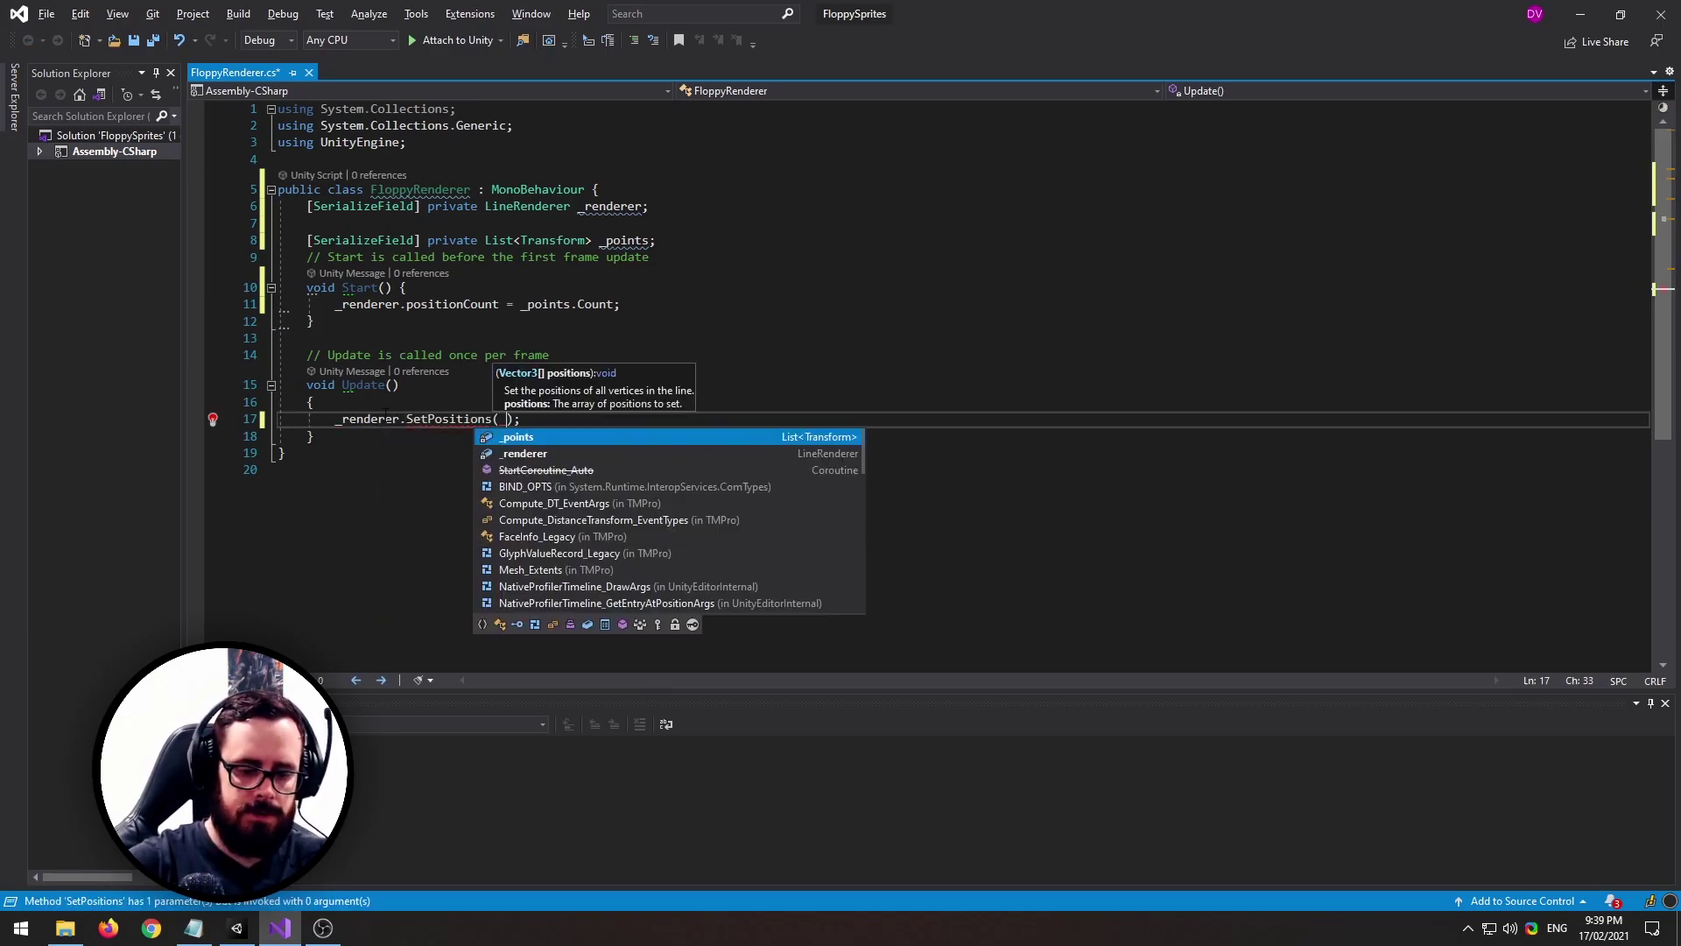
{"action": "type", "text": ".Select("}
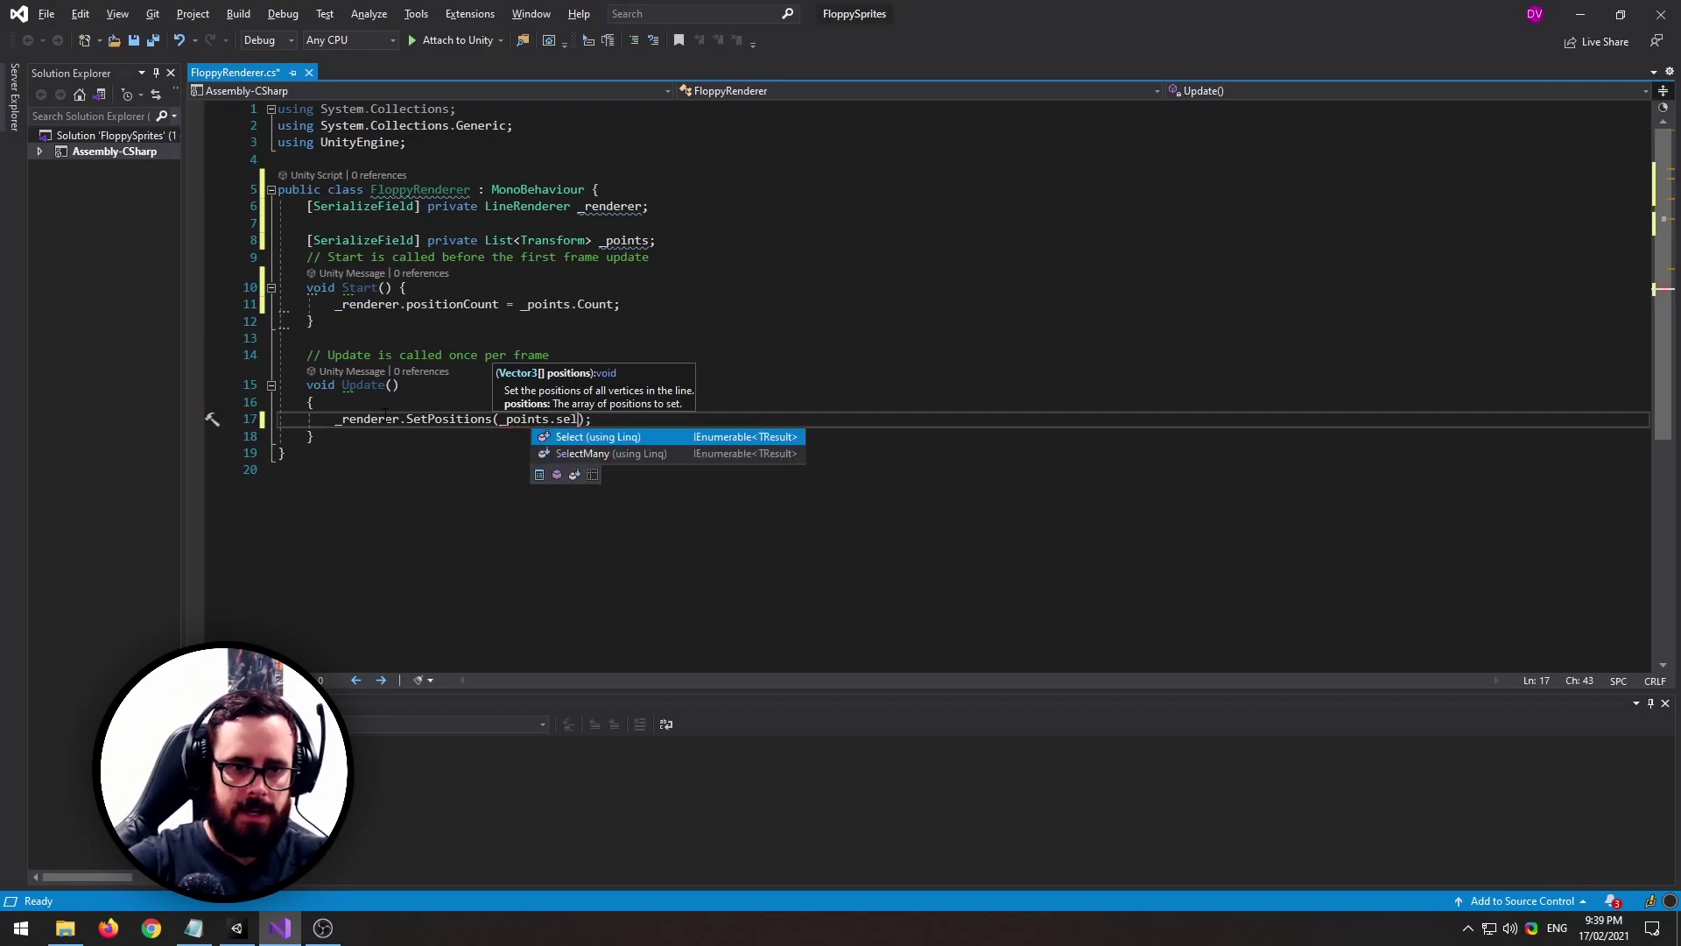
{"action": "type", "text": "p=>p."}
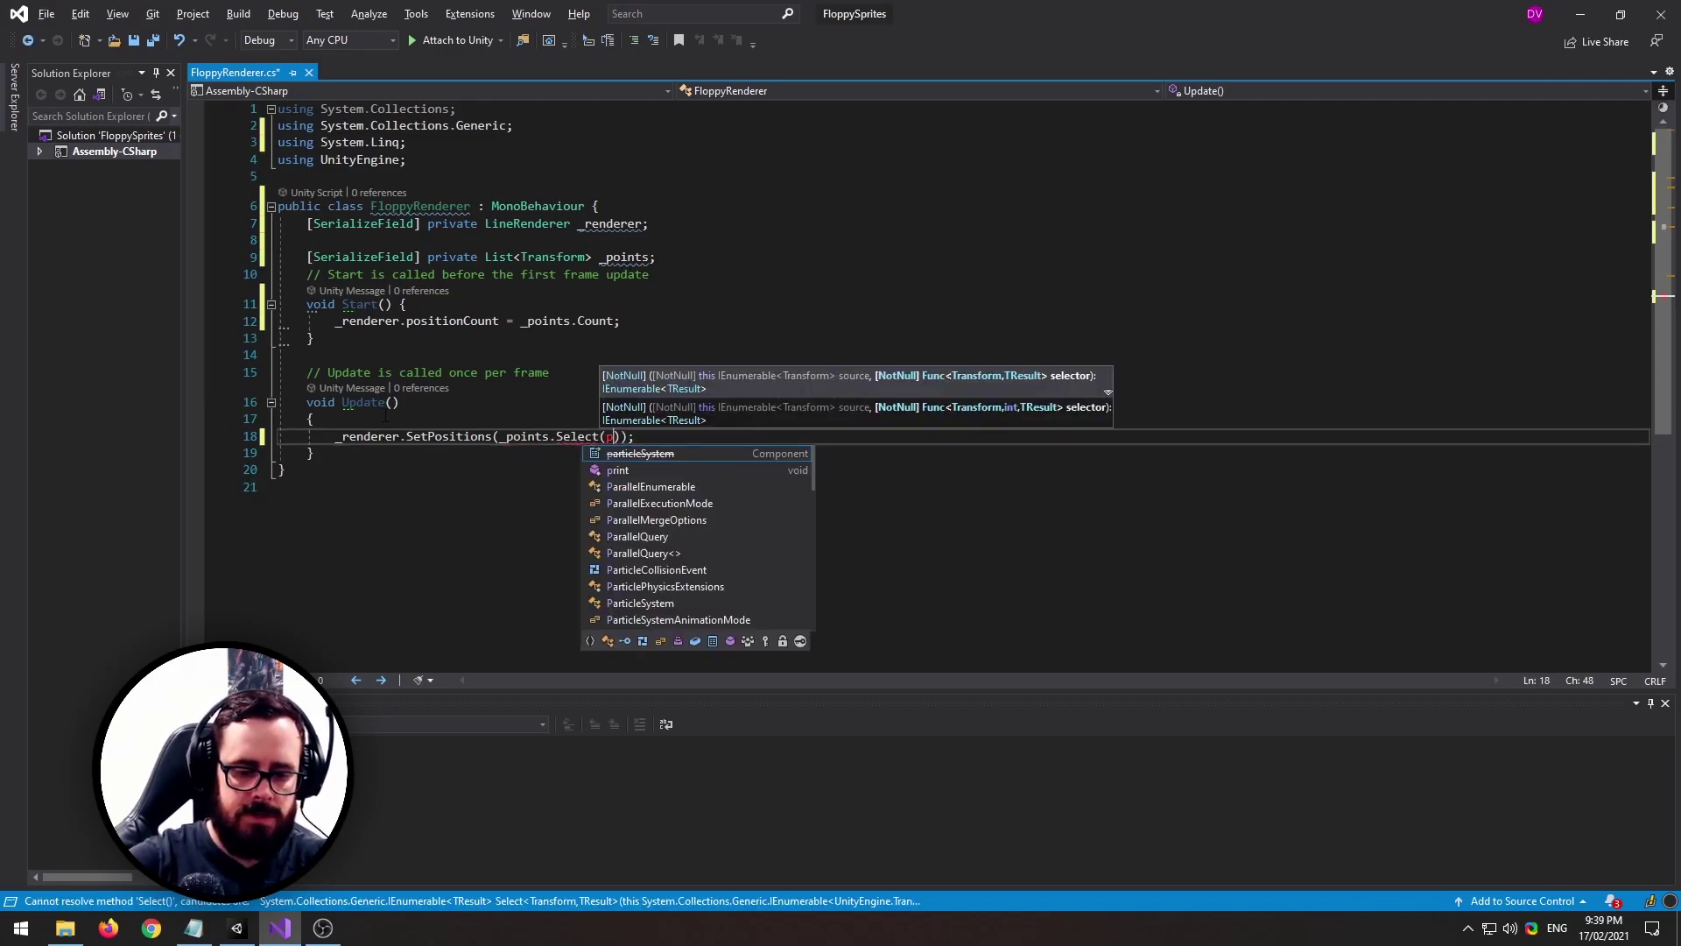
{"action": "type", "text": "position)"}
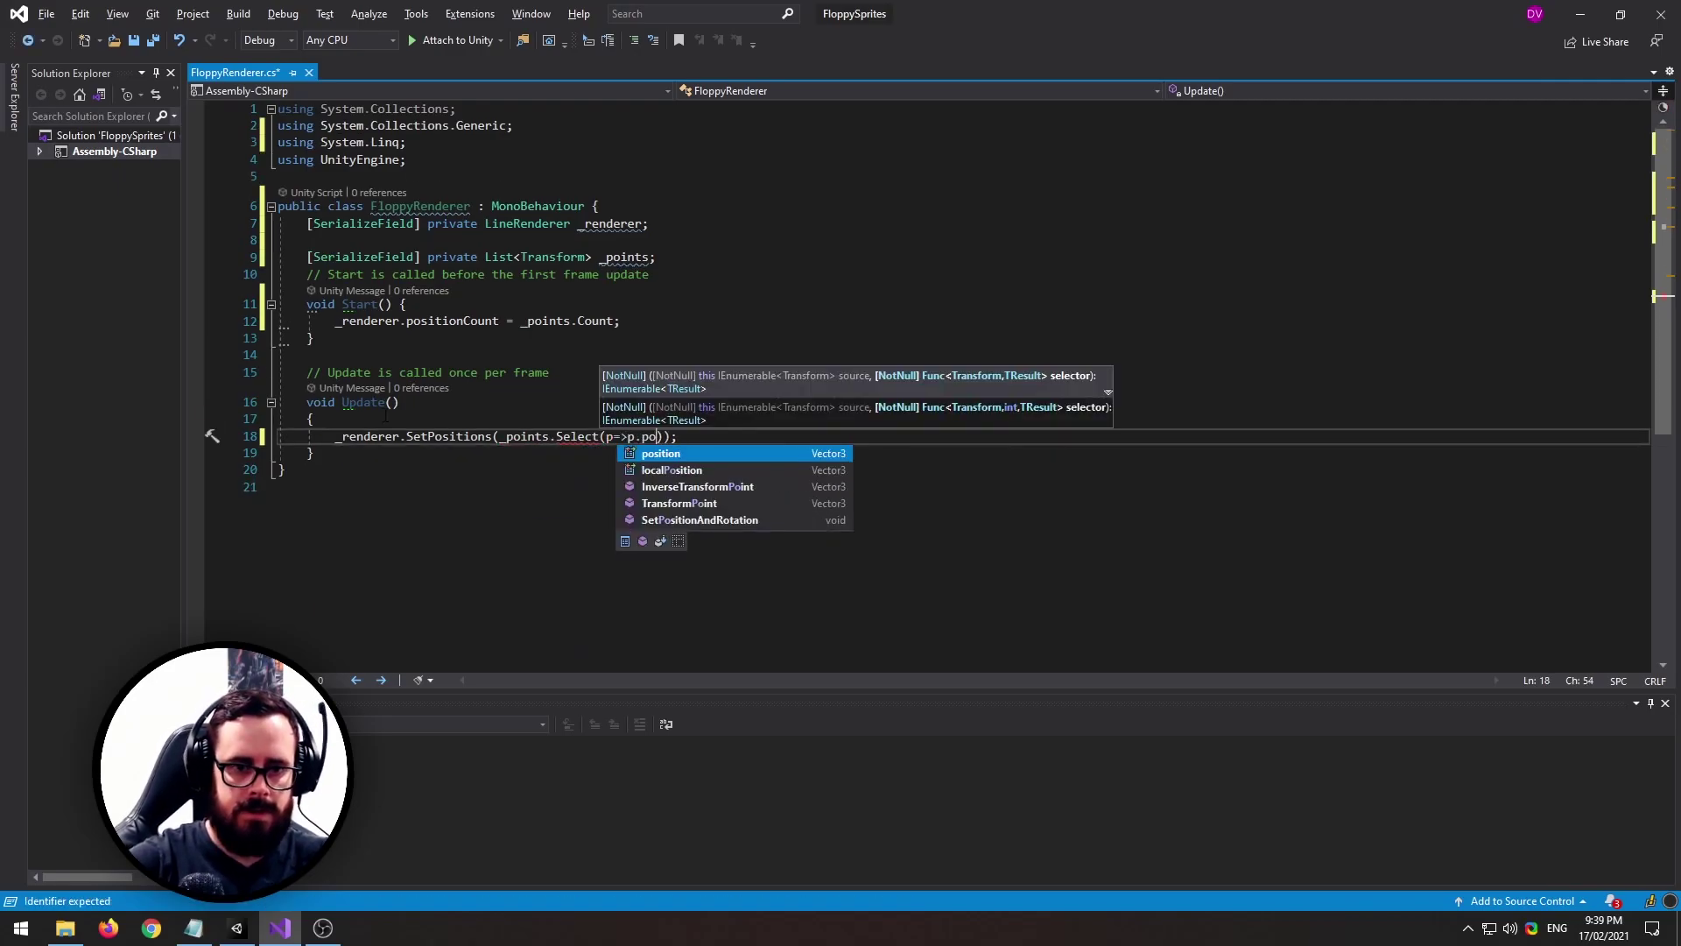
{"action": "type", "text": ".ToArray()"}
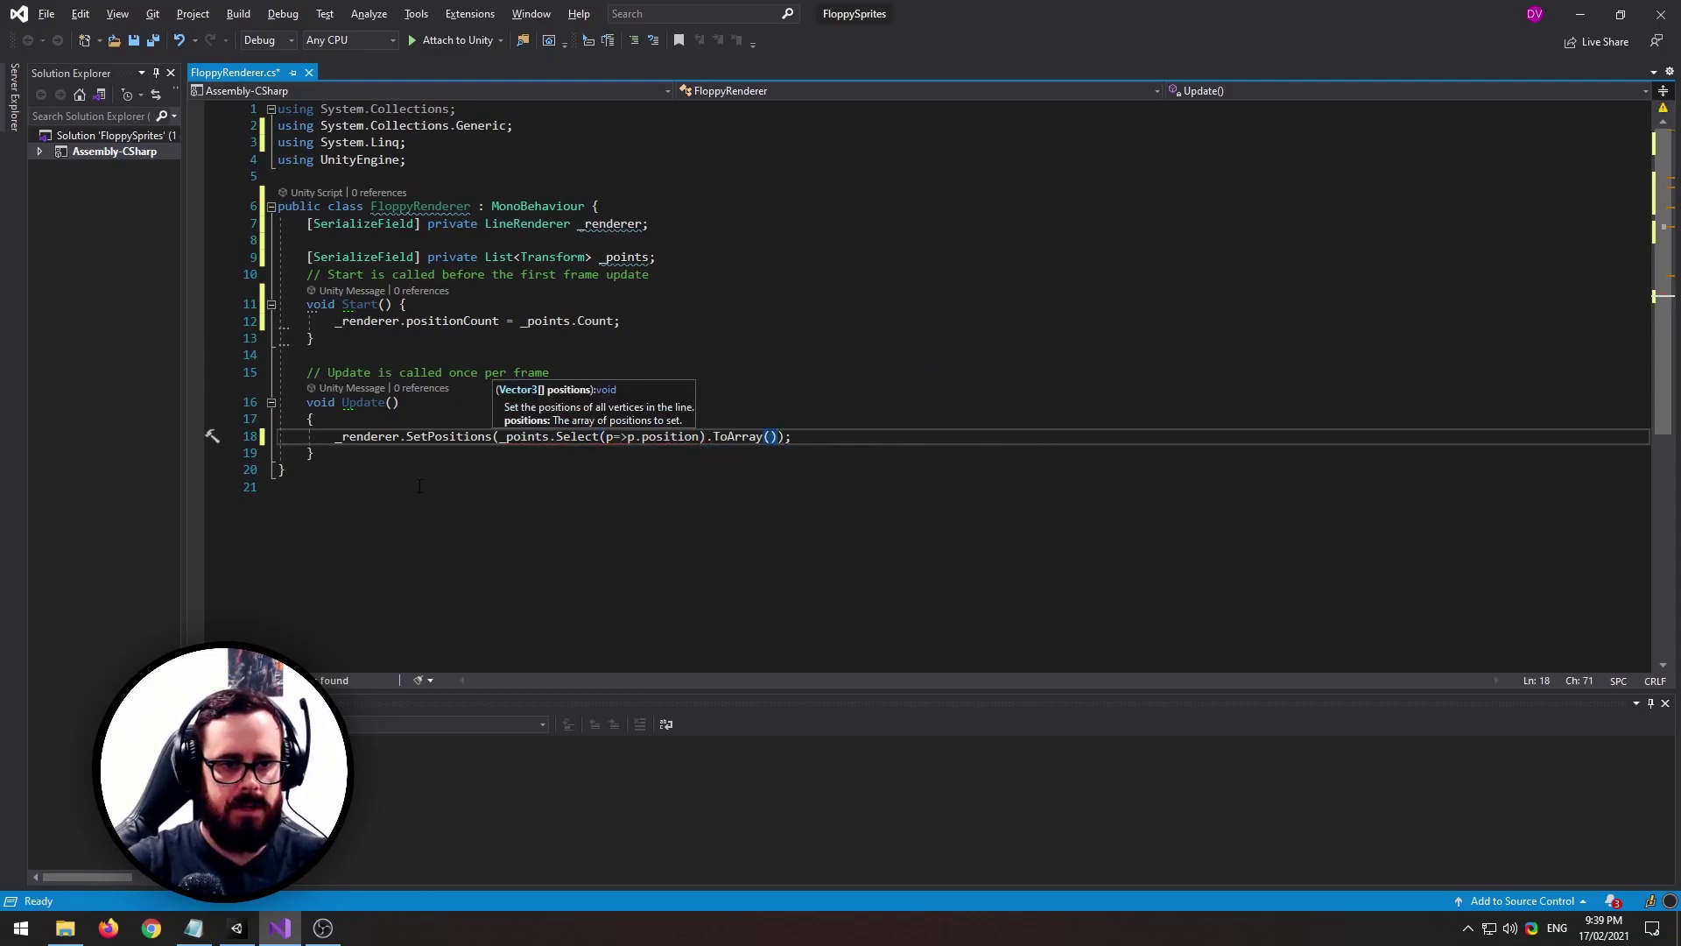
{"action": "key", "text": "Down"}
{"action": "key", "text": "Down"}
{"action": "key", "text": "Down"}
{"action": "key", "text": "ctrl+s"}
Delete the default Start and Update comments, save, and return to Unity
{"action": "left_click_drag", "start_coordinate": [550, 373], "coordinate": [245, 375]}
{"action": "key", "text": "Delete"}
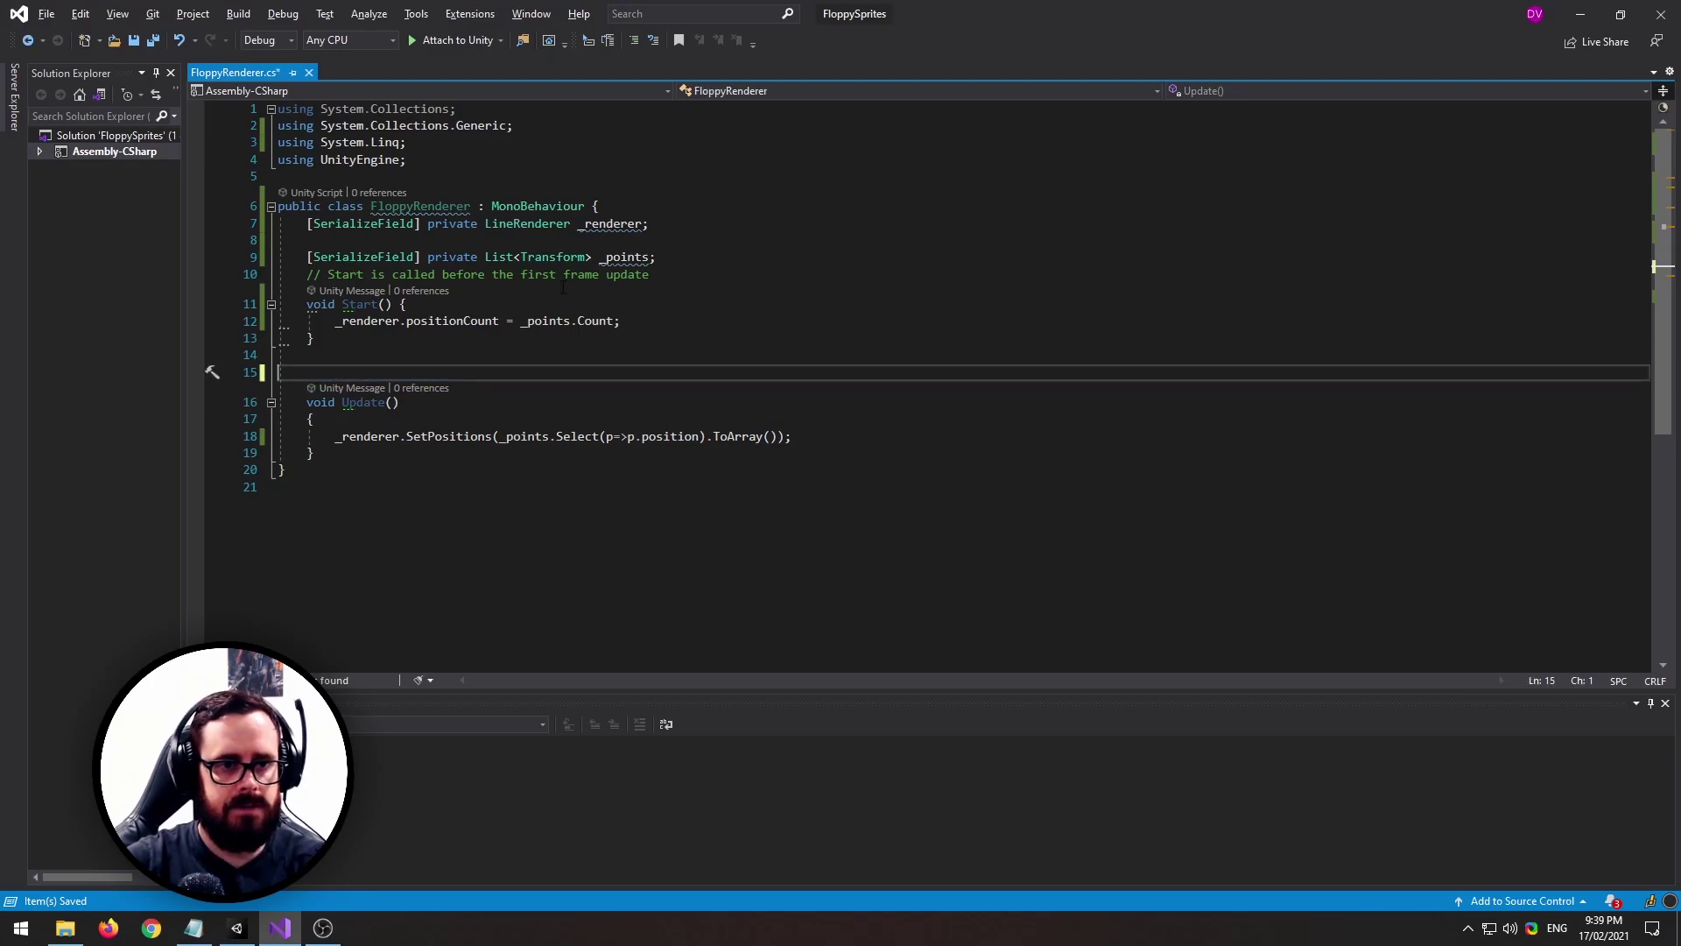
{"action": "left_click_drag", "start_coordinate": [650, 275], "coordinate": [242, 289]}
{"action": "key", "text": "Delete"}
{"action": "key", "text": "Down"}
{"action": "key", "text": "Down"}
{"action": "key", "text": "Down"}
{"action": "key", "text": "End"}
{"action": "key", "text": "ctrl+s"}
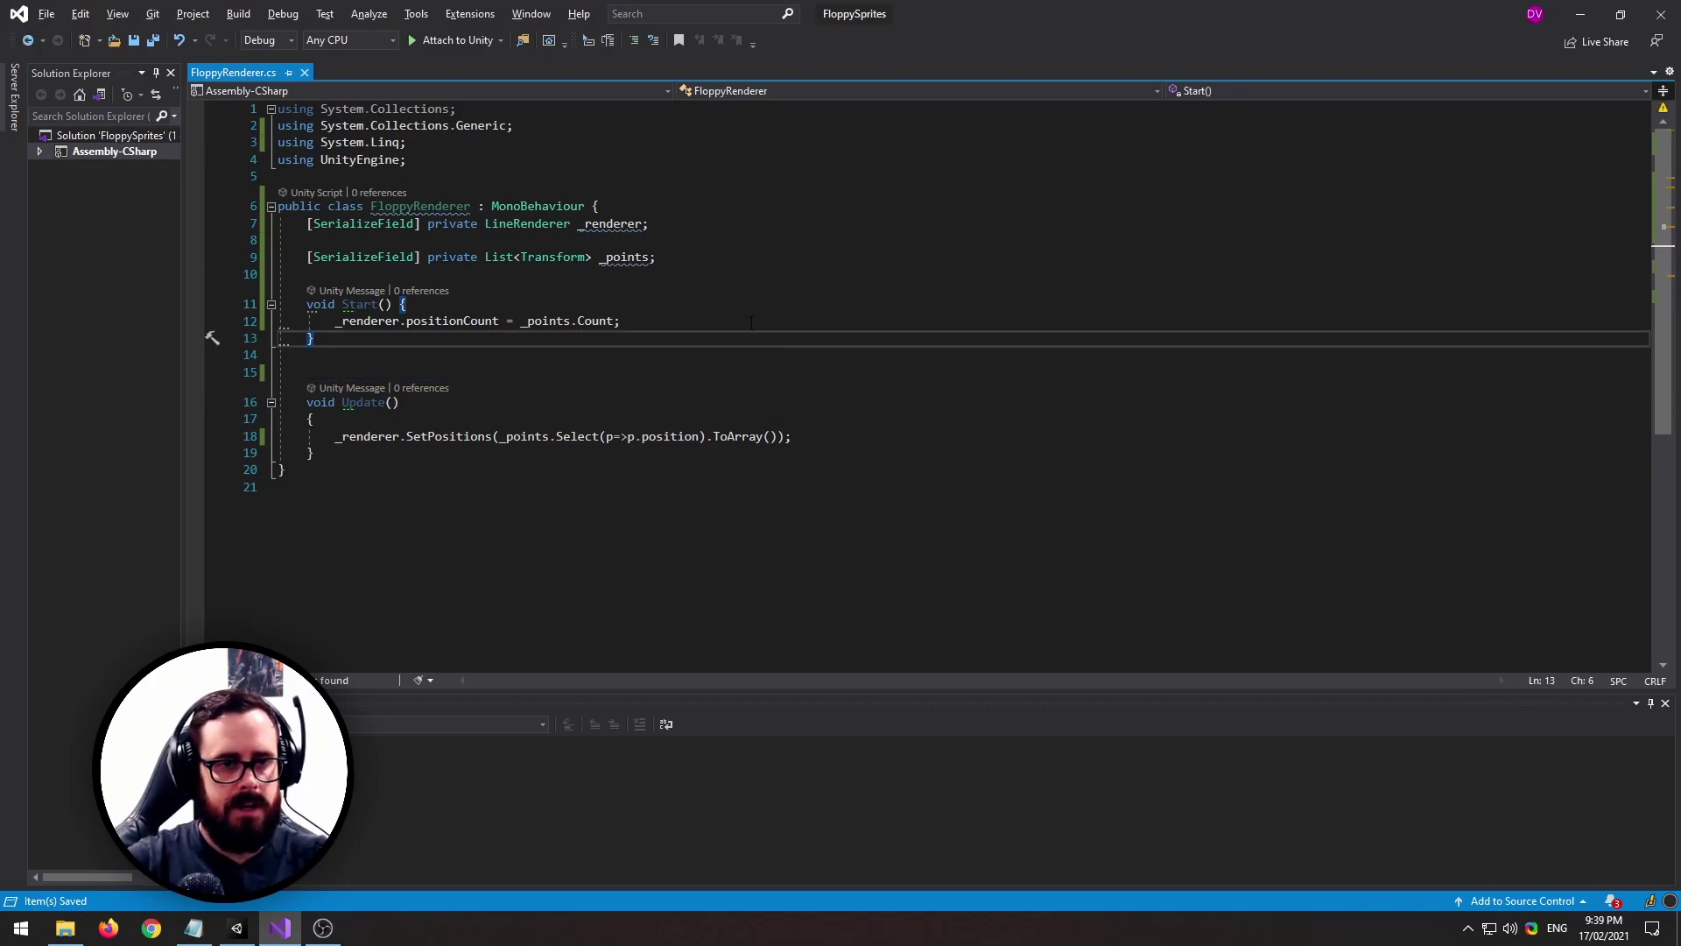
{"action": "left_click", "coordinate": [257, 933]}
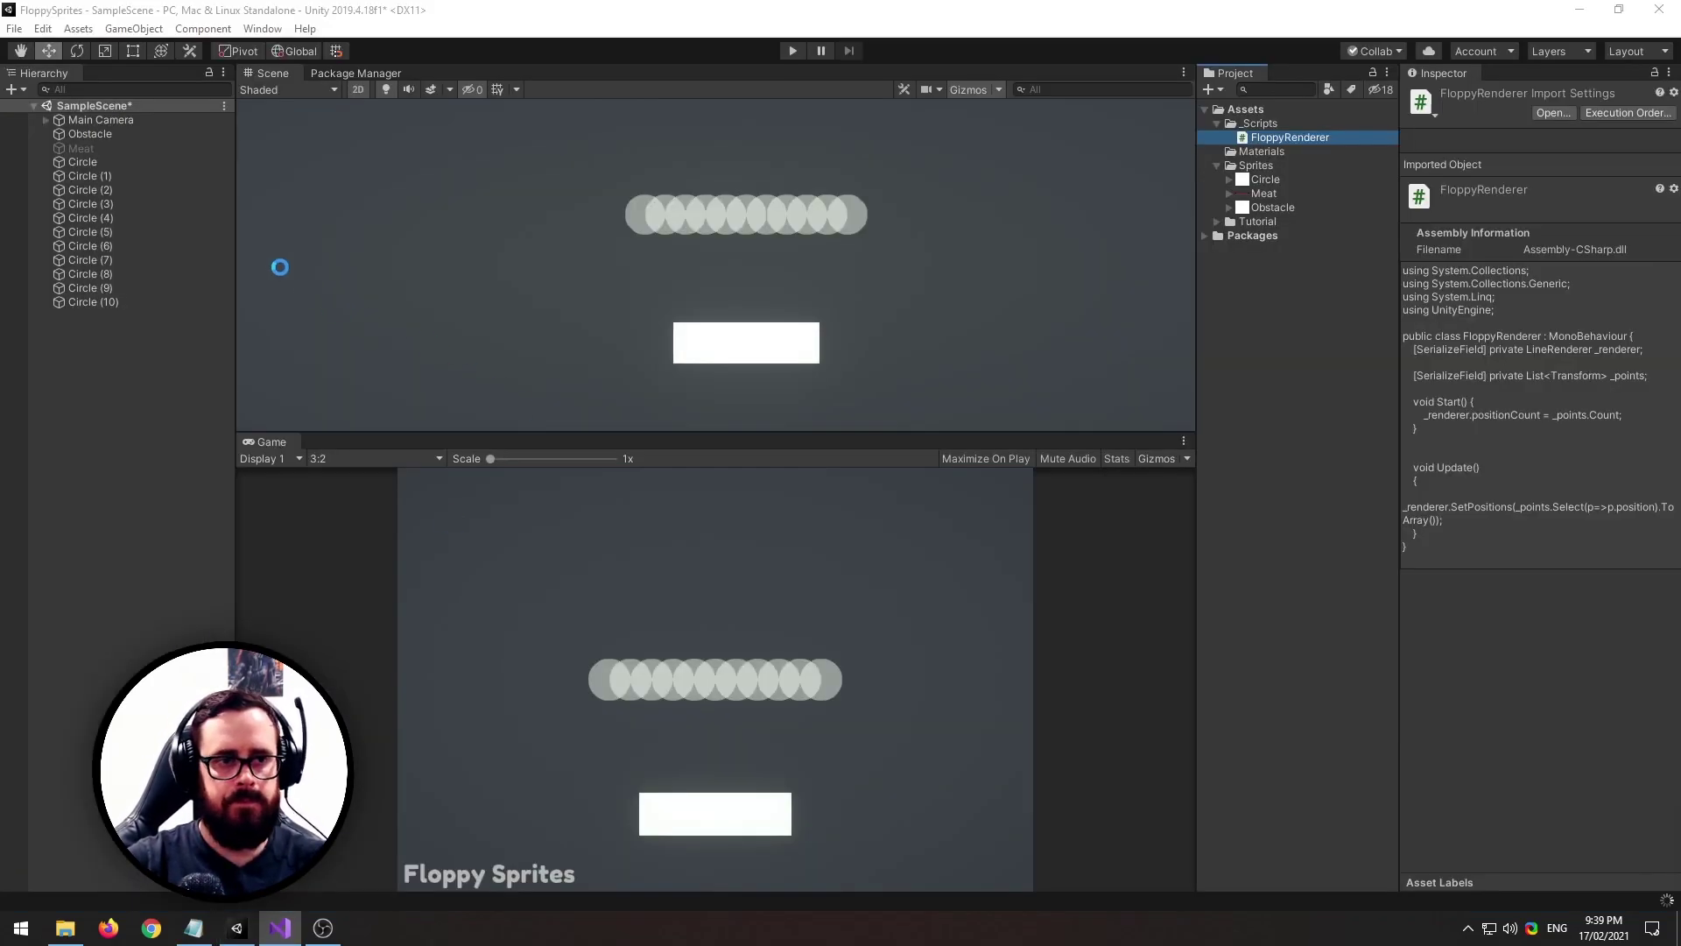
Add a Line Renderer to Circle, collapse it, and attach the FloppyRenderer script
{"action": "left_click", "coordinate": [88, 161]}
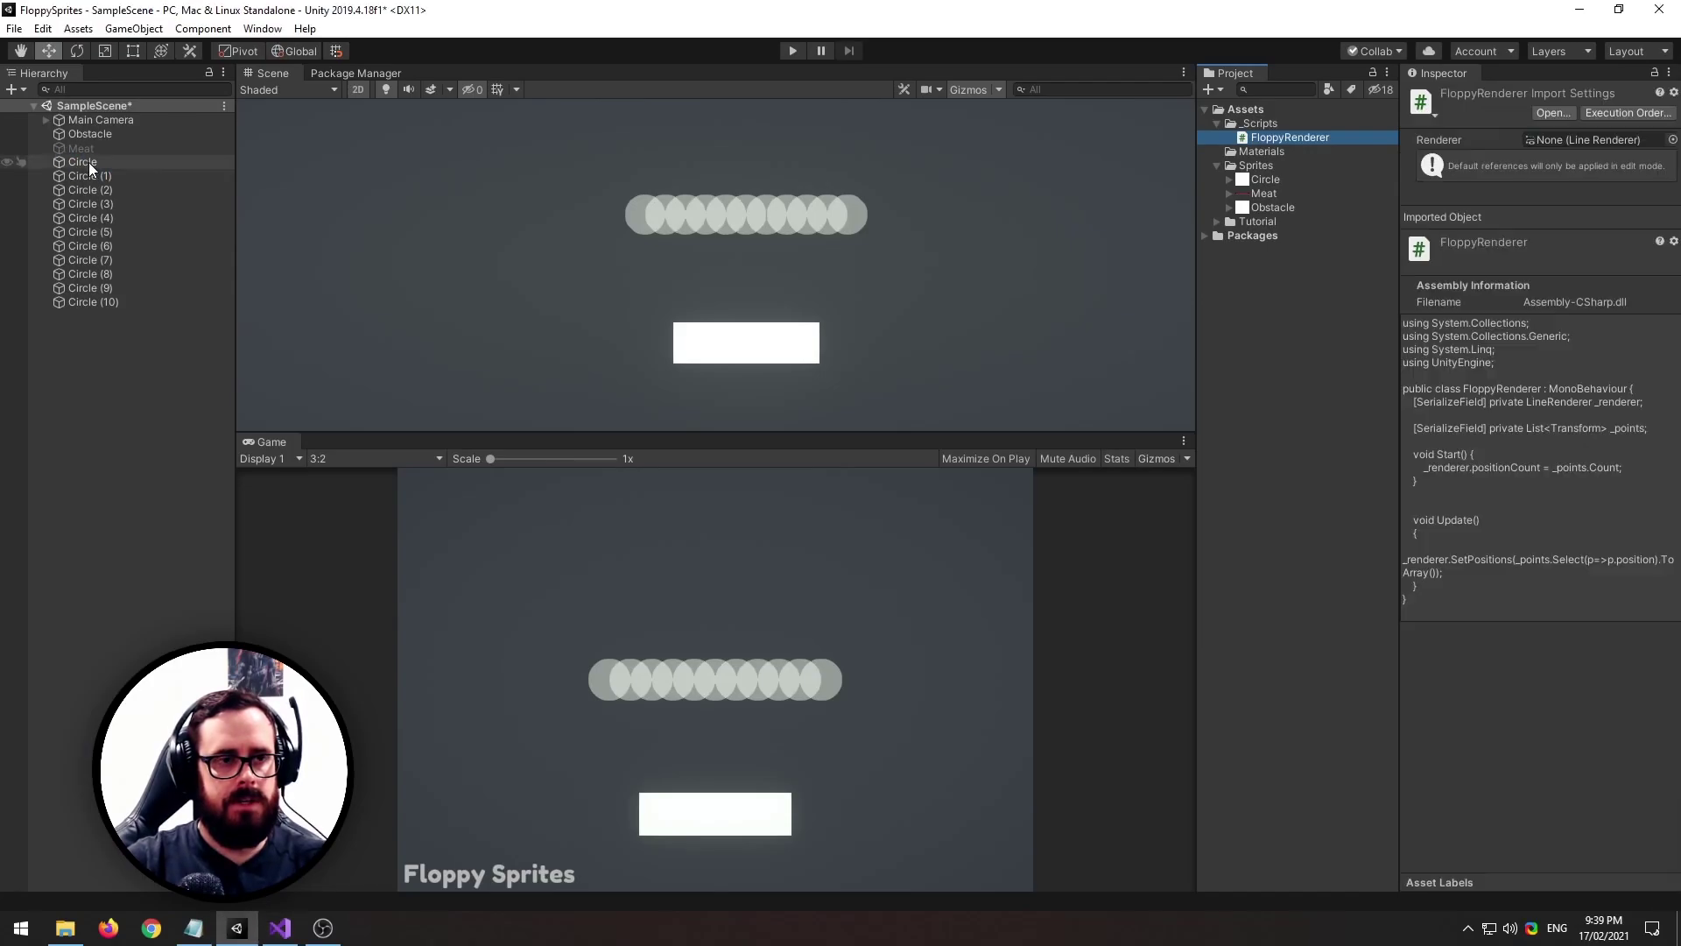
{"action": "left_click", "coordinate": [1562, 366]}
{"action": "type", "text": "line"}
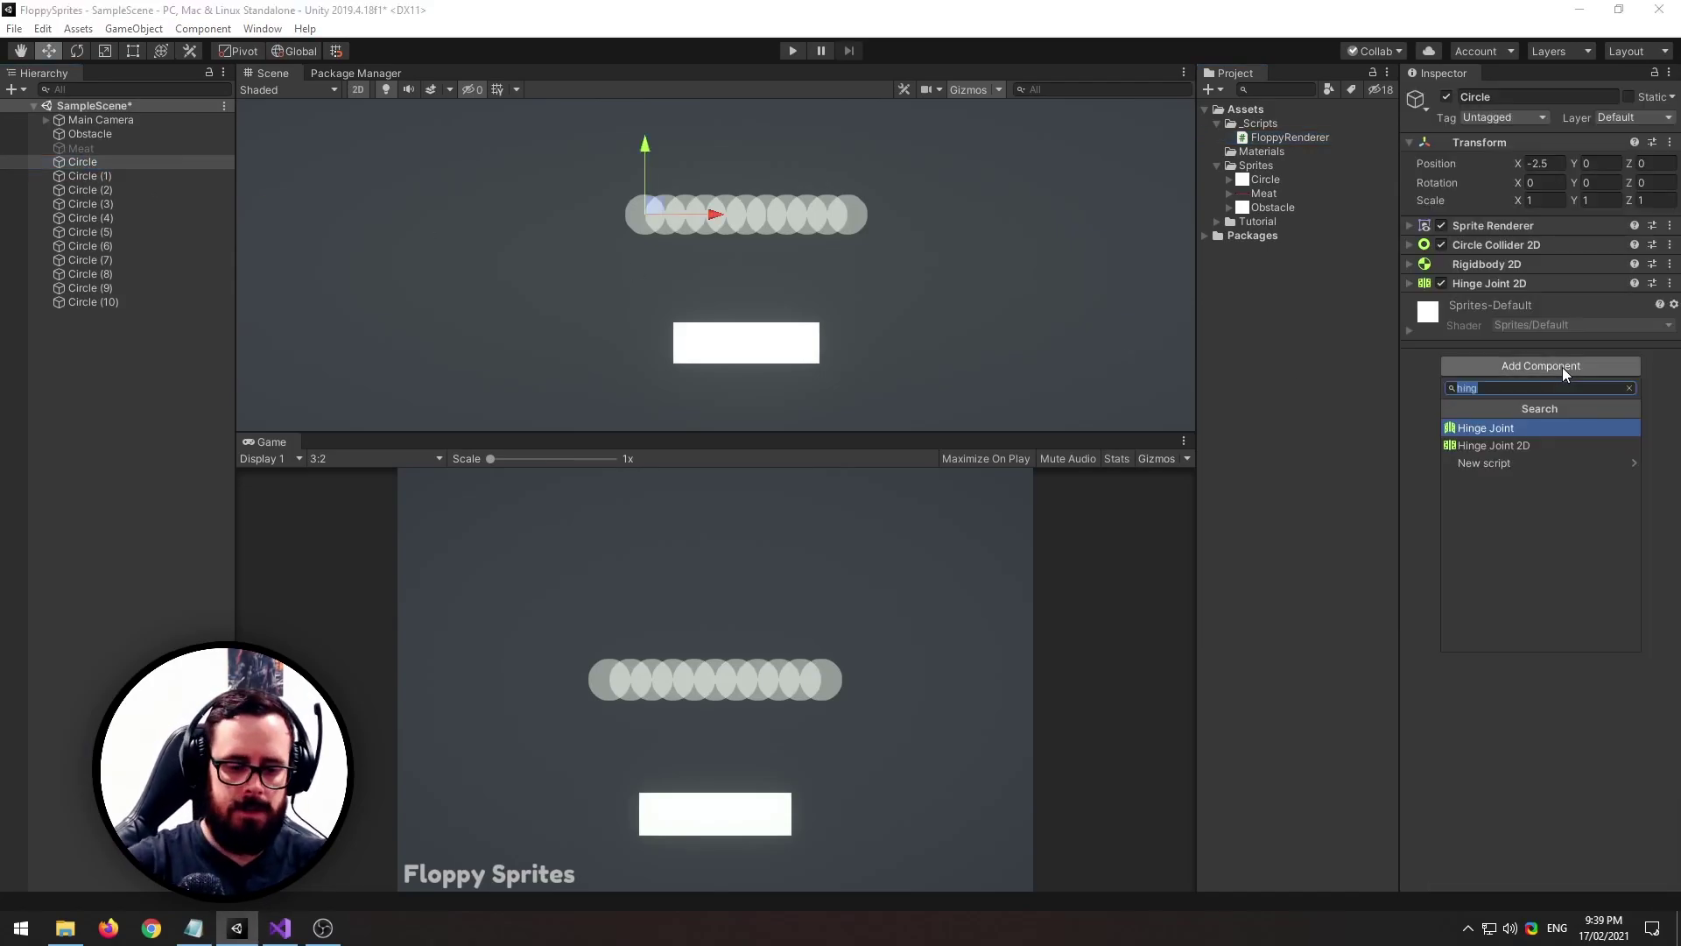
{"action": "key", "text": "Return"}
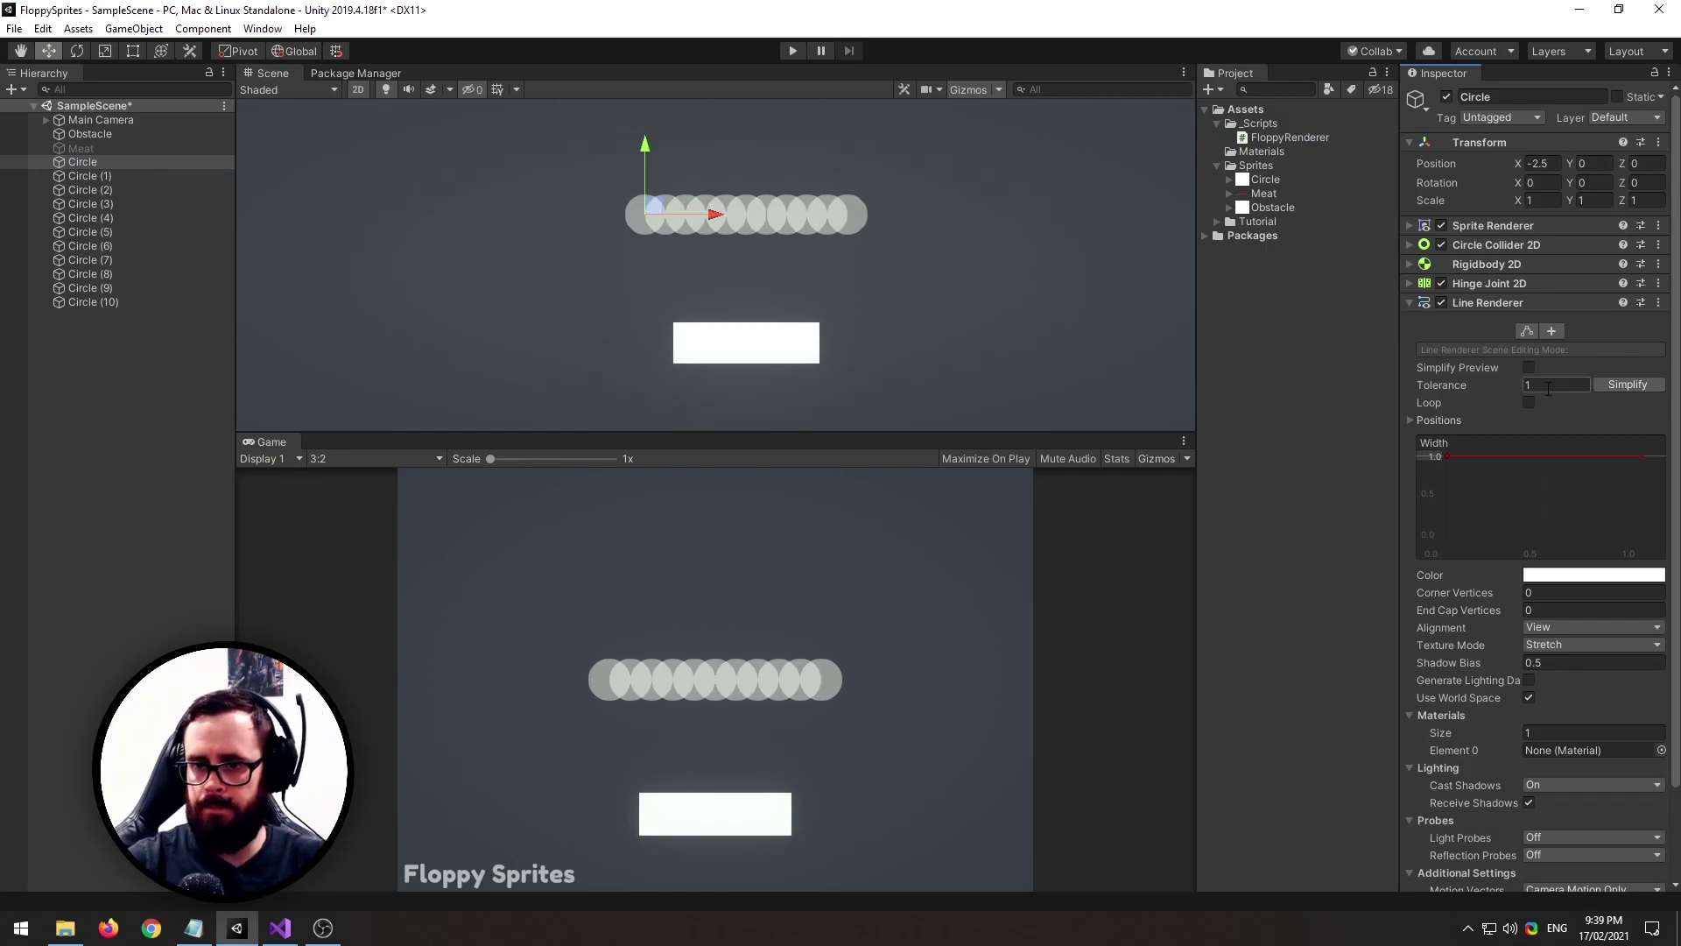
{"action": "left_click", "coordinate": [1568, 302]}
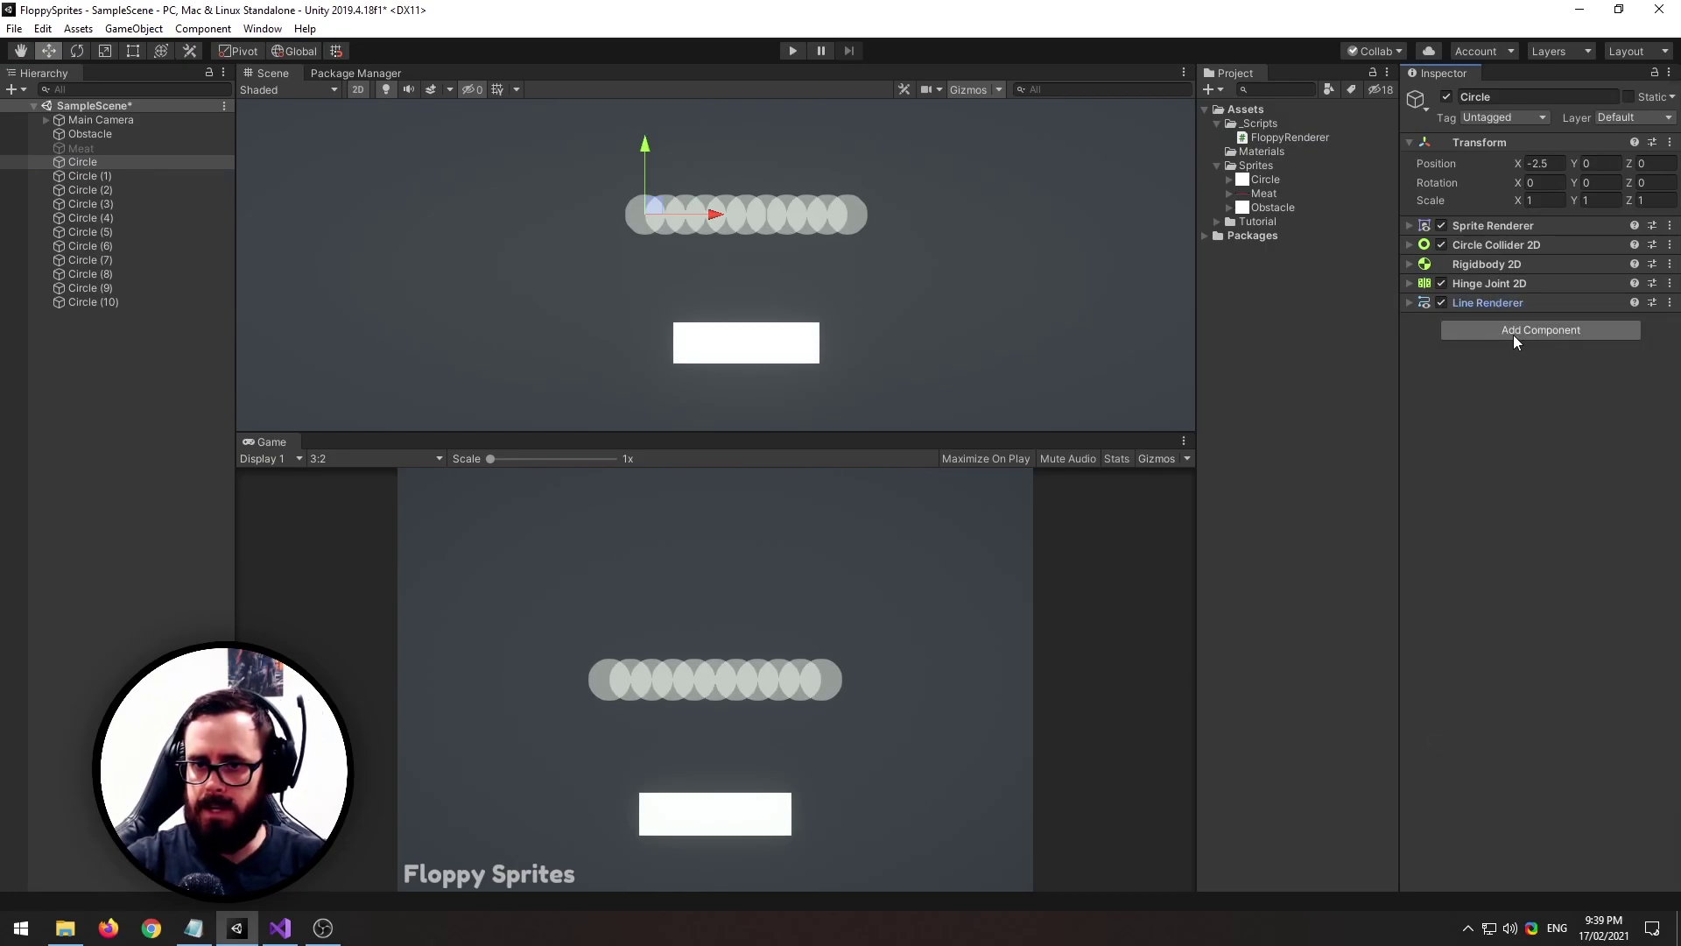
{"action": "left_click_drag", "start_coordinate": [1441, 344], "coordinate": [1479, 373]}
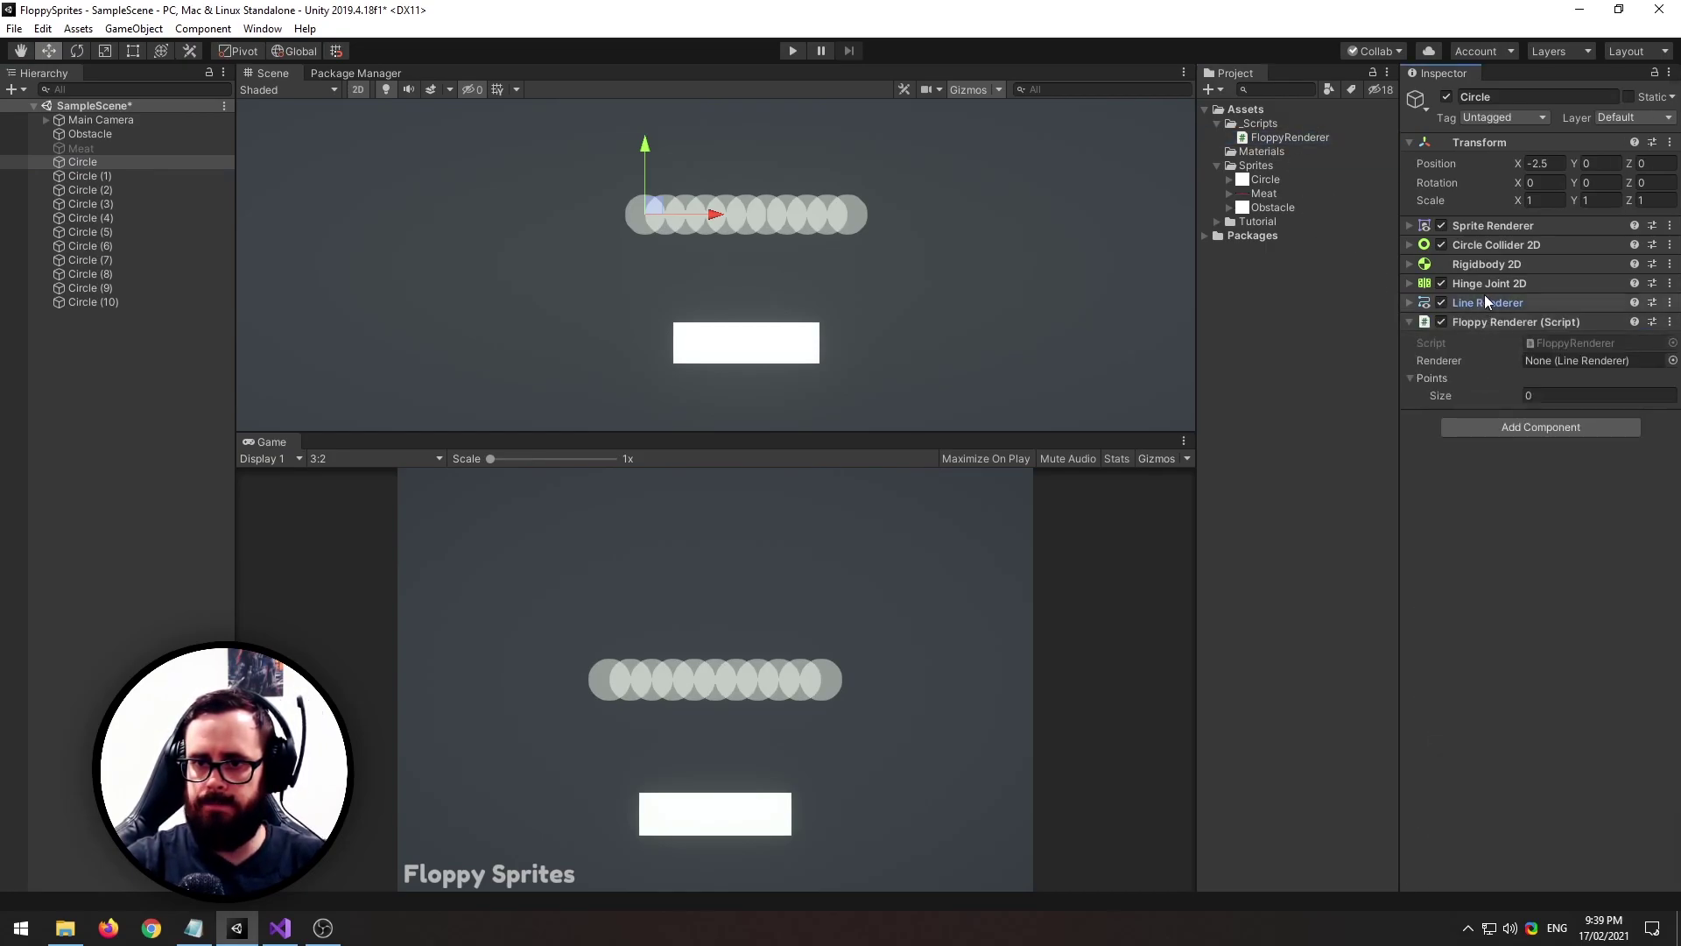
Assign Circle's Line Renderer to Renderer and drag Circle through Circle (10) into Points
{"action": "left_click_drag", "start_coordinate": [1495, 303], "coordinate": [1554, 366]}
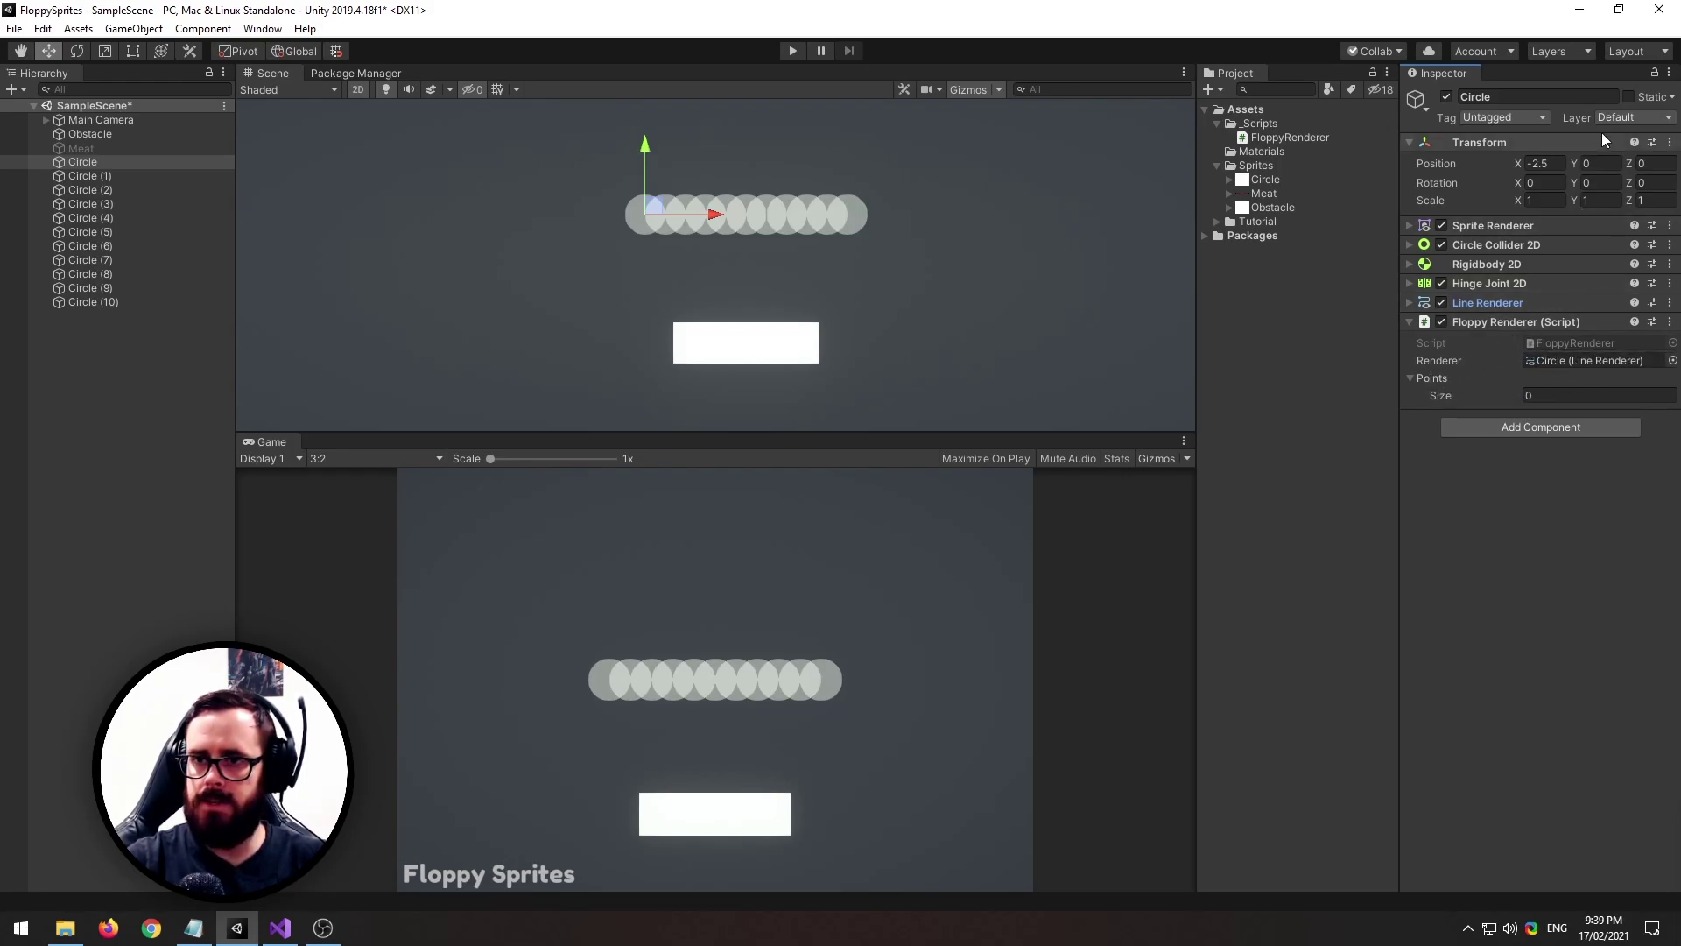
{"action": "left_click", "coordinate": [93, 161]}
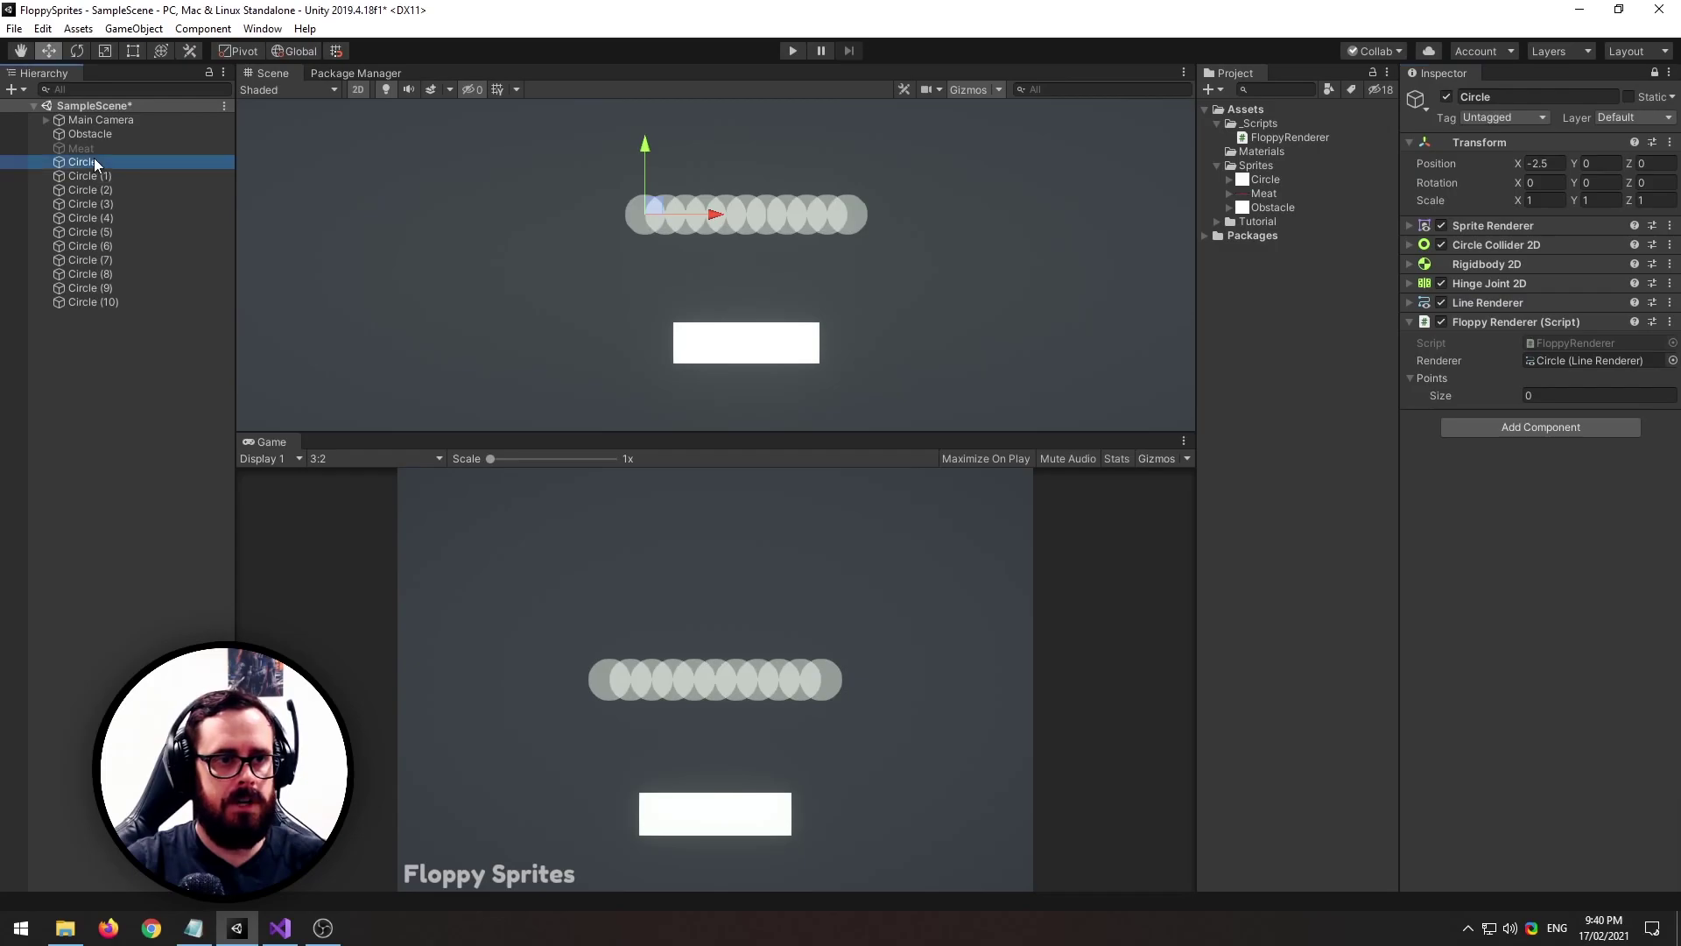
{"action": "left_click", "coordinate": [100, 300], "text": "shift"}
{"action": "left_click_drag", "start_coordinate": [100, 299], "coordinate": [673, 340]}
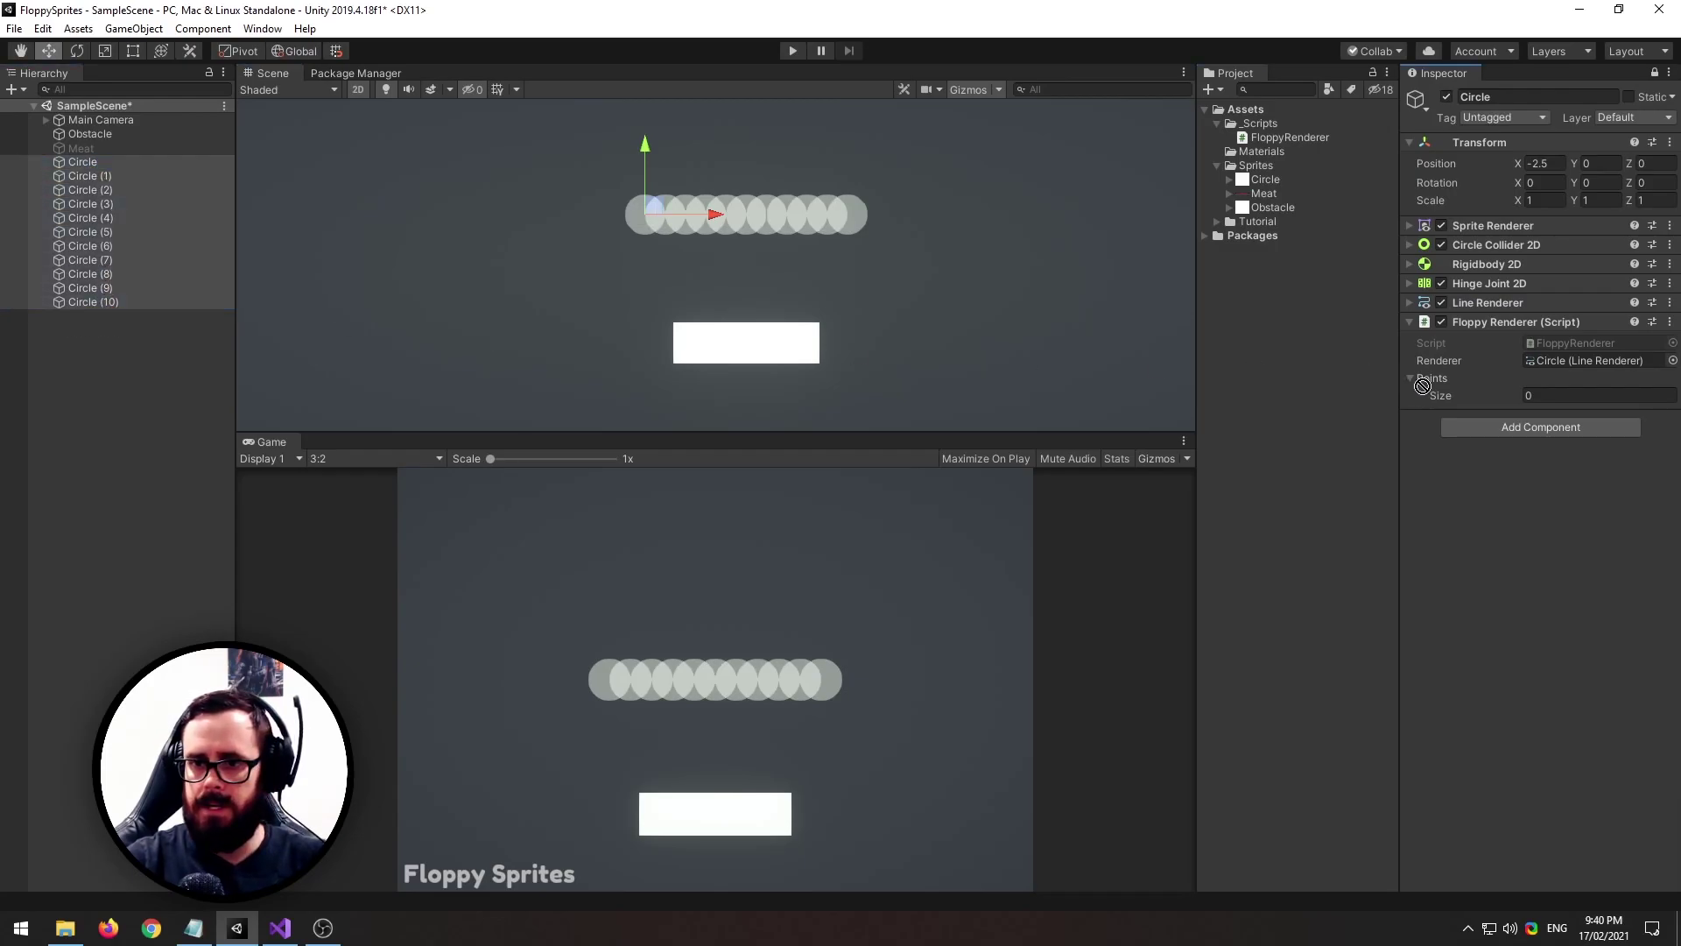
{"action": "left_click_drag", "start_coordinate": [1441, 378], "coordinate": [1443, 380]}
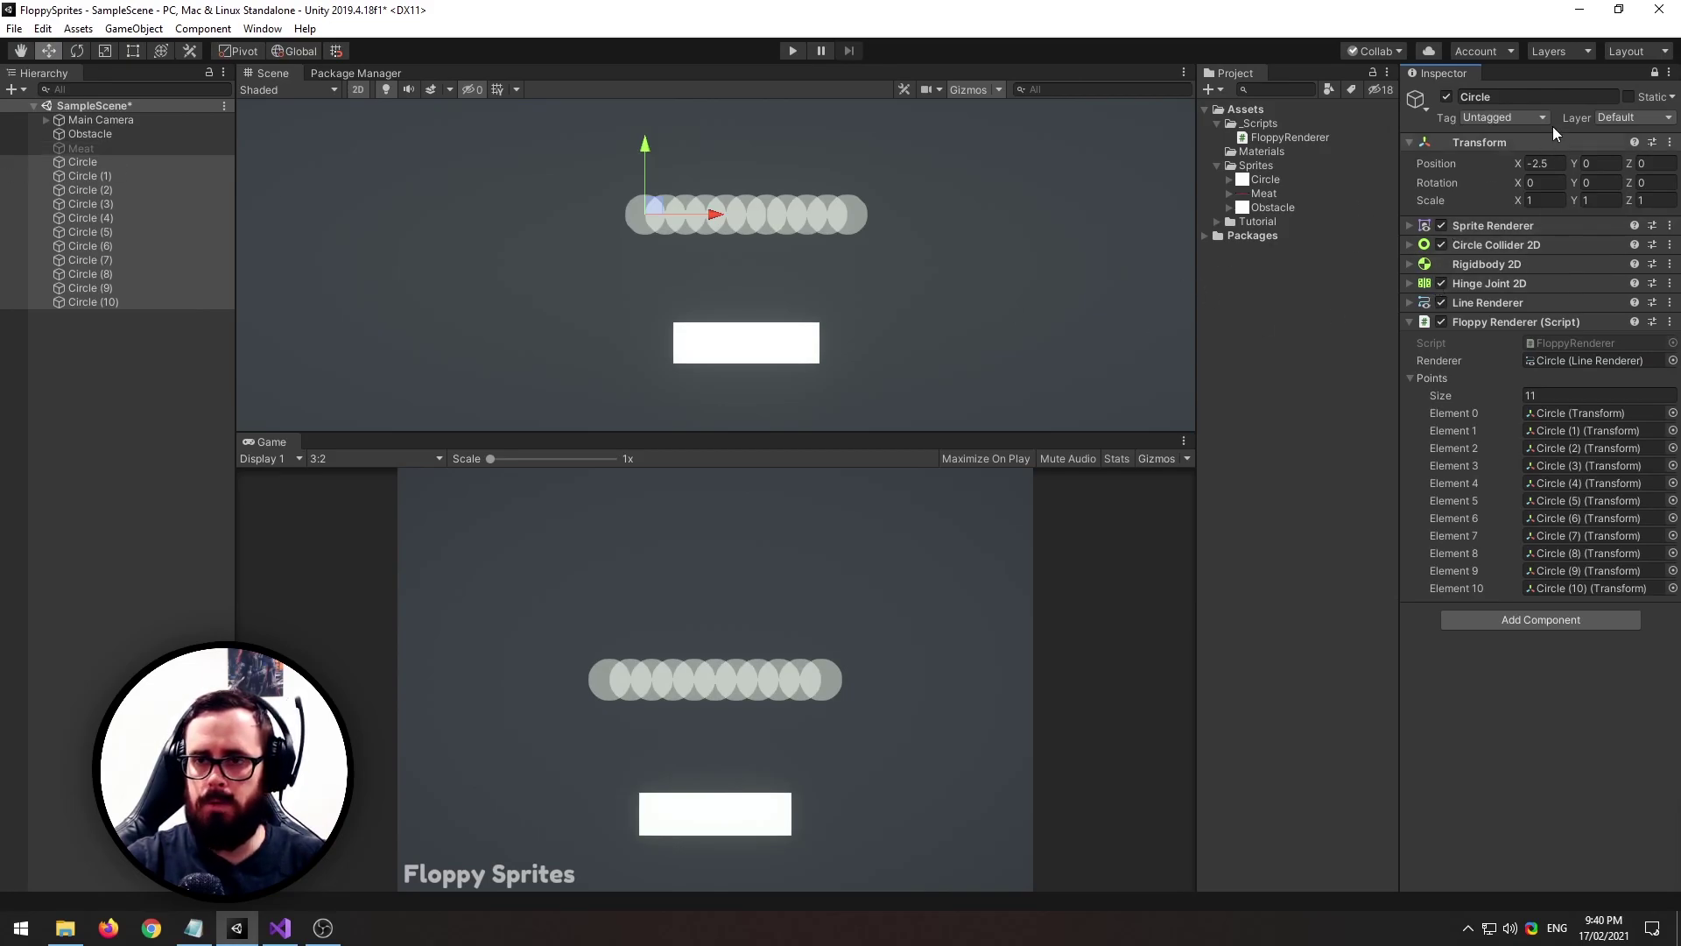
{"action": "left_click", "coordinate": [1654, 73]}
Select all eleven circles and turn off their Sprite Renderers
{"action": "left_click", "coordinate": [87, 301]}
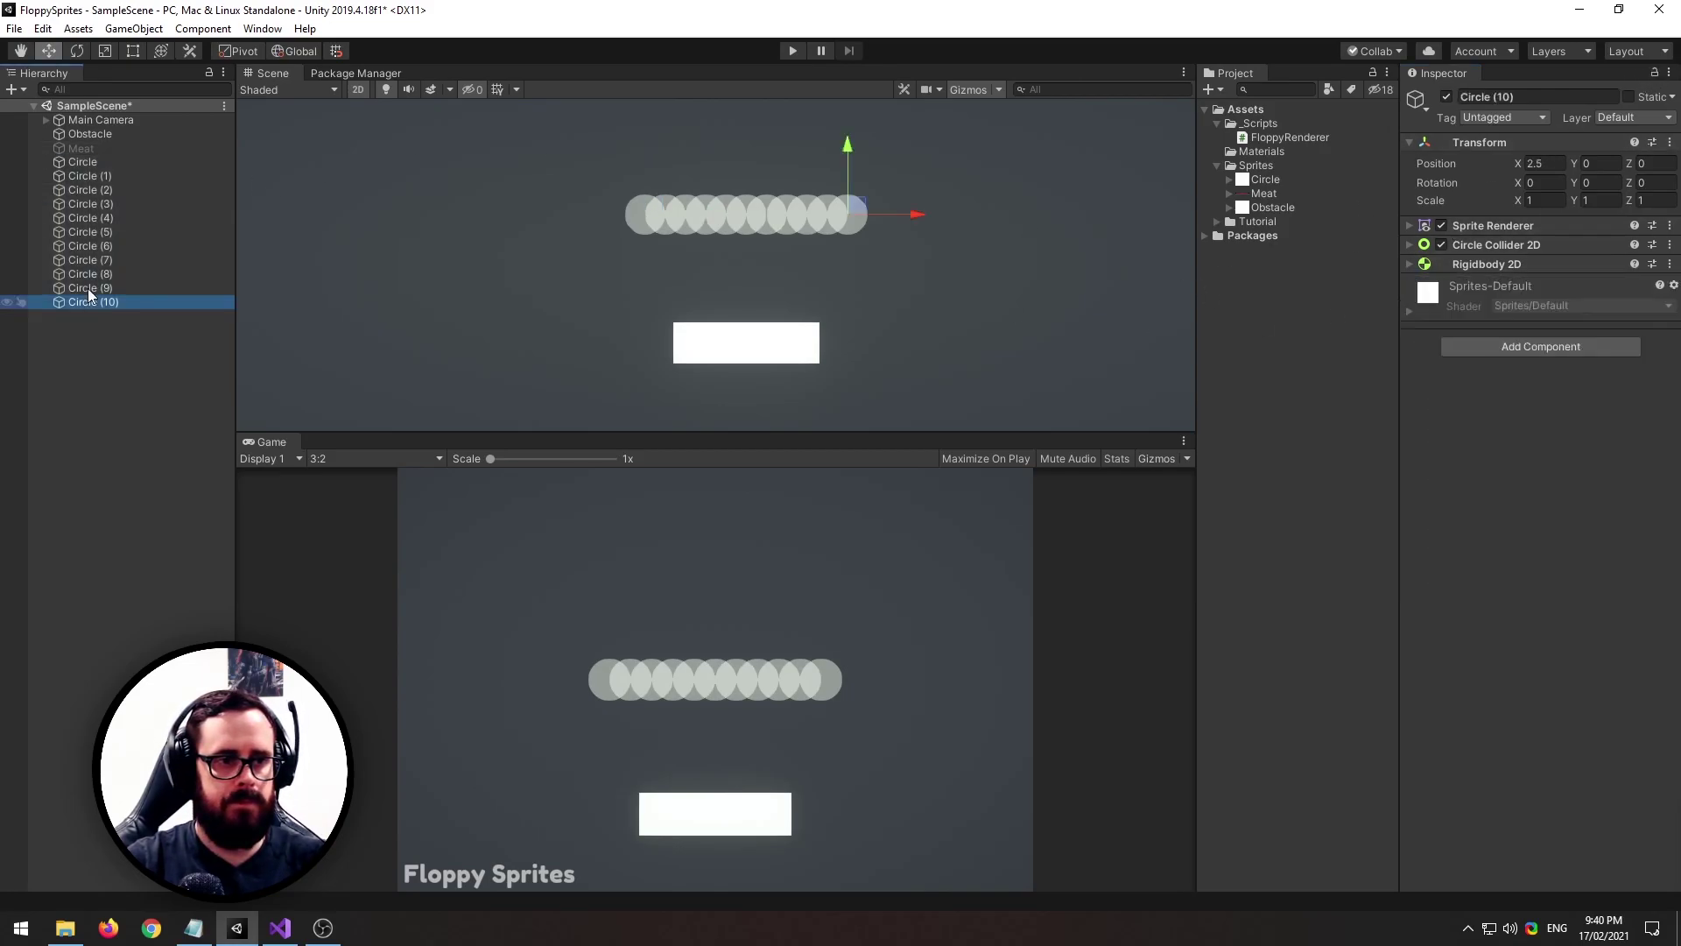
{"action": "left_click", "coordinate": [92, 161], "text": "shift"}
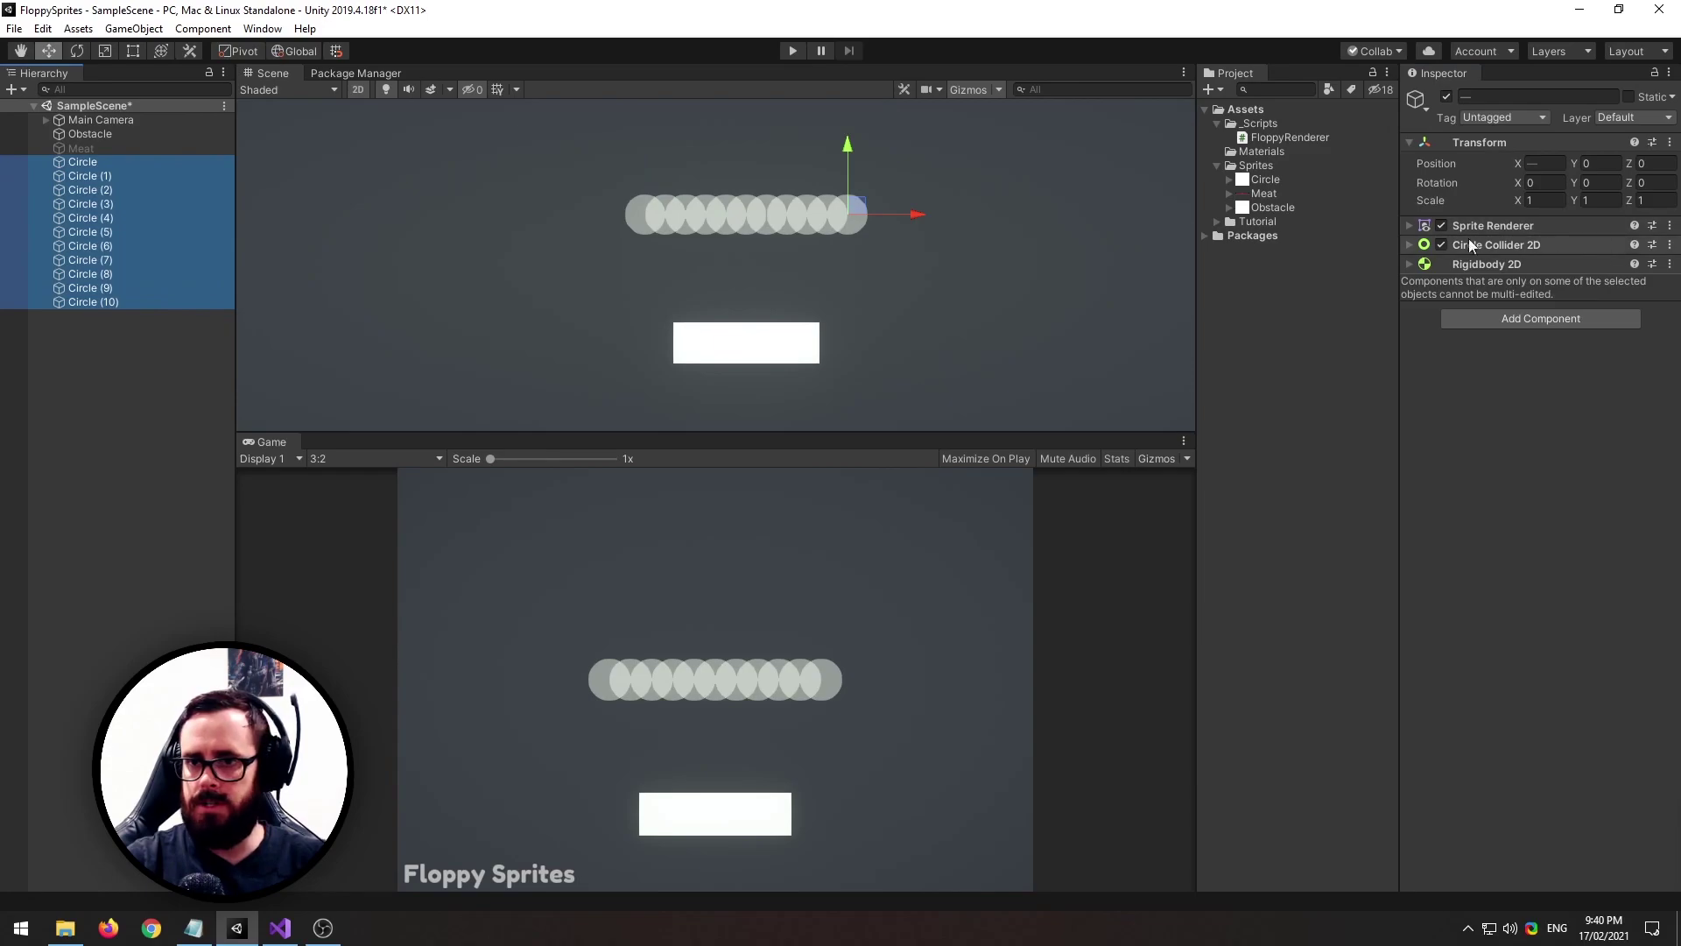
{"action": "left_click", "coordinate": [1441, 225]}
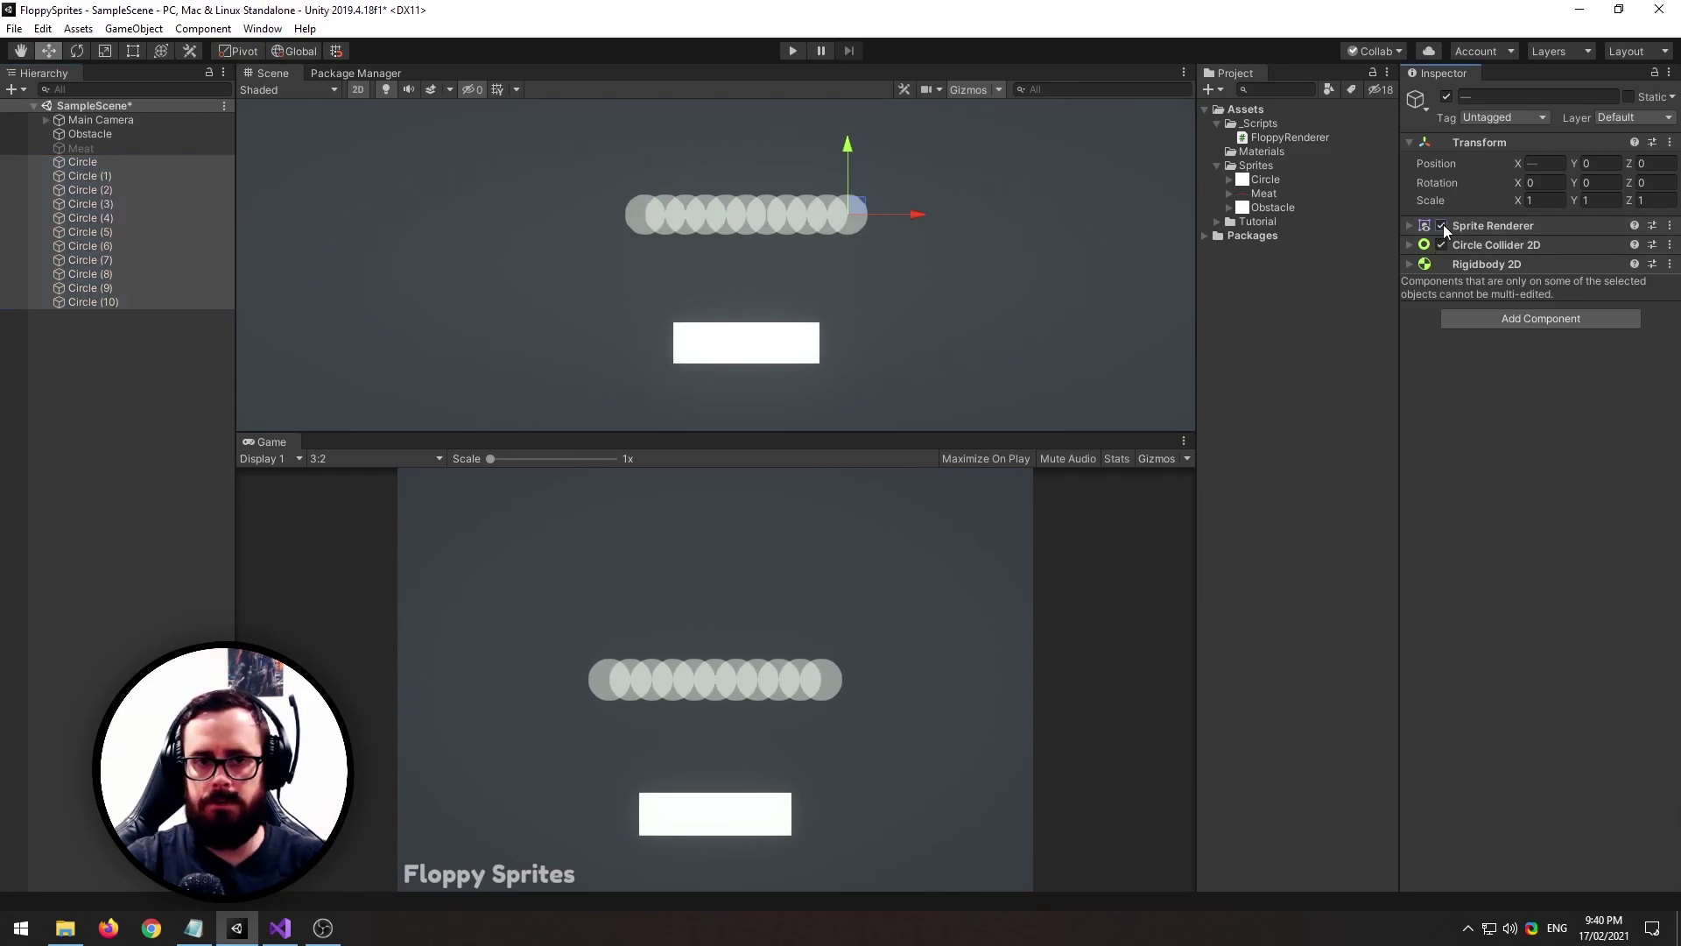
{"action": "left_click", "coordinate": [102, 429]}
Test-run the scene to see the line drape over the obstacle, then switch to Visual Studio
{"action": "left_click", "coordinate": [792, 50]}
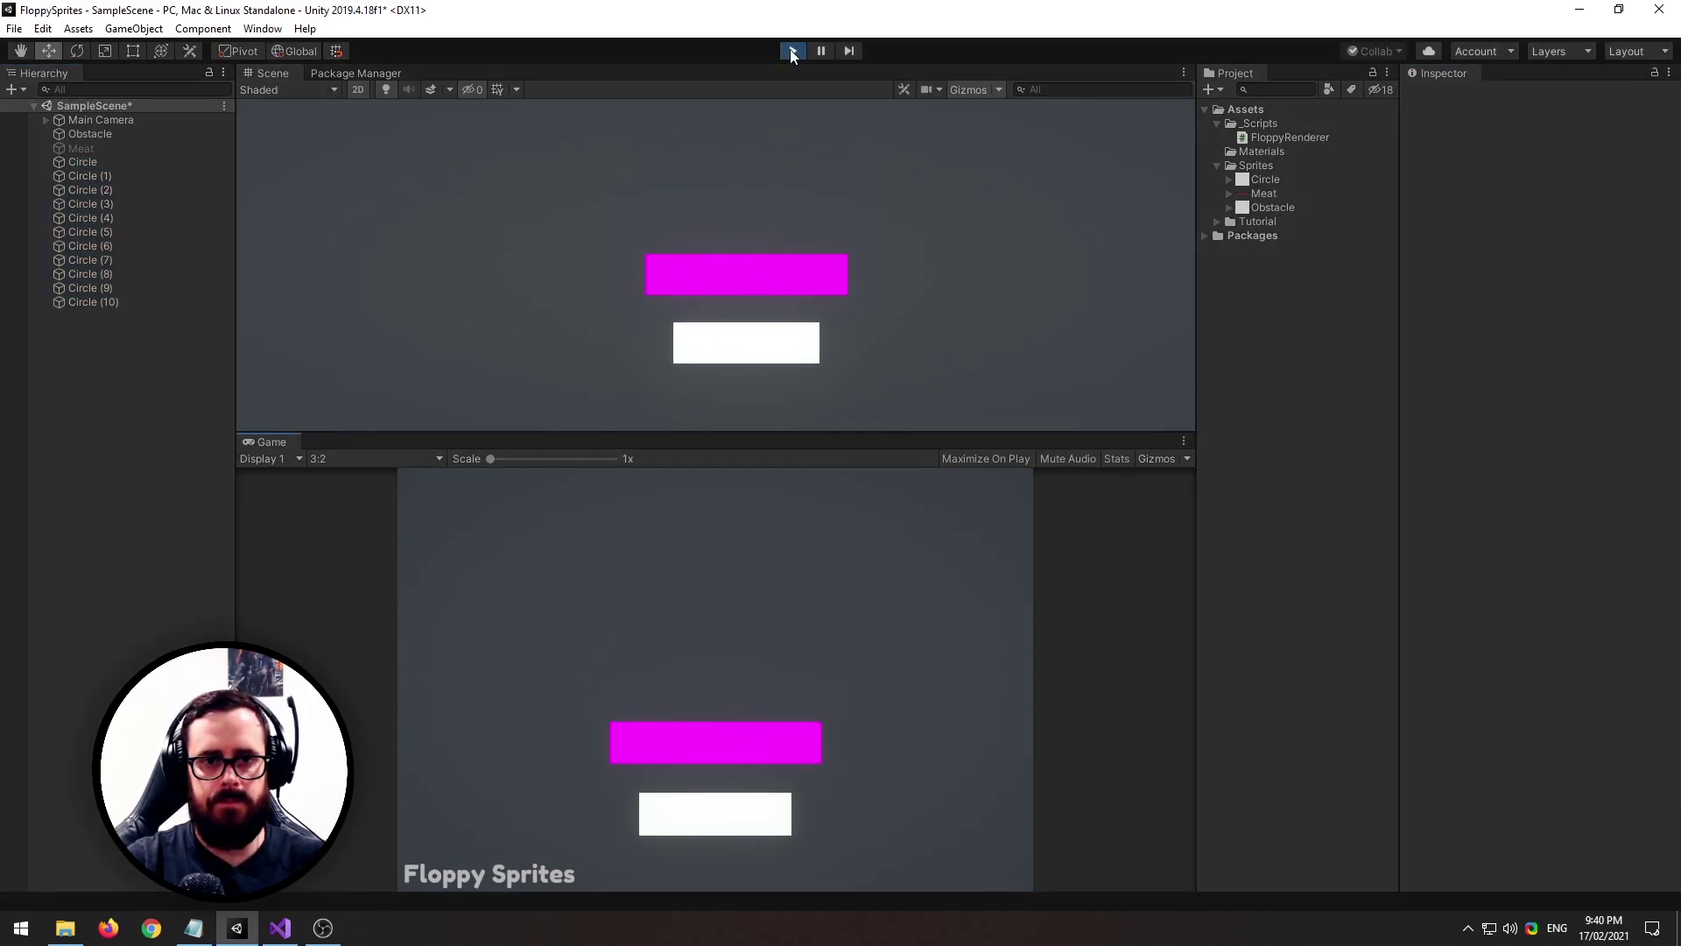
{"action": "left_click", "coordinate": [796, 50]}
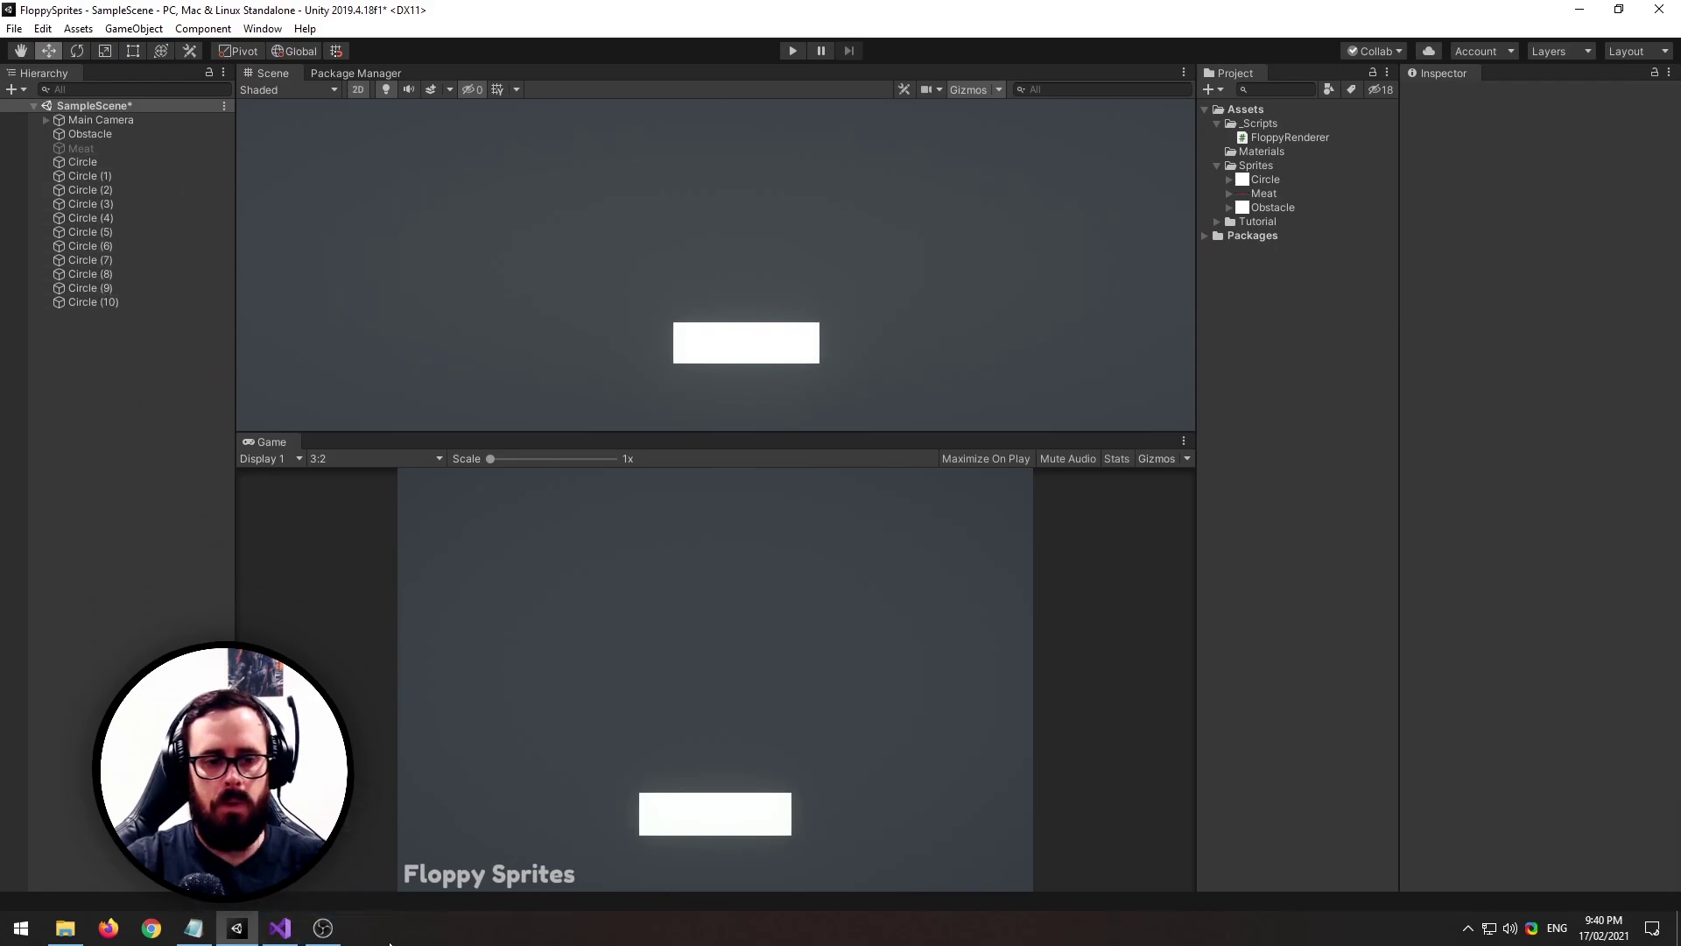
{"action": "left_click", "coordinate": [279, 927]}
Add empty OnDrawGizmos() and private DrawLine() methods below Update in FloppyRenderer.cs
{"action": "left_click", "coordinate": [340, 458]}
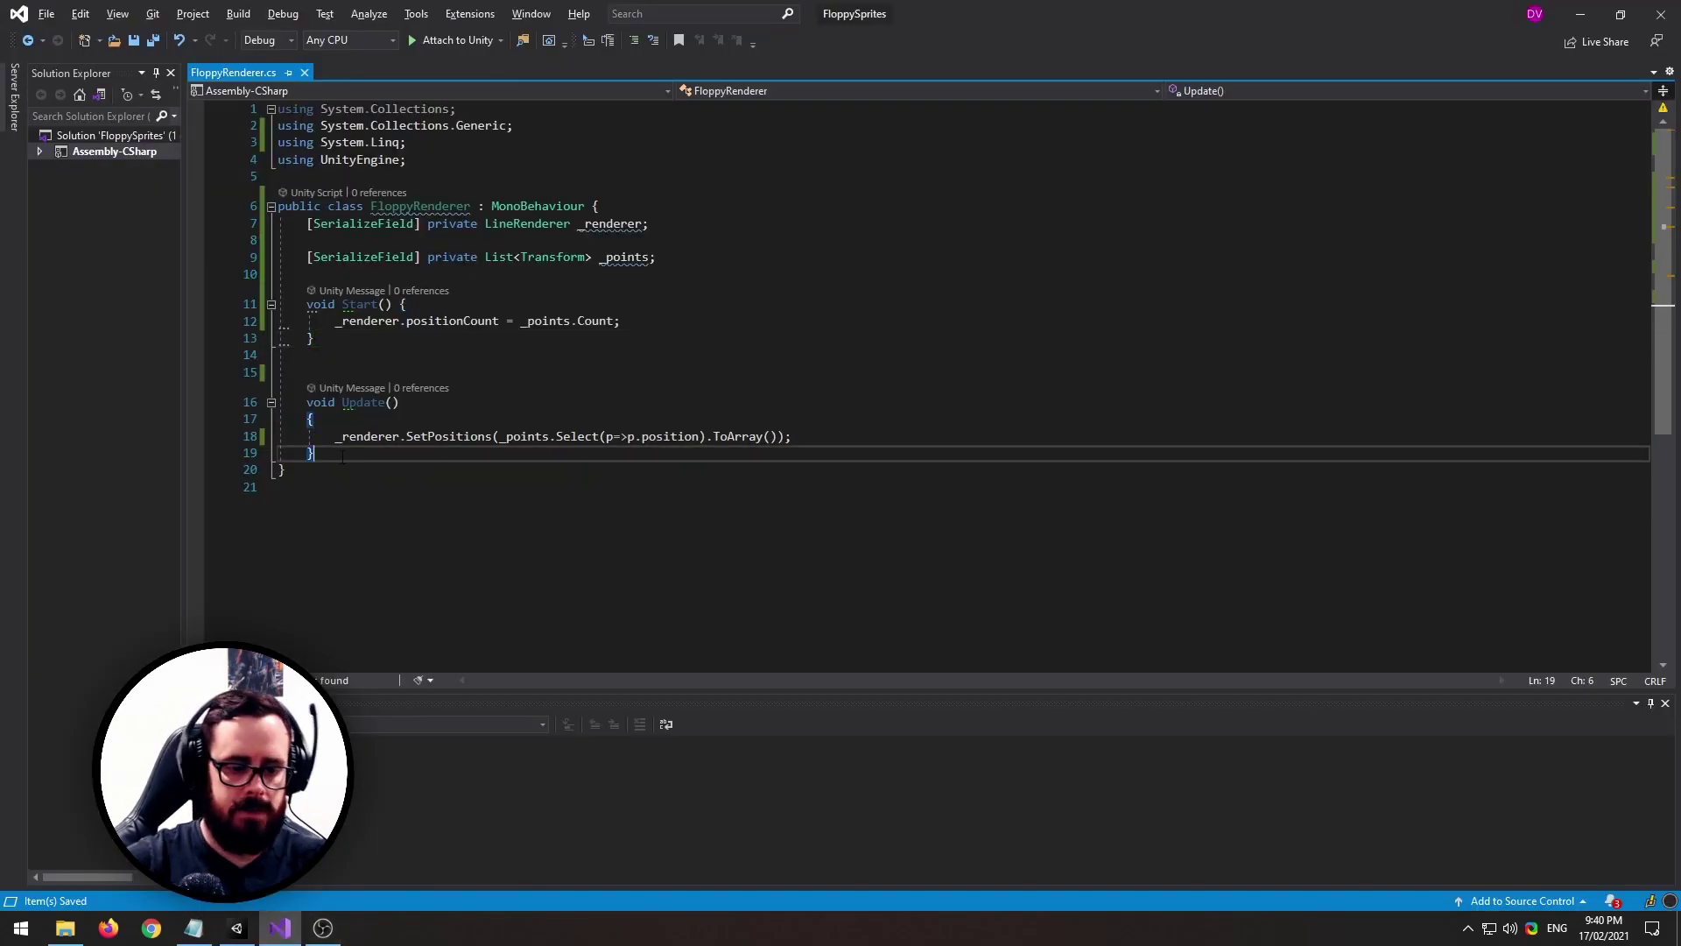
{"action": "key", "text": "Return"}
{"action": "key", "text": "Return"}
{"action": "type", "text": "void OnDra"}
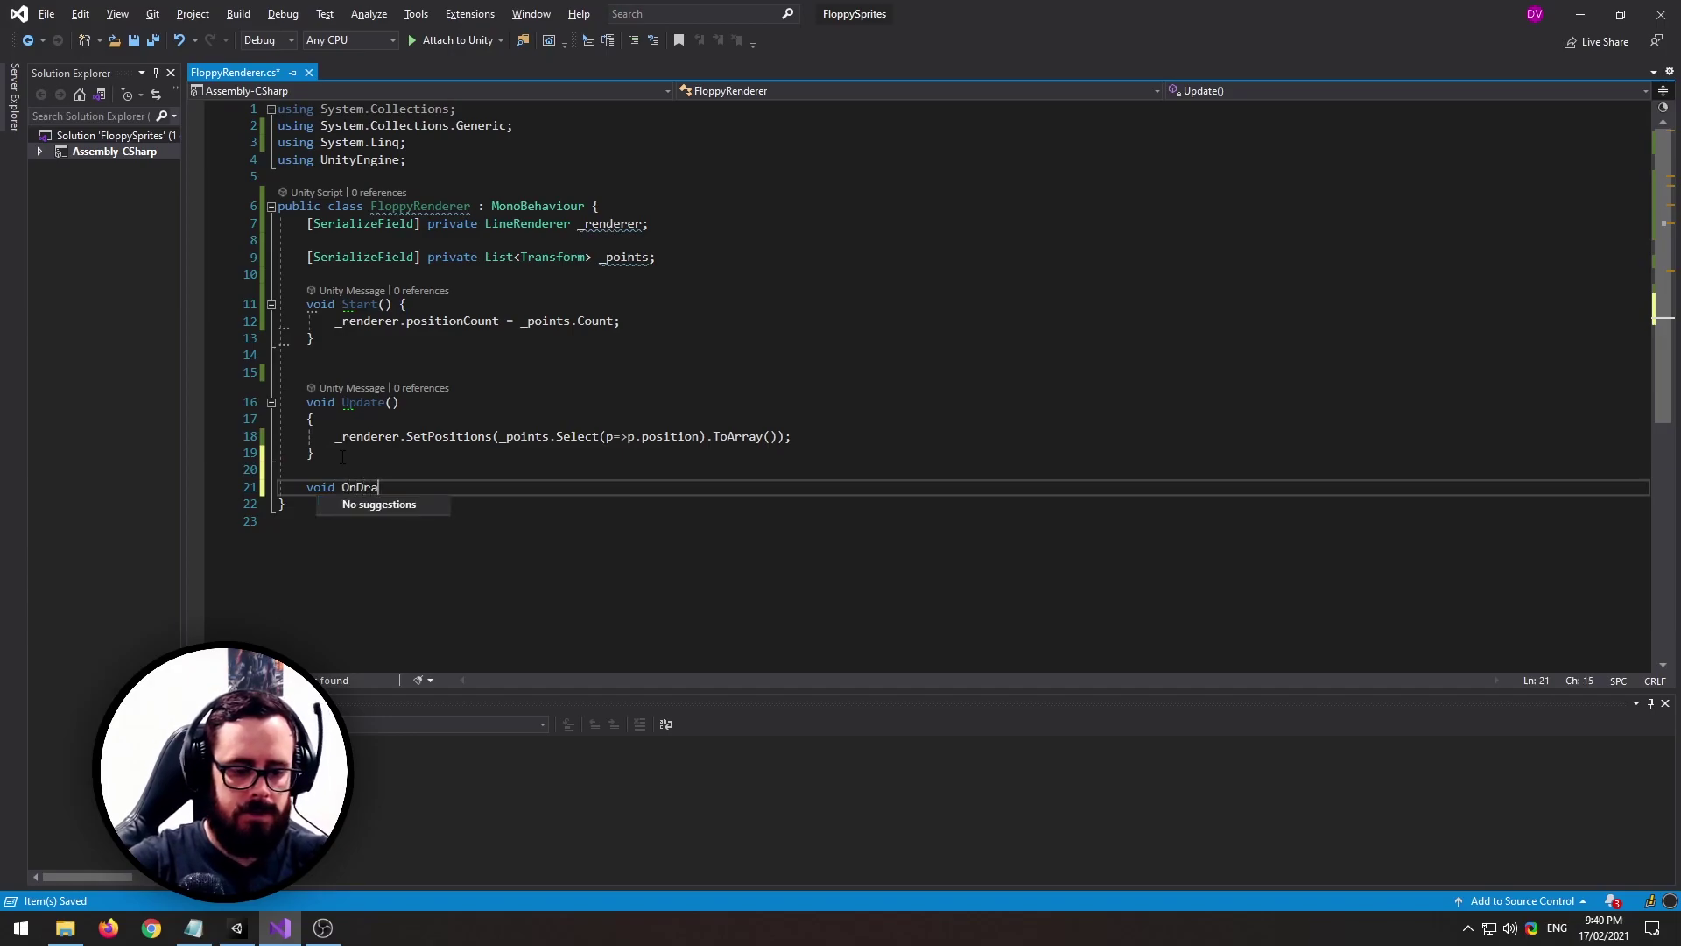
{"action": "type", "text": "wGizmos"}
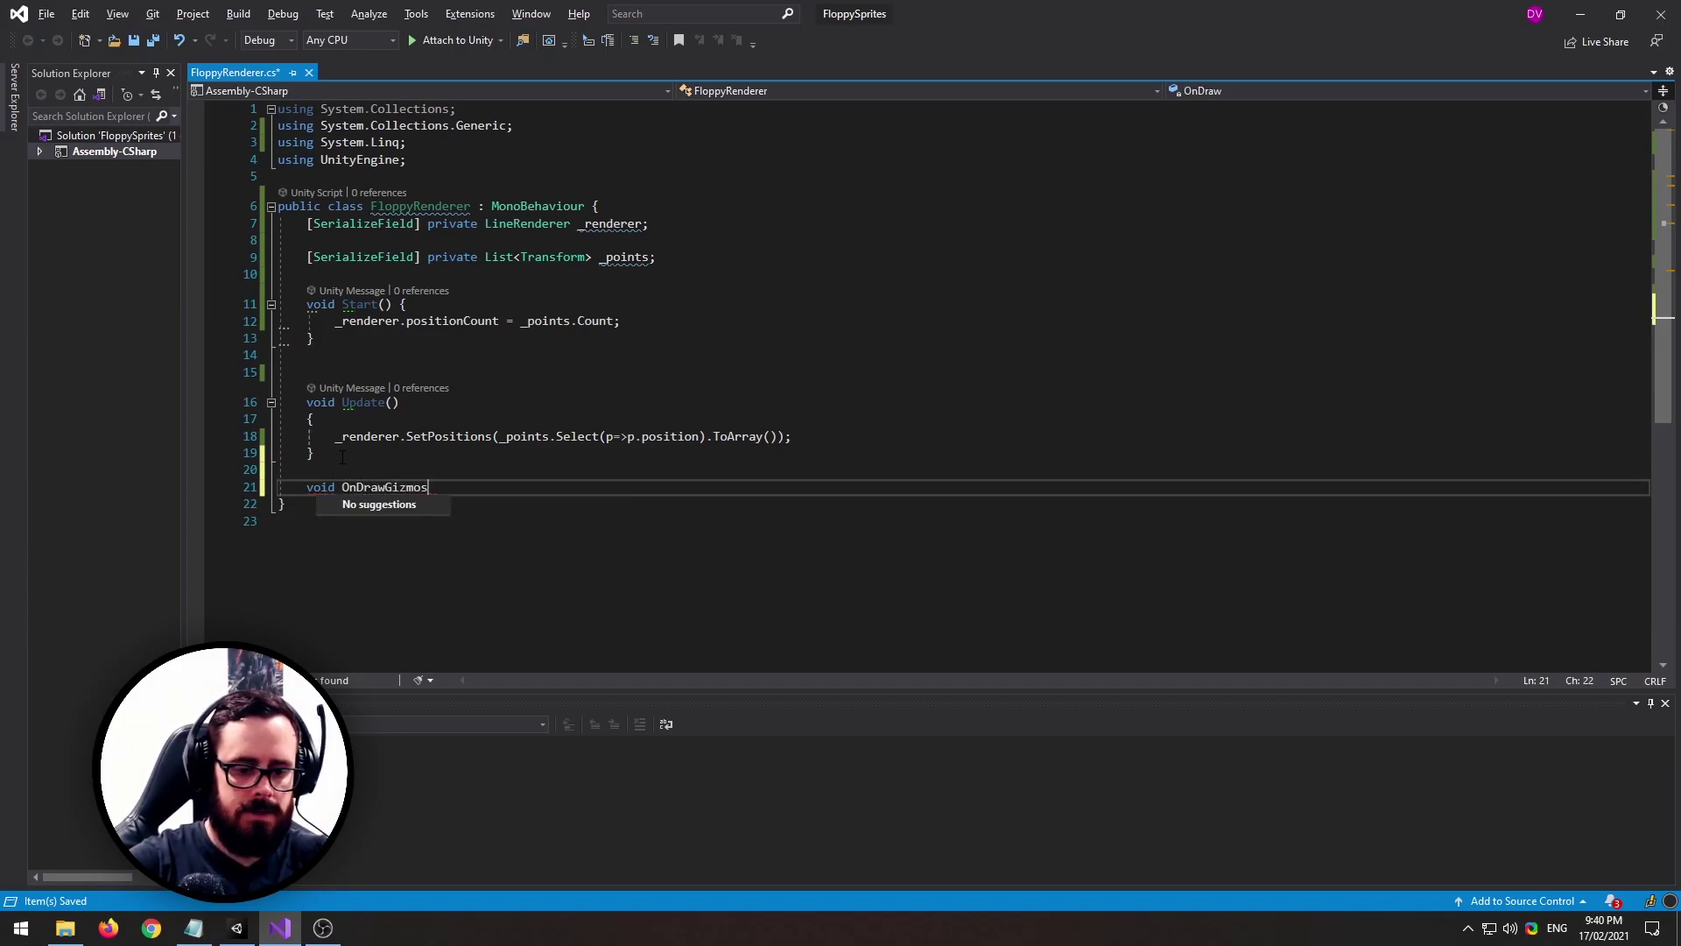
{"action": "type", "text": "() {"}
{"action": "key", "text": "Return"}
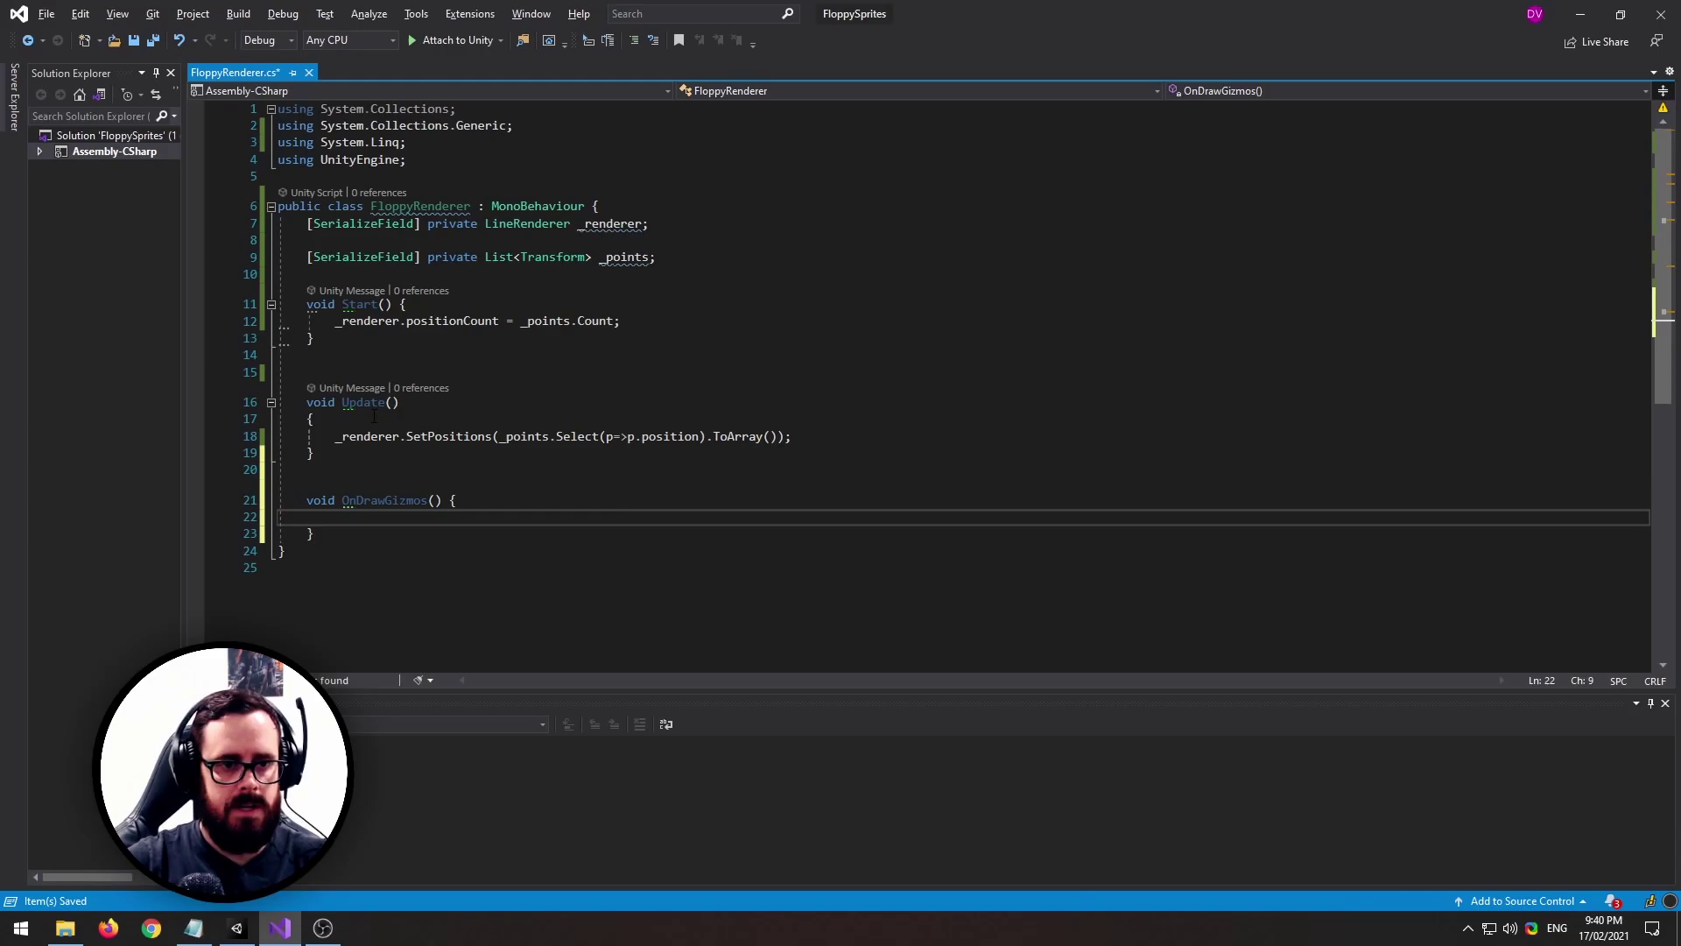
{"action": "key", "text": "Down"}
{"action": "key", "text": "Return"}
{"action": "key", "text": "Return"}
{"action": "type", "text": "p"}
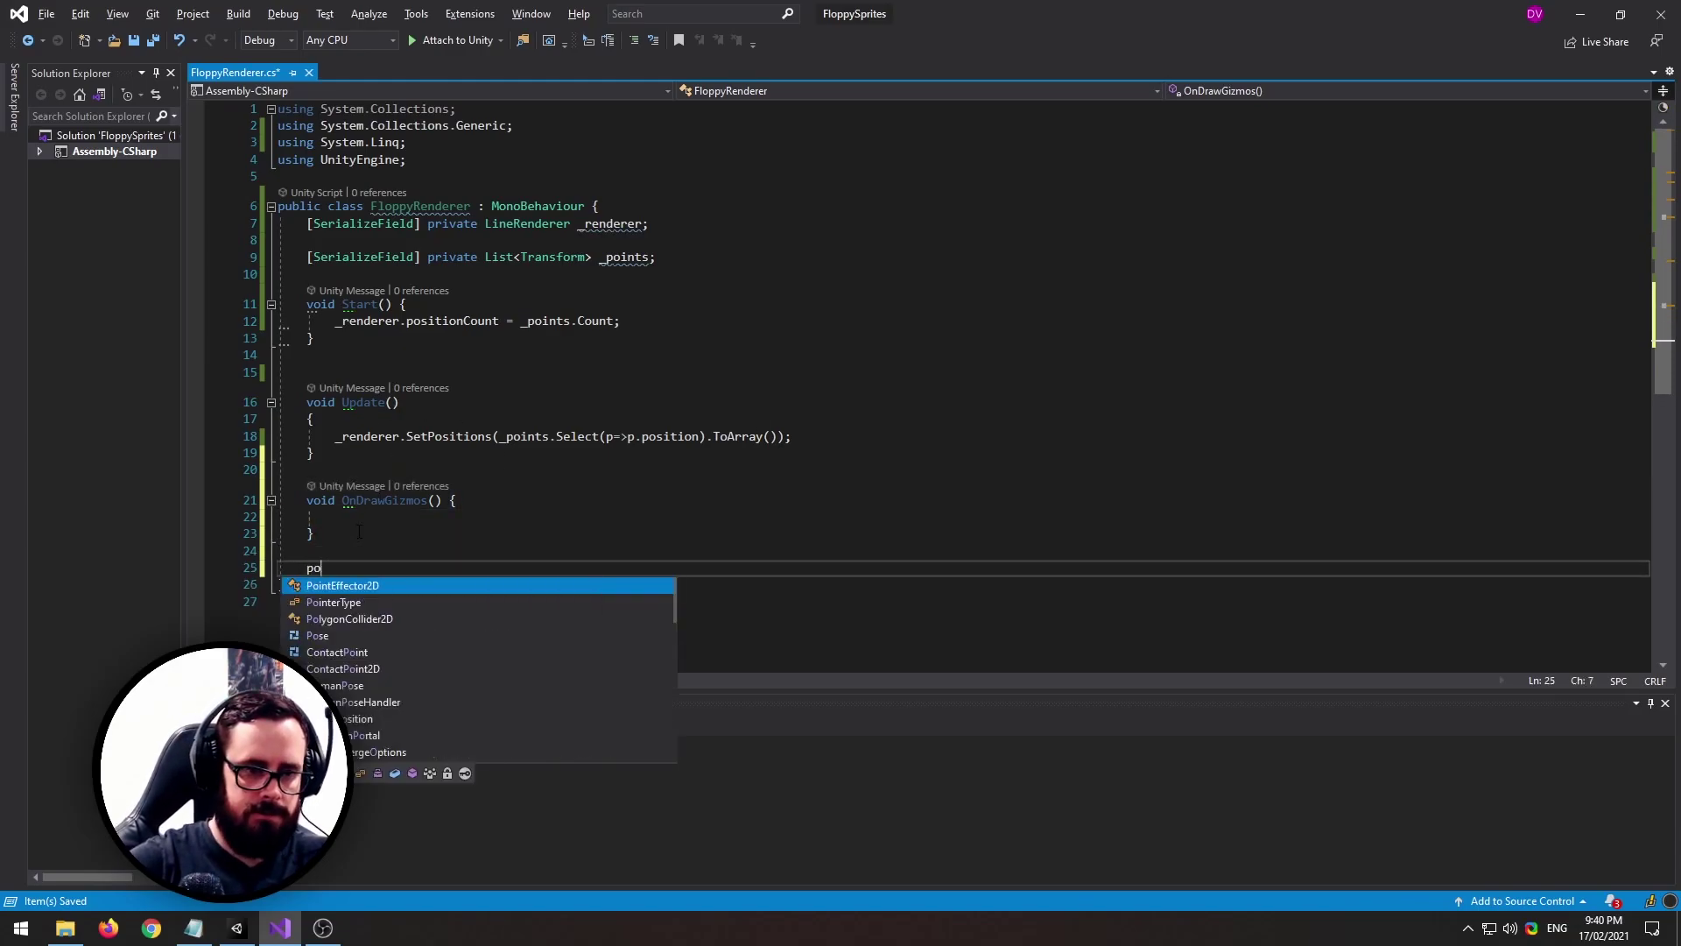
{"action": "type", "text": "rivate void D"}
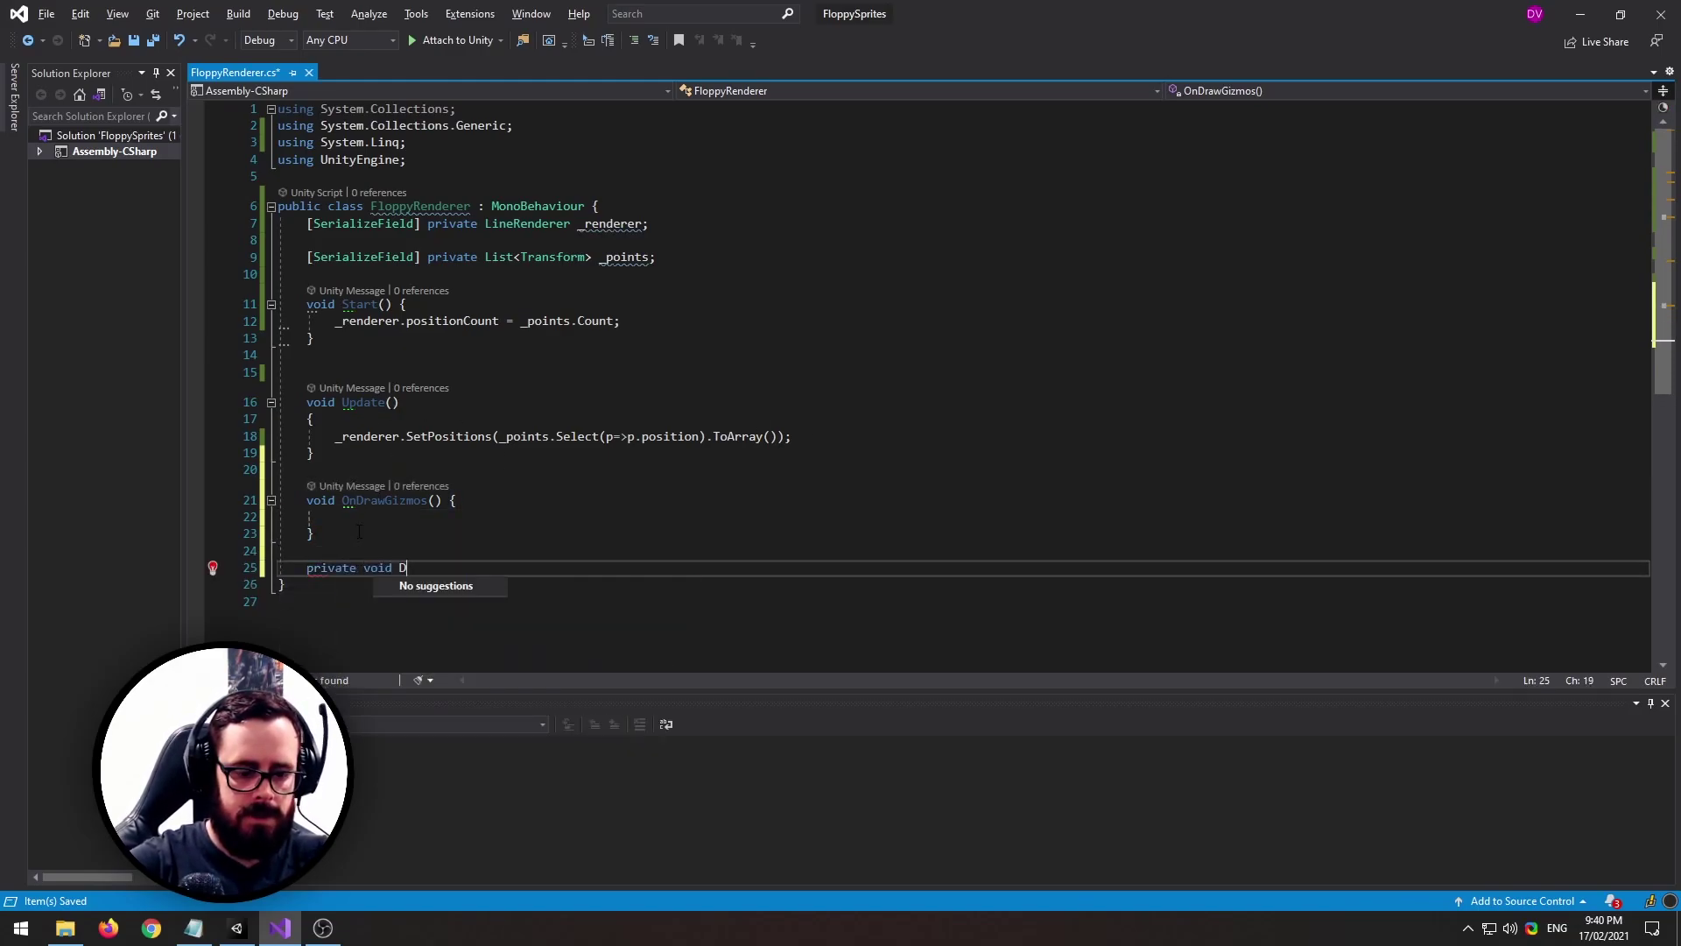
{"action": "type", "text": "rawLine() {"}
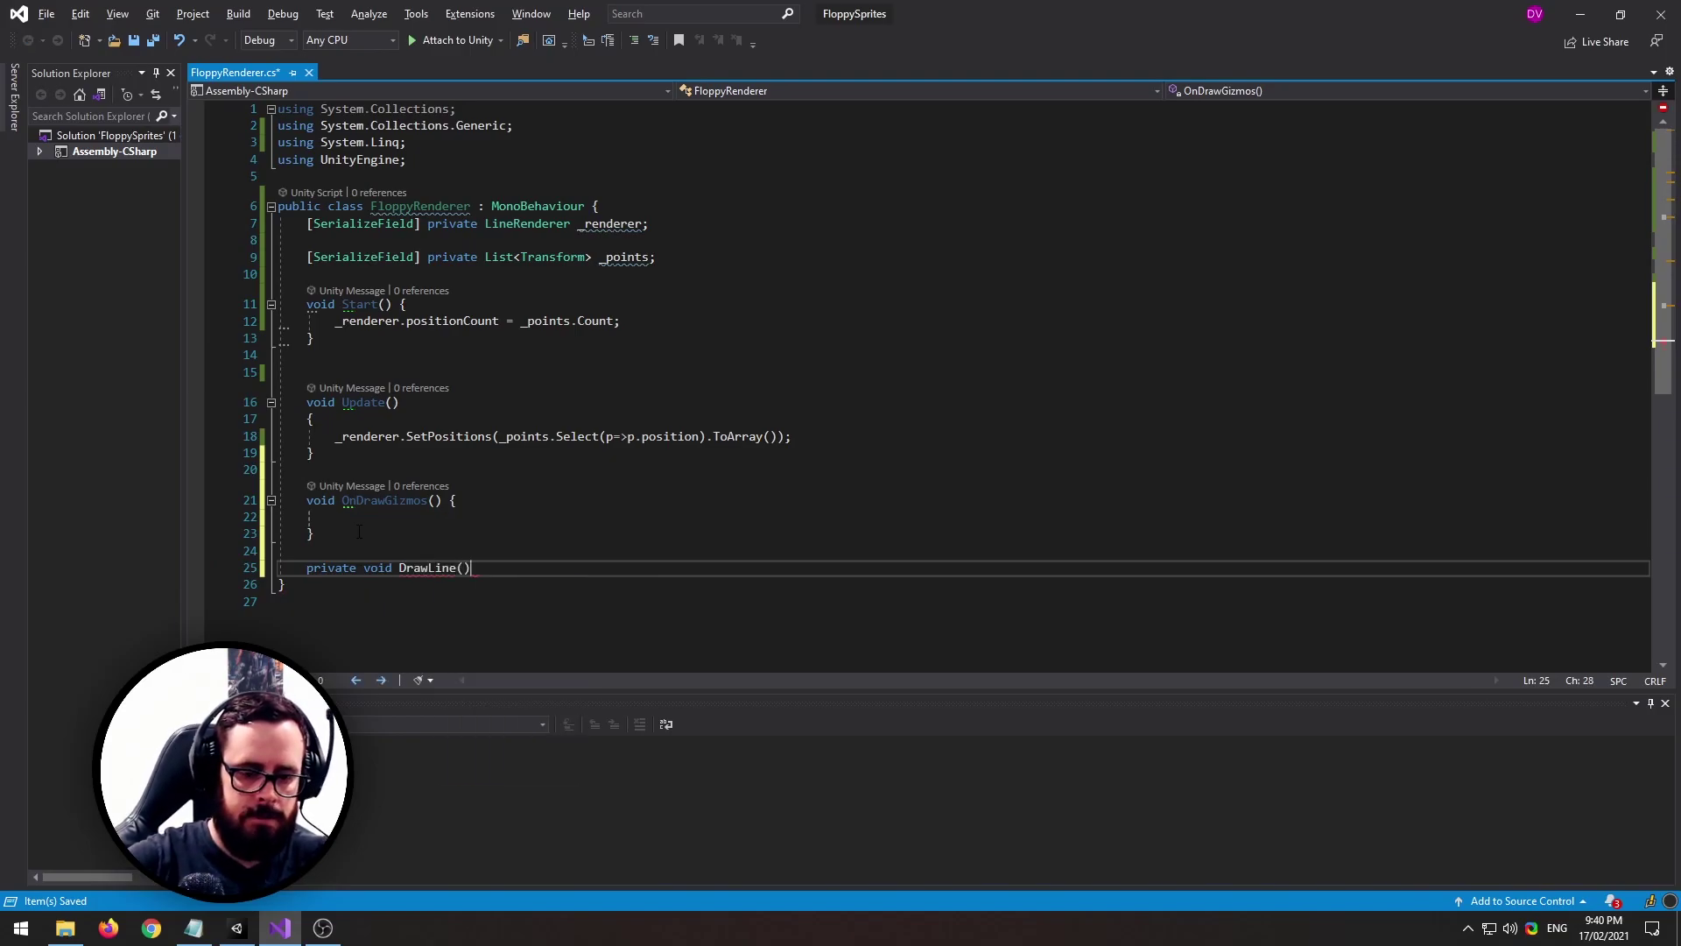
{"action": "key", "text": "Return"}
Move the SetPositions statement from Update into the DrawLine method
{"action": "left_click_drag", "start_coordinate": [793, 436], "coordinate": [329, 436]}
{"action": "key", "text": "ctrl+x"}
{"action": "left_click", "coordinate": [350, 597]}
{"action": "key", "text": "ctrl+v"}
Call DrawLine(); from both OnDrawGizmos and Update, then save the script
{"action": "double_click", "coordinate": [428, 581]}
{"action": "key", "text": "ctrl+c"}
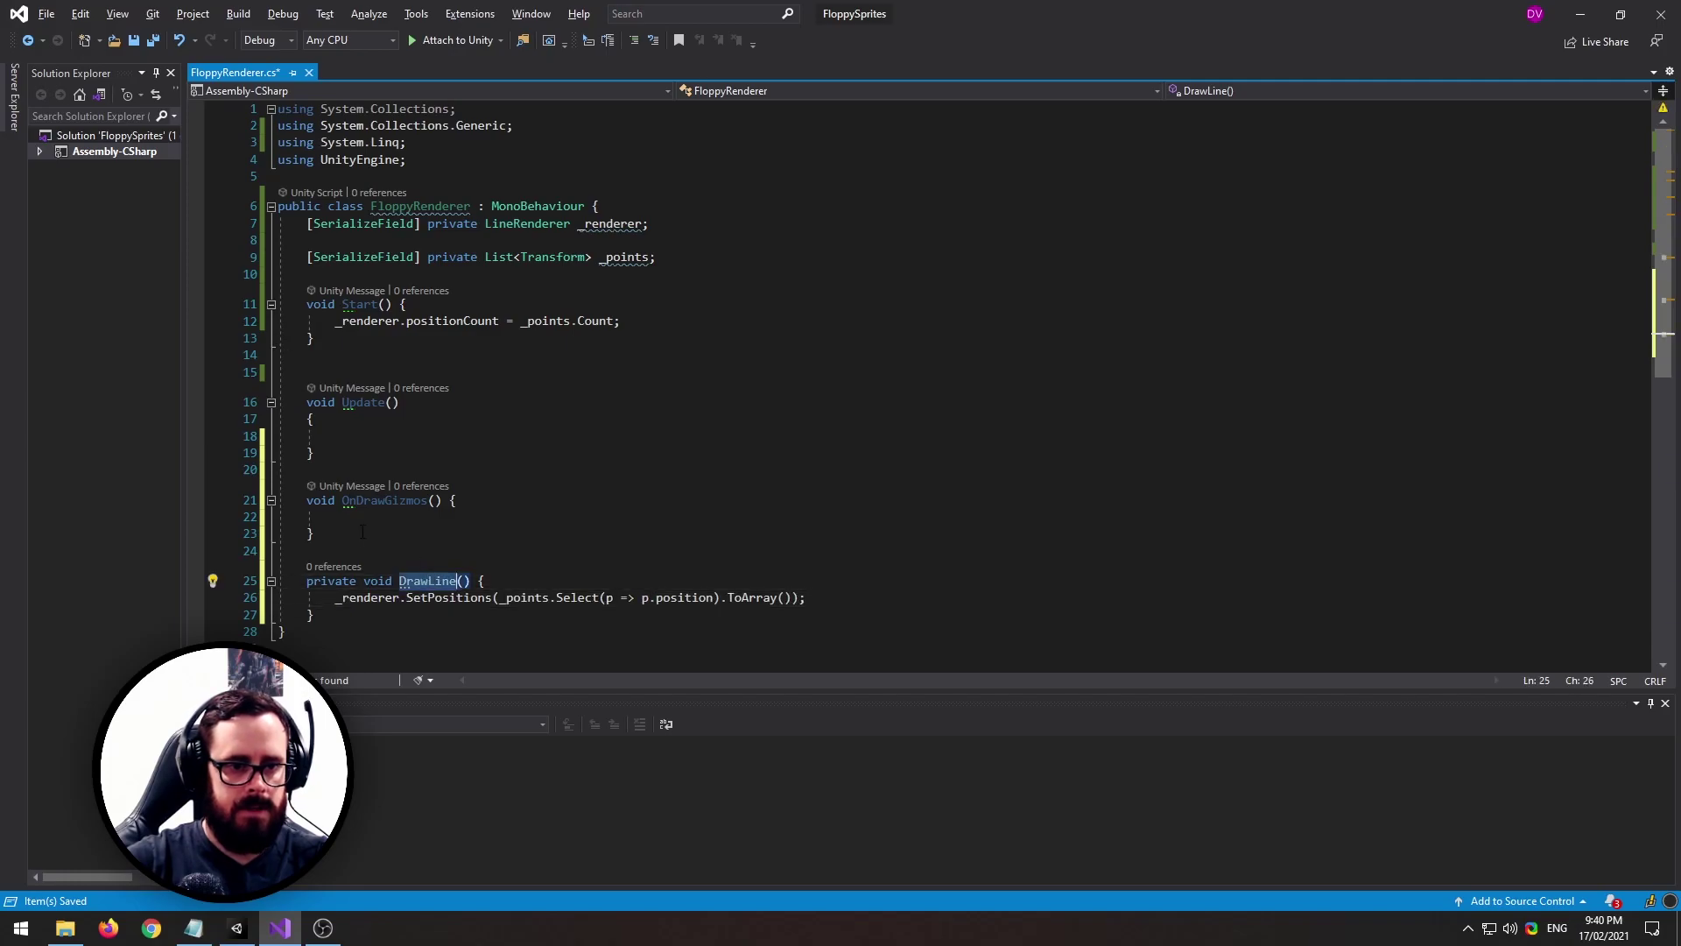
{"action": "left_click", "coordinate": [542, 518]}
{"action": "key", "text": "ctrl+v"}
{"action": "type", "text": "();"}
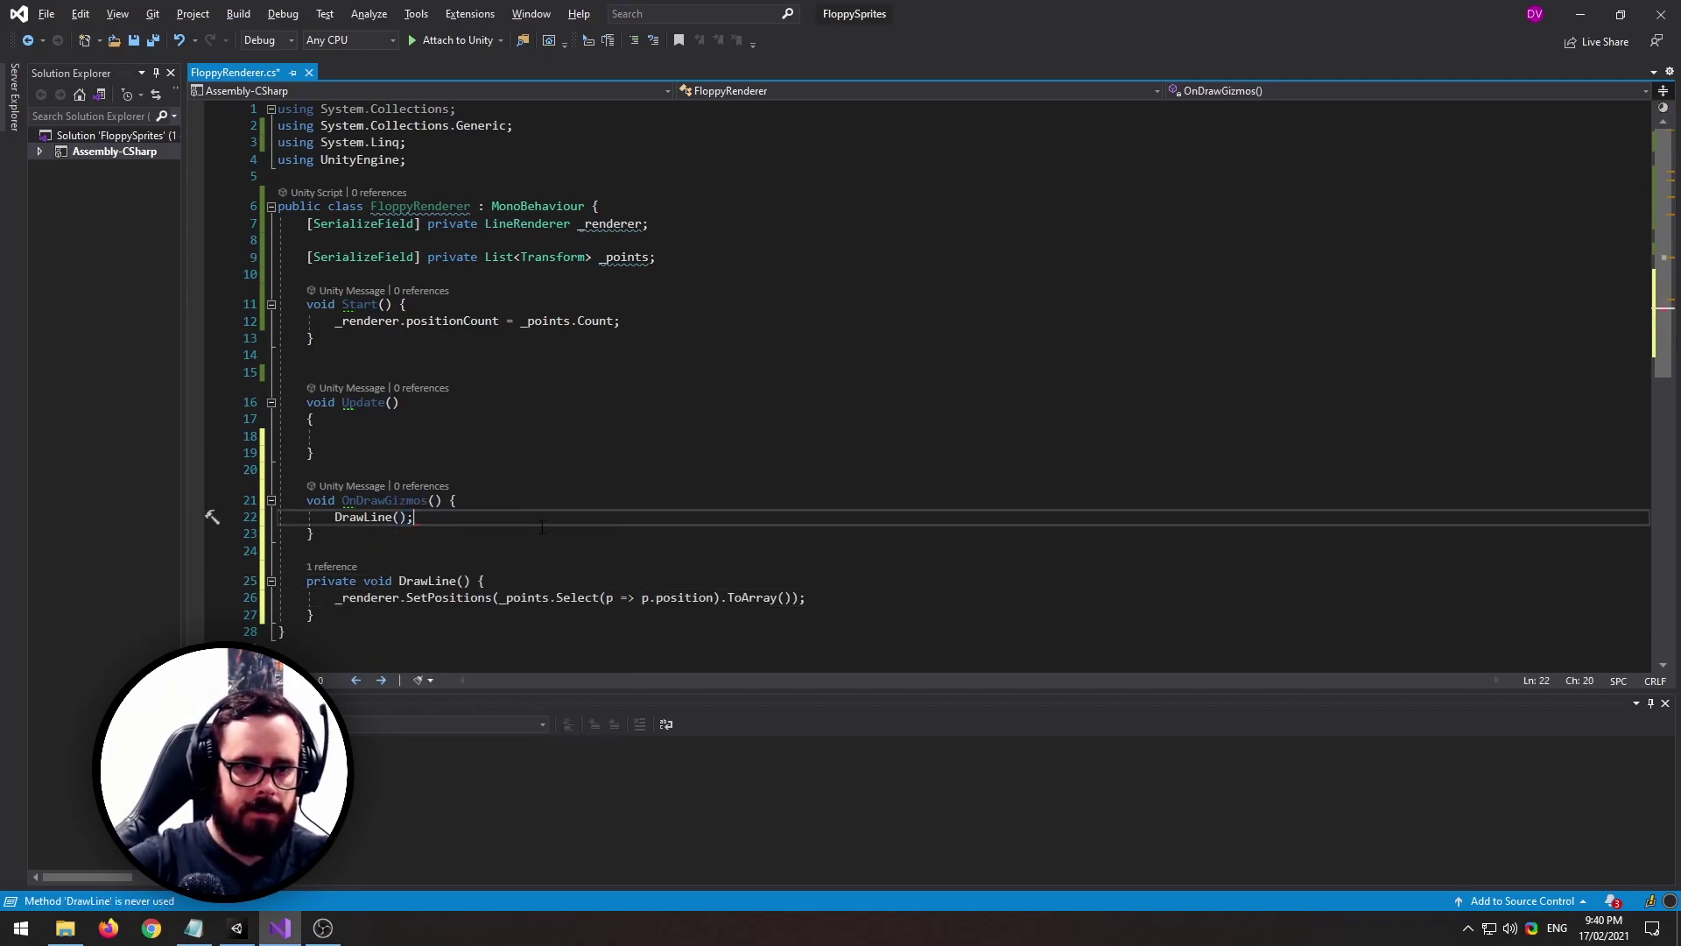
{"action": "left_click", "coordinate": [545, 438]}
{"action": "key", "text": "ctrl+v"}
{"action": "type", "text": "();"}
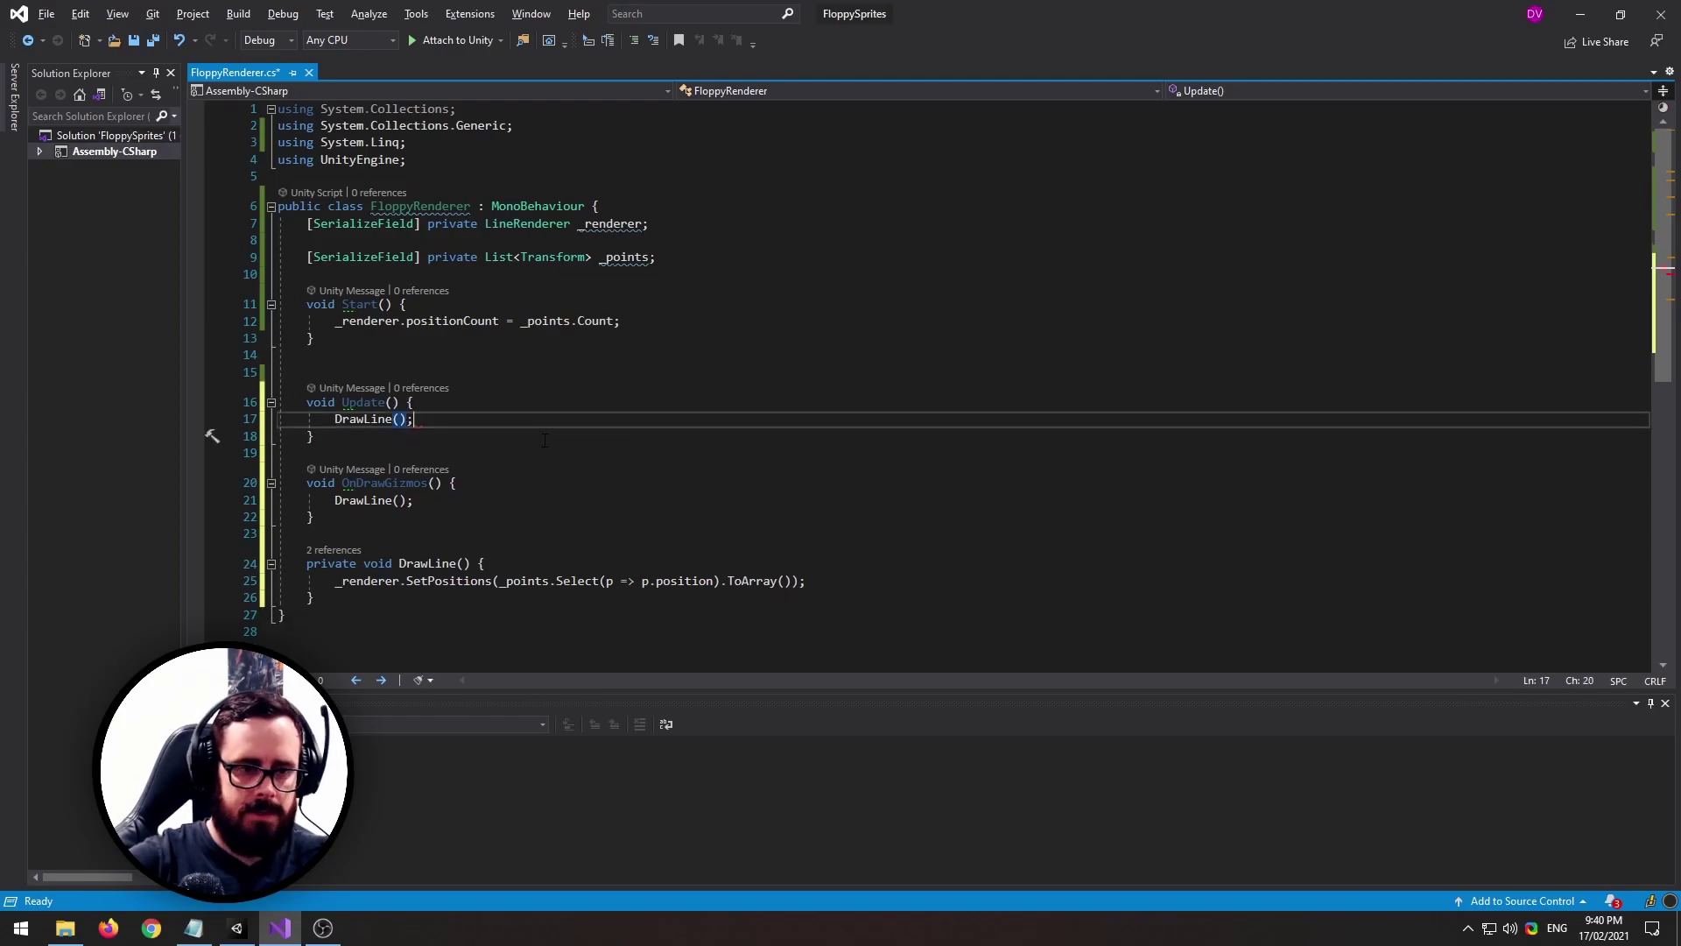
{"action": "key", "text": "ctrl+s"}
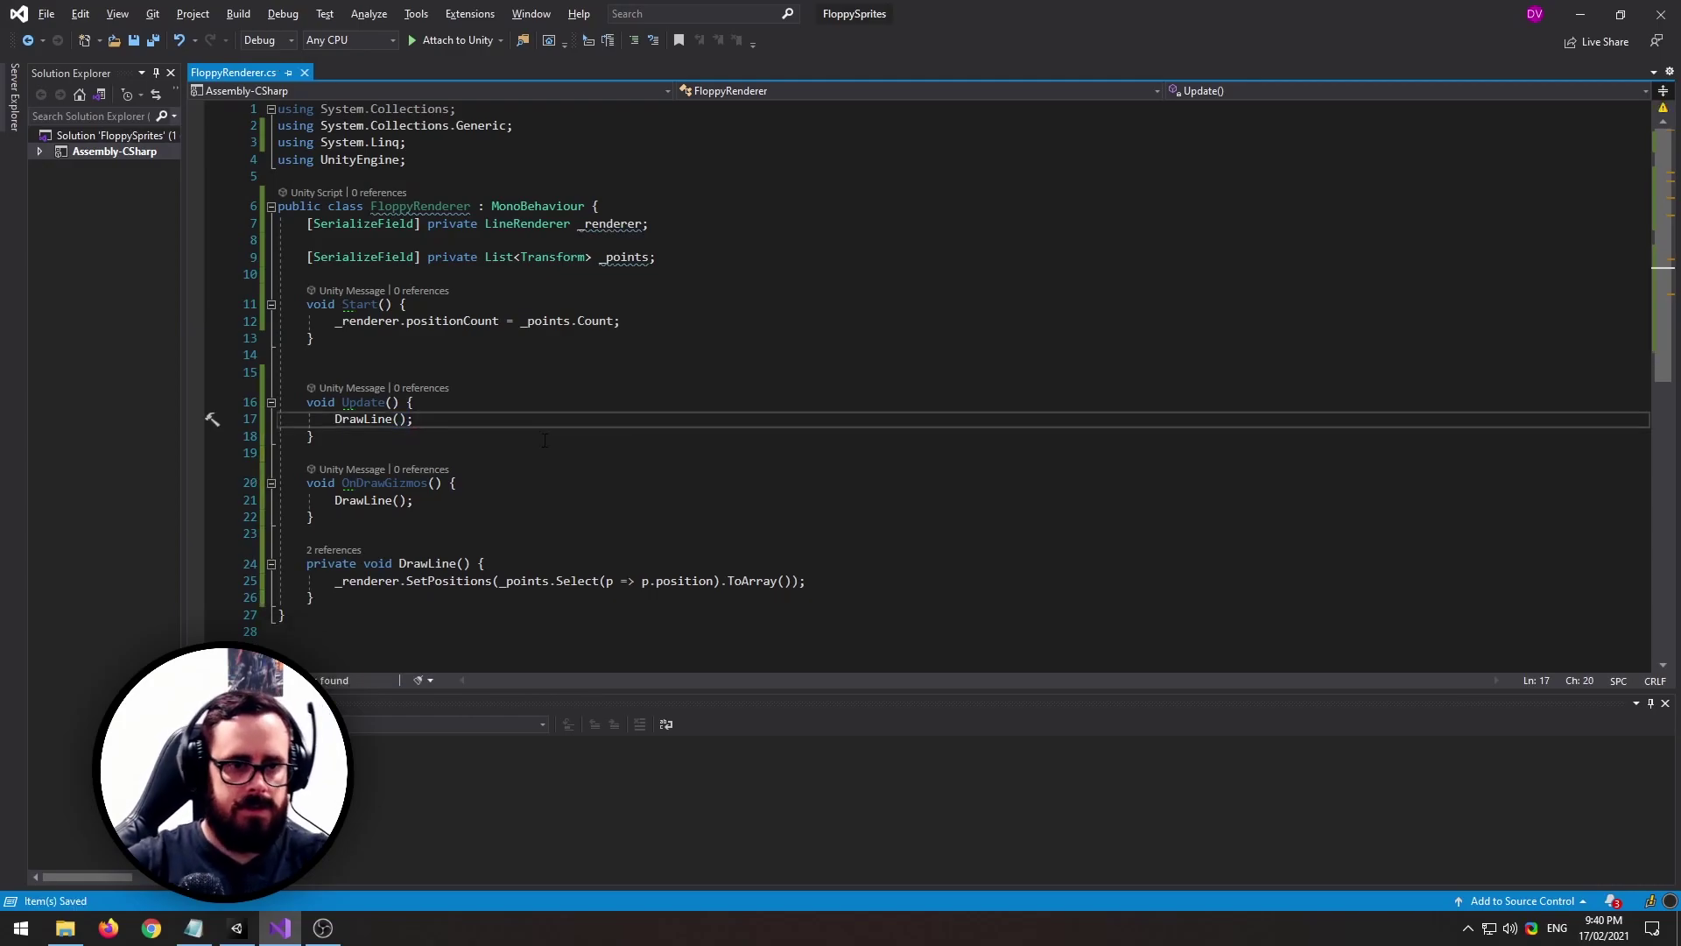
Copy the _renderer.positionCount = _points.Count line from Start into OnDrawGizmos, then save
{"action": "left_click", "coordinate": [243, 930]}
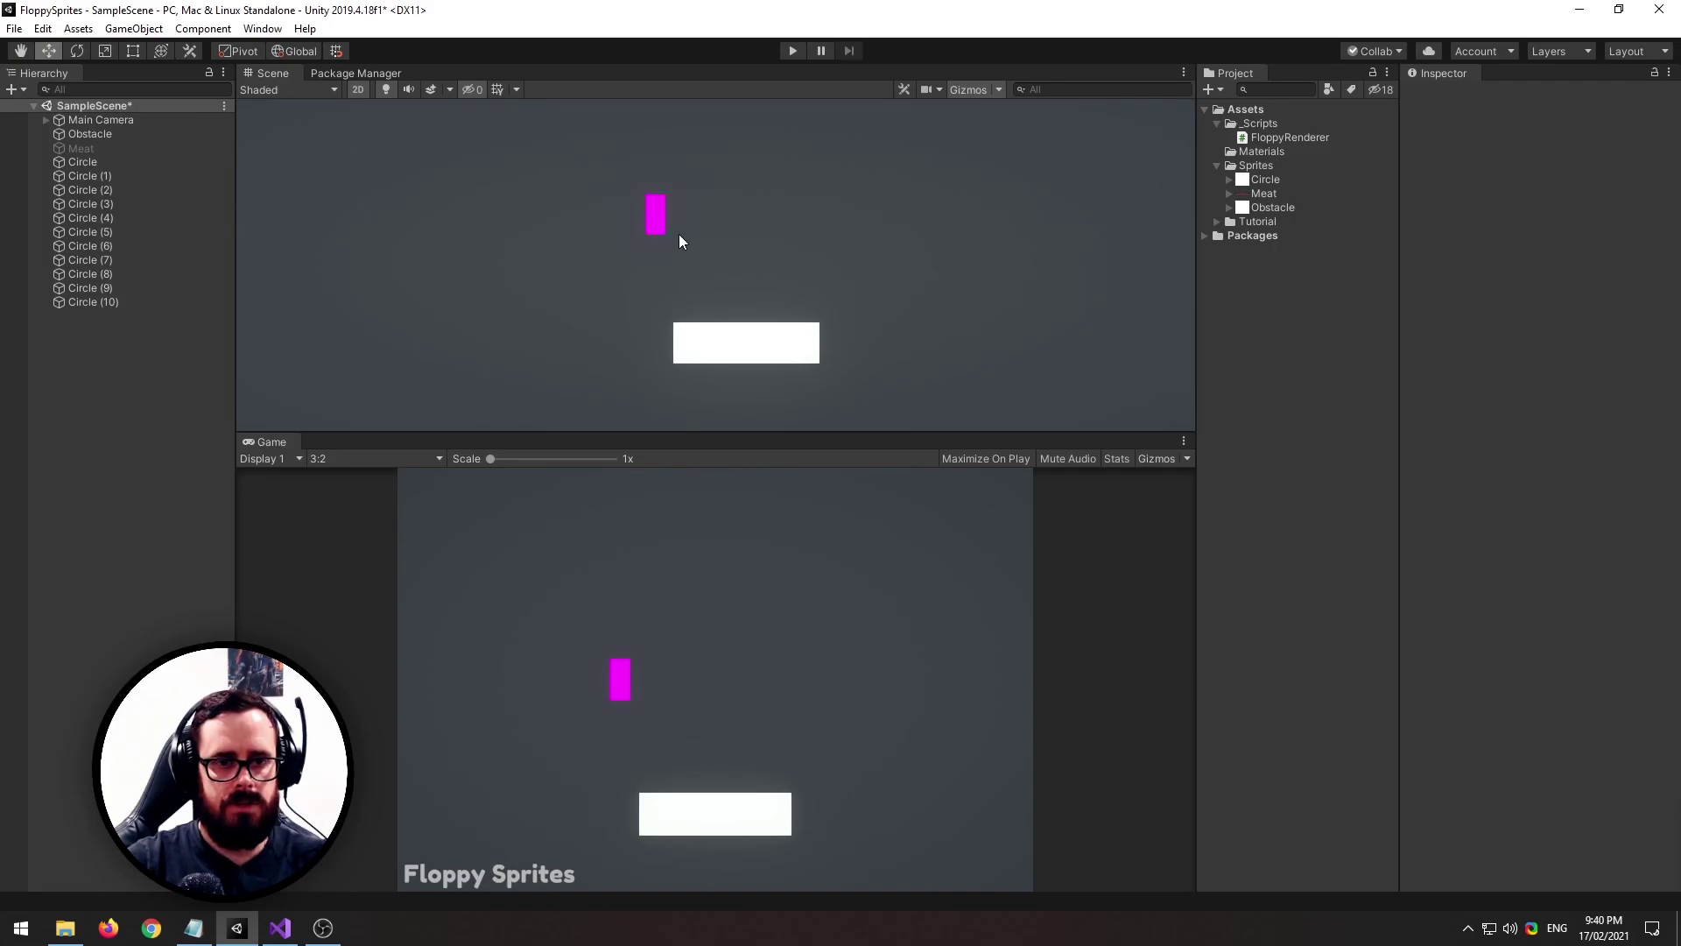
{"action": "key", "text": "alt+Tab"}
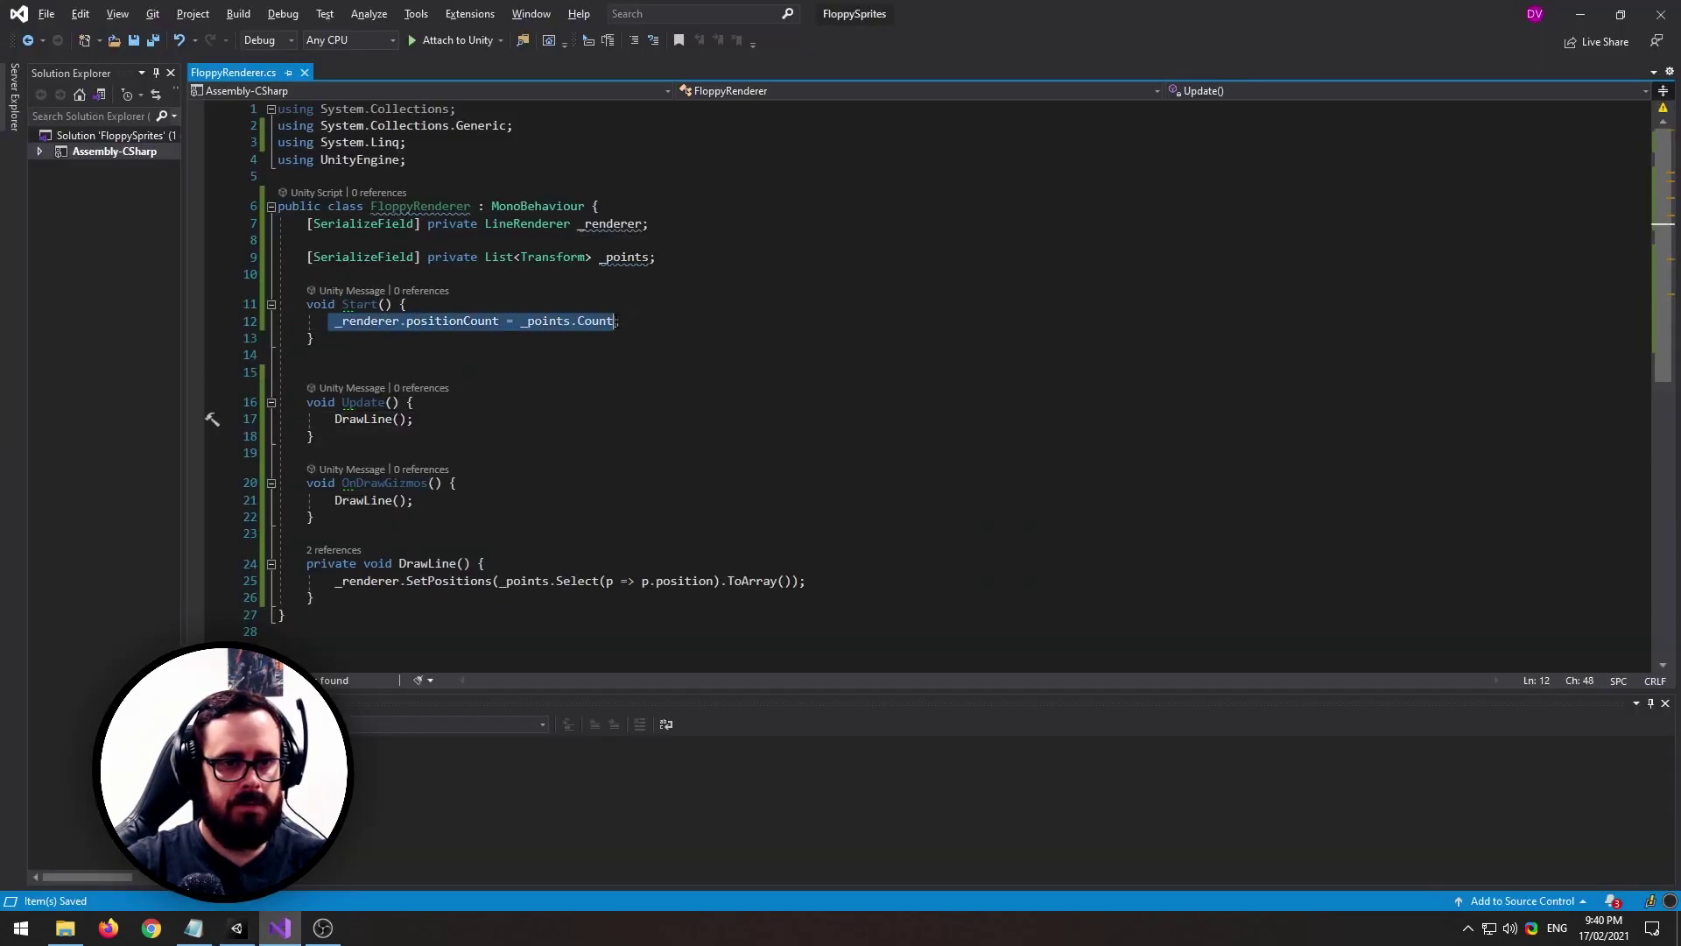
{"action": "left_click", "coordinate": [614, 350]}
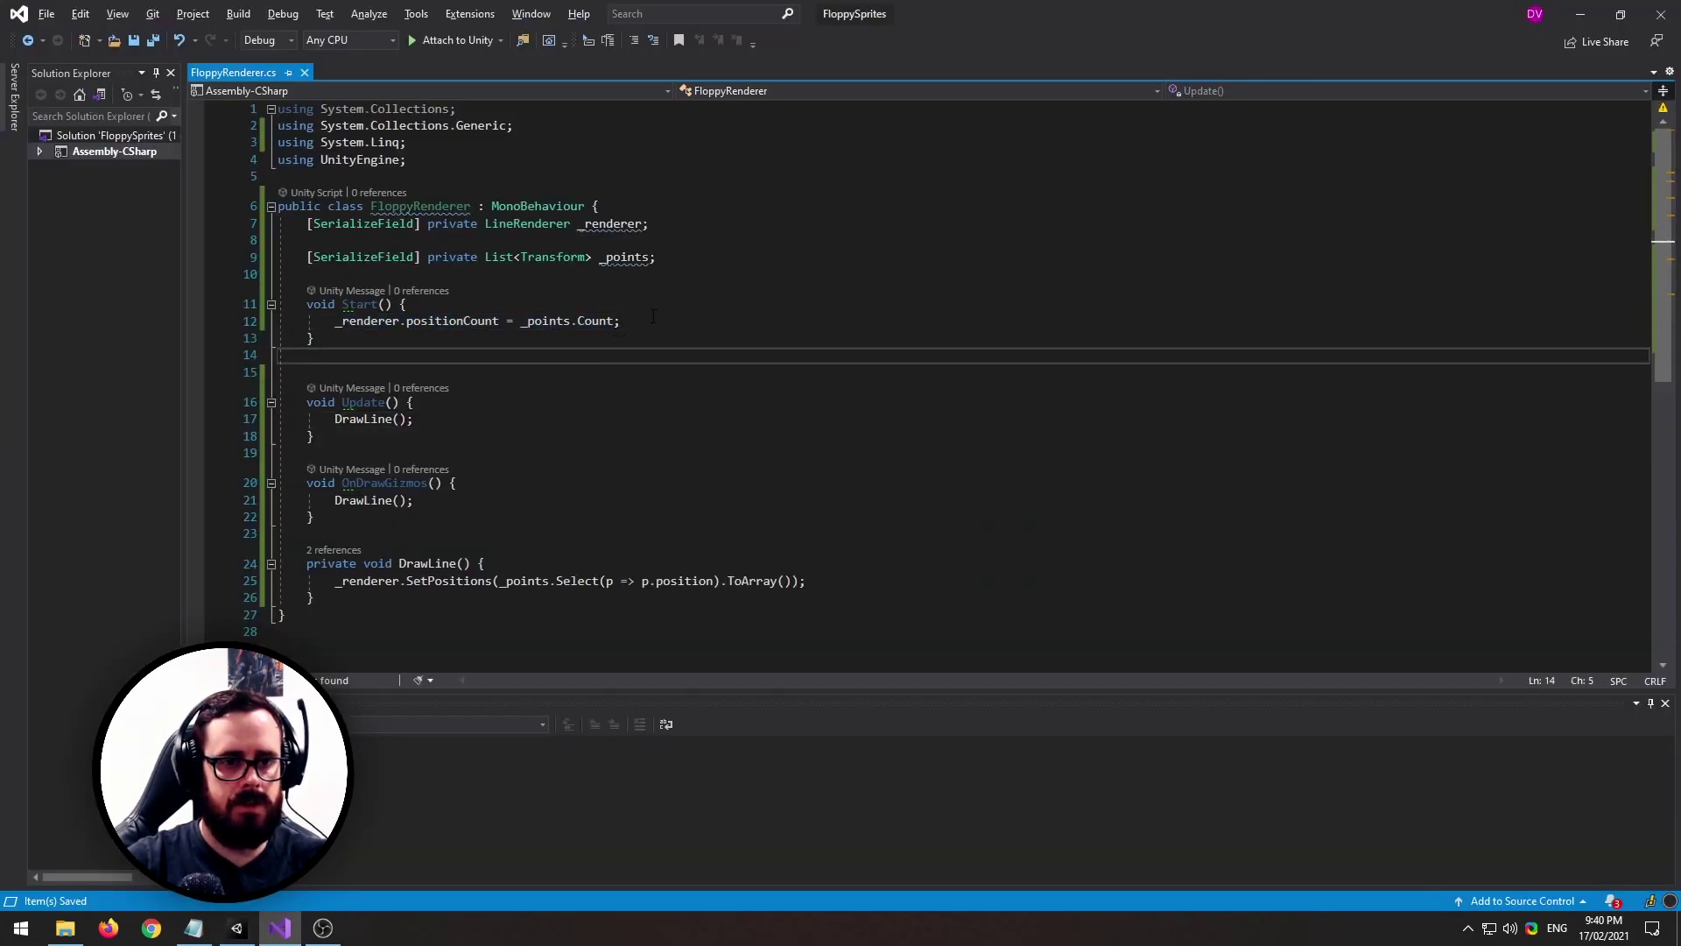
{"action": "left_click_drag", "start_coordinate": [620, 321], "coordinate": [329, 321]}
{"action": "key", "text": "ctrl+c"}
{"action": "left_click", "coordinate": [503, 482]}
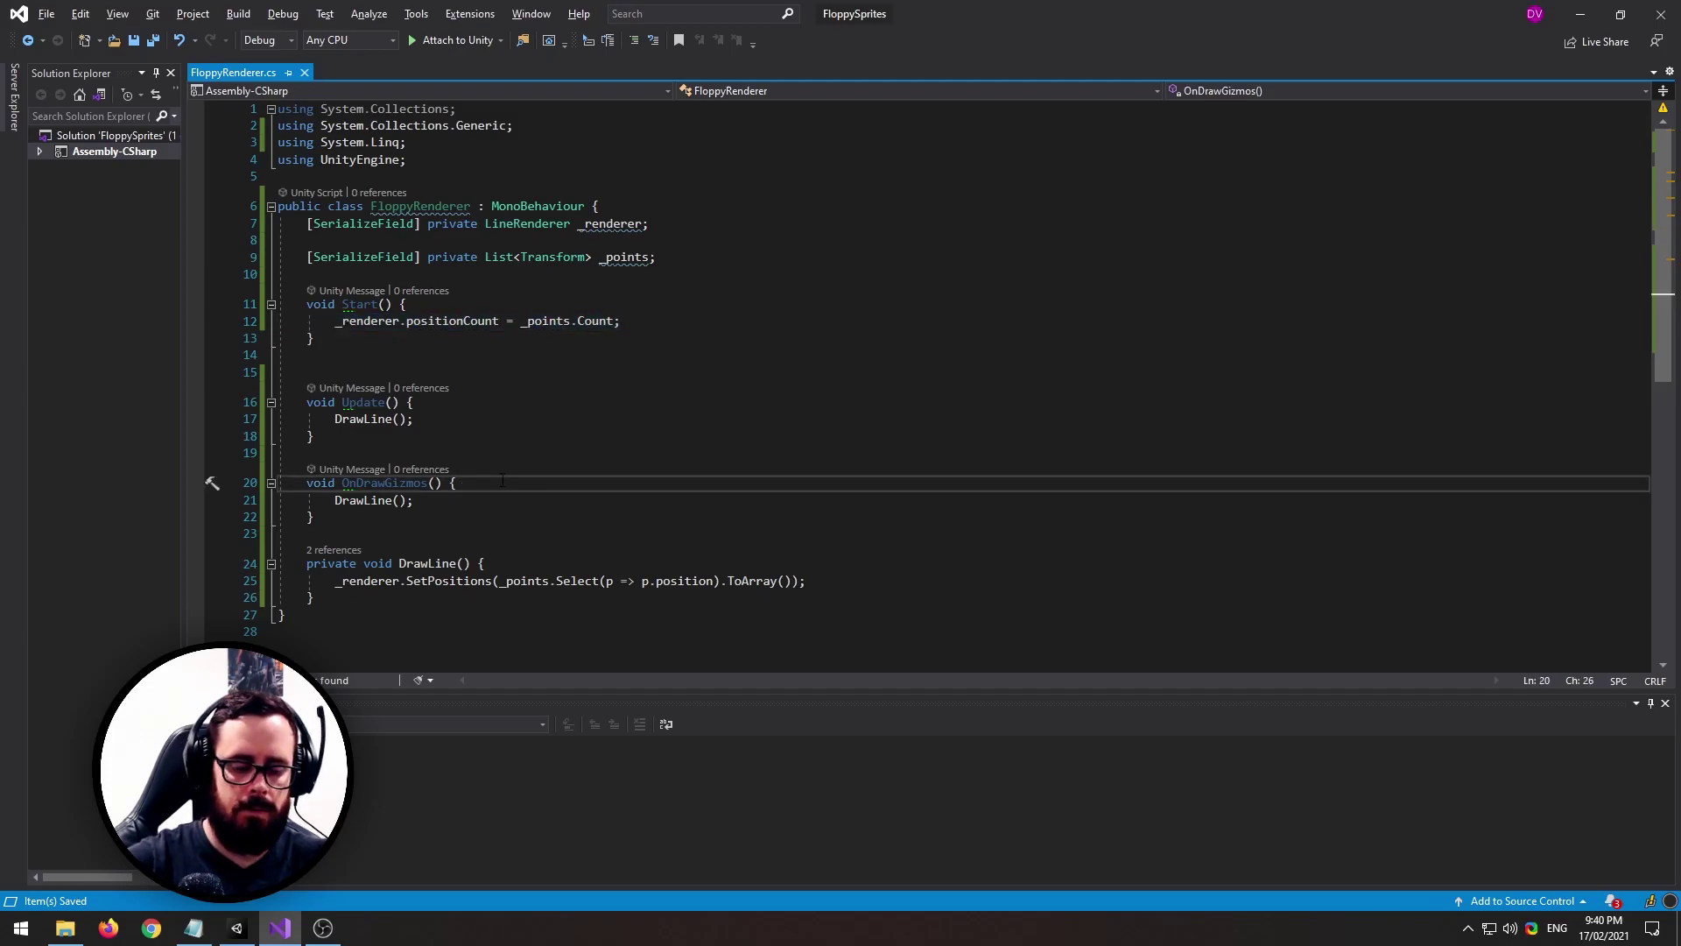
{"action": "key", "text": "Return"}
{"action": "key", "text": "ctrl+v"}
{"action": "key", "text": "ctrl+s"}
Review the finished OnDrawGizmos method, then return to the Unity editor
{"action": "left_click", "coordinate": [570, 437]}
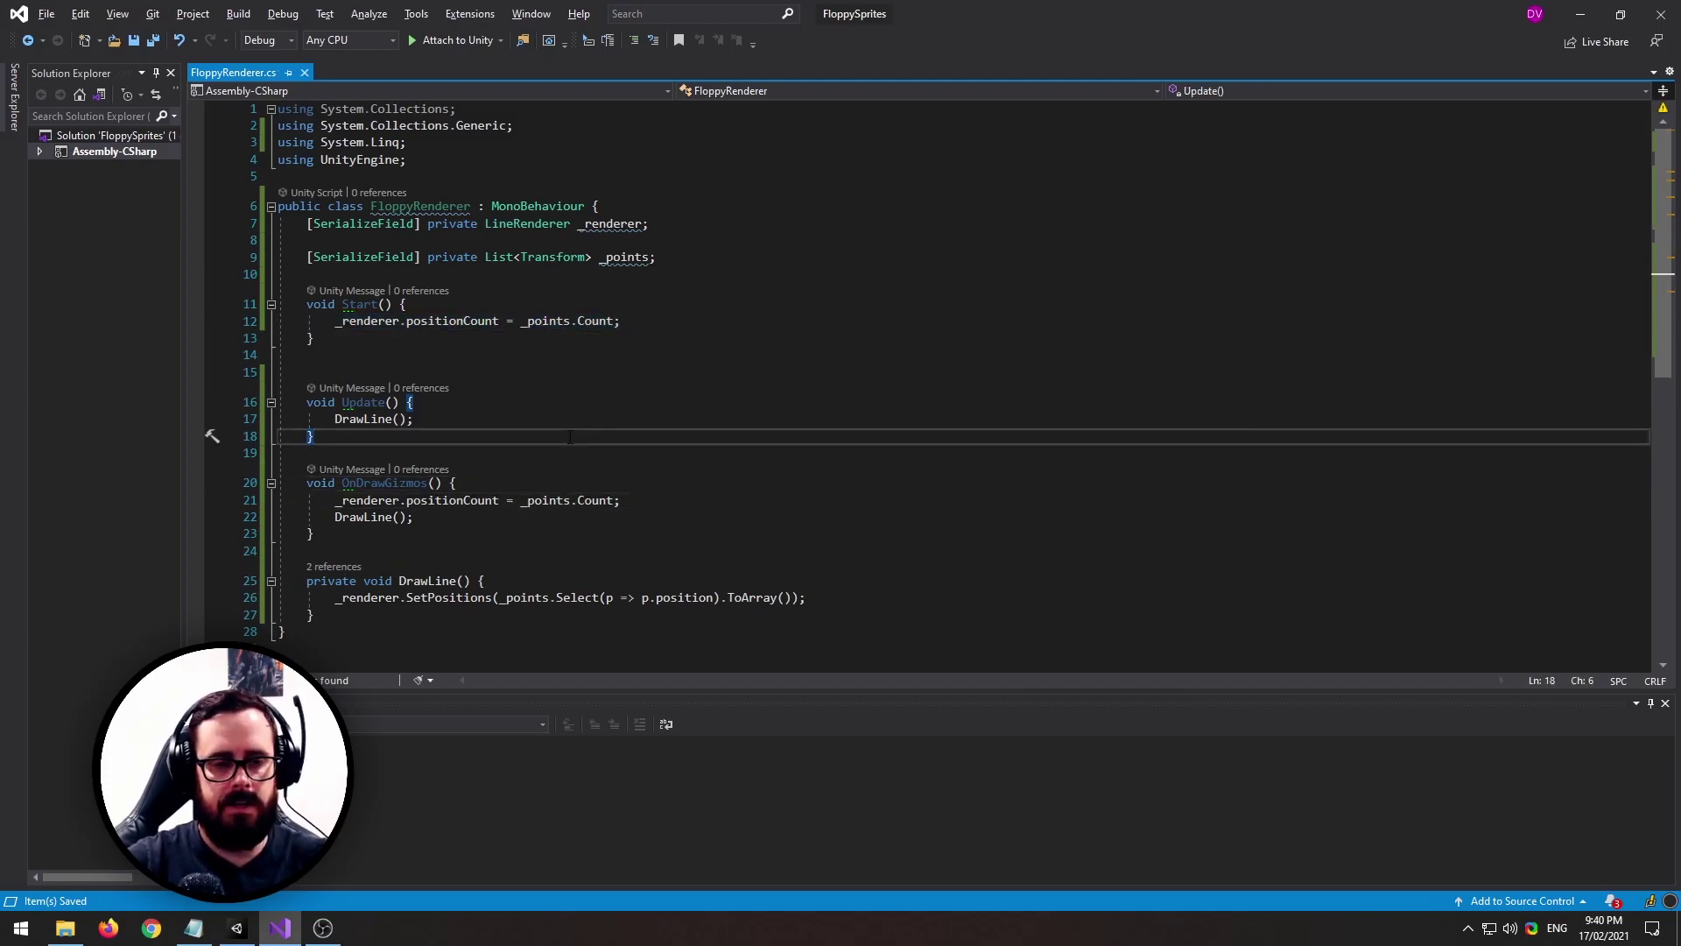
{"action": "key", "text": "alt+Tab"}
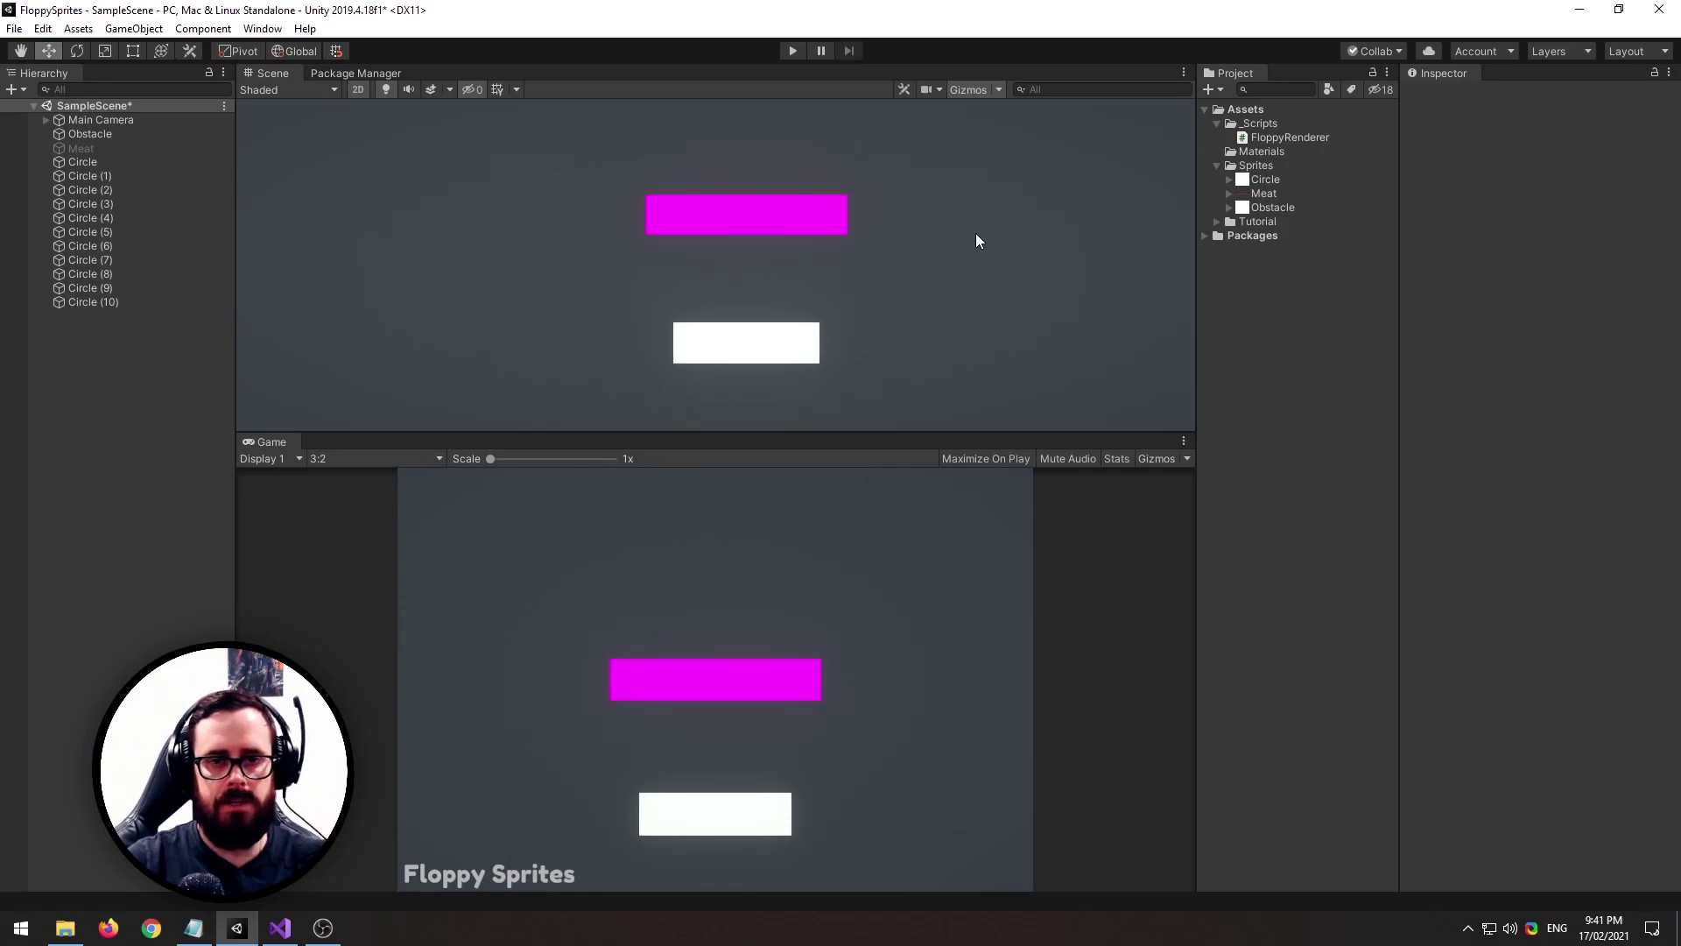
{"action": "key", "text": "alt+Tab"}
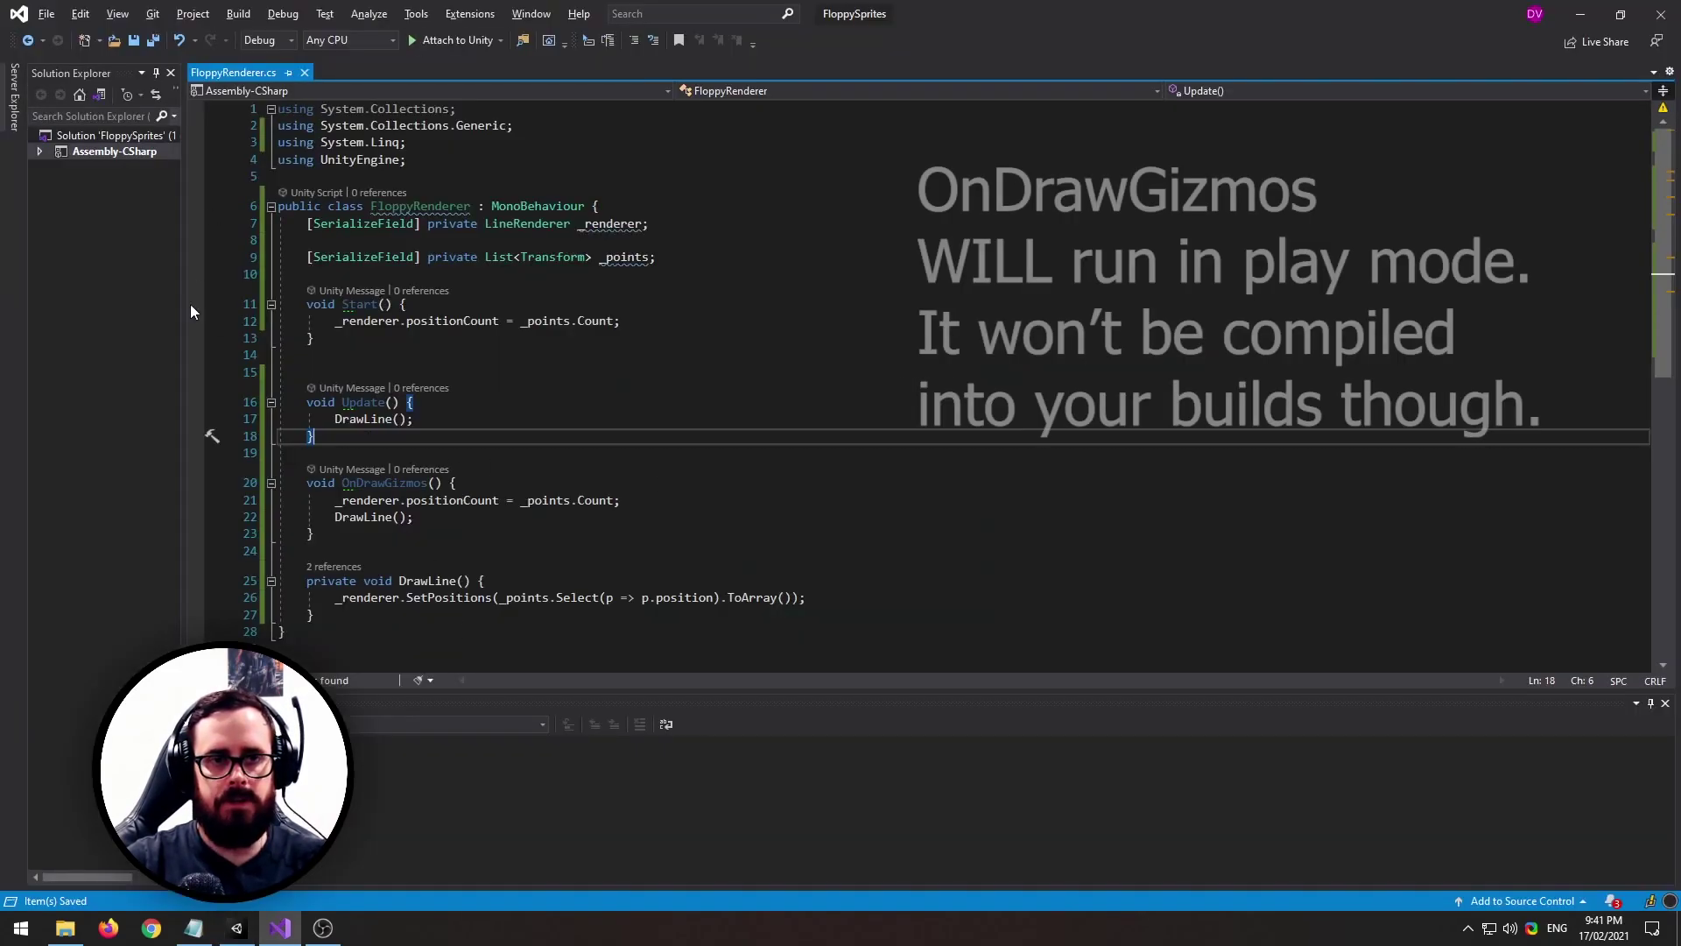
{"action": "left_click_drag", "start_coordinate": [404, 537], "coordinate": [284, 482]}
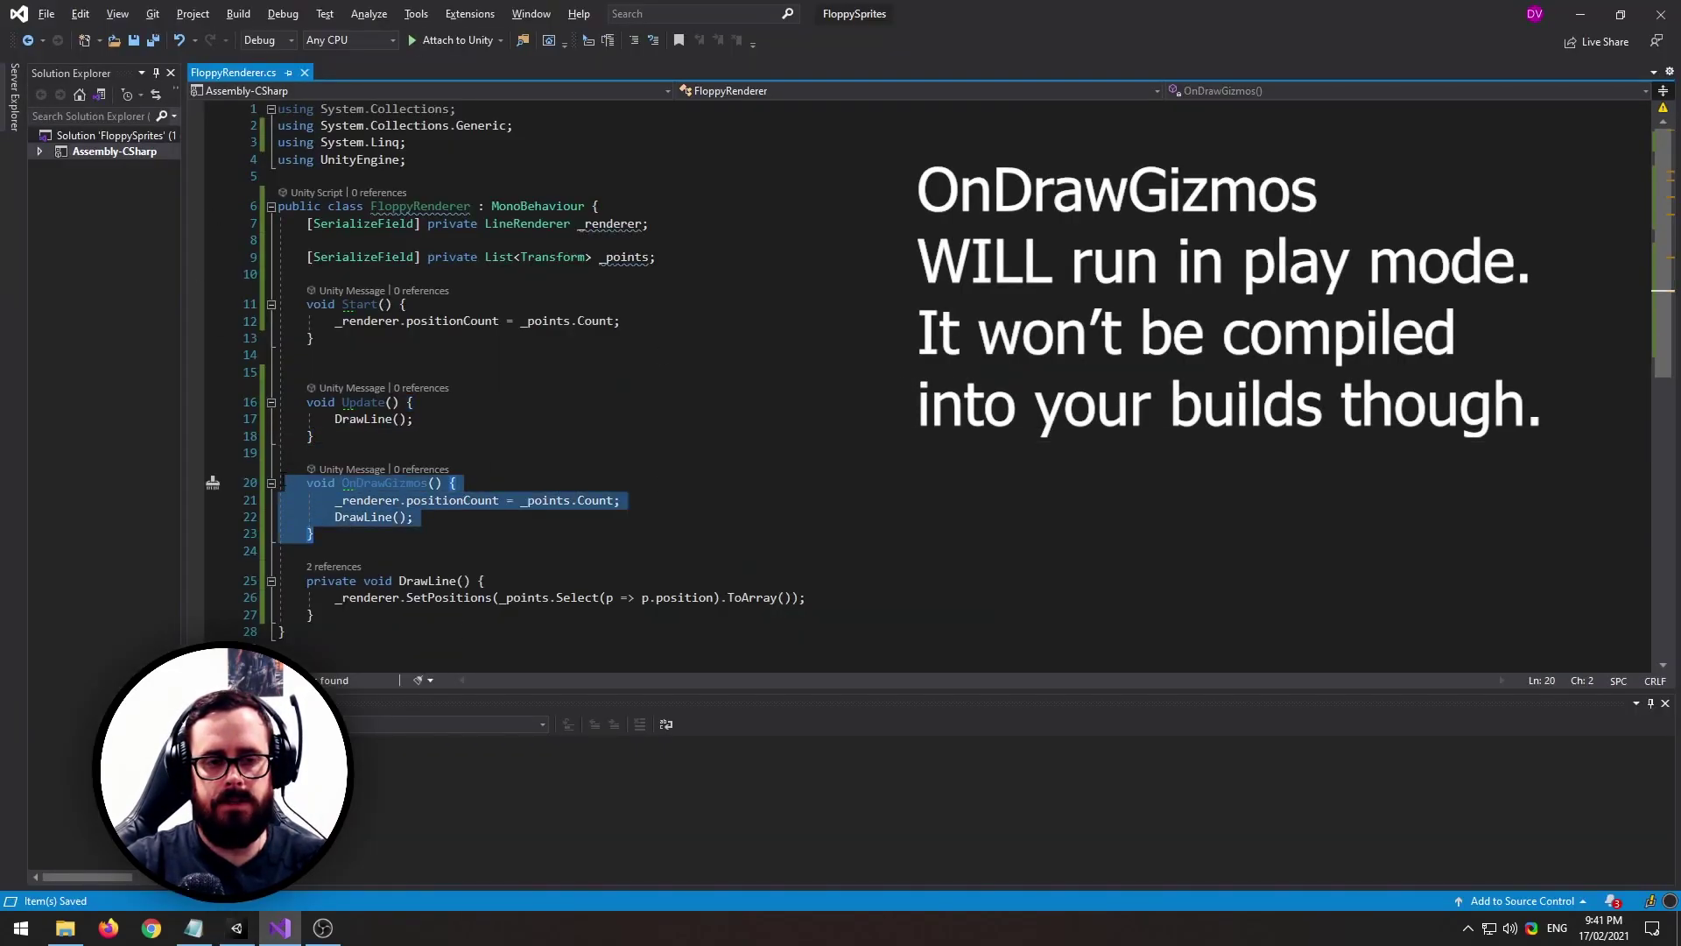
{"action": "left_click", "coordinate": [400, 453]}
{"action": "key", "text": "alt+Tab"}
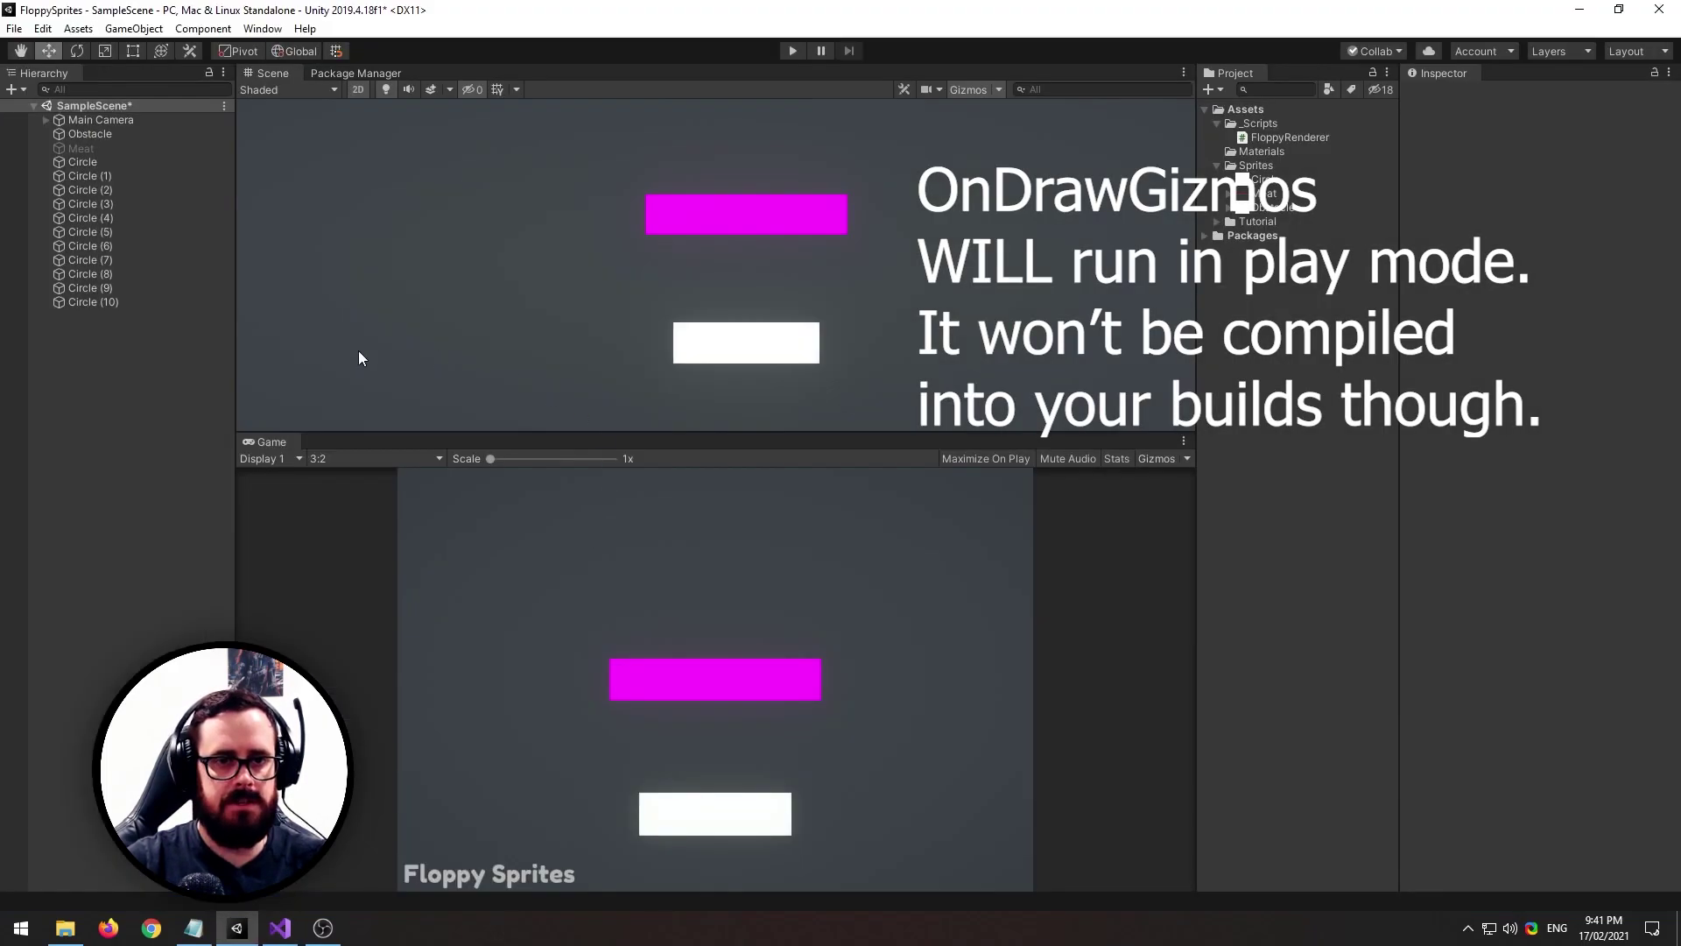
Set Circle's Line Renderer End Cap Vertices to 3 for rounded line ends
{"action": "left_click", "coordinate": [96, 161]}
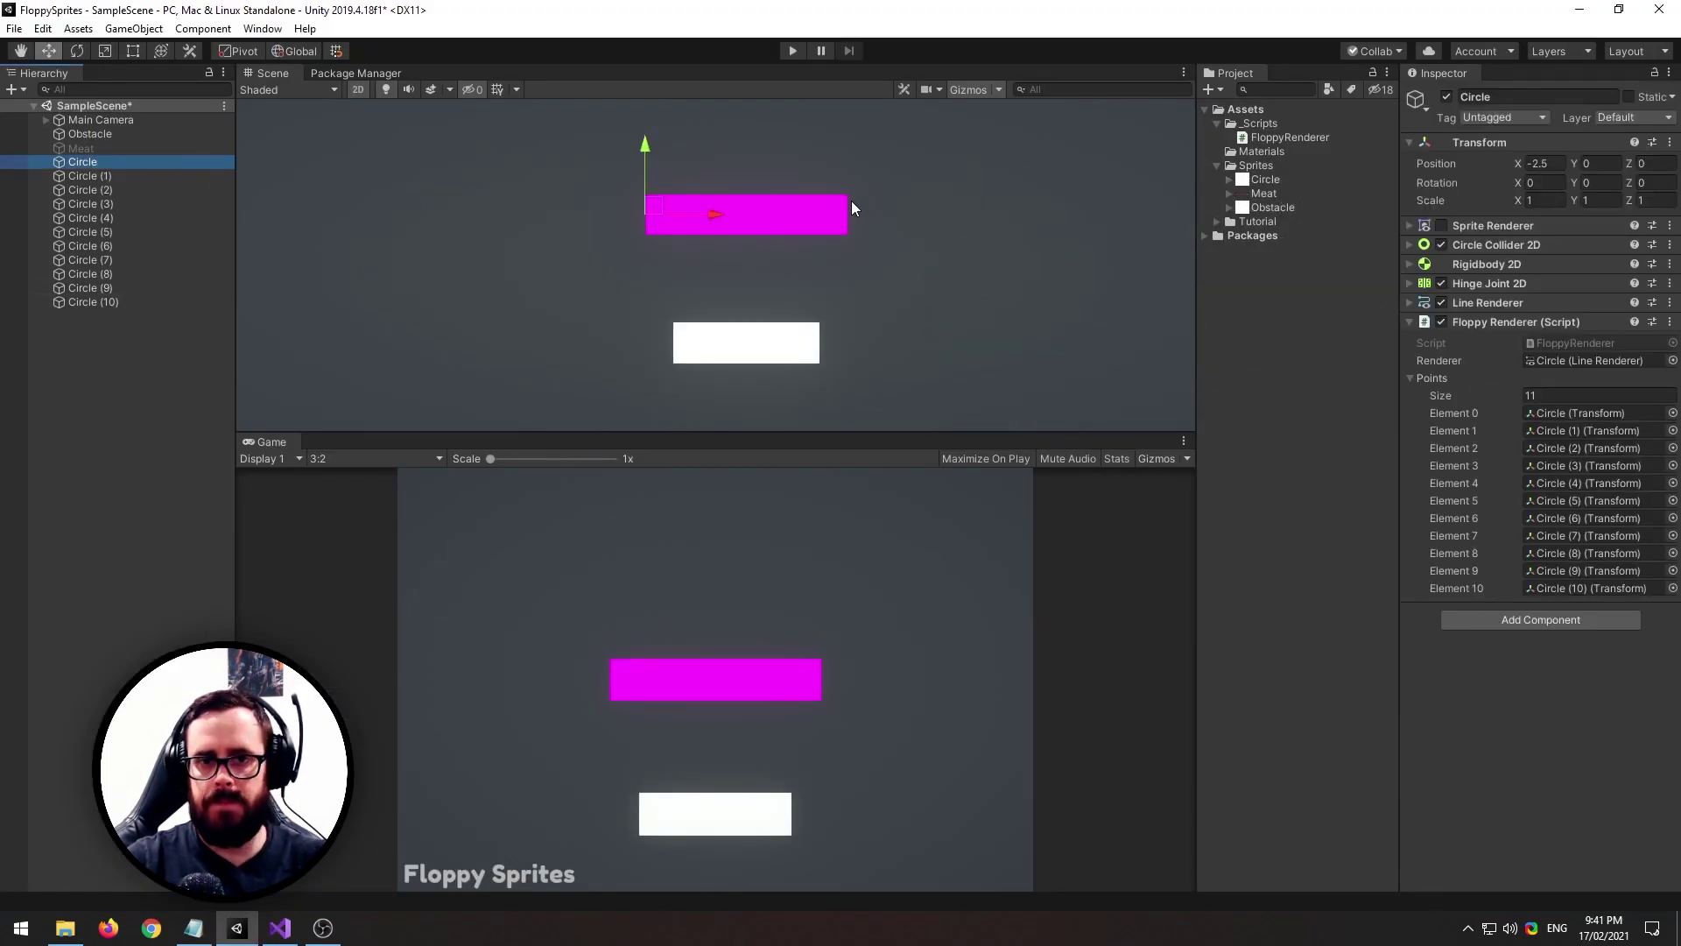
{"action": "left_click", "coordinate": [1493, 303]}
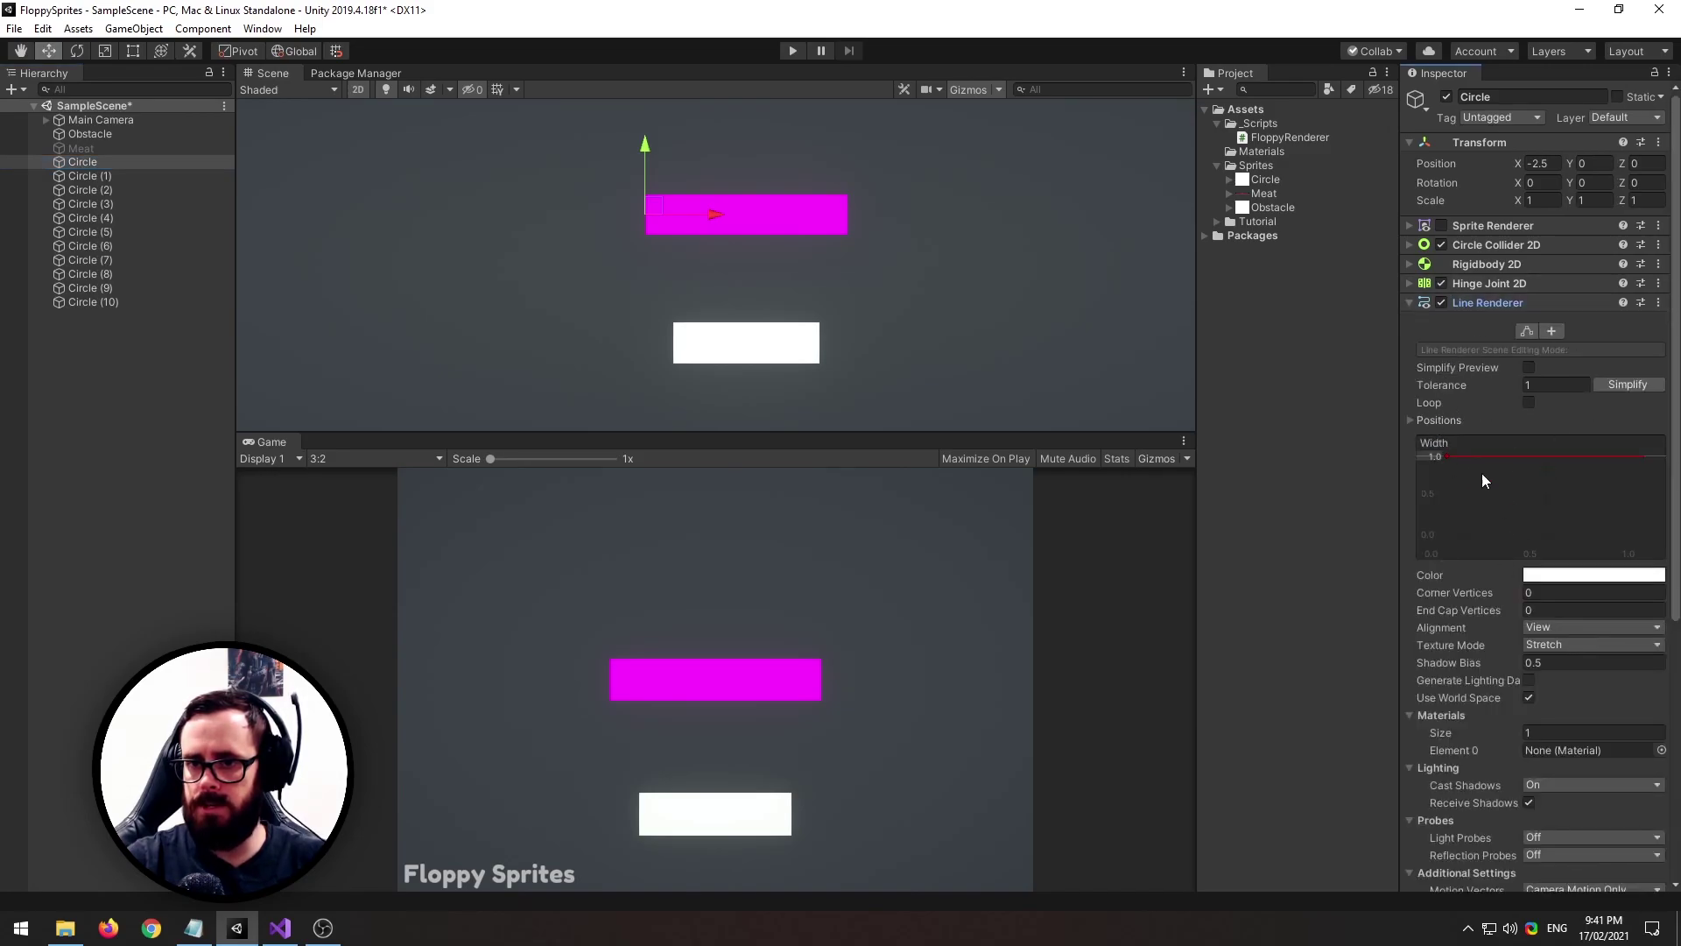
{"action": "type", "text": "3"}
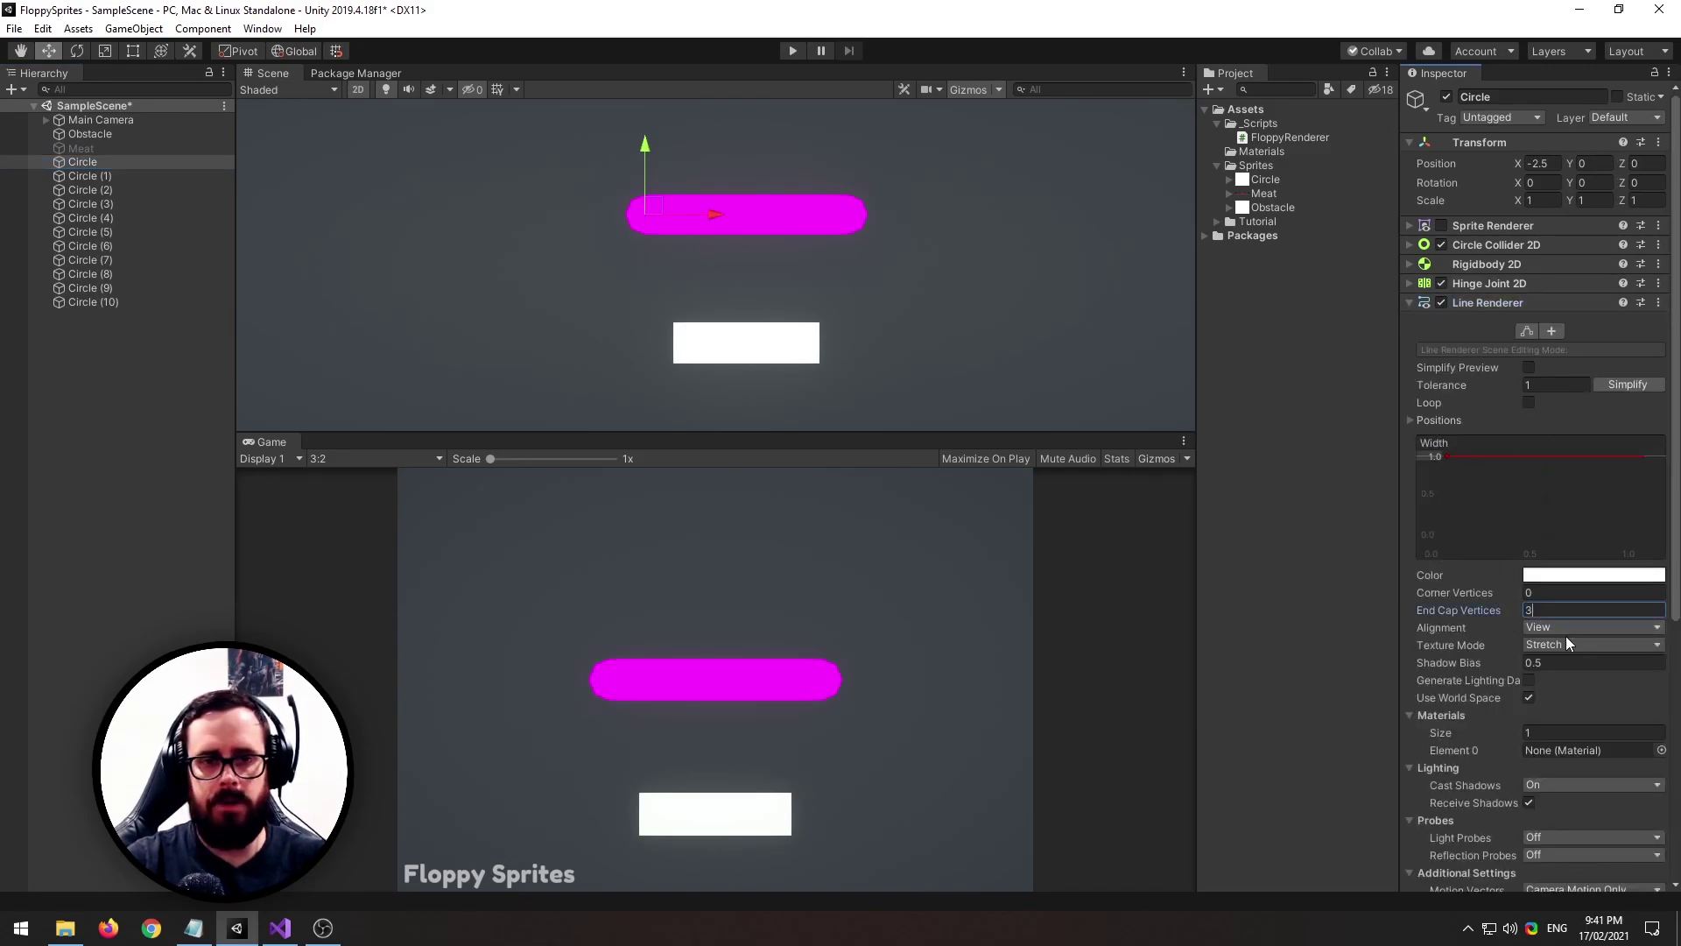
{"action": "left_click", "coordinate": [160, 470]}
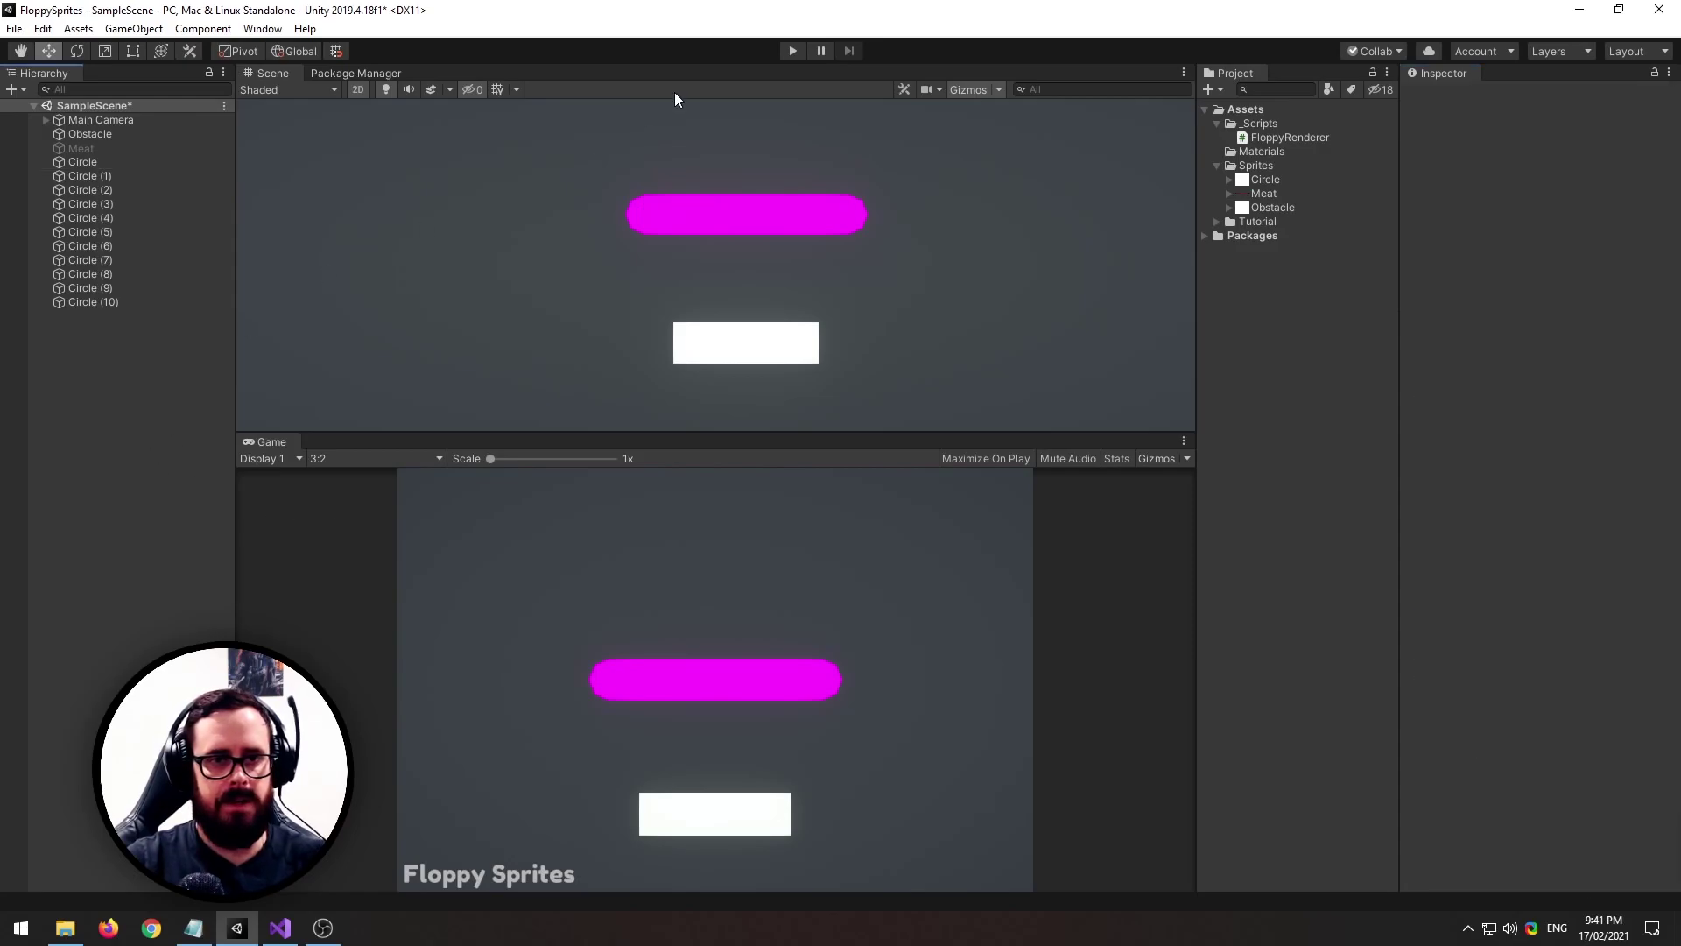
Play the scene briefly to watch the line fall, then stop and reselect Circle
{"action": "left_click", "coordinate": [792, 51]}
{"action": "left_click", "coordinate": [793, 51]}
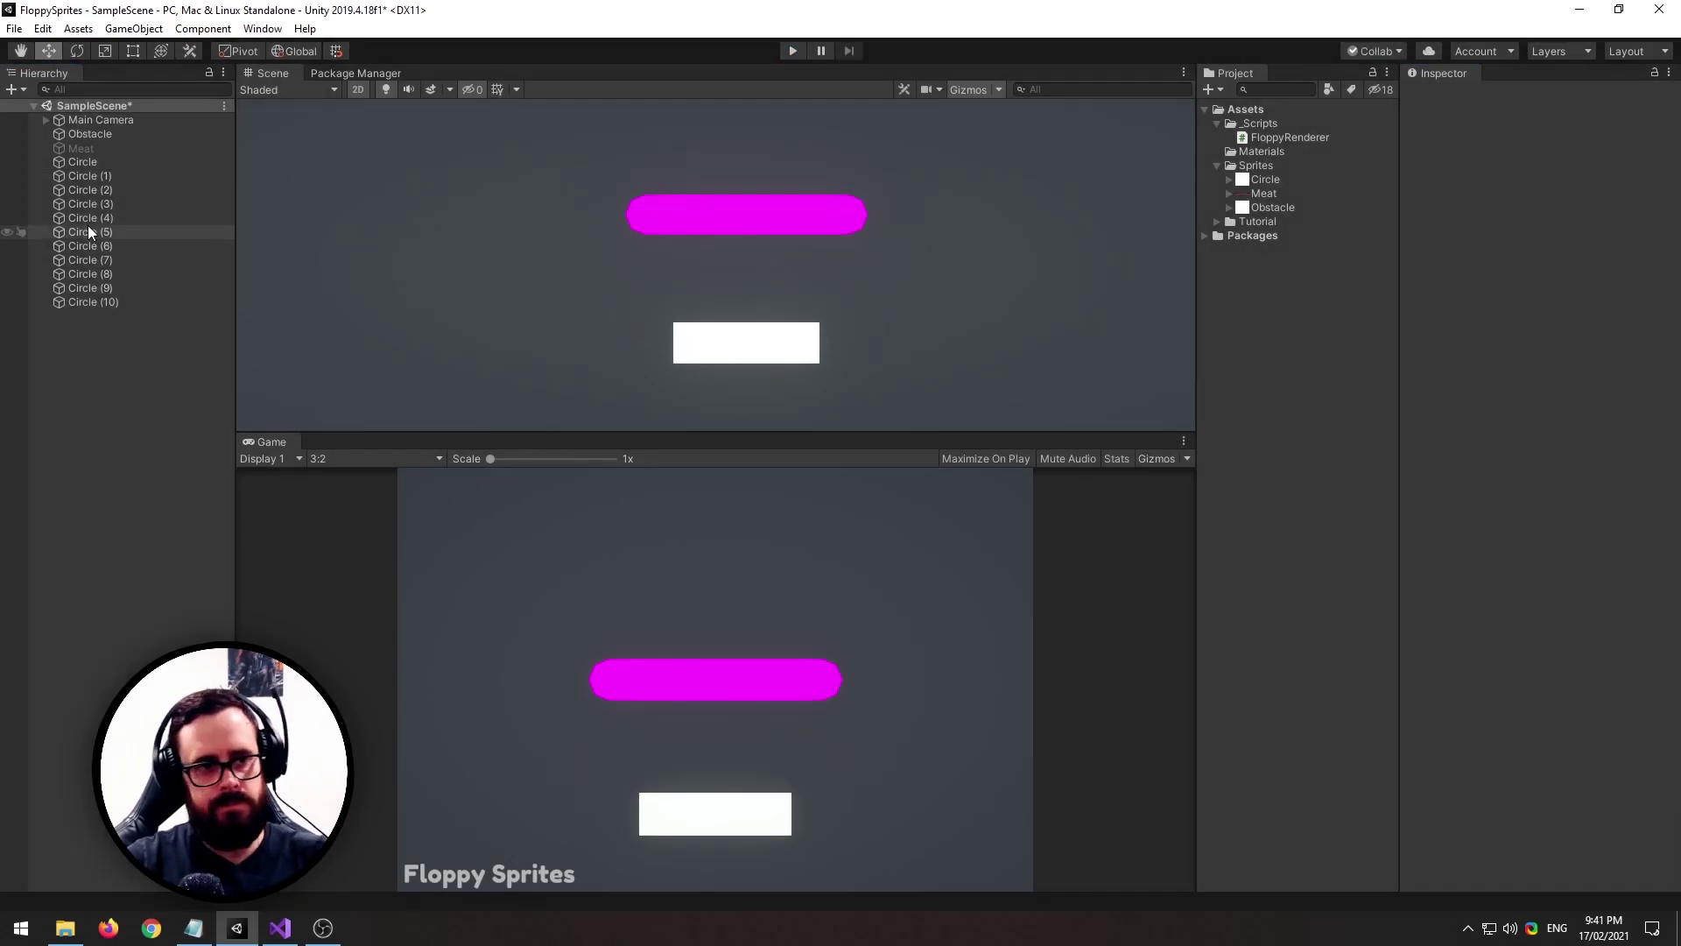
{"action": "left_click", "coordinate": [106, 164]}
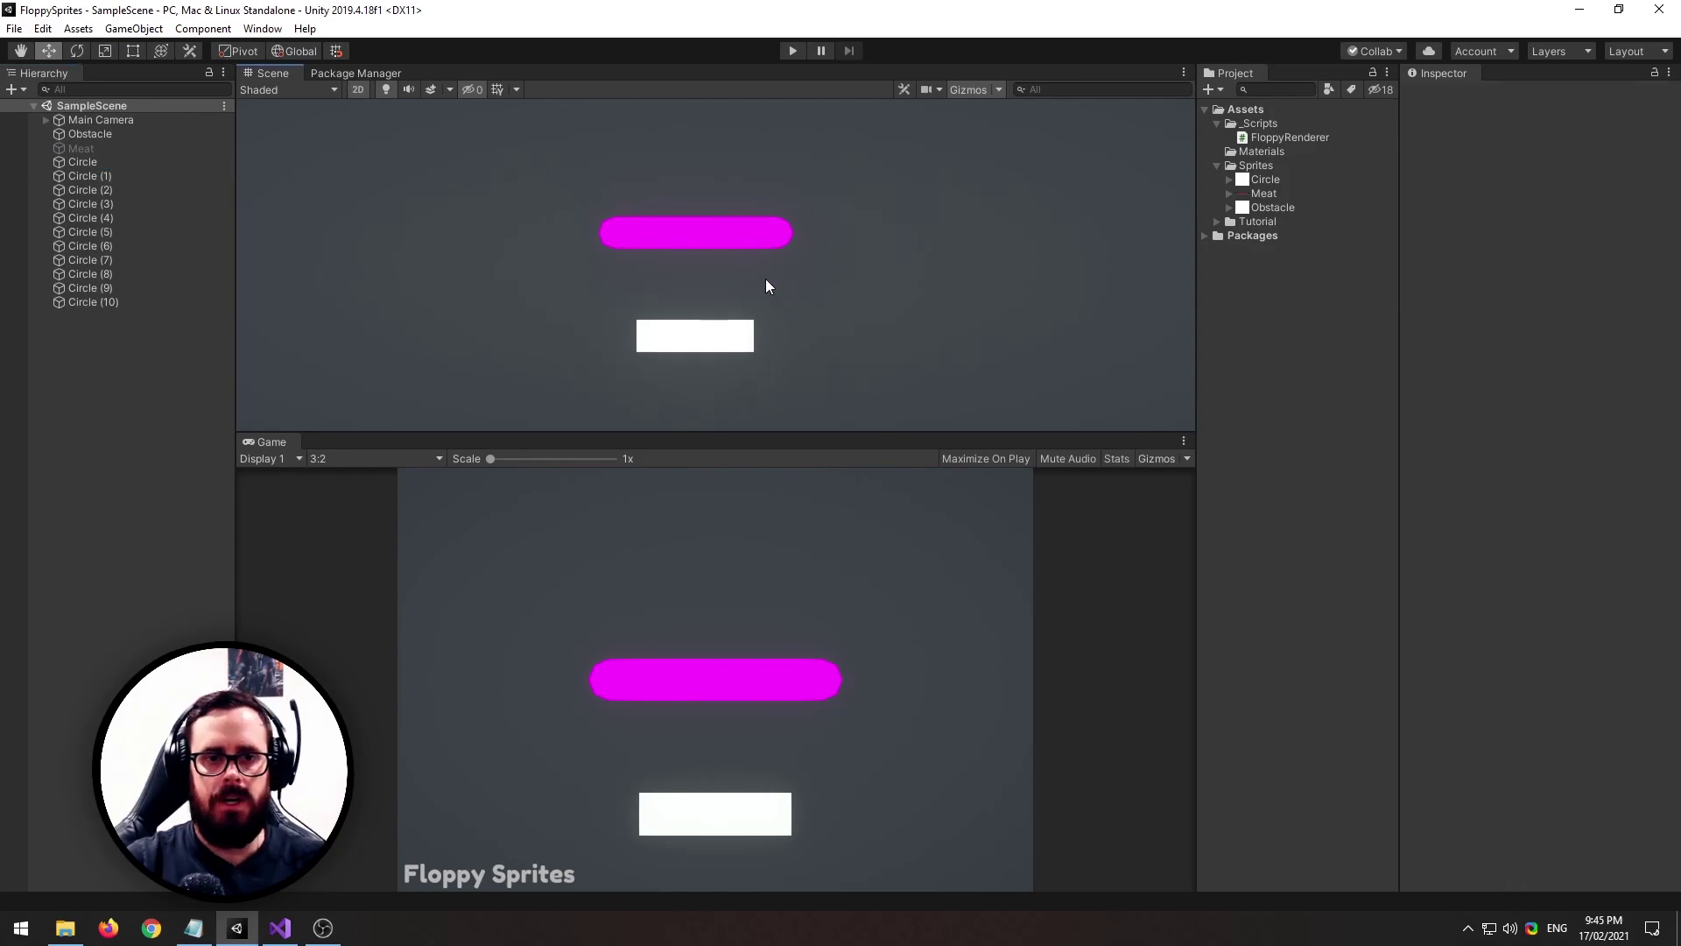
Create a material named Meat in Materials with the Meat sprite as its Albedo
{"action": "right_click", "coordinate": [1267, 150]}
{"action": "mouse_move", "coordinate": [1287, 157]}
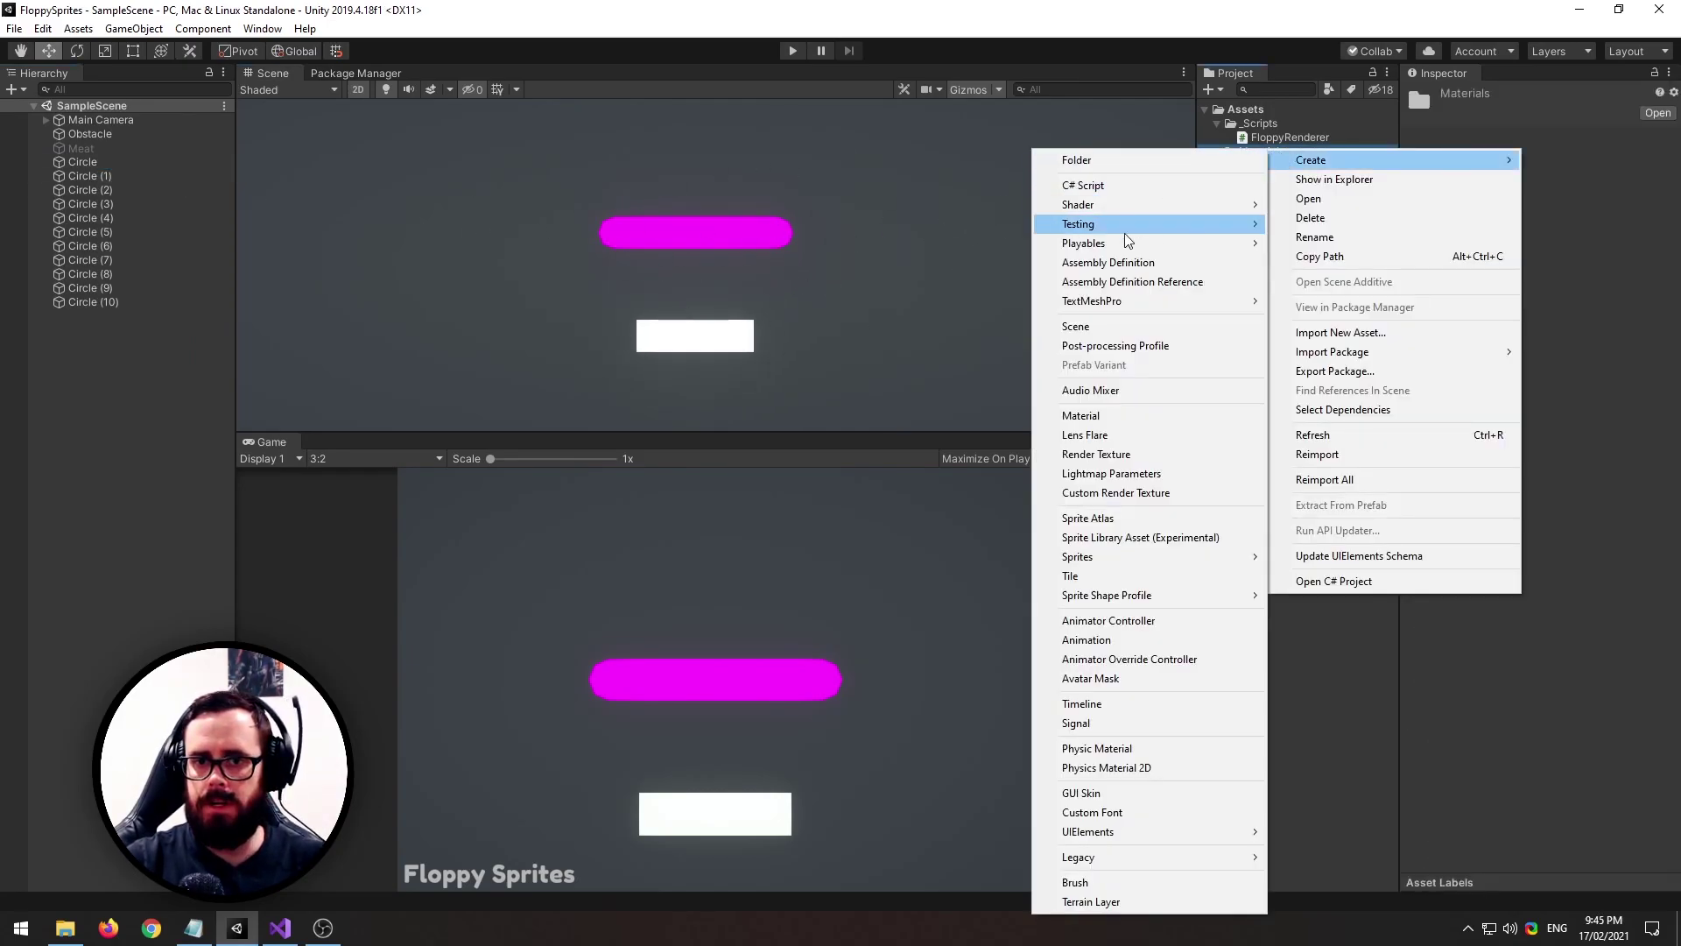
{"action": "left_click", "coordinate": [1090, 417]}
{"action": "type", "text": "Meat"}
{"action": "key", "text": "Return"}
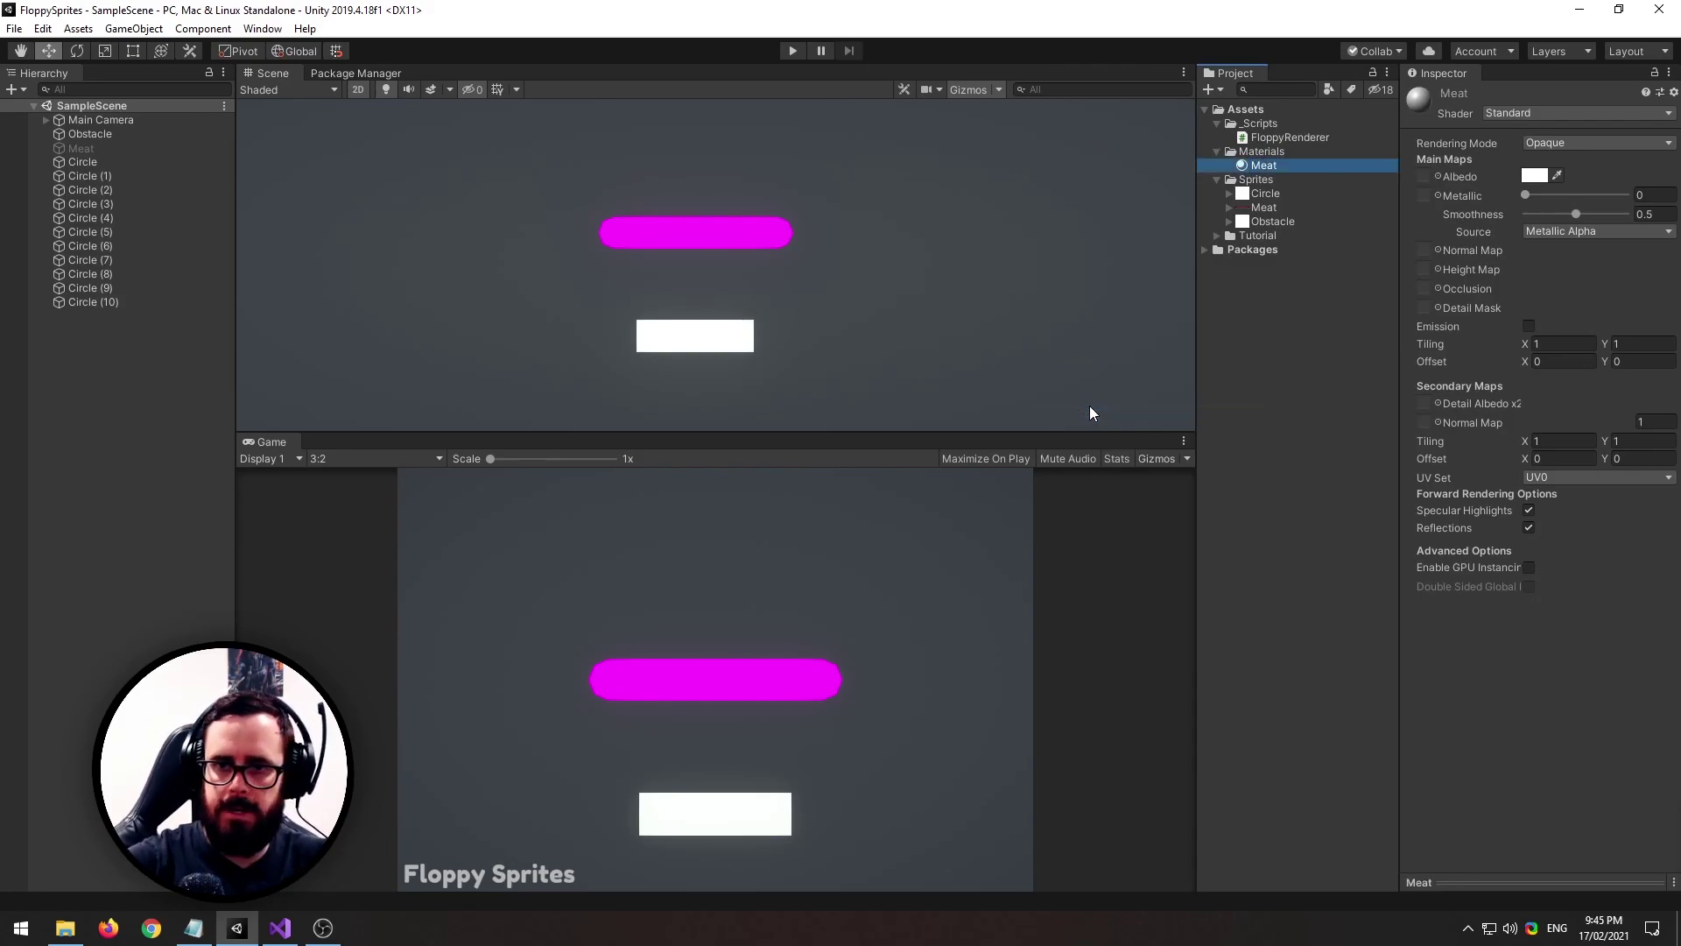
{"action": "left_click_drag", "start_coordinate": [1257, 207], "coordinate": [1423, 176]}
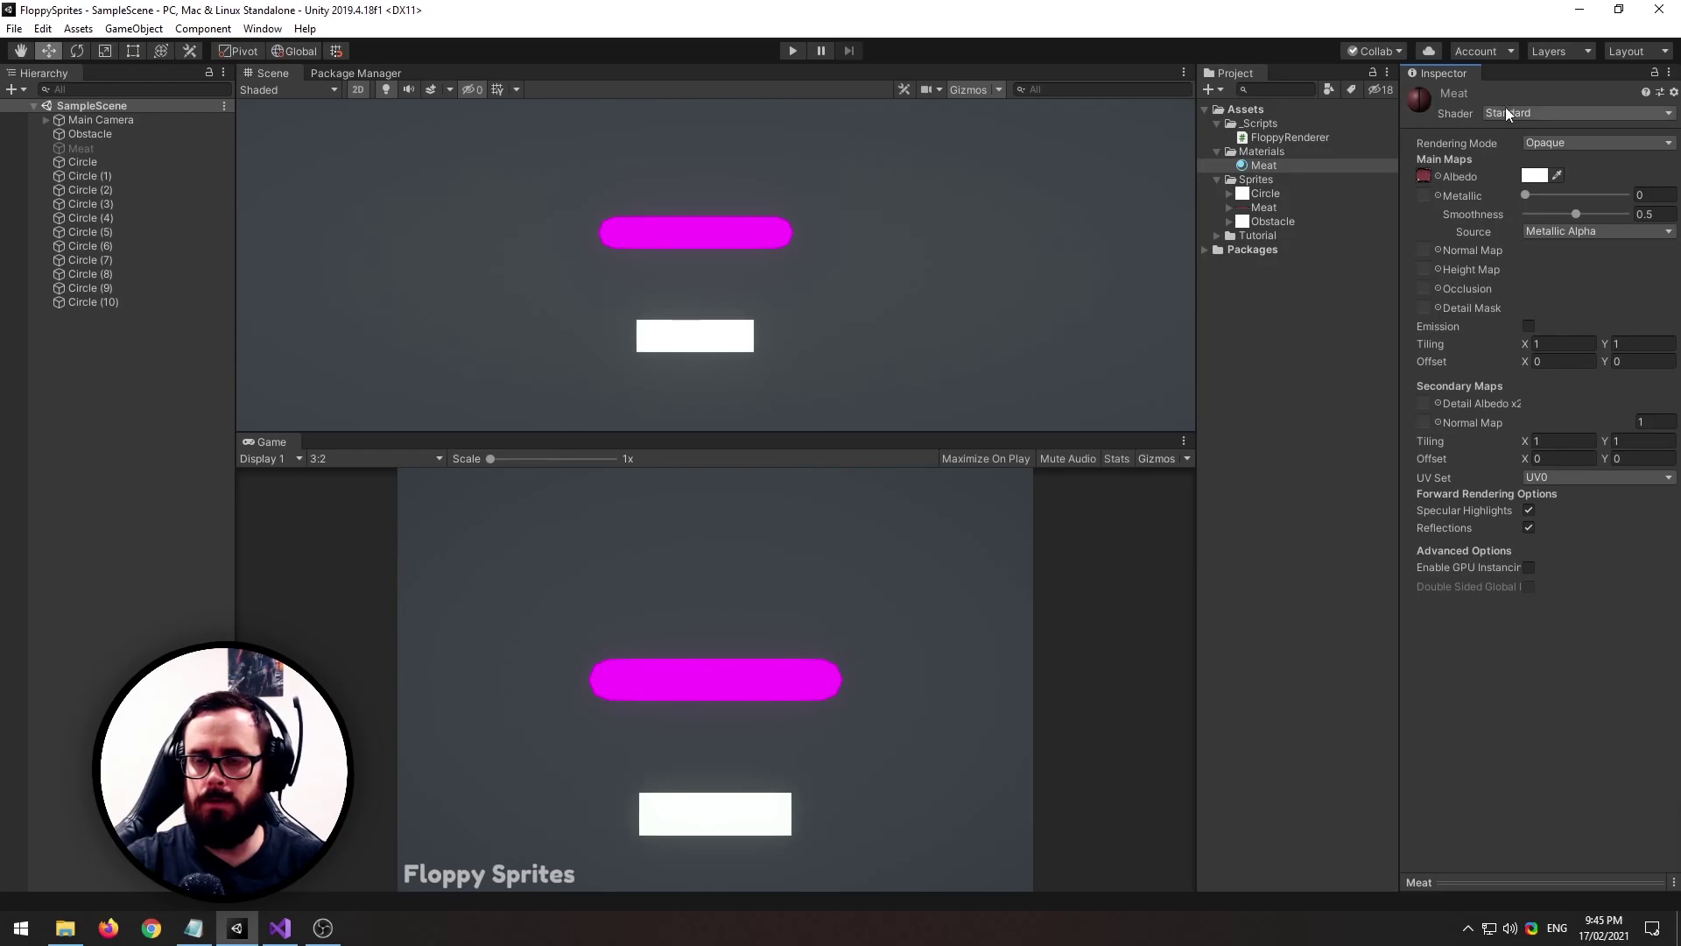
Switch the Meat material's shader to Sprites/Default
{"action": "left_click", "coordinate": [1544, 112]}
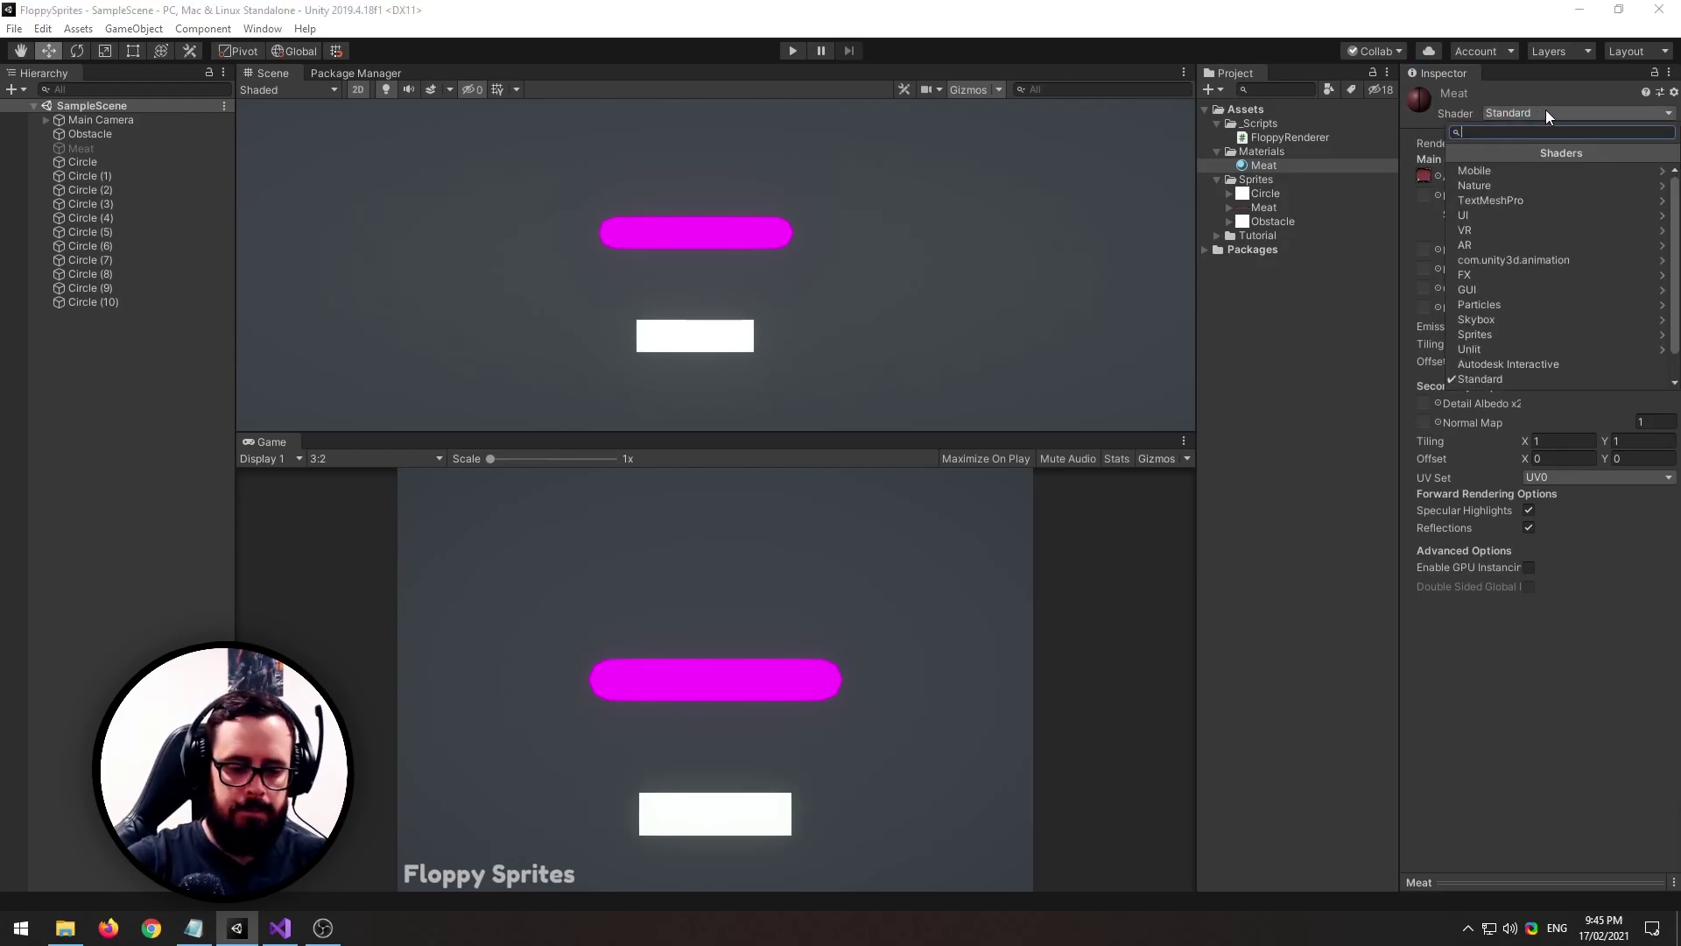
{"action": "type", "text": "spri"}
{"action": "key", "text": "BackSpace"}
{"action": "key", "text": "BackSpace"}
{"action": "key", "text": "BackSpace"}
{"action": "key", "text": "BackSpace"}
{"action": "type", "text": "def"}
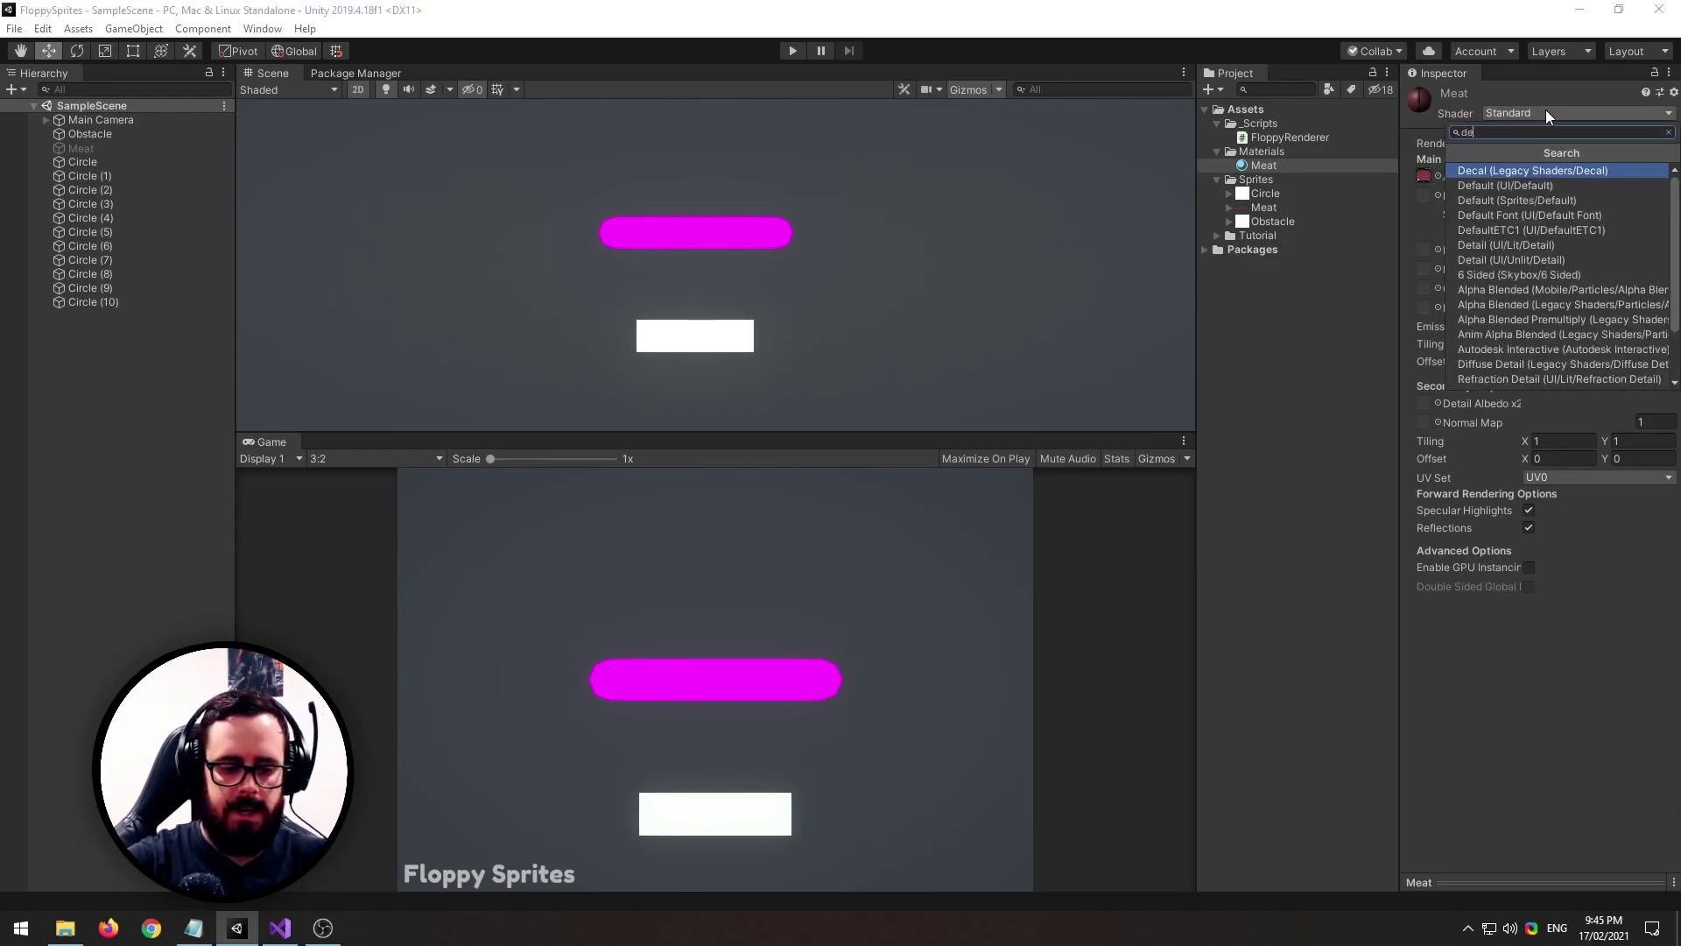
{"action": "left_click", "coordinate": [1540, 186]}
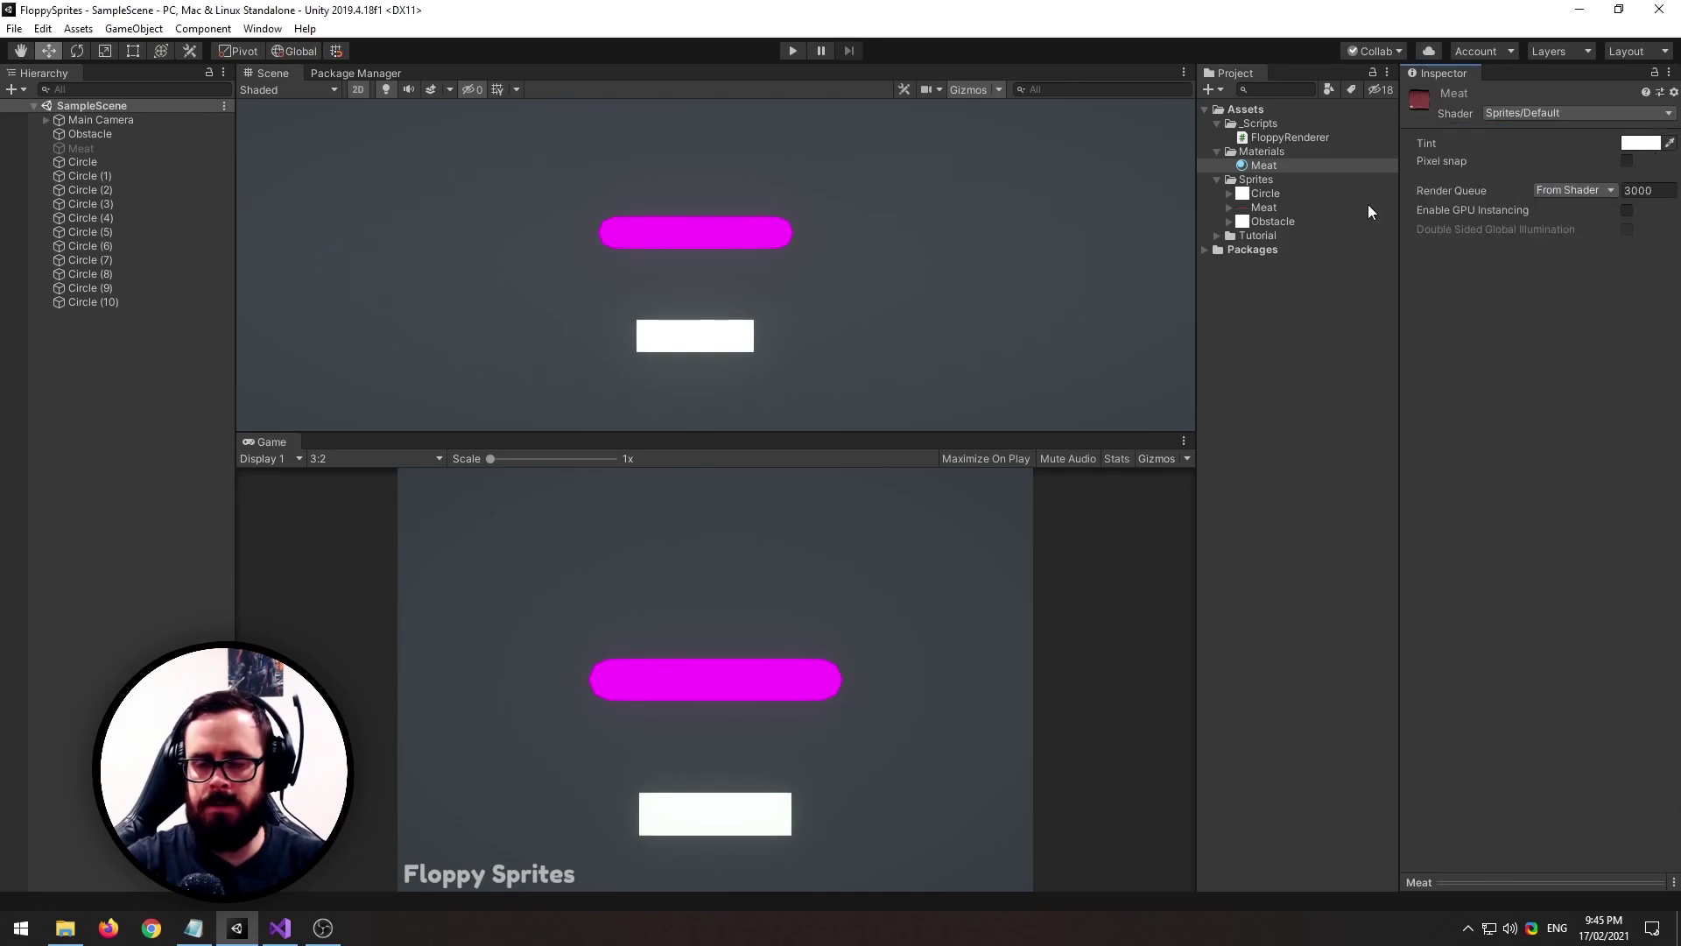
Assign the Meat material to Circle's Line Renderer Materials Element 0, then expand Circle Collider 2D
{"action": "left_click", "coordinate": [112, 162]}
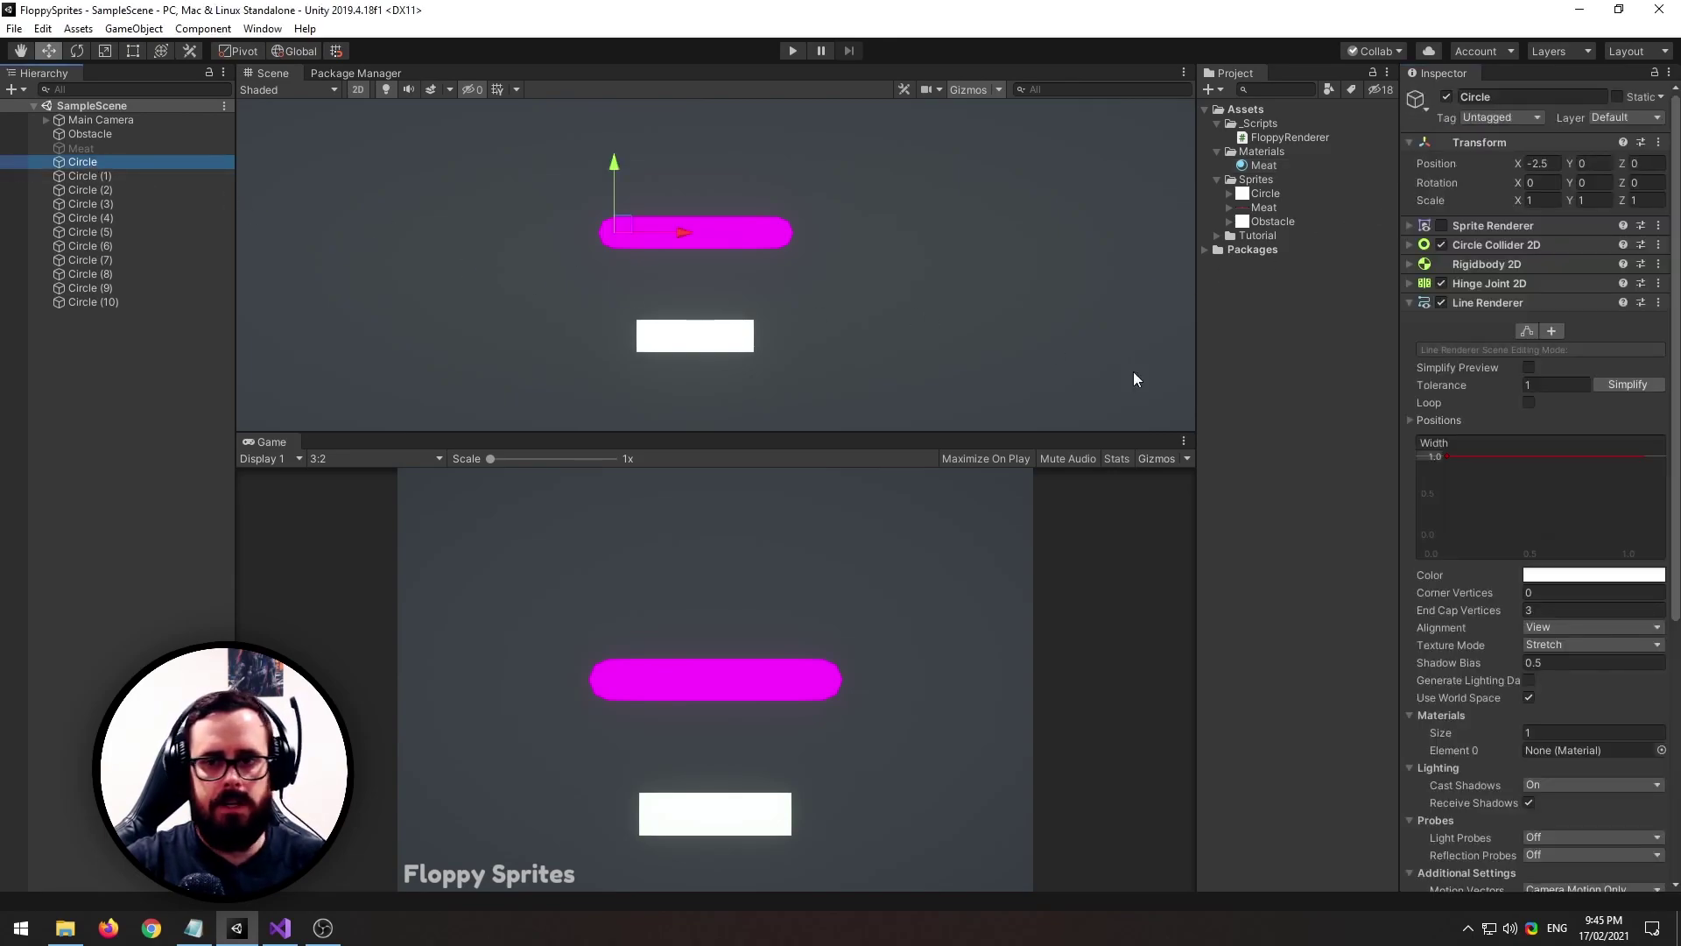
{"action": "left_click_drag", "start_coordinate": [1264, 166], "coordinate": [1547, 752]}
{"action": "scroll", "coordinate": [695, 259], "scroll_direction": "up", "scroll_amount": 3}
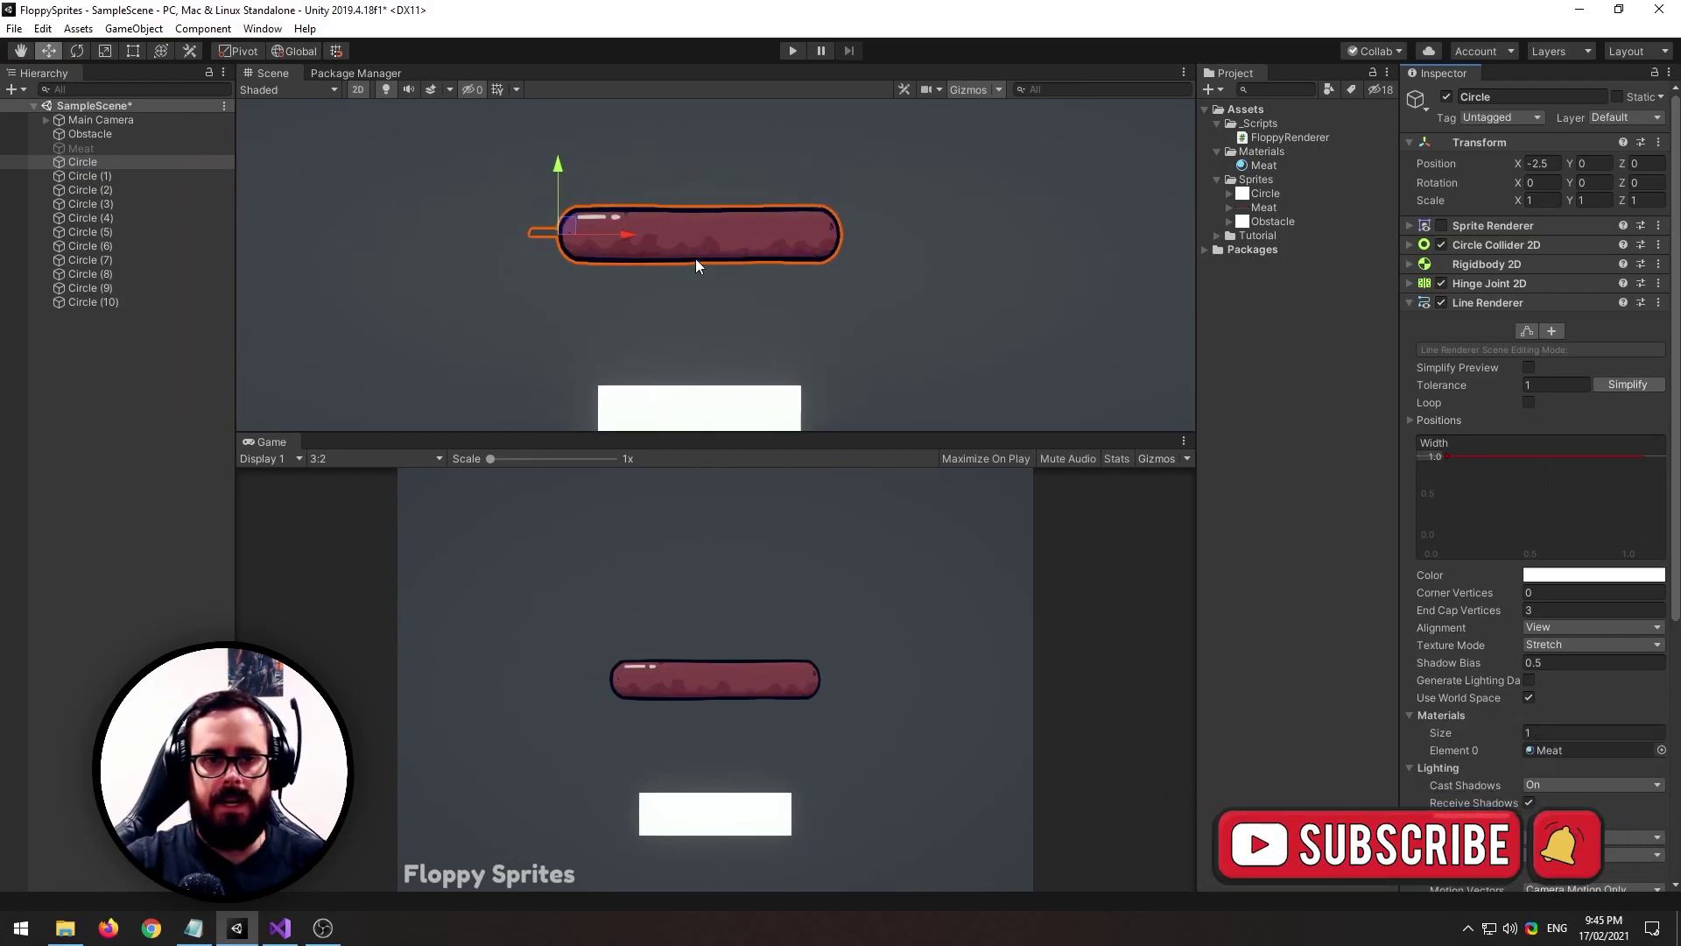
{"action": "left_click", "coordinate": [107, 163]}
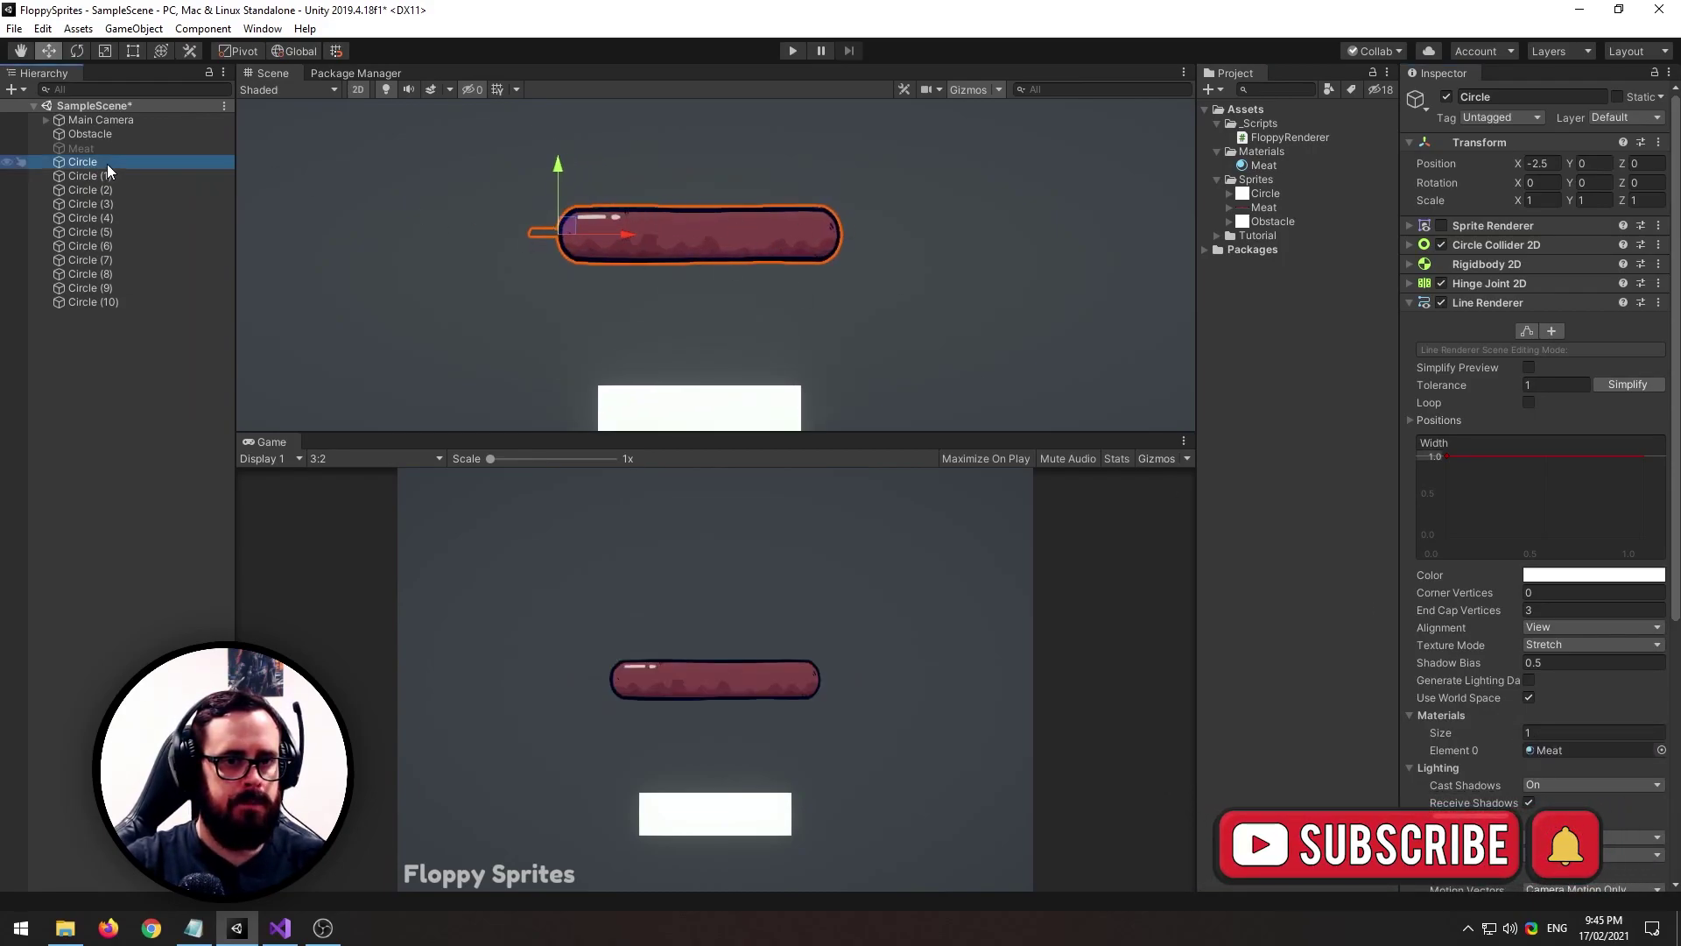
{"action": "left_click", "coordinate": [1491, 245]}
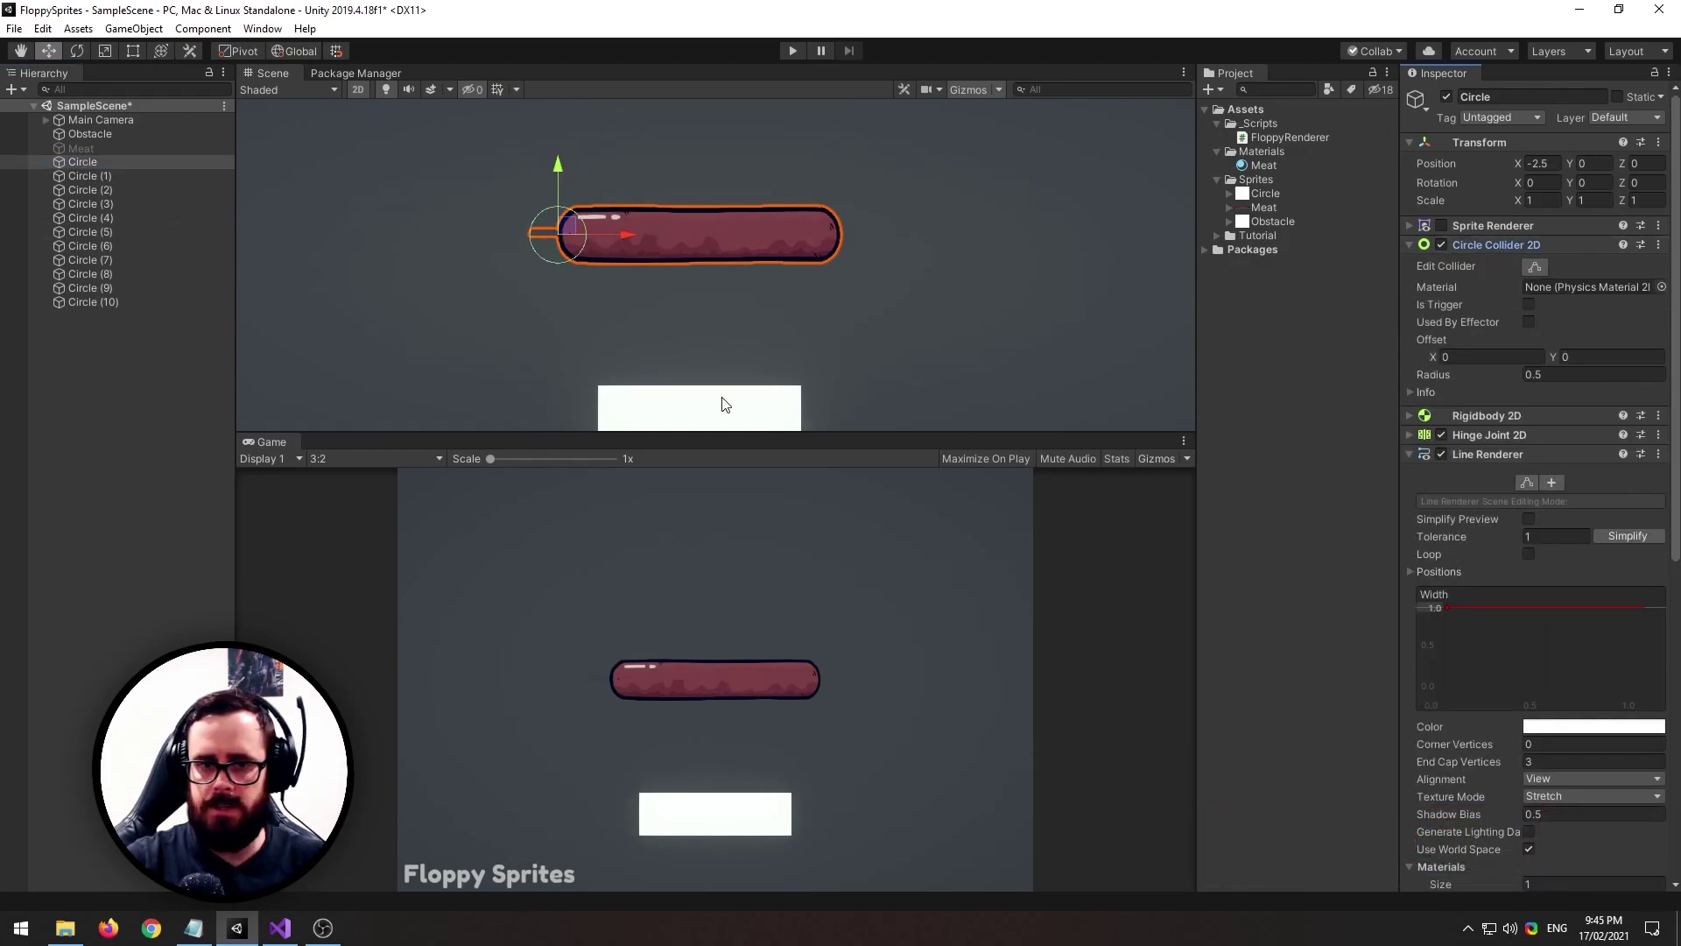
Set the Line Renderer's End Cap Vertices back to 0 on Circle
{"action": "left_click", "coordinate": [1541, 758]}
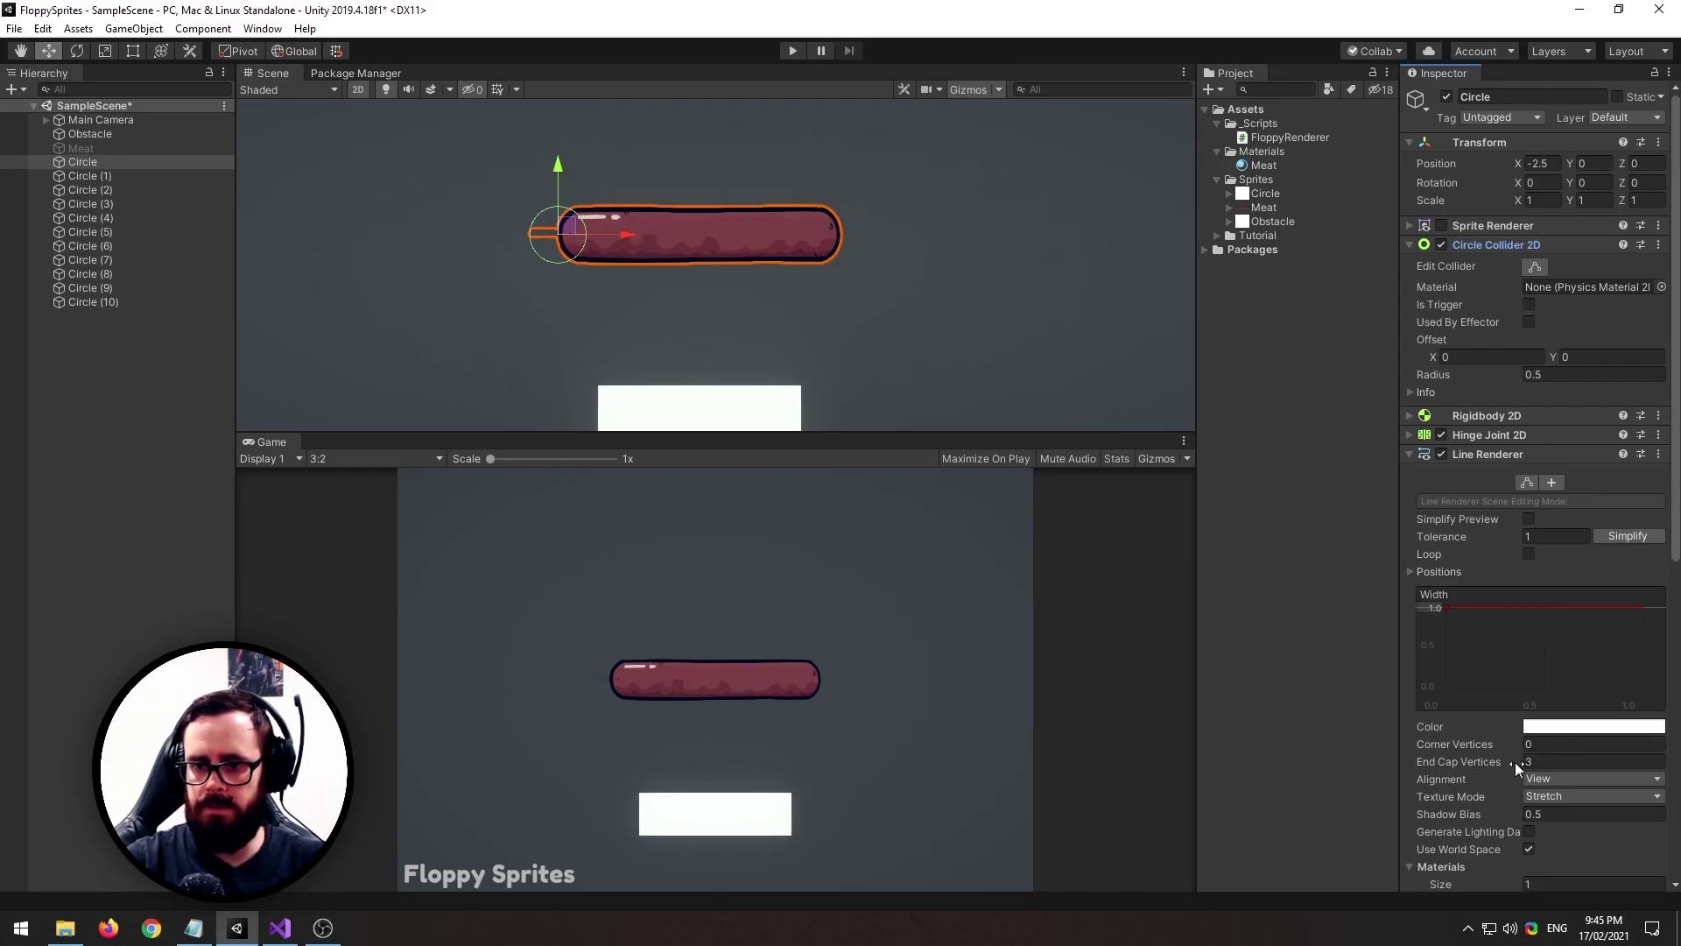
{"action": "type", "text": "0"}
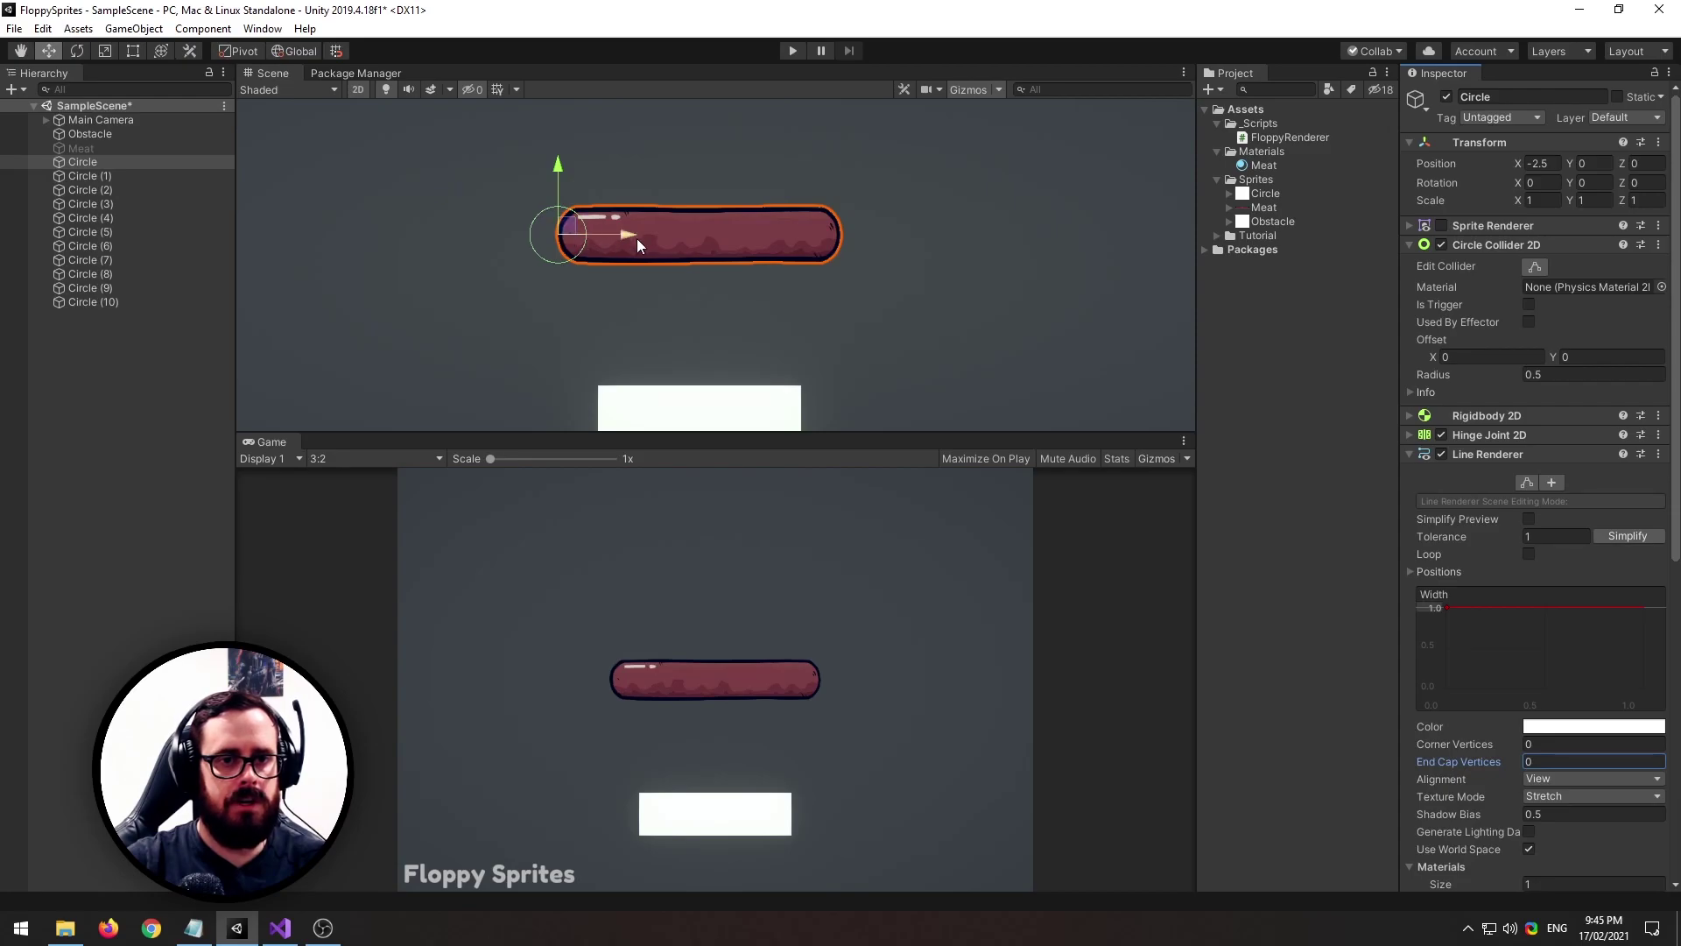
{"action": "left_click", "coordinate": [91, 161]}
Add an empty child named Left under Circle, moved to X -0.5
{"action": "right_click", "coordinate": [92, 161]}
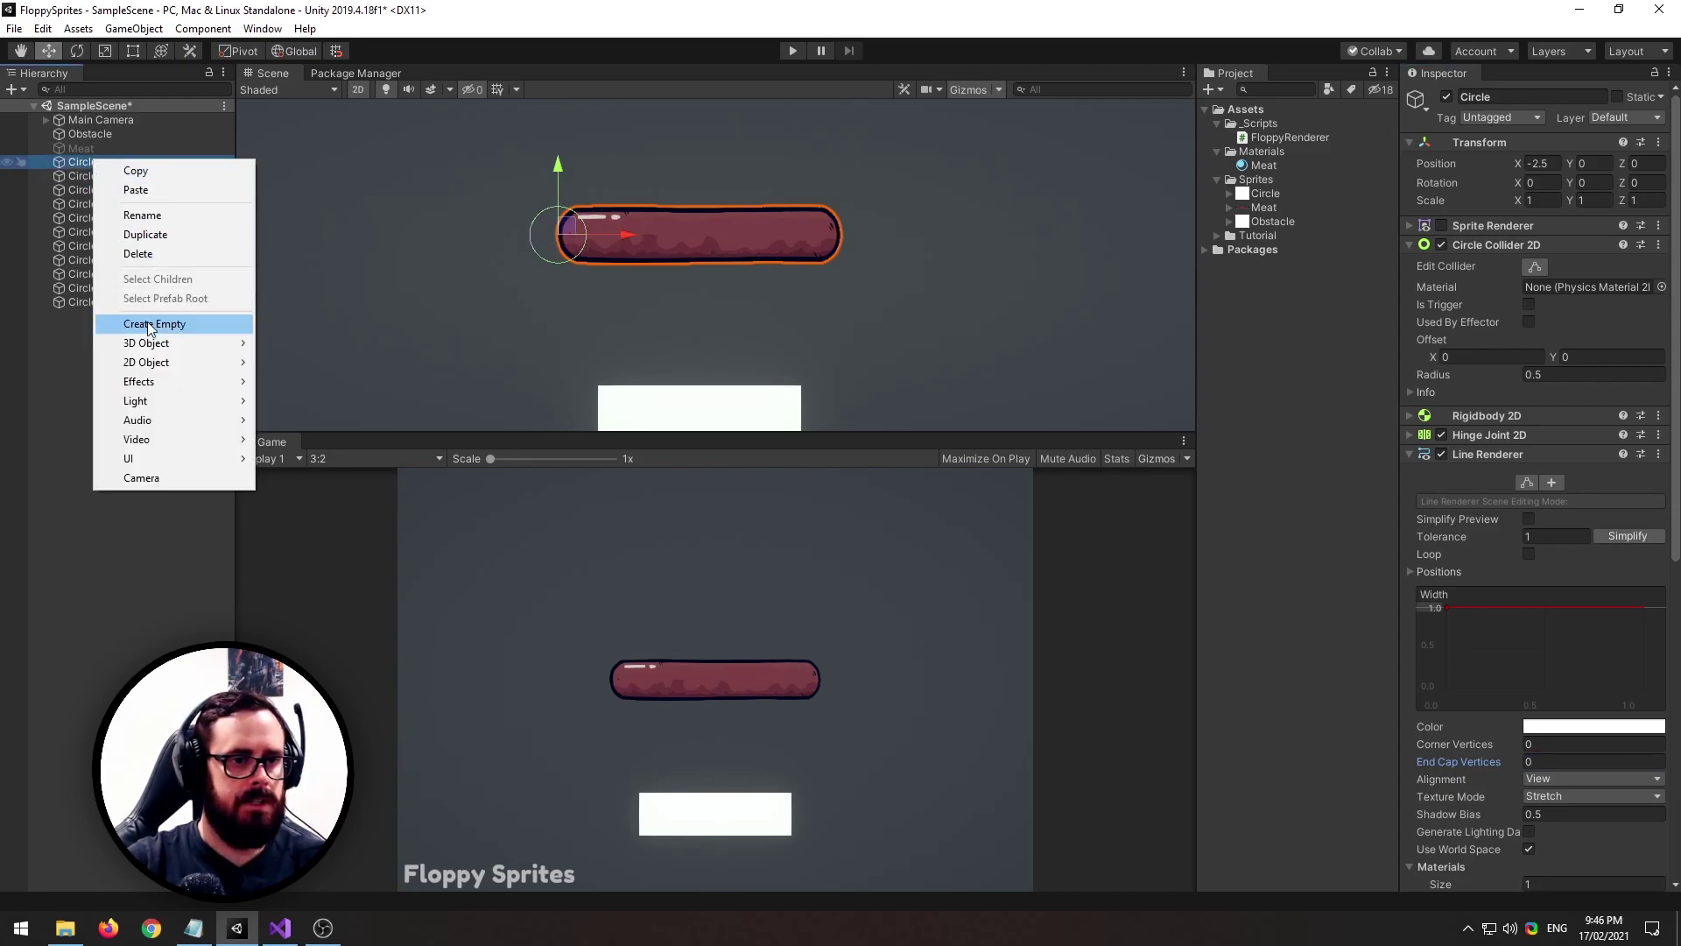
{"action": "left_click", "coordinate": [149, 324]}
{"action": "type", "text": "Left"}
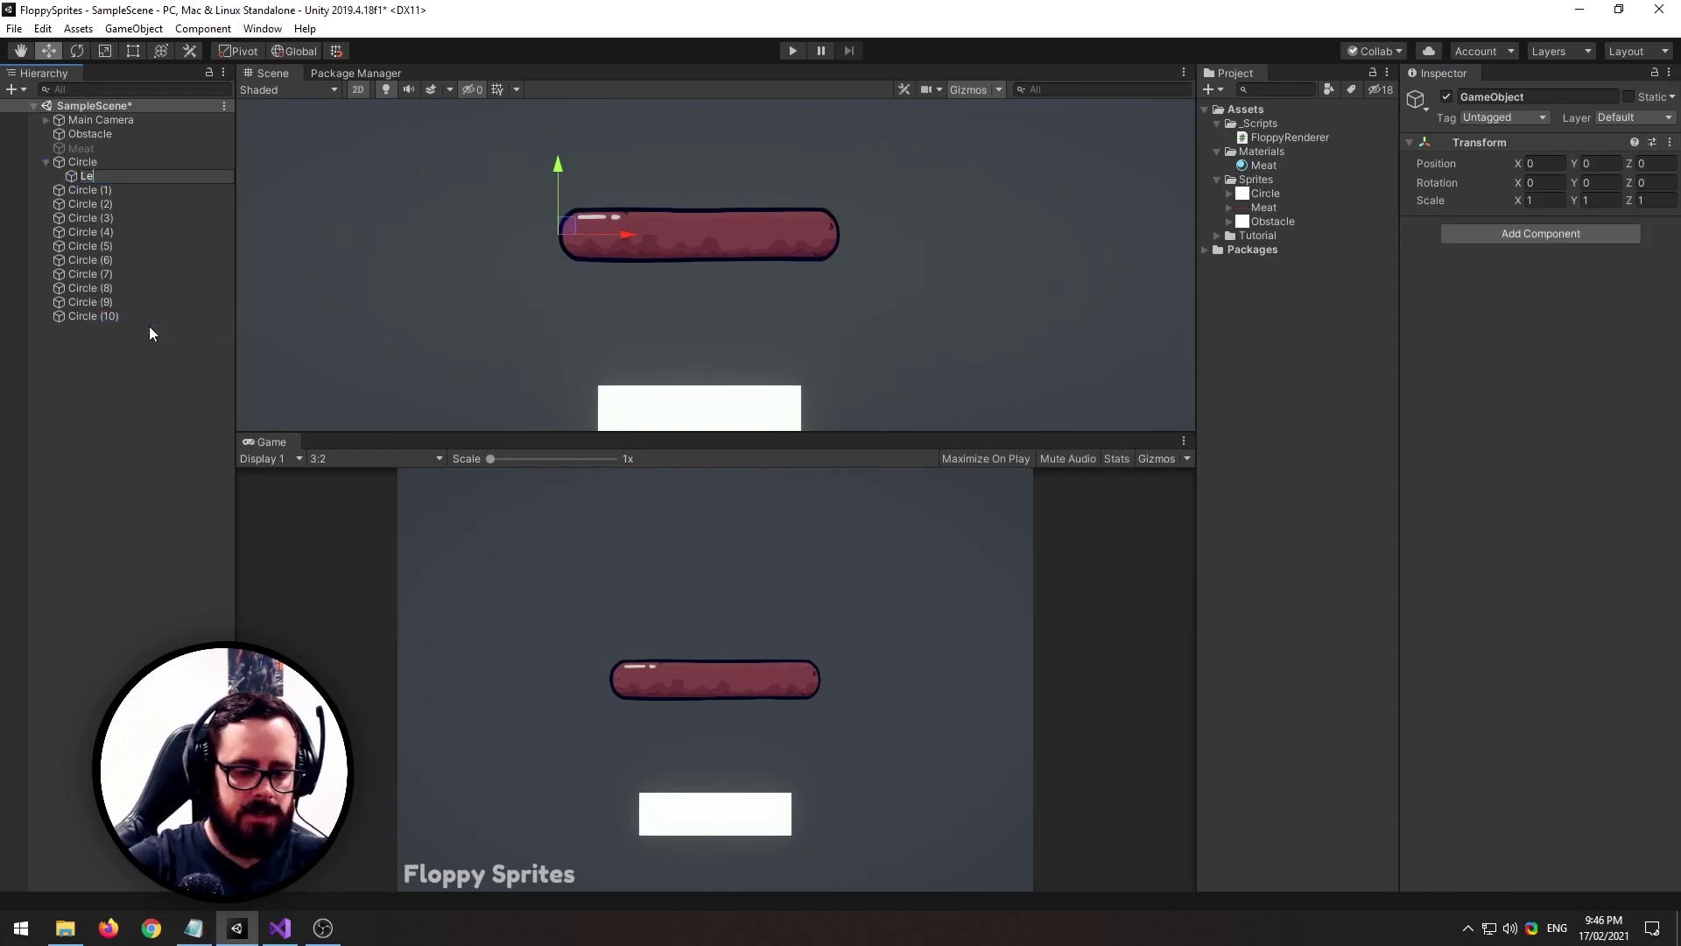
{"action": "key", "text": "Return"}
{"action": "left_click_drag", "start_coordinate": [627, 231], "coordinate": [601, 233]}
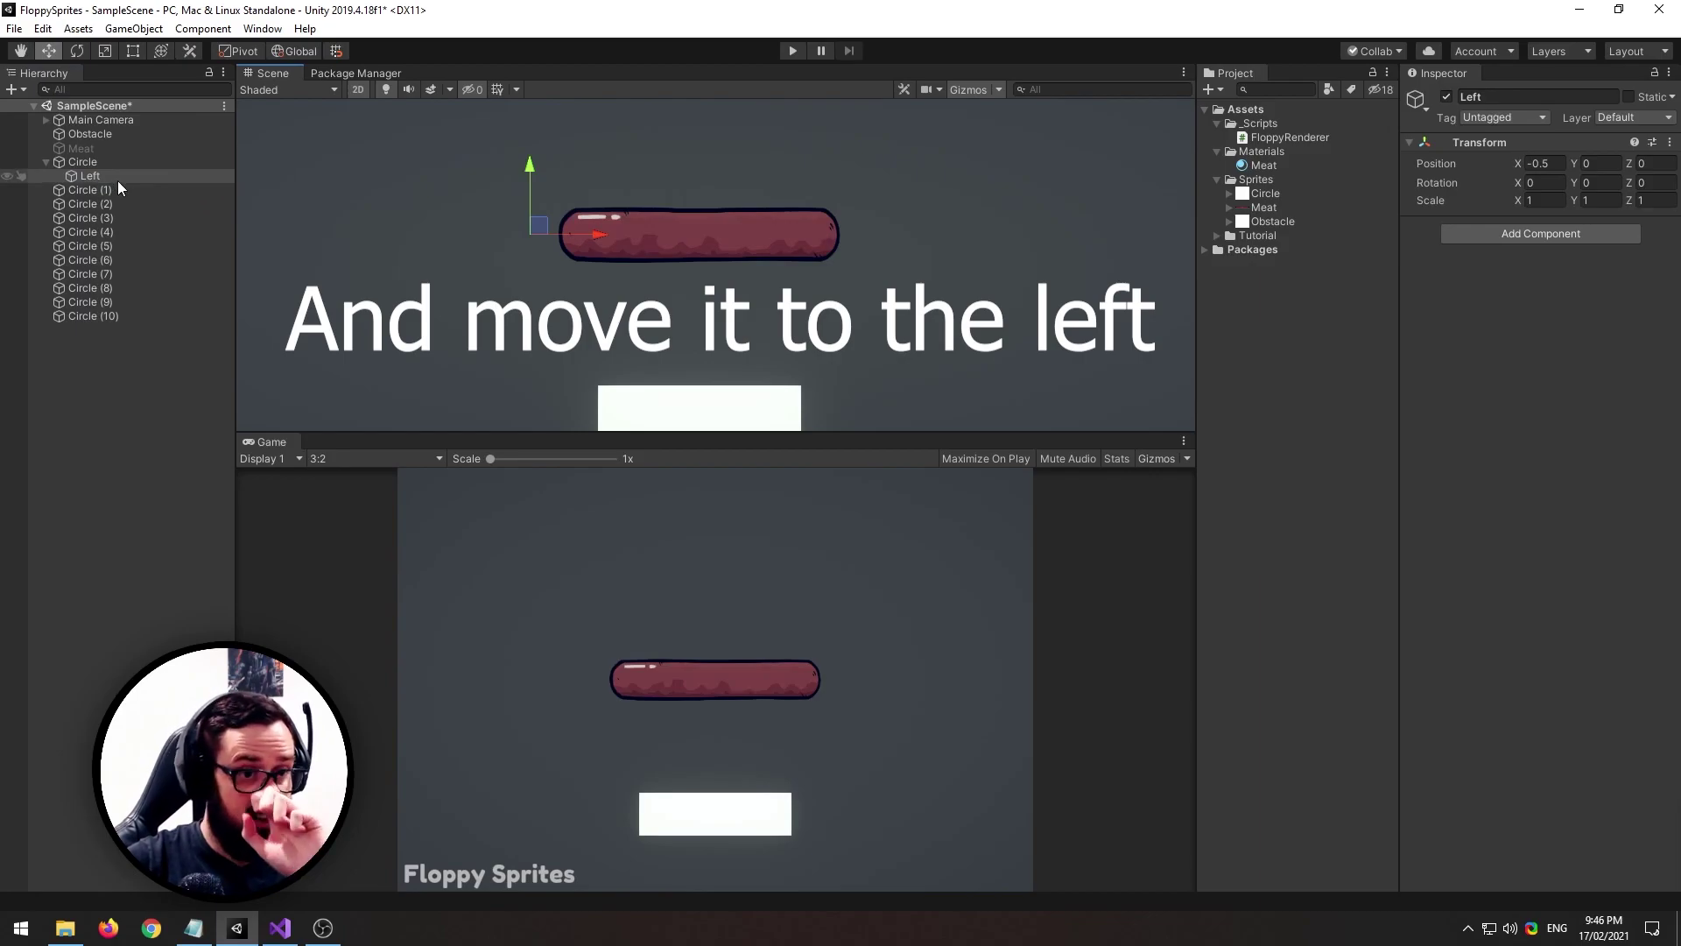
Add an empty child named Right under Circle (10), moved to X 0.5
{"action": "left_click", "coordinate": [103, 315]}
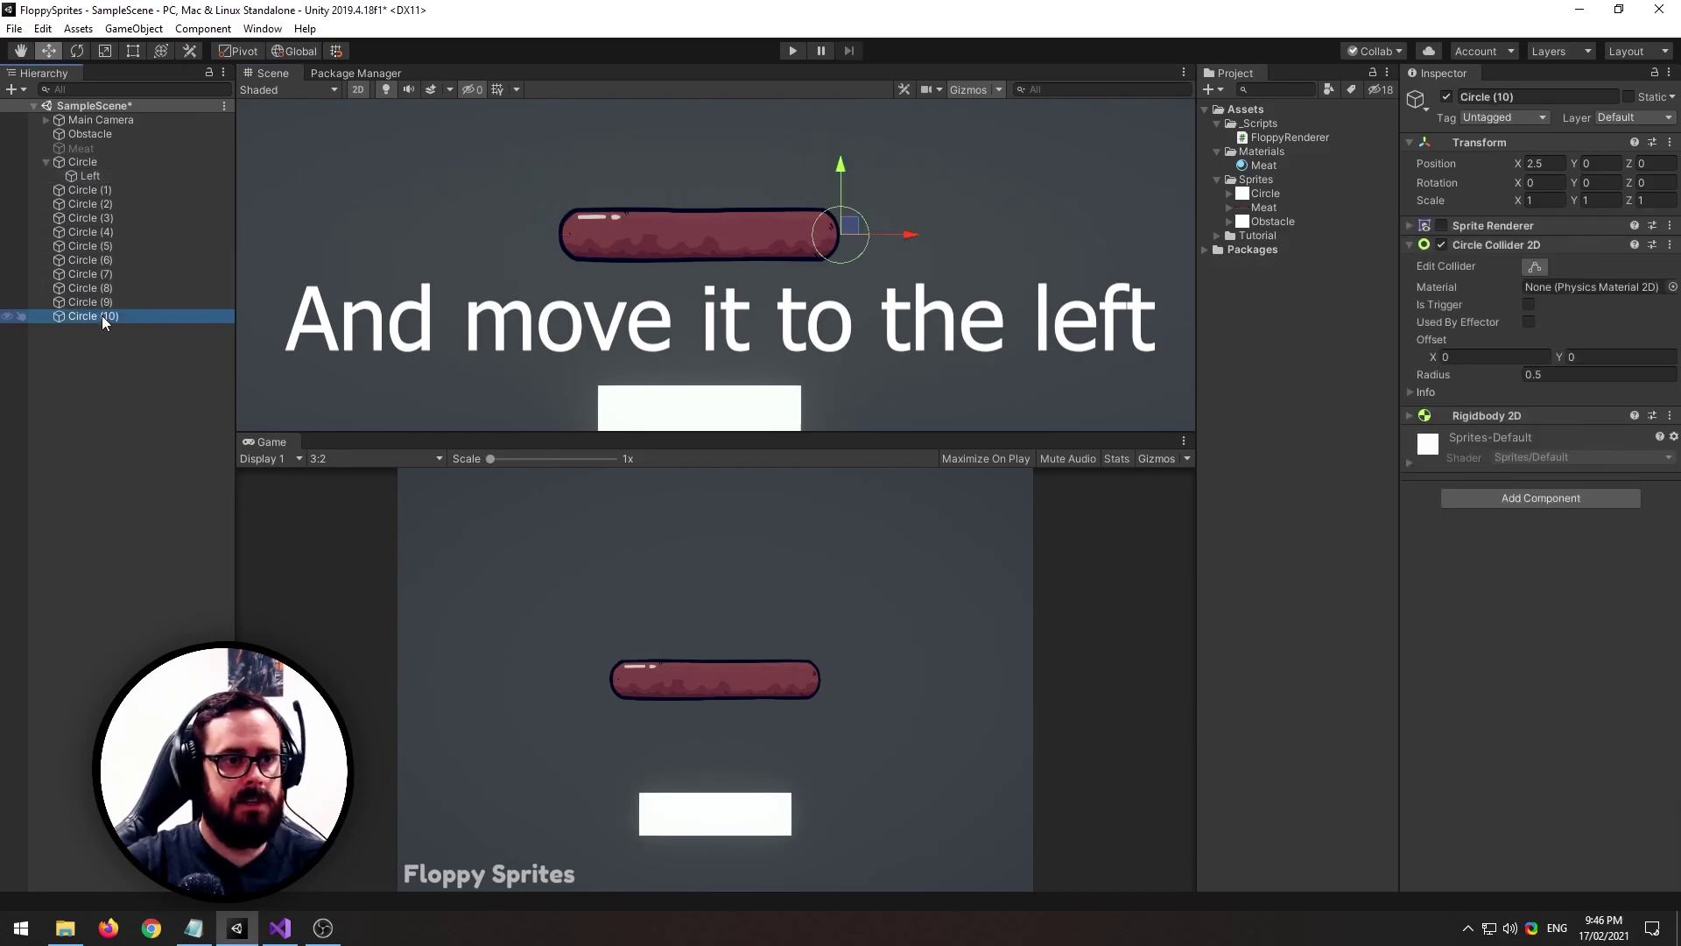
{"action": "right_click", "coordinate": [101, 315]}
{"action": "left_click", "coordinate": [163, 480]}
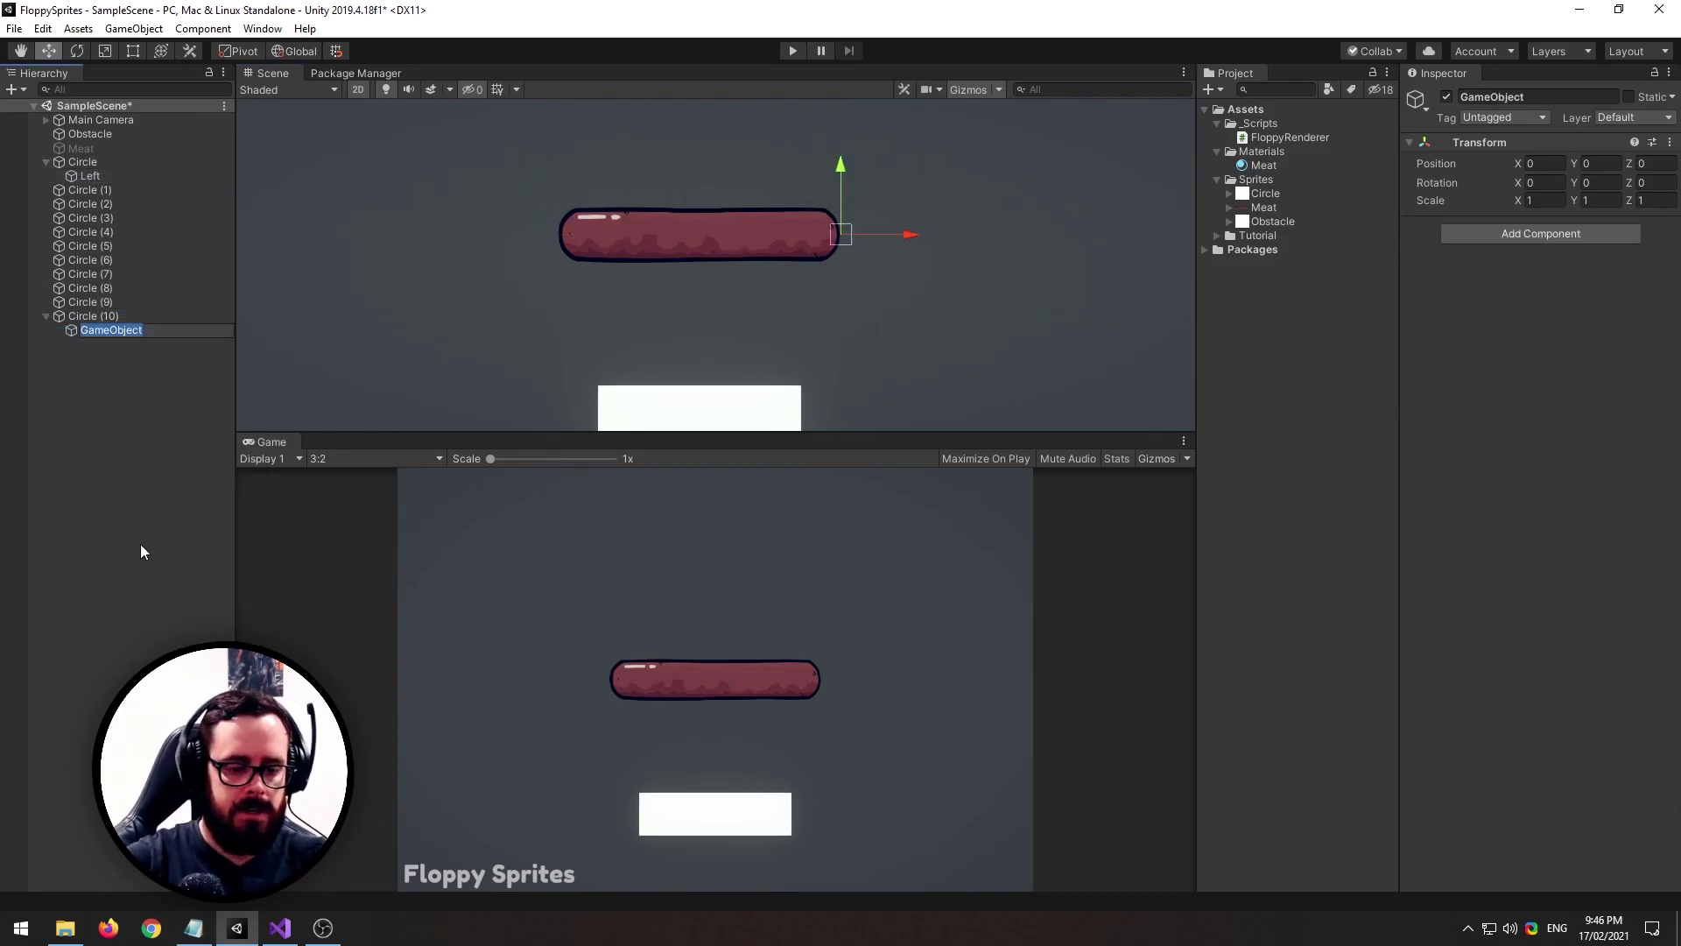
{"action": "type", "text": "Right"}
{"action": "key", "text": "Return"}
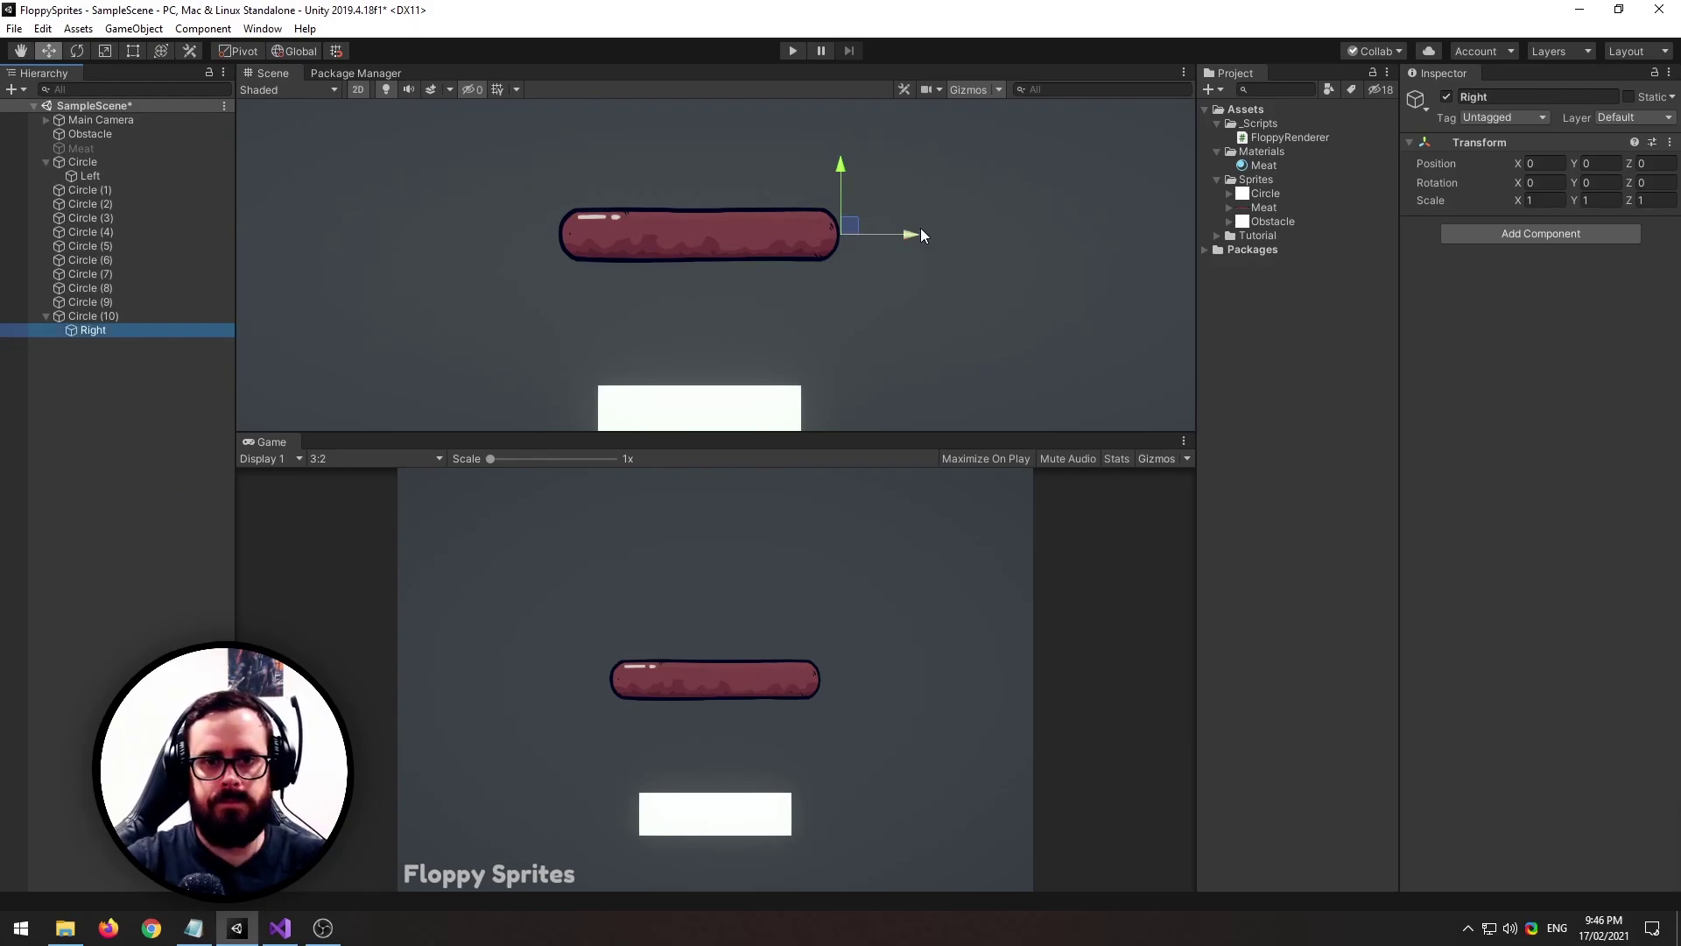
{"action": "left_click_drag", "start_coordinate": [915, 233], "coordinate": [941, 234]}
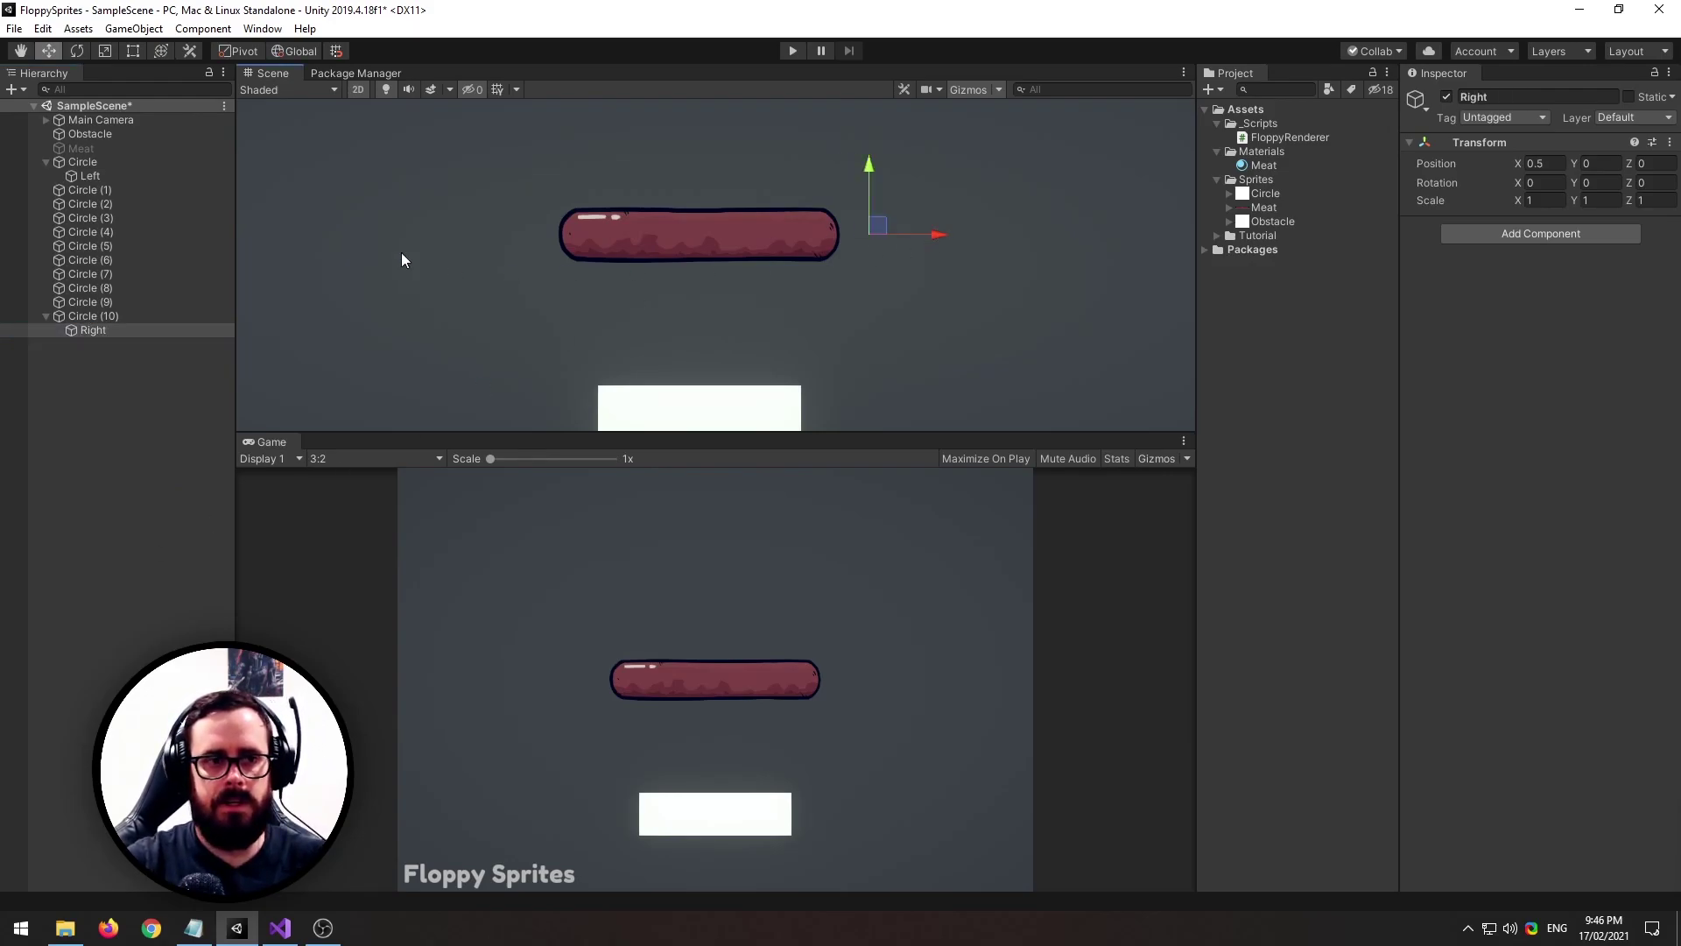
{"action": "left_click", "coordinate": [81, 160]}
Reset the Floppy Renderer Points list to size 0 and add Left as the first point
{"action": "scroll", "coordinate": [1490, 492], "scroll_direction": "down", "scroll_amount": 10}
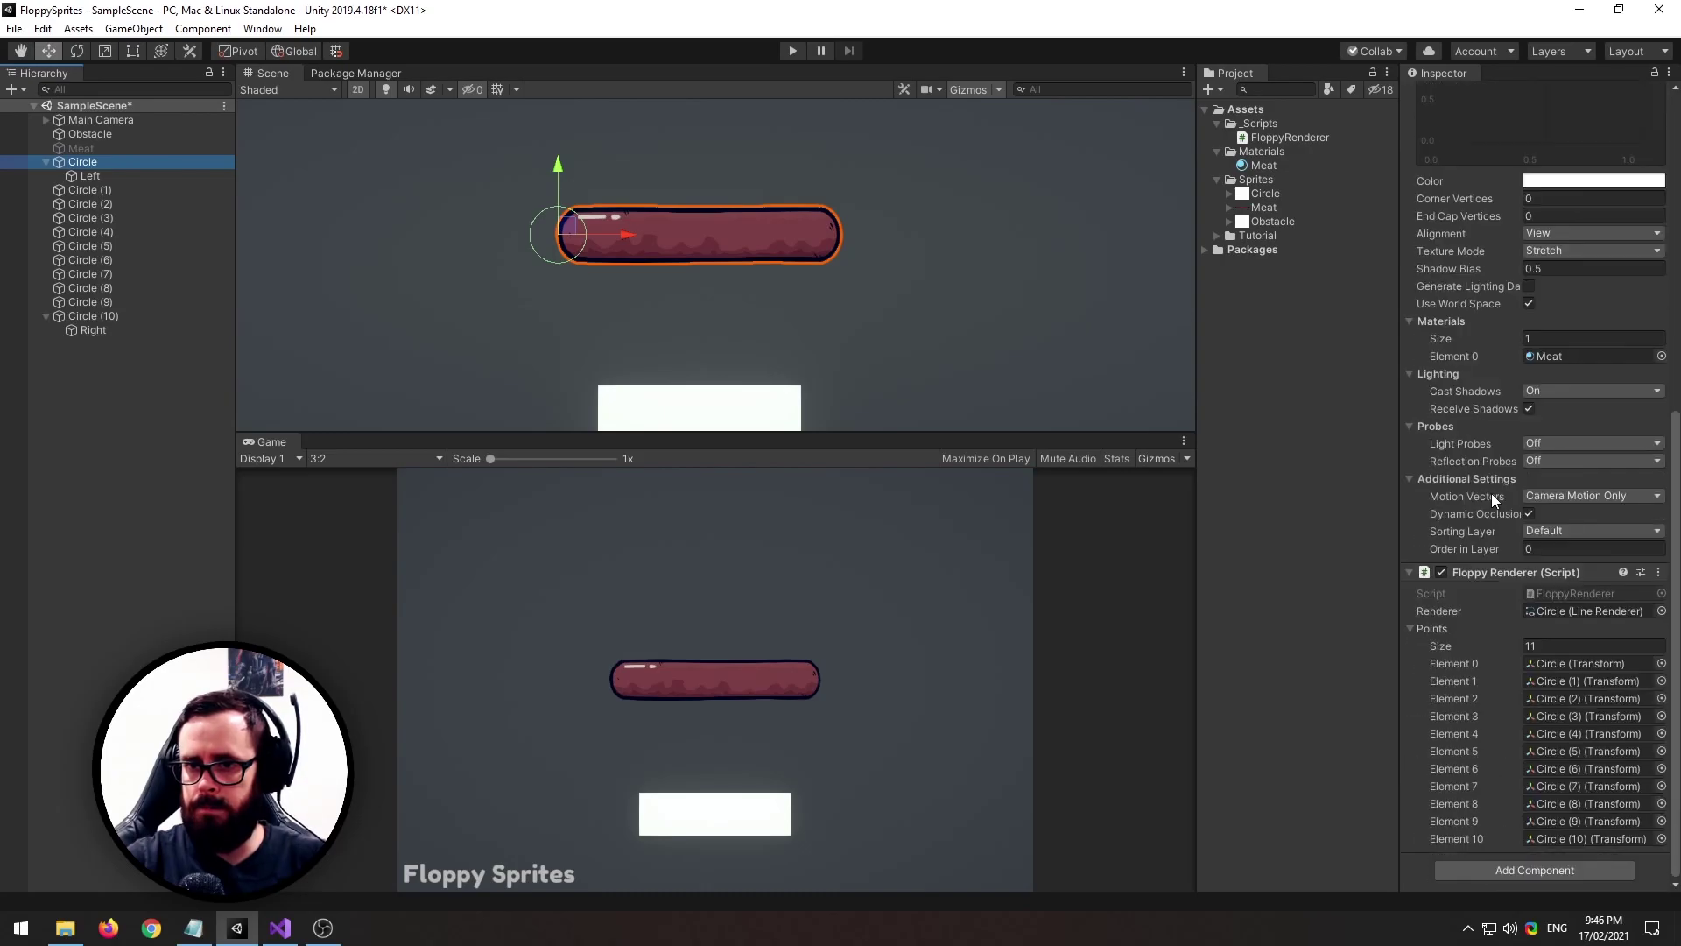
{"action": "left_click", "coordinate": [1555, 646]}
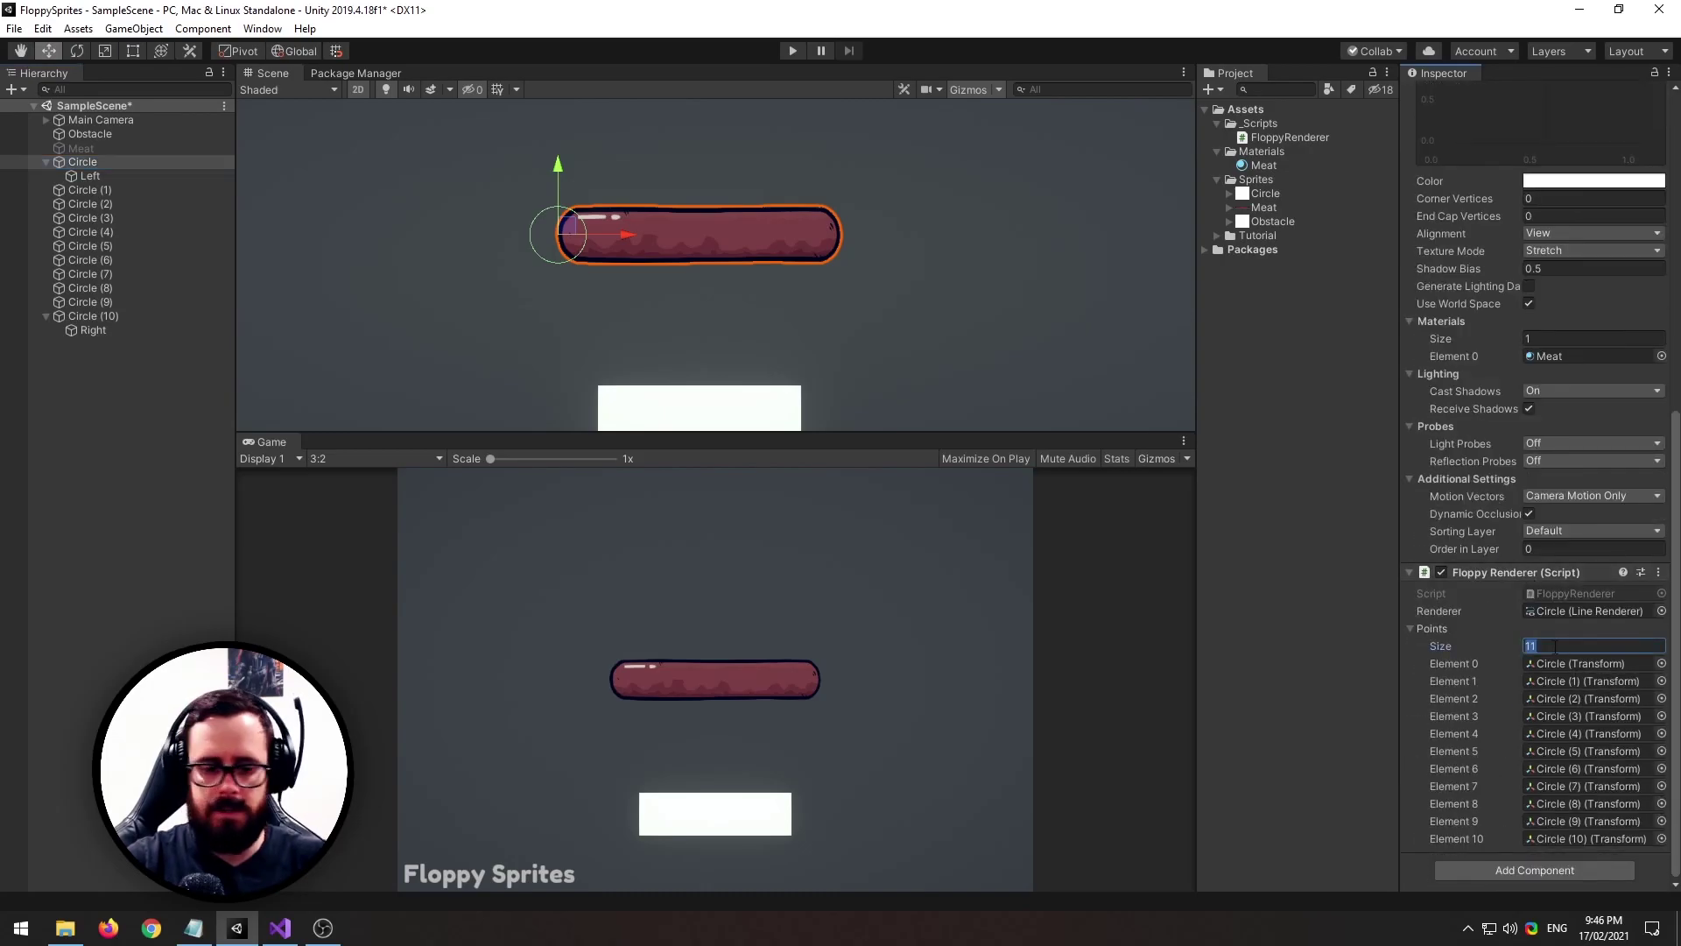
{"action": "key", "text": "Return"}
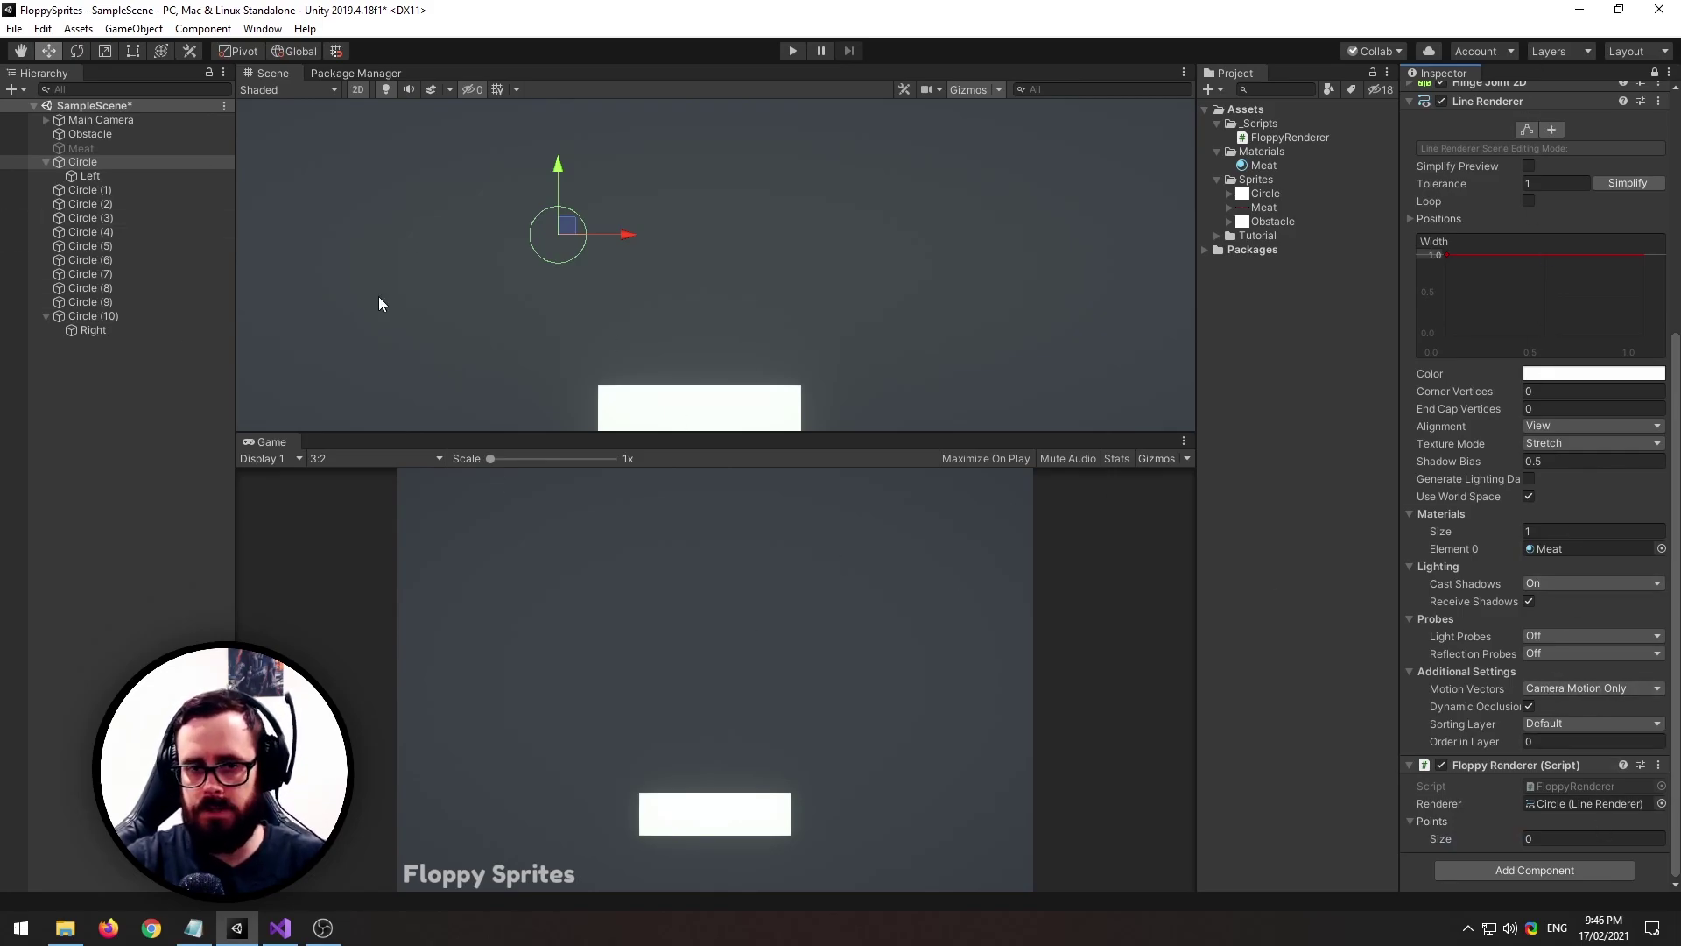
{"action": "left_click", "coordinate": [149, 233]}
{"action": "left_click", "coordinate": [90, 274], "text": "shift"}
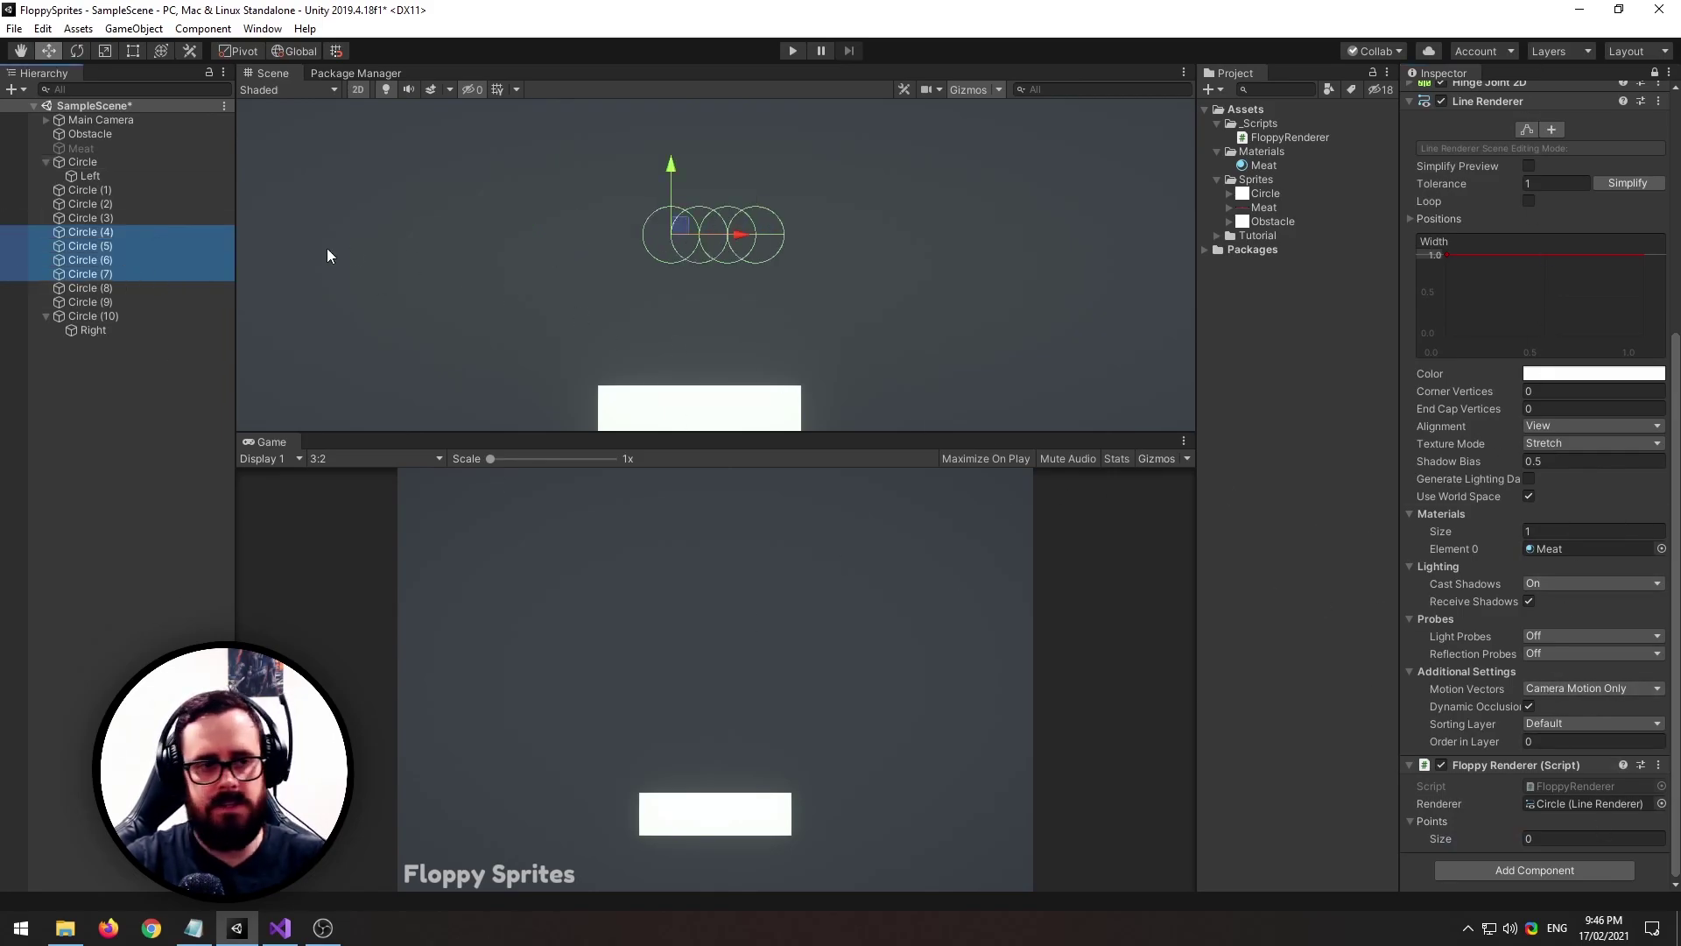
{"action": "left_click", "coordinate": [93, 176]}
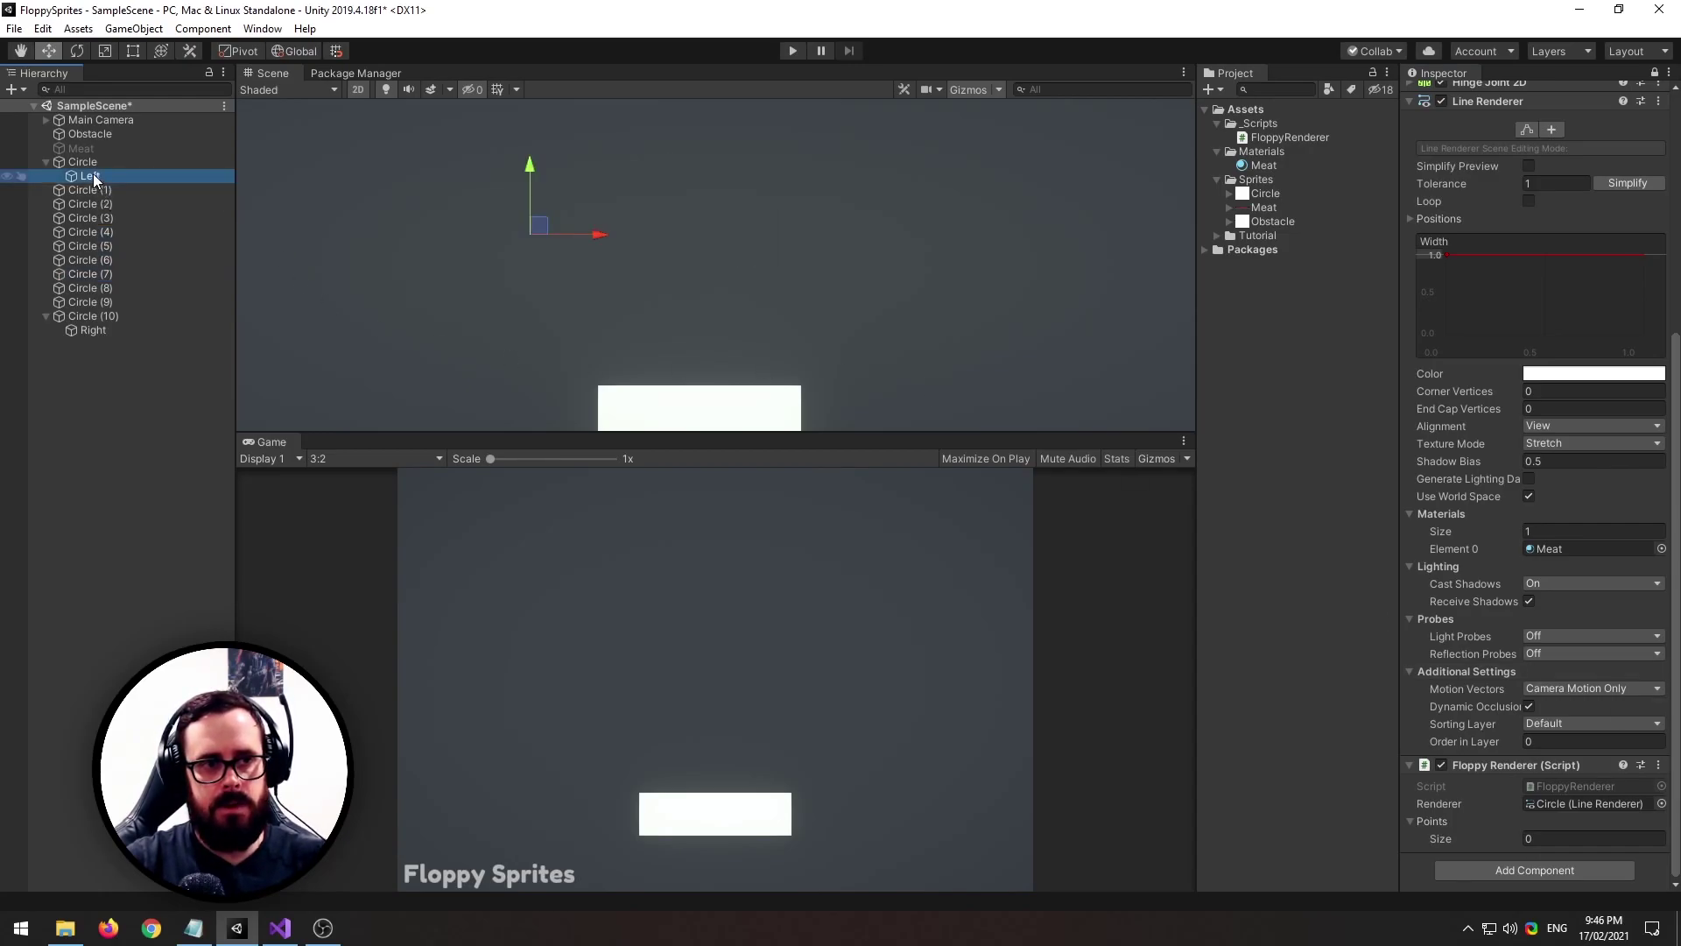
{"action": "left_click_drag", "start_coordinate": [1434, 826], "coordinate": [1434, 827]}
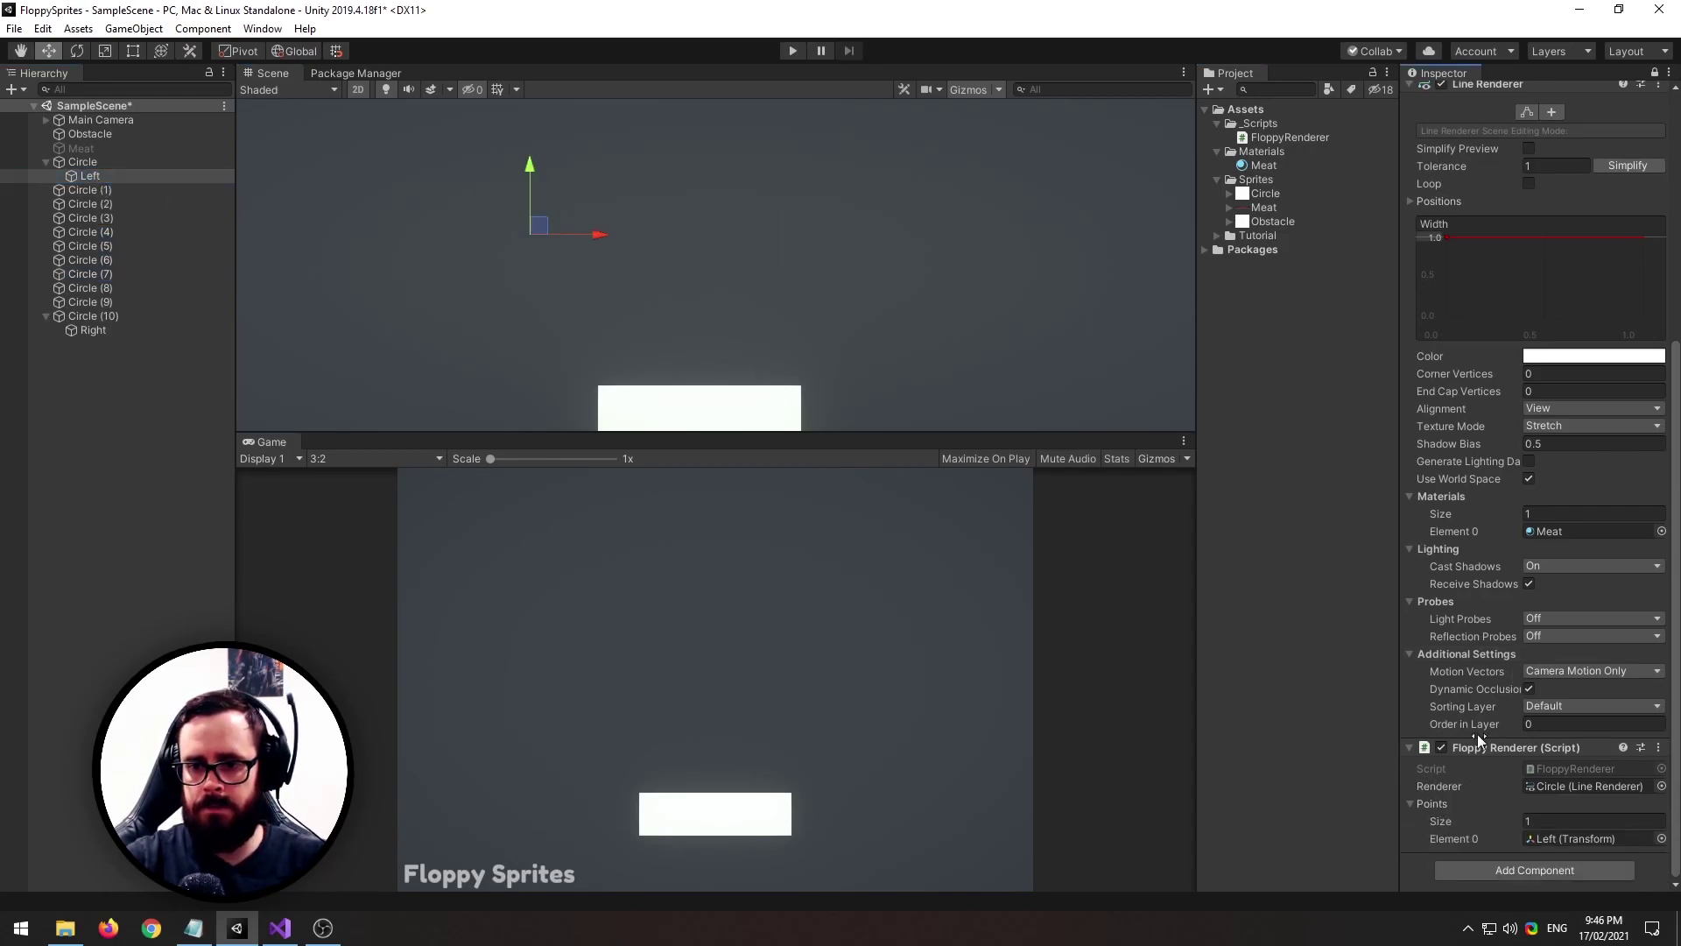
Append Circle through Circle (10), then Right, for 13 points total
{"action": "left_click", "coordinate": [47, 162]}
{"action": "left_click", "coordinate": [75, 161]}
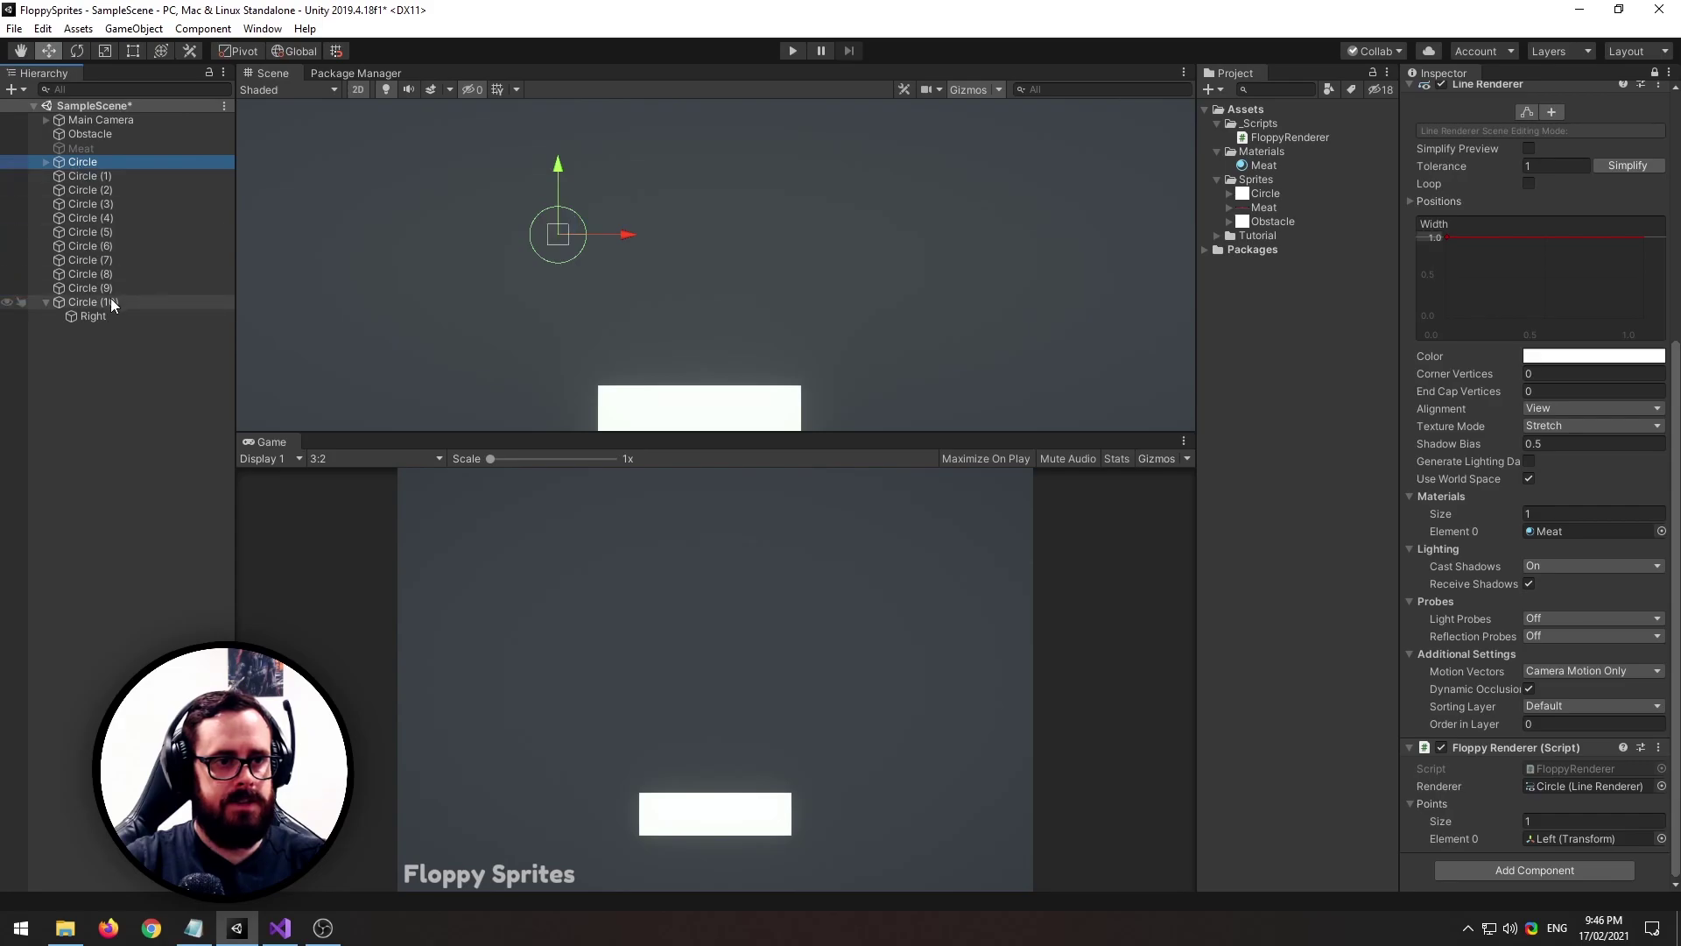
{"action": "left_click", "coordinate": [108, 299], "text": "shift"}
{"action": "left_click_drag", "start_coordinate": [102, 260], "coordinate": [1443, 802]}
{"action": "scroll", "coordinate": [1509, 791], "scroll_direction": "down", "scroll_amount": 5}
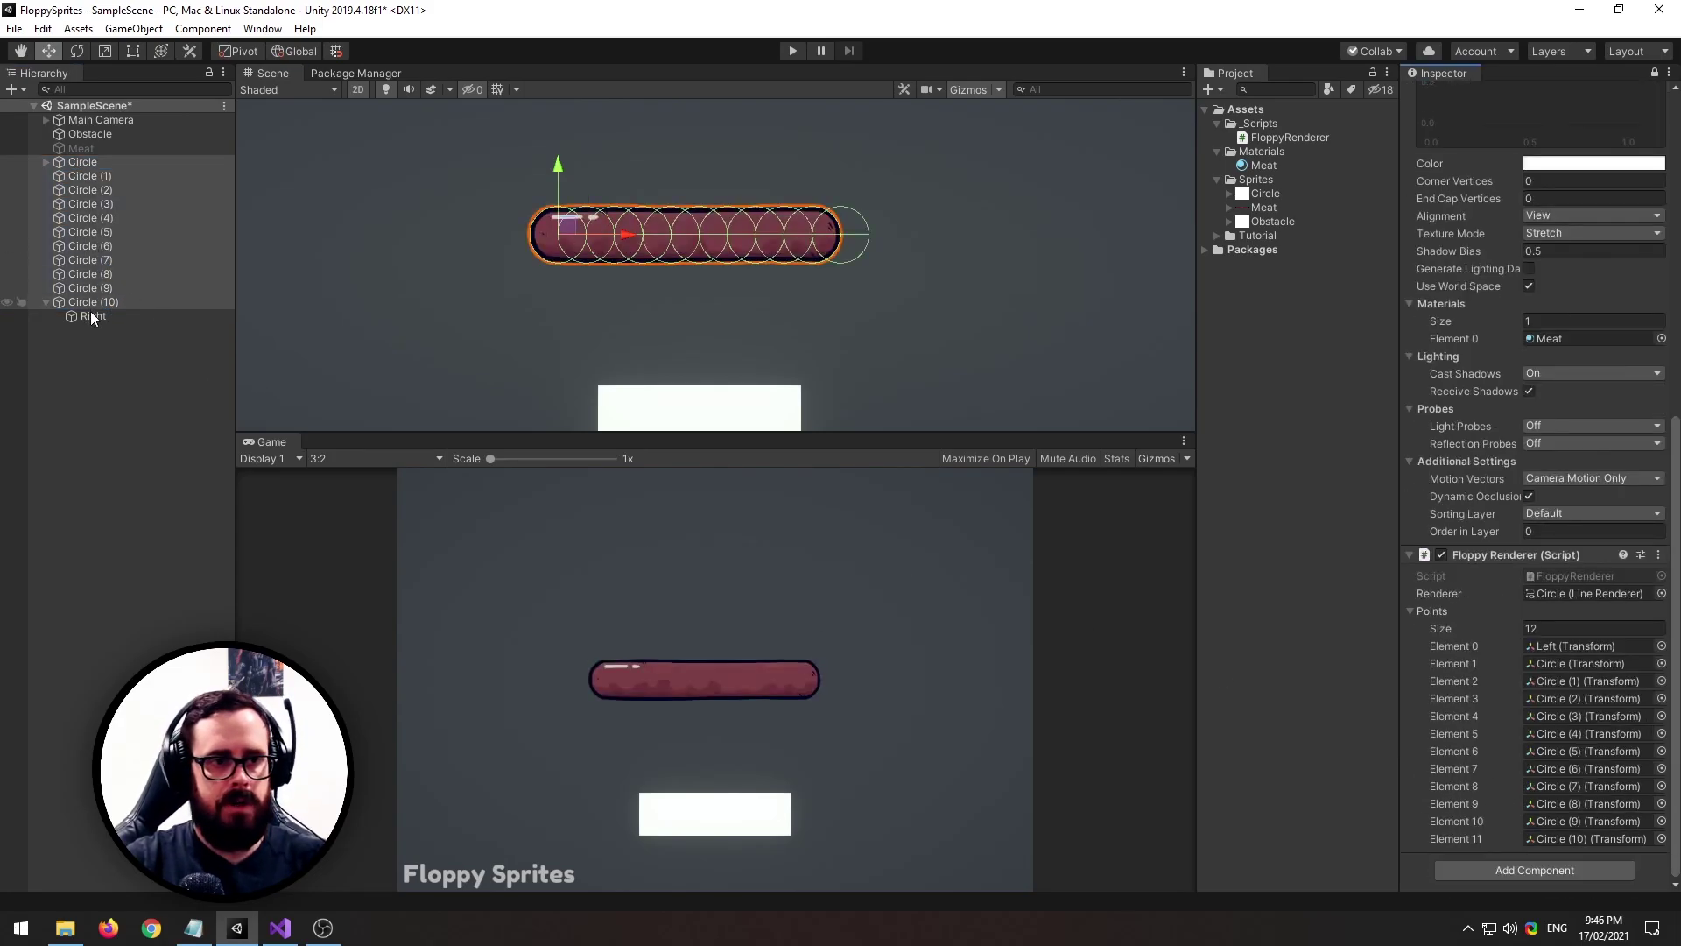
{"action": "left_click_drag", "start_coordinate": [91, 315], "coordinate": [1495, 765]}
{"action": "left_click_drag", "start_coordinate": [1452, 603], "coordinate": [1445, 606]}
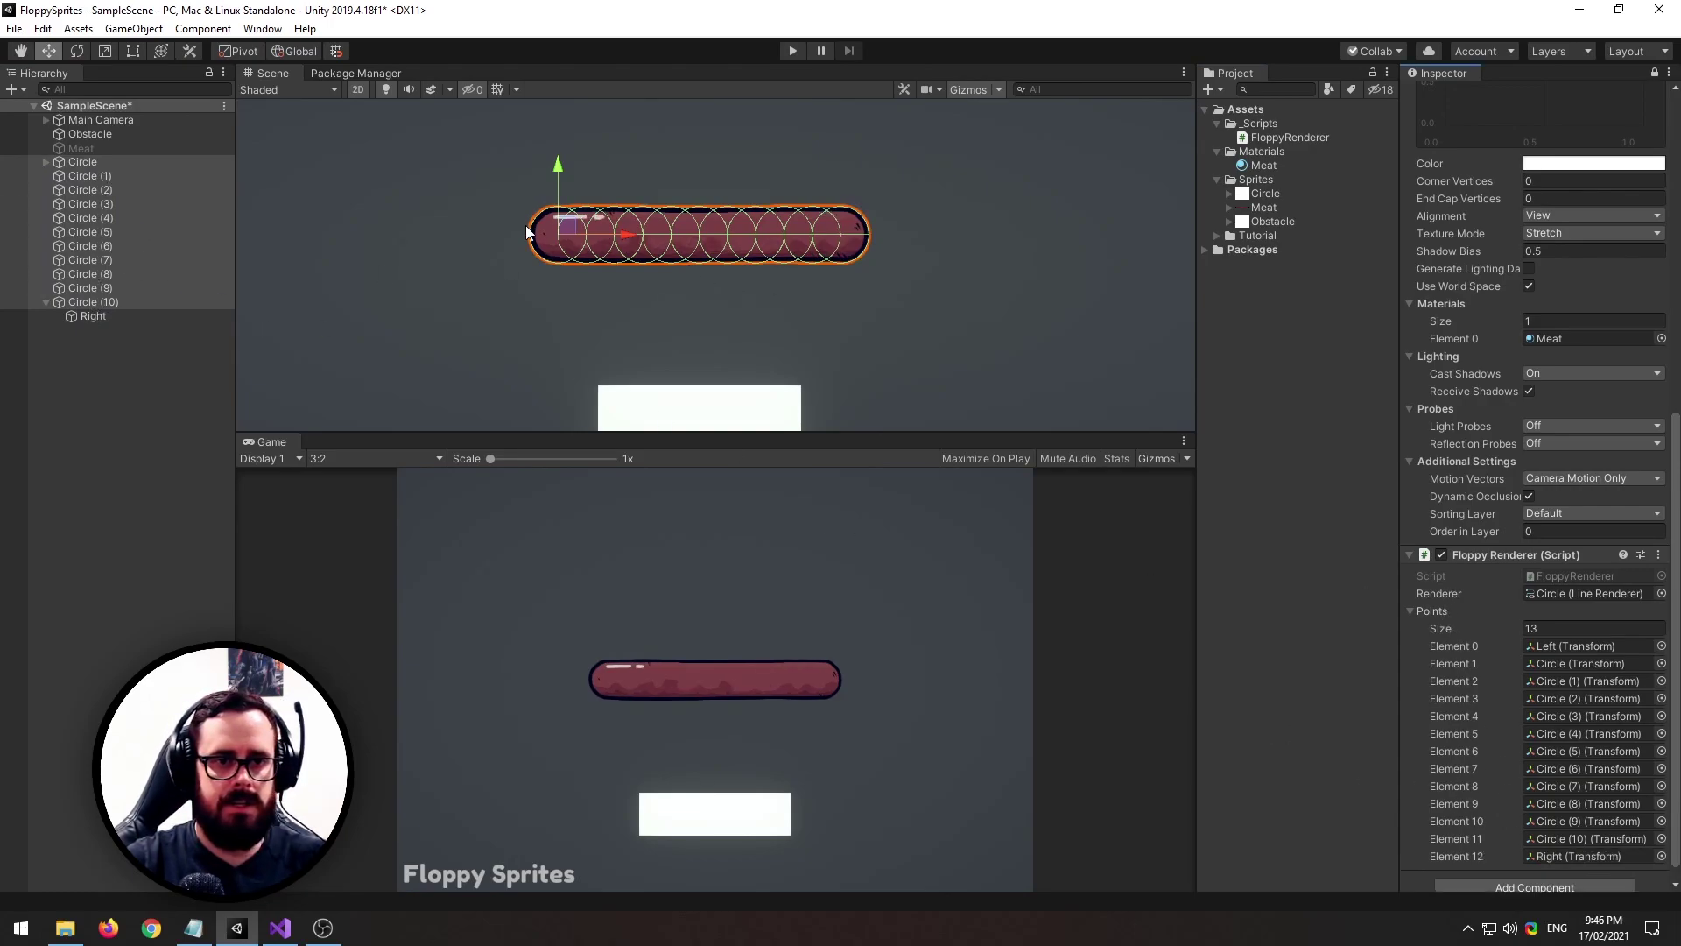
{"action": "left_click", "coordinate": [76, 165]}
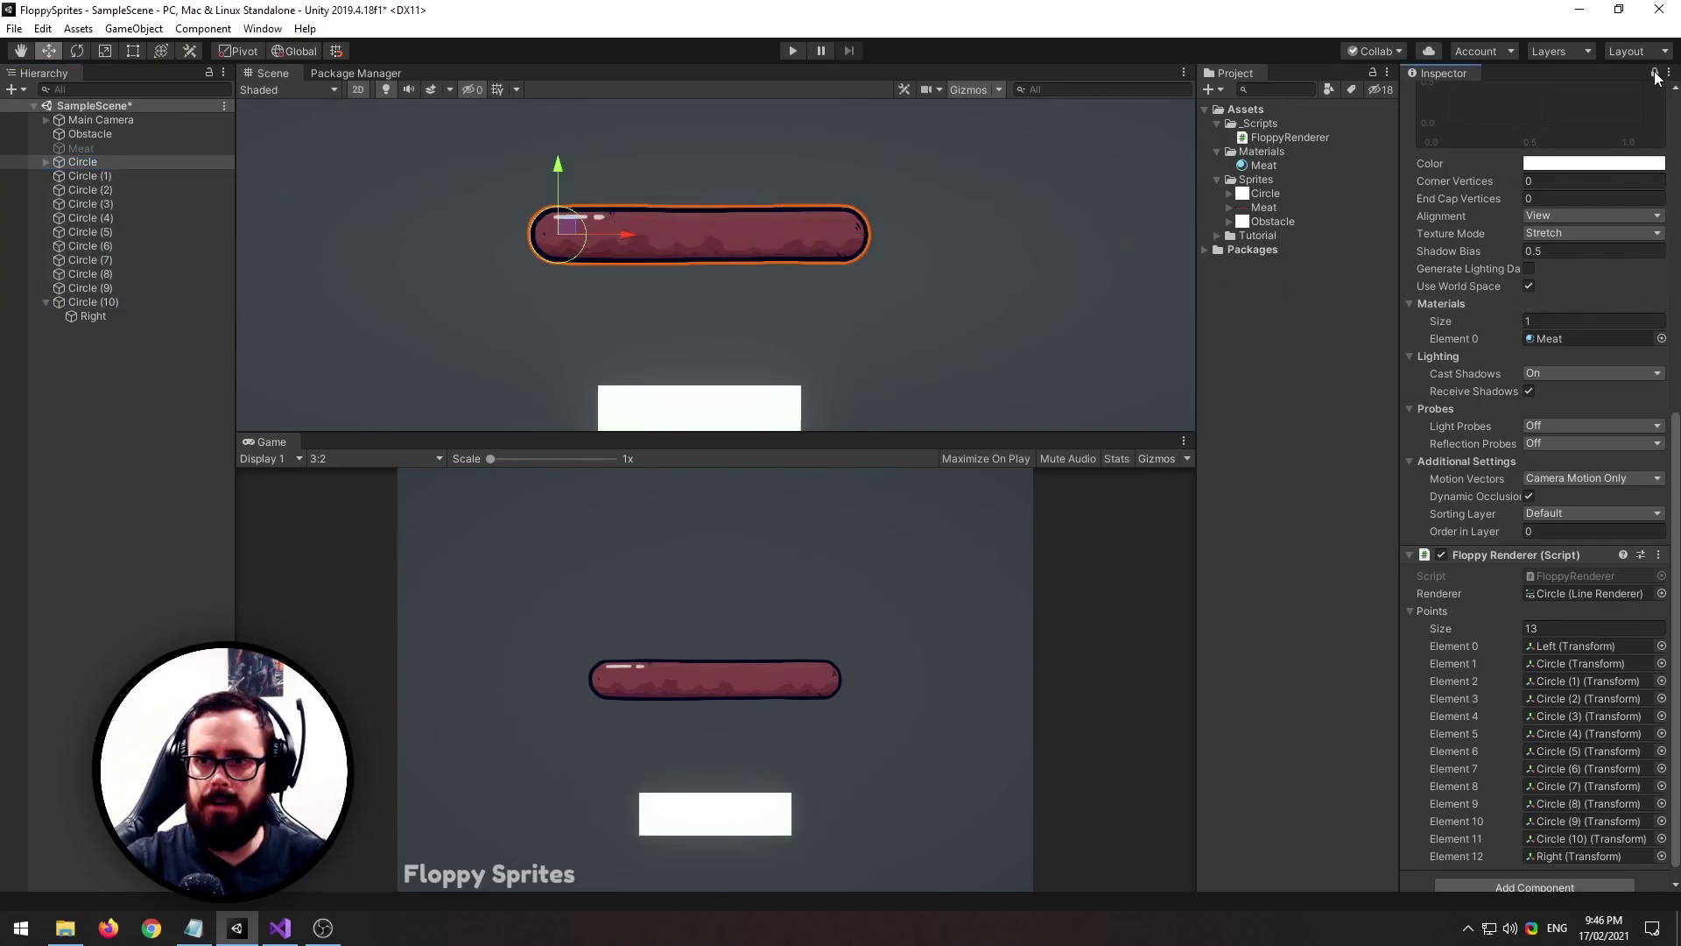
{"action": "scroll", "coordinate": [791, 236], "scroll_direction": "down", "scroll_amount": 4}
{"action": "left_click", "coordinate": [793, 51]}
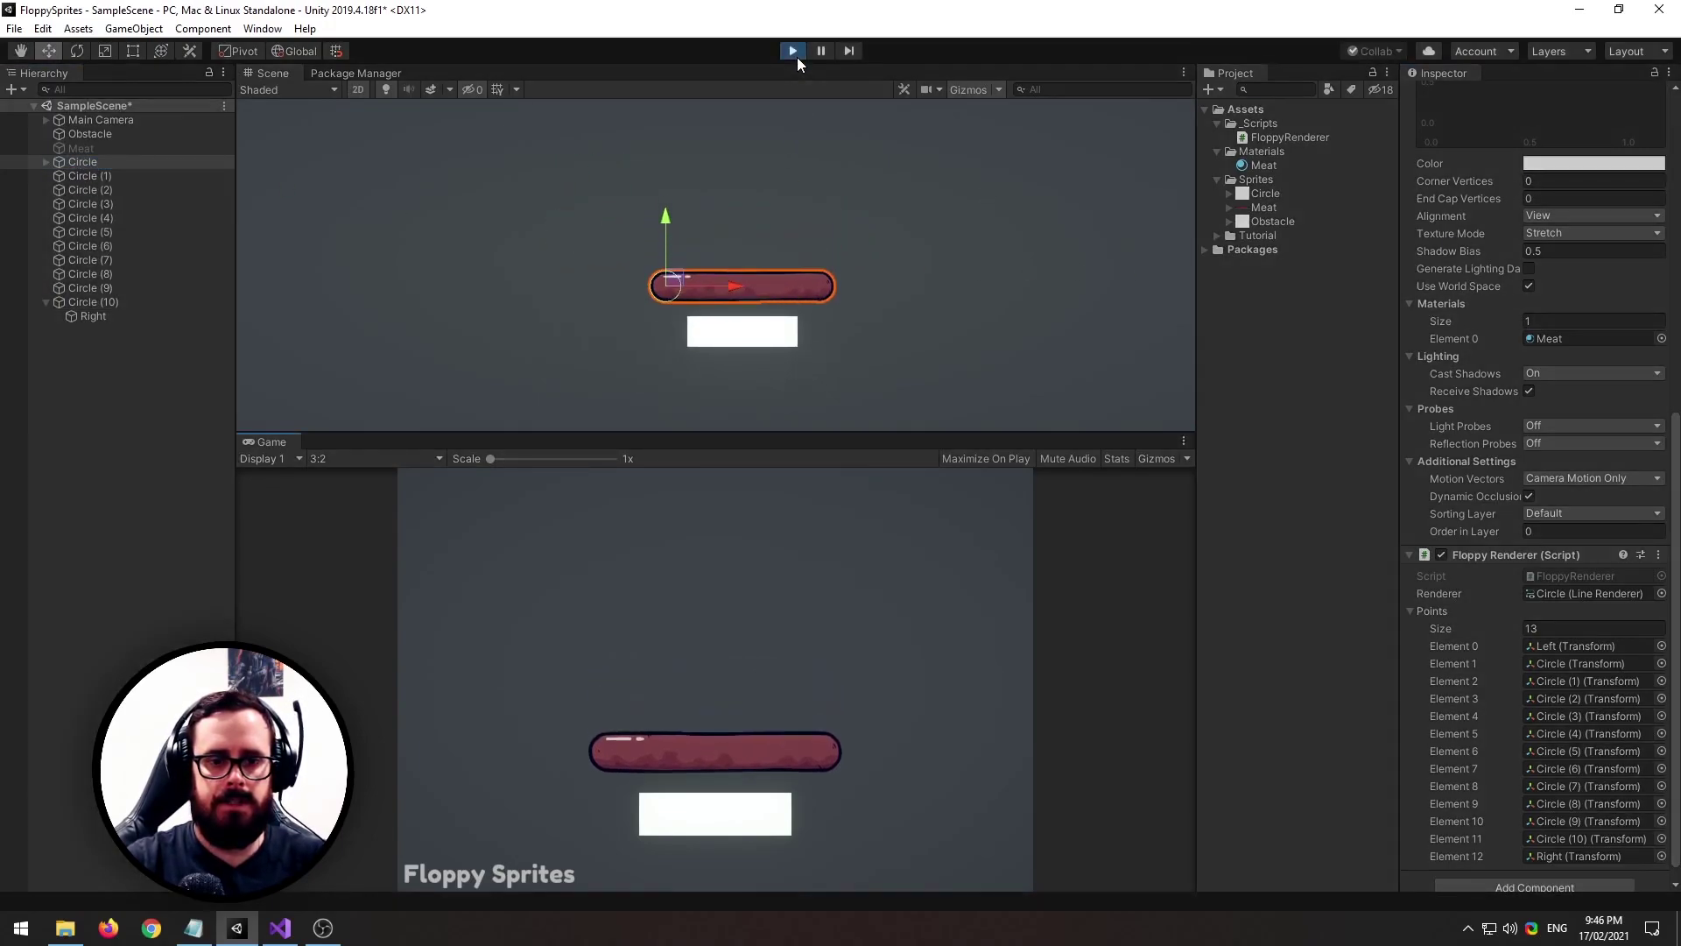
{"action": "left_click", "coordinate": [797, 56]}
{"action": "left_click", "coordinate": [111, 302], "text": "shift"}
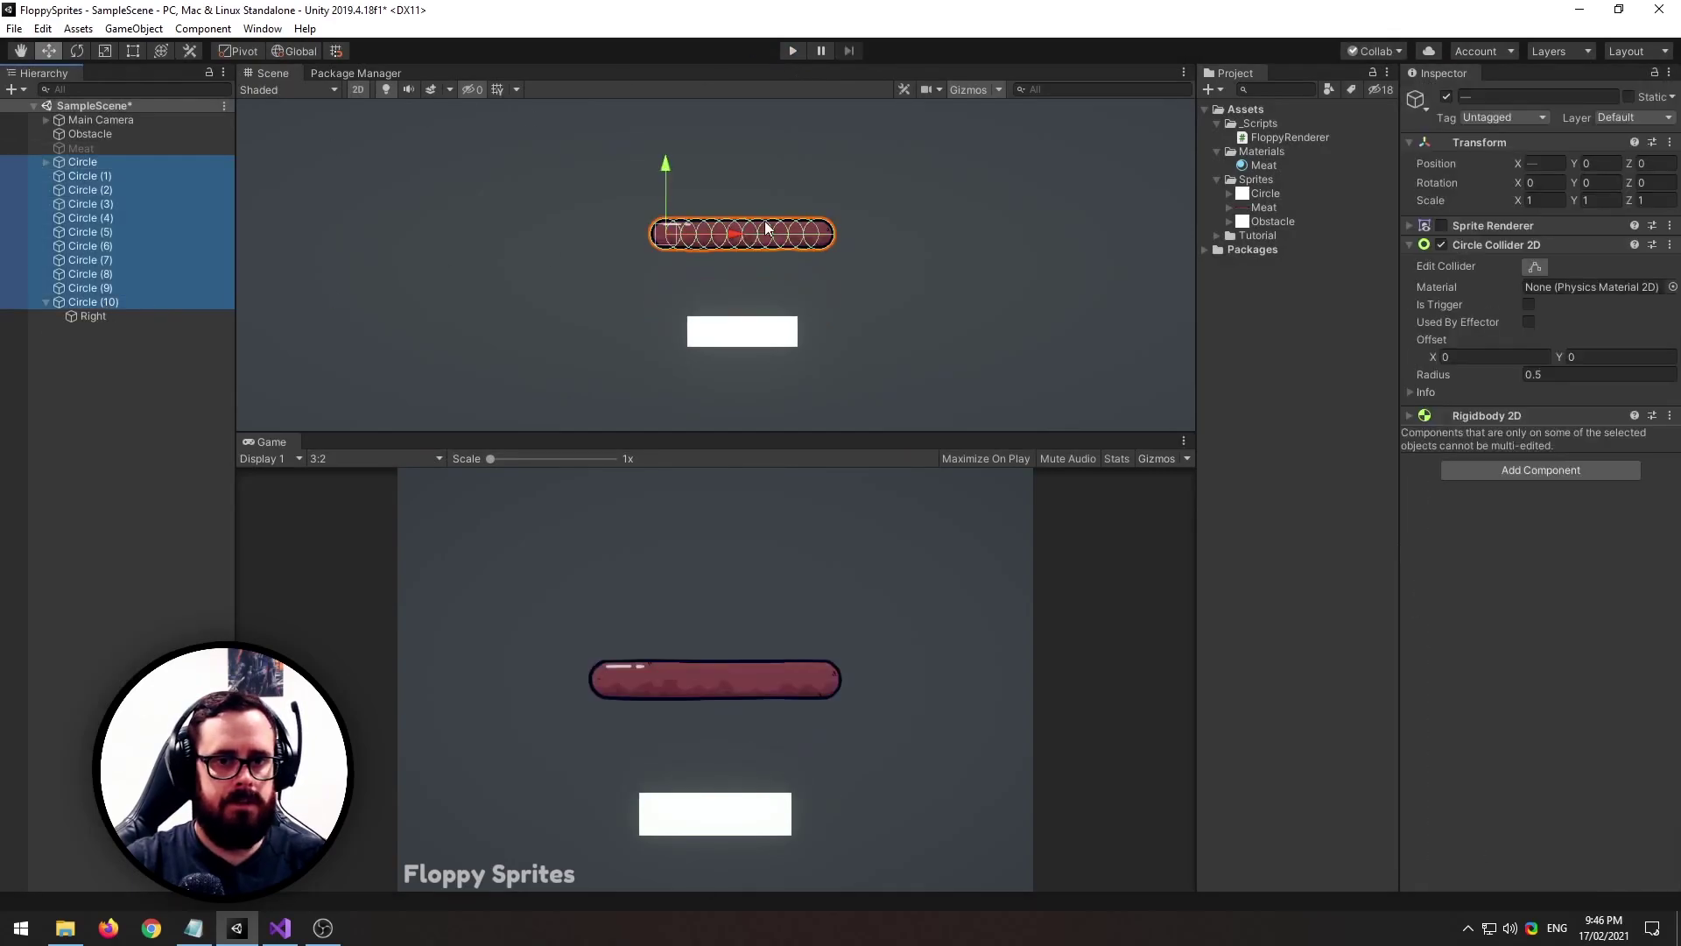
{"action": "left_click_drag", "start_coordinate": [716, 239], "coordinate": [778, 238]}
{"action": "left_click", "coordinate": [795, 53]}
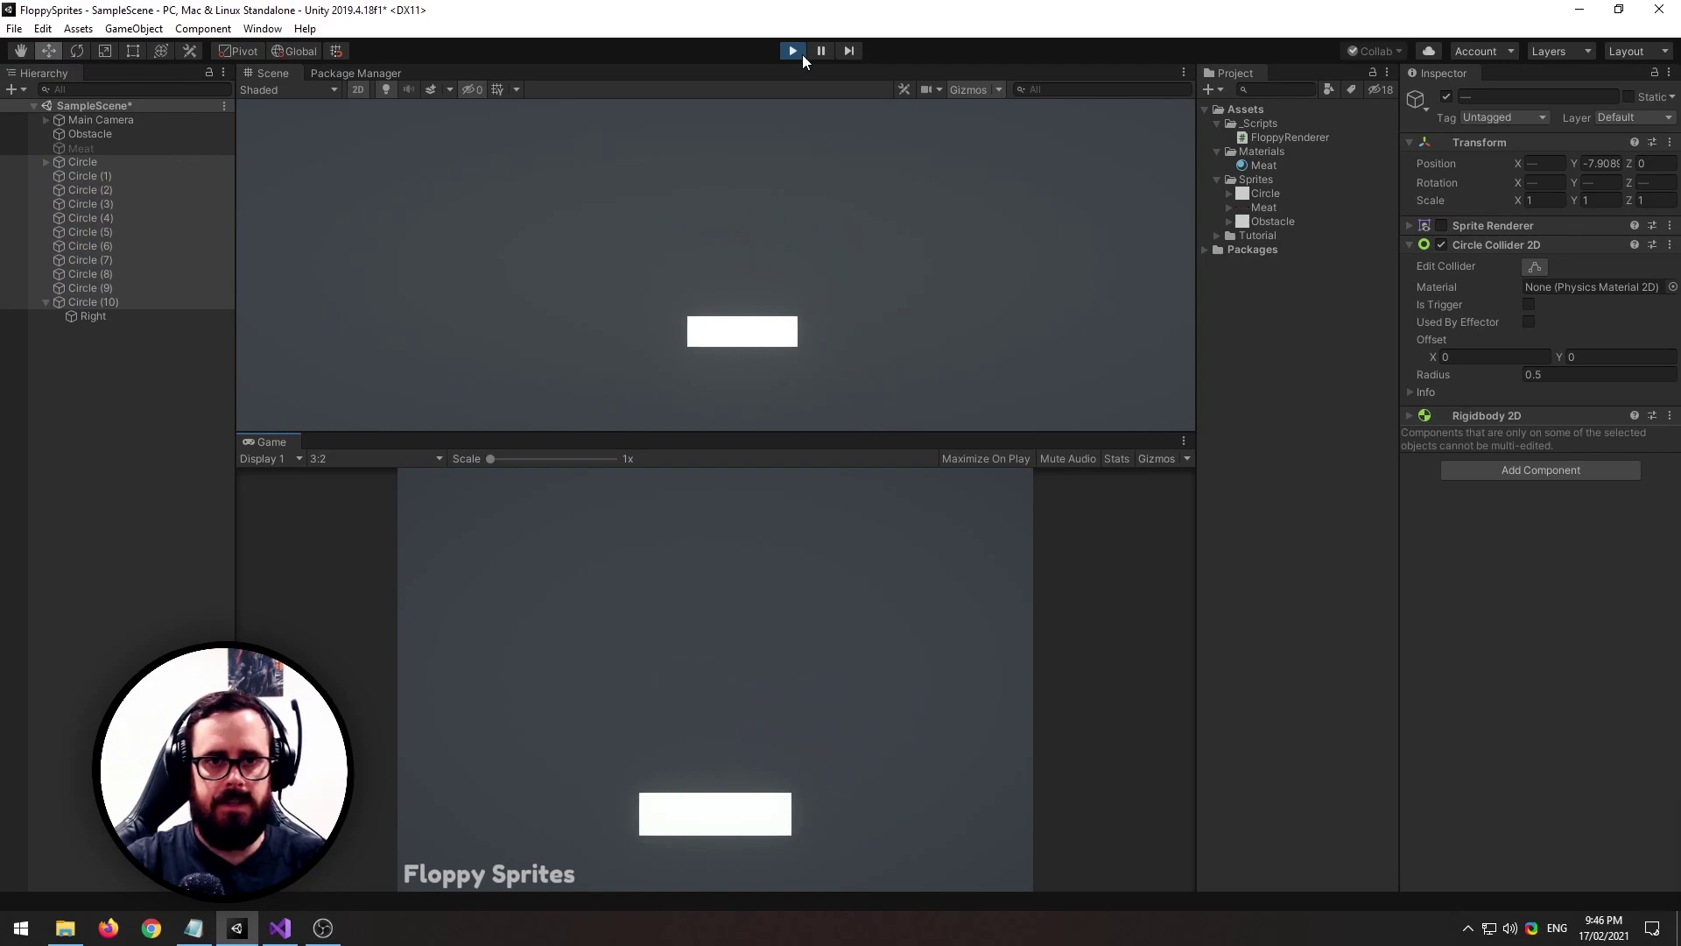
{"action": "left_click", "coordinate": [802, 55]}
{"action": "left_click_drag", "start_coordinate": [833, 236], "coordinate": [770, 237]}
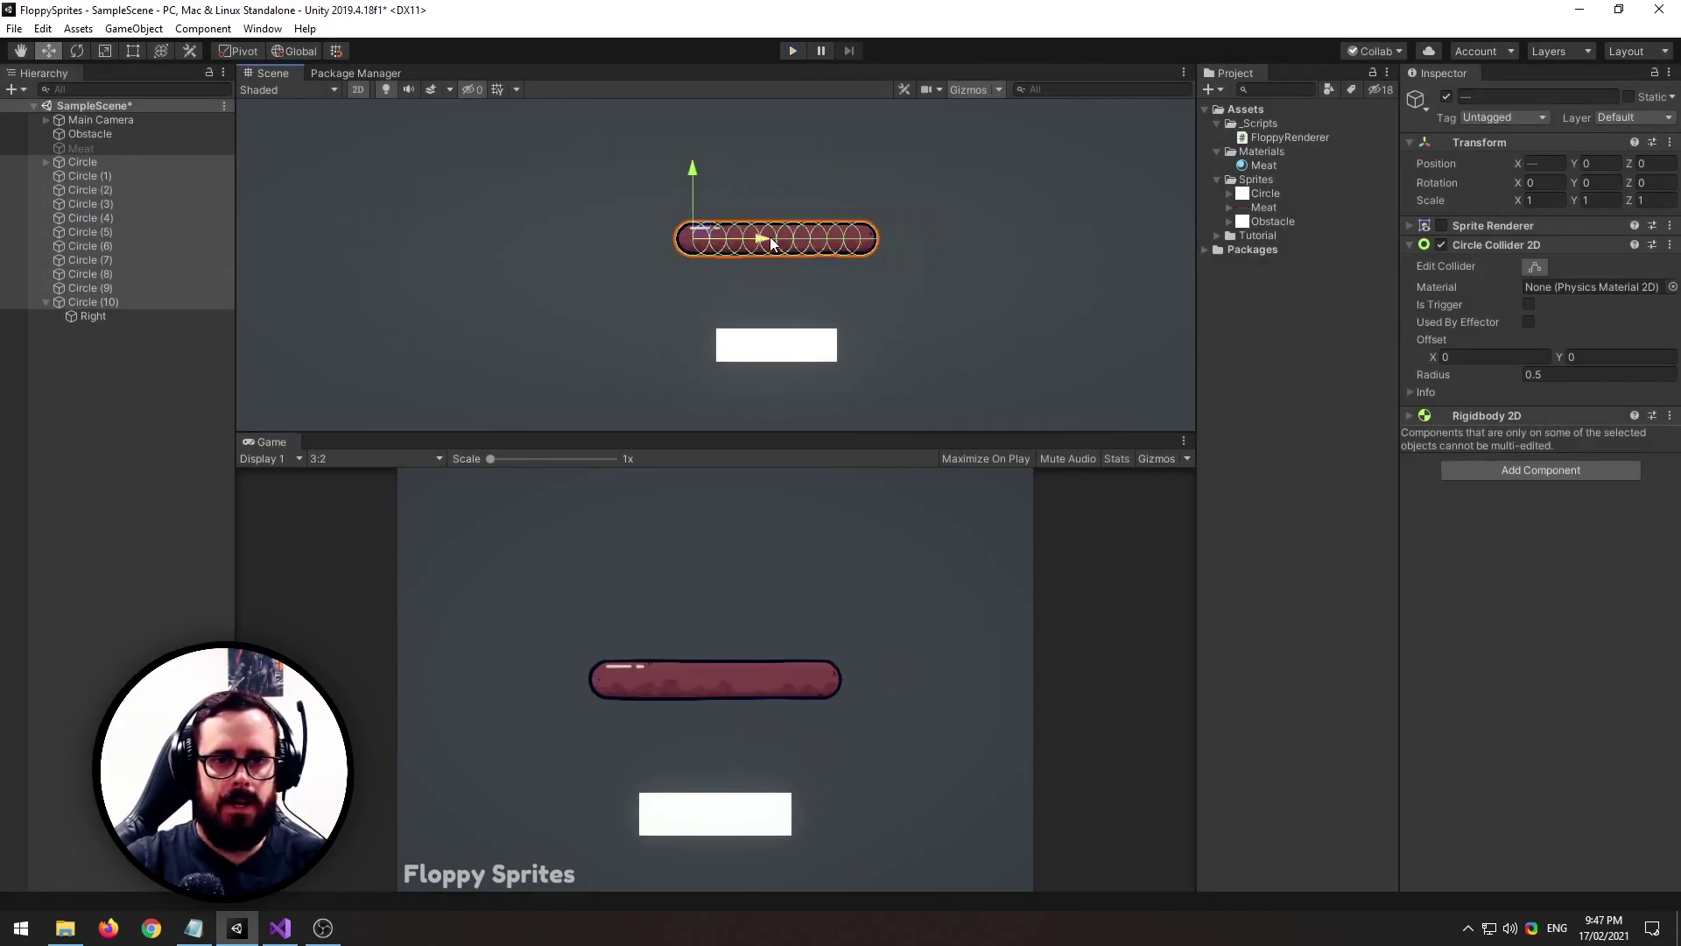
Create an empty object named Ingredient and move it to the scene root
{"action": "left_click", "coordinate": [105, 232]}
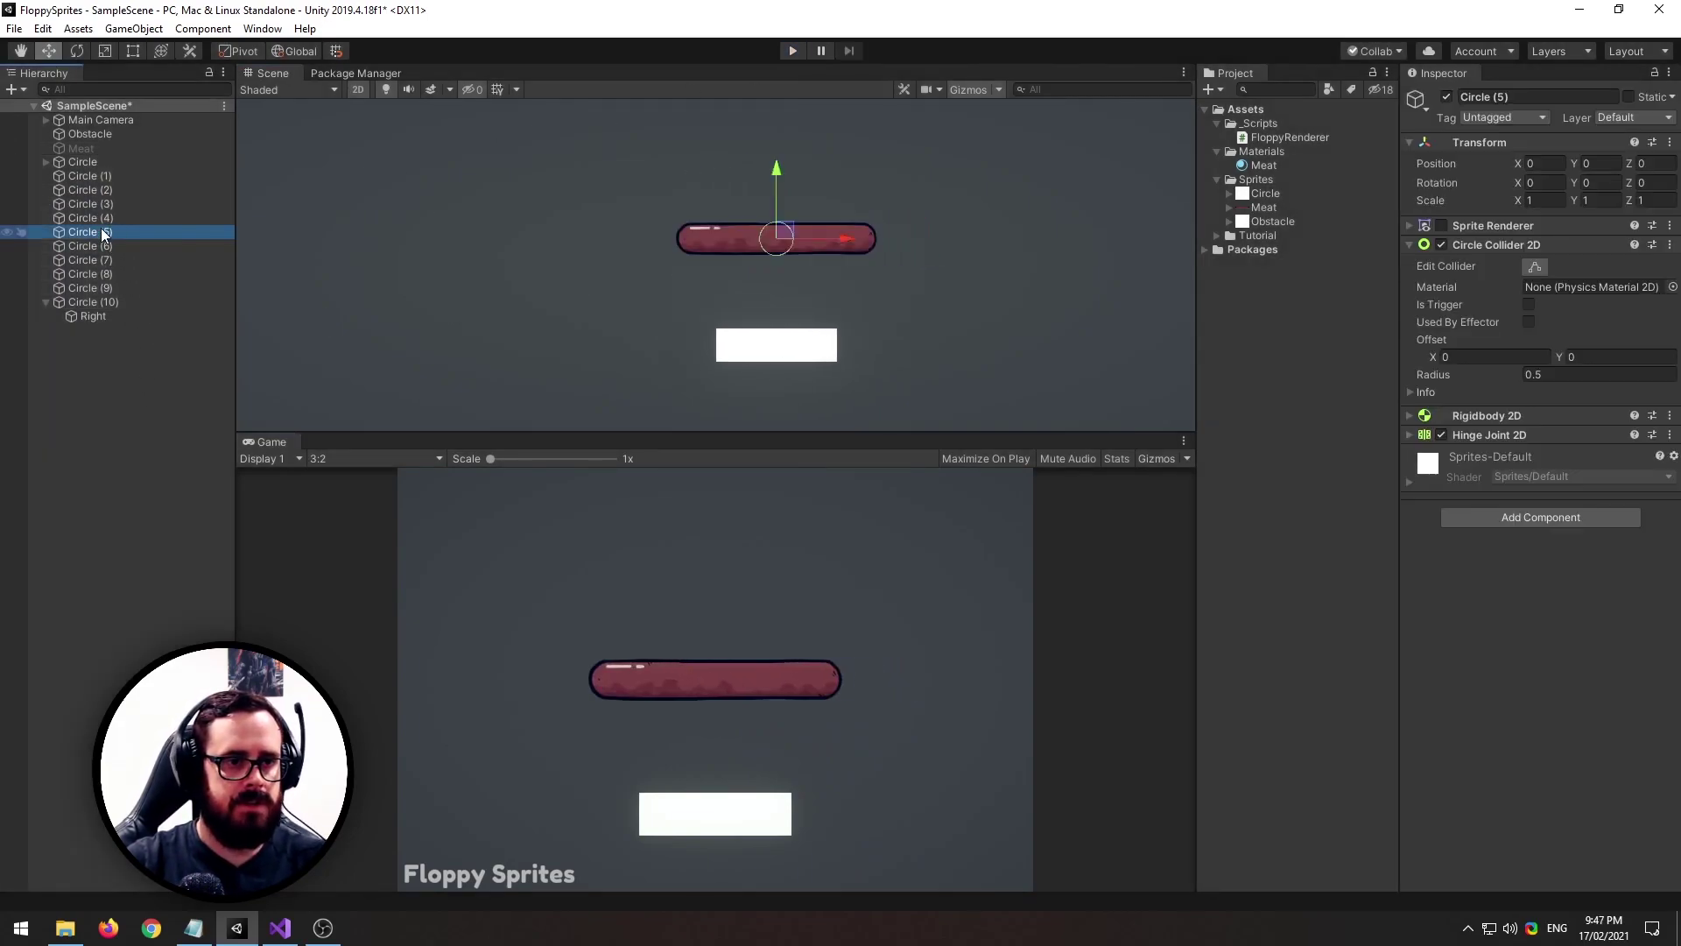
{"action": "right_click", "coordinate": [102, 232]}
{"action": "left_click", "coordinate": [214, 391]}
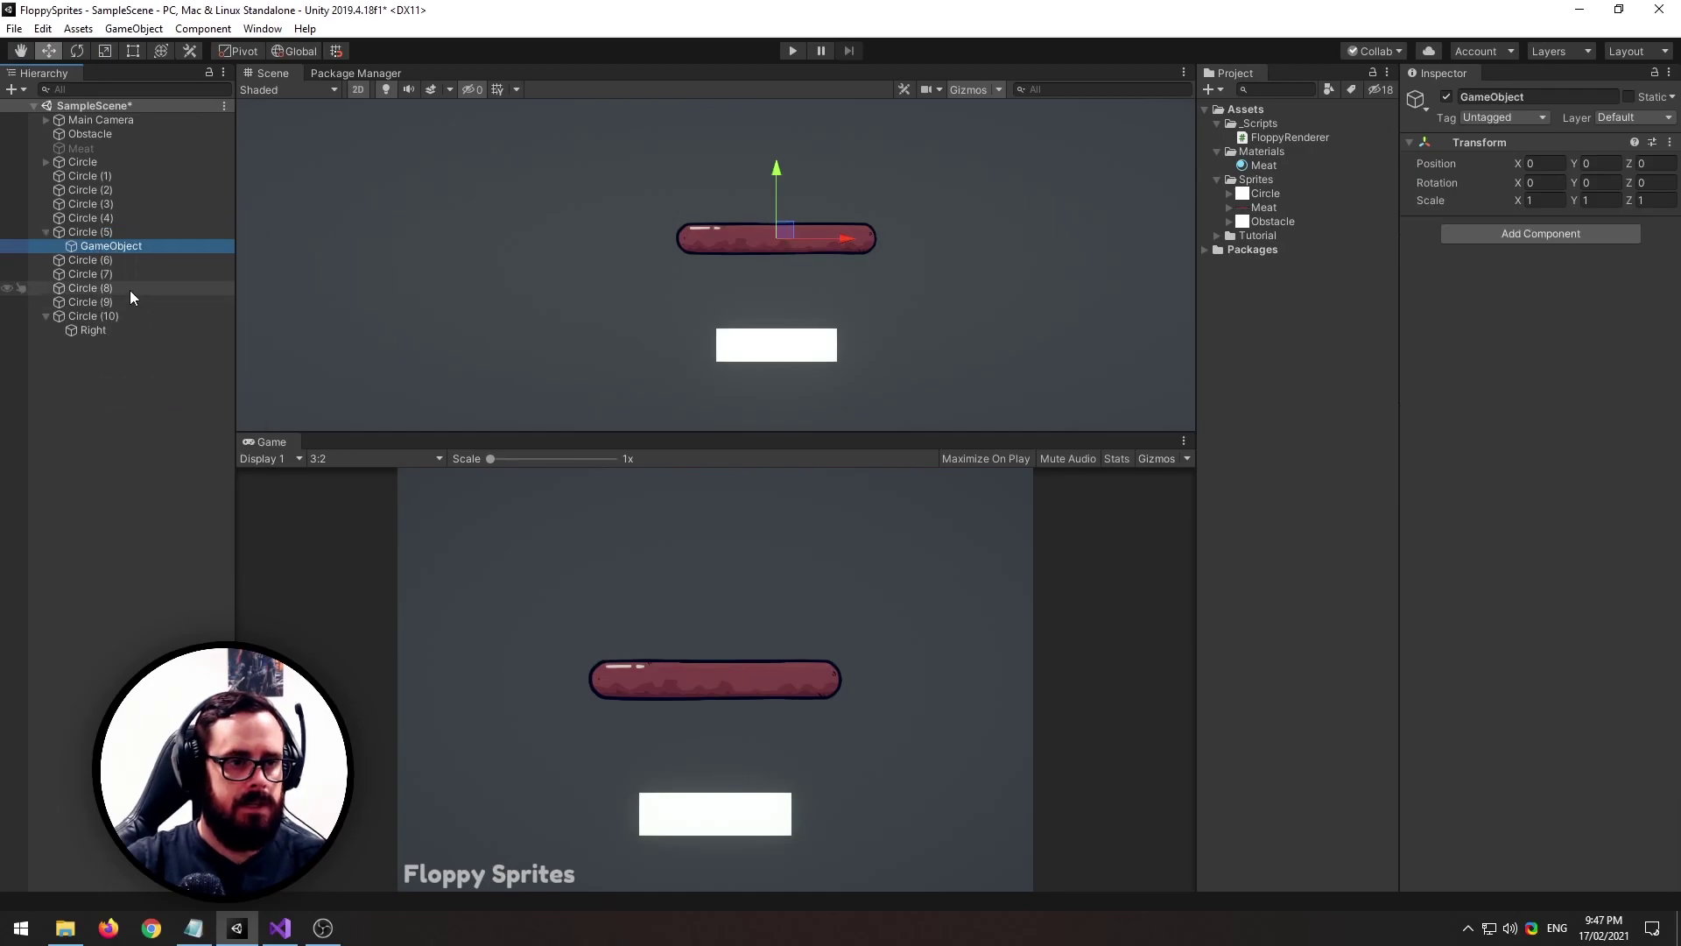
{"action": "type", "text": "Ingre"}
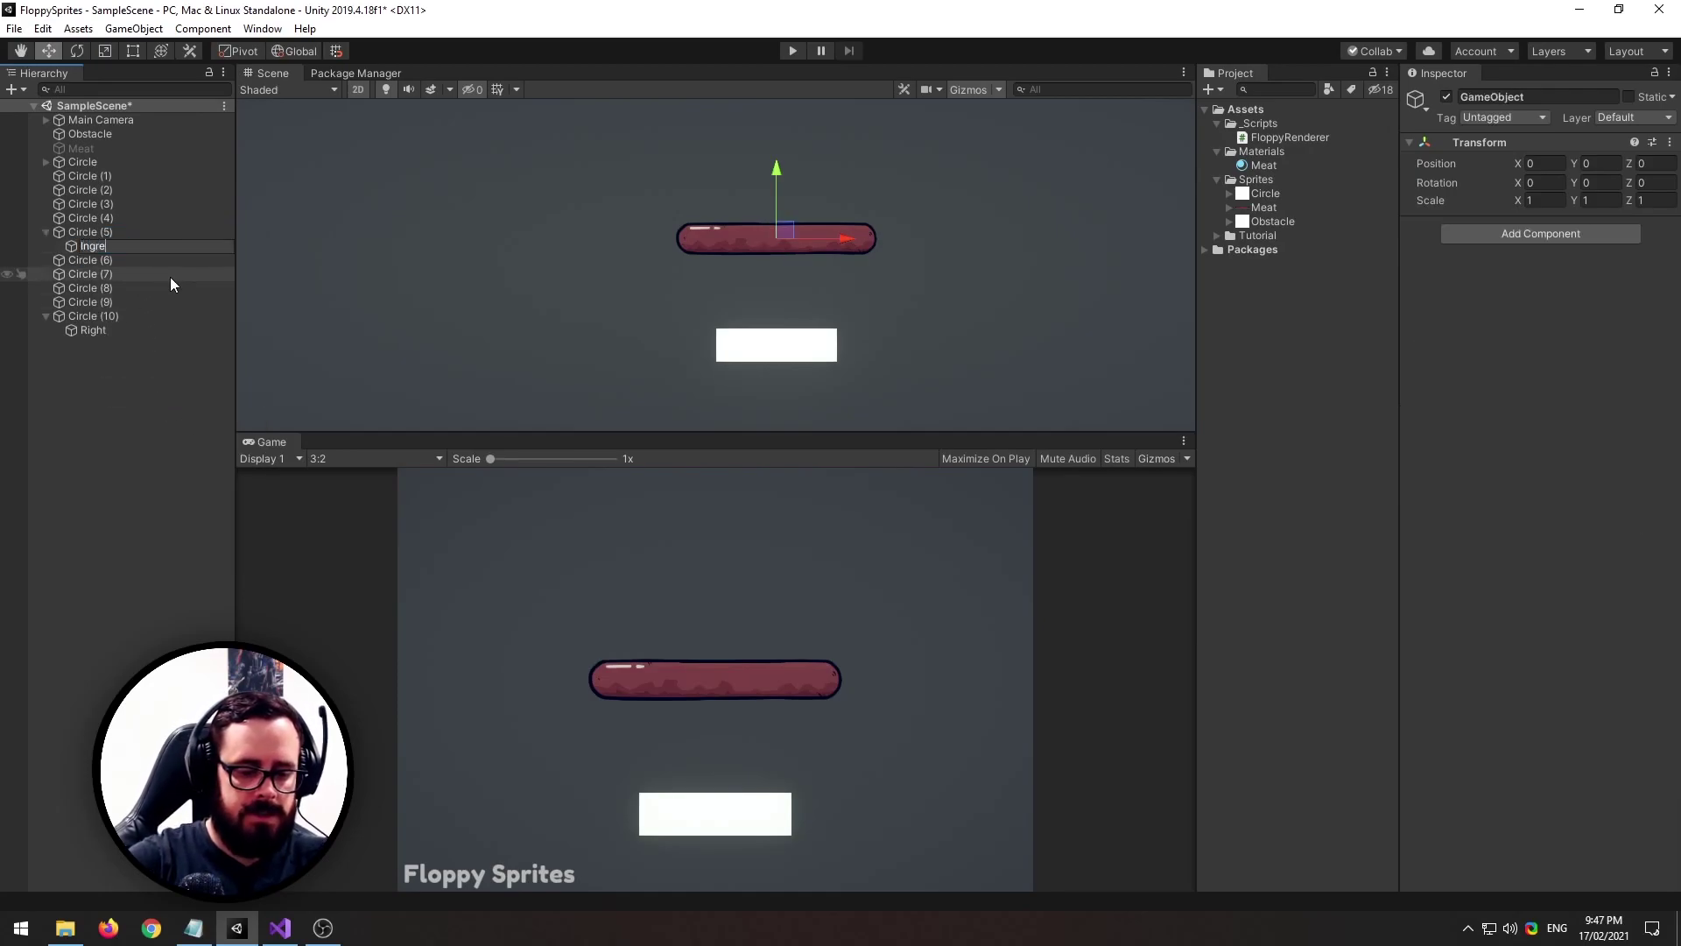
{"action": "type", "text": "dient"}
{"action": "key", "text": "Return"}
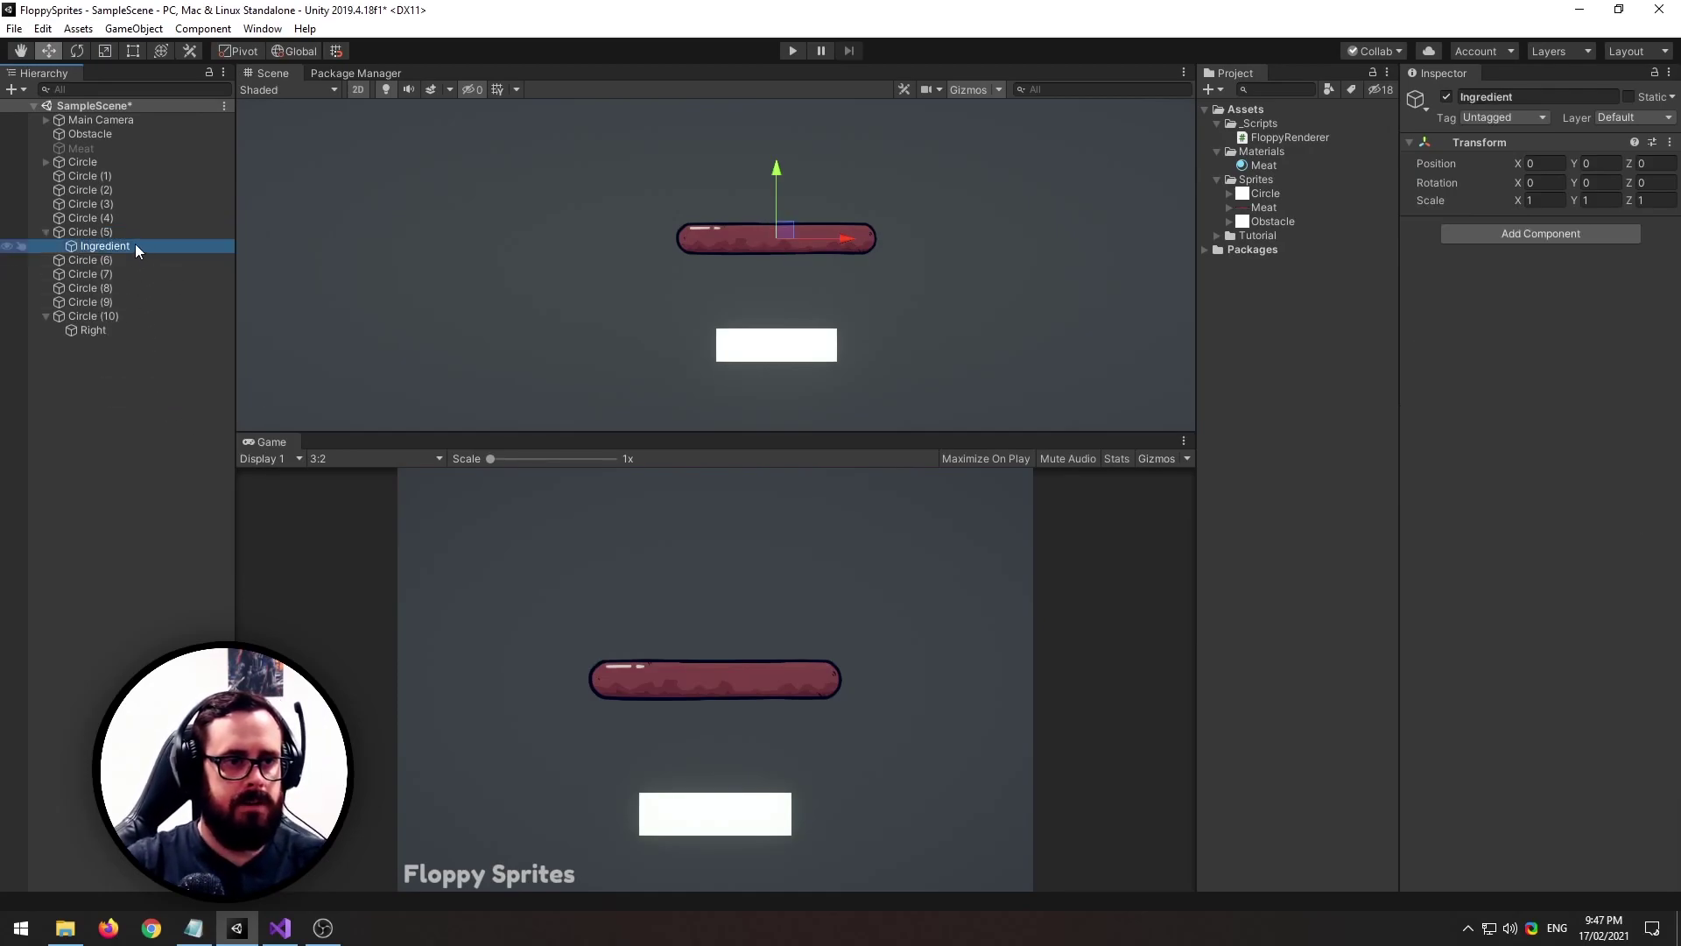
{"action": "left_click_drag", "start_coordinate": [134, 244], "coordinate": [118, 403]}
Move all eleven circles inside Ingredient and drag Ingredient into the project assets
{"action": "left_click", "coordinate": [47, 301]}
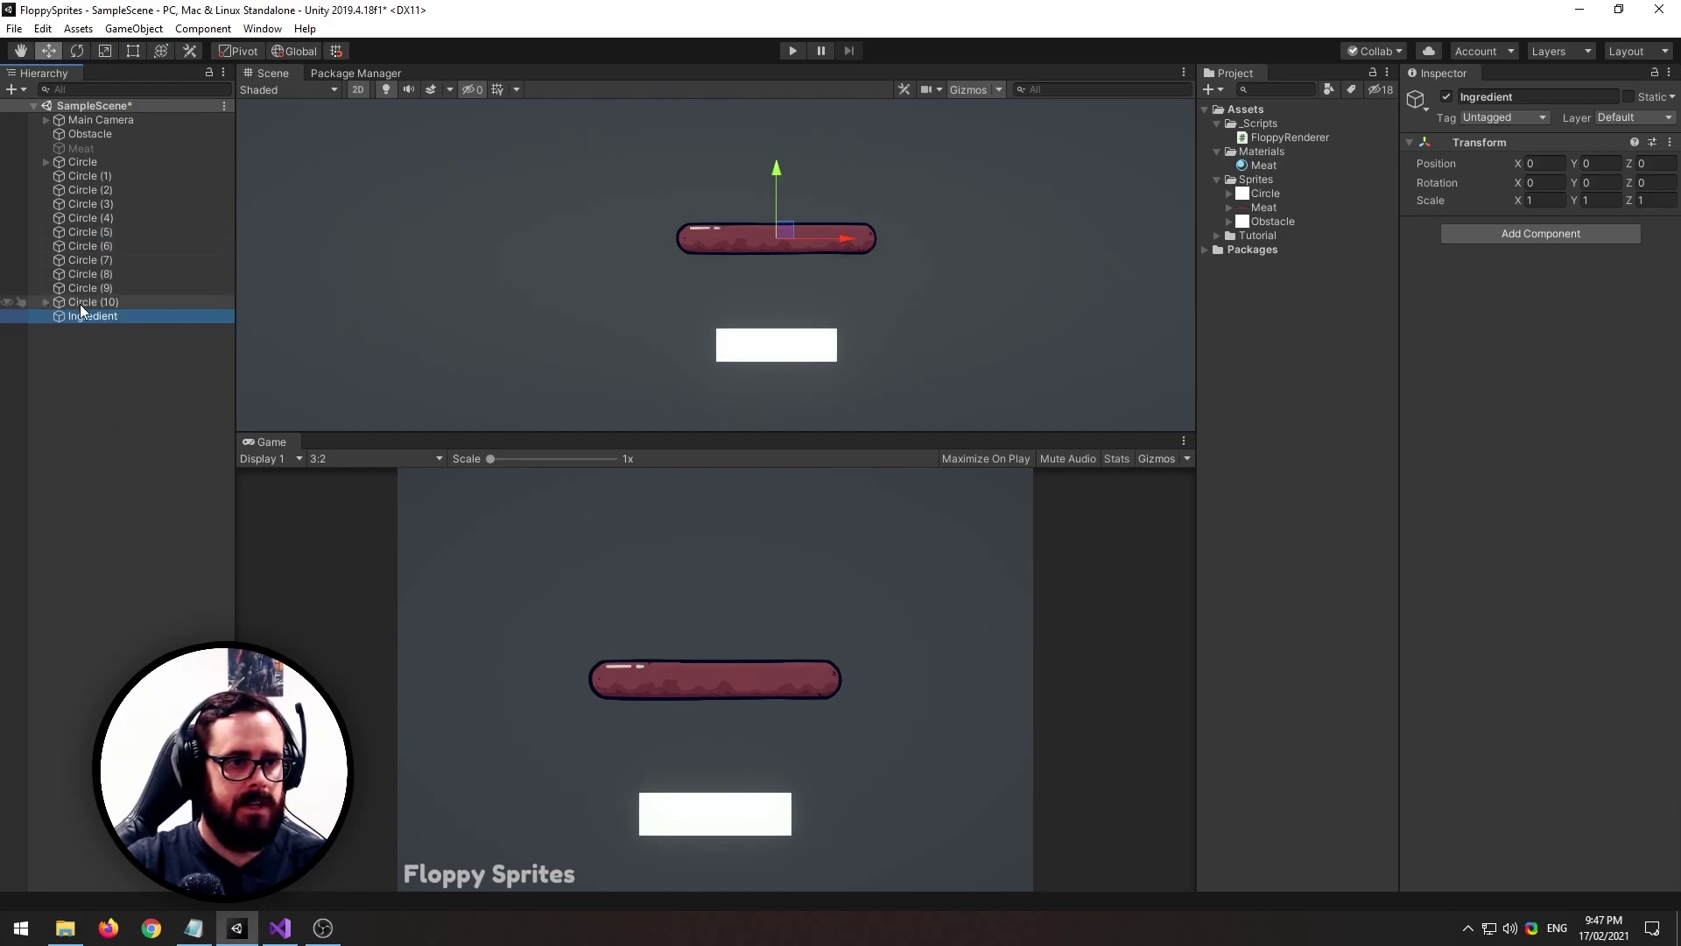
{"action": "left_click", "coordinate": [80, 303]}
{"action": "left_click", "coordinate": [82, 161], "text": "shift"}
{"action": "left_click_drag", "start_coordinate": [105, 179], "coordinate": [107, 319]}
{"action": "left_click", "coordinate": [103, 160]}
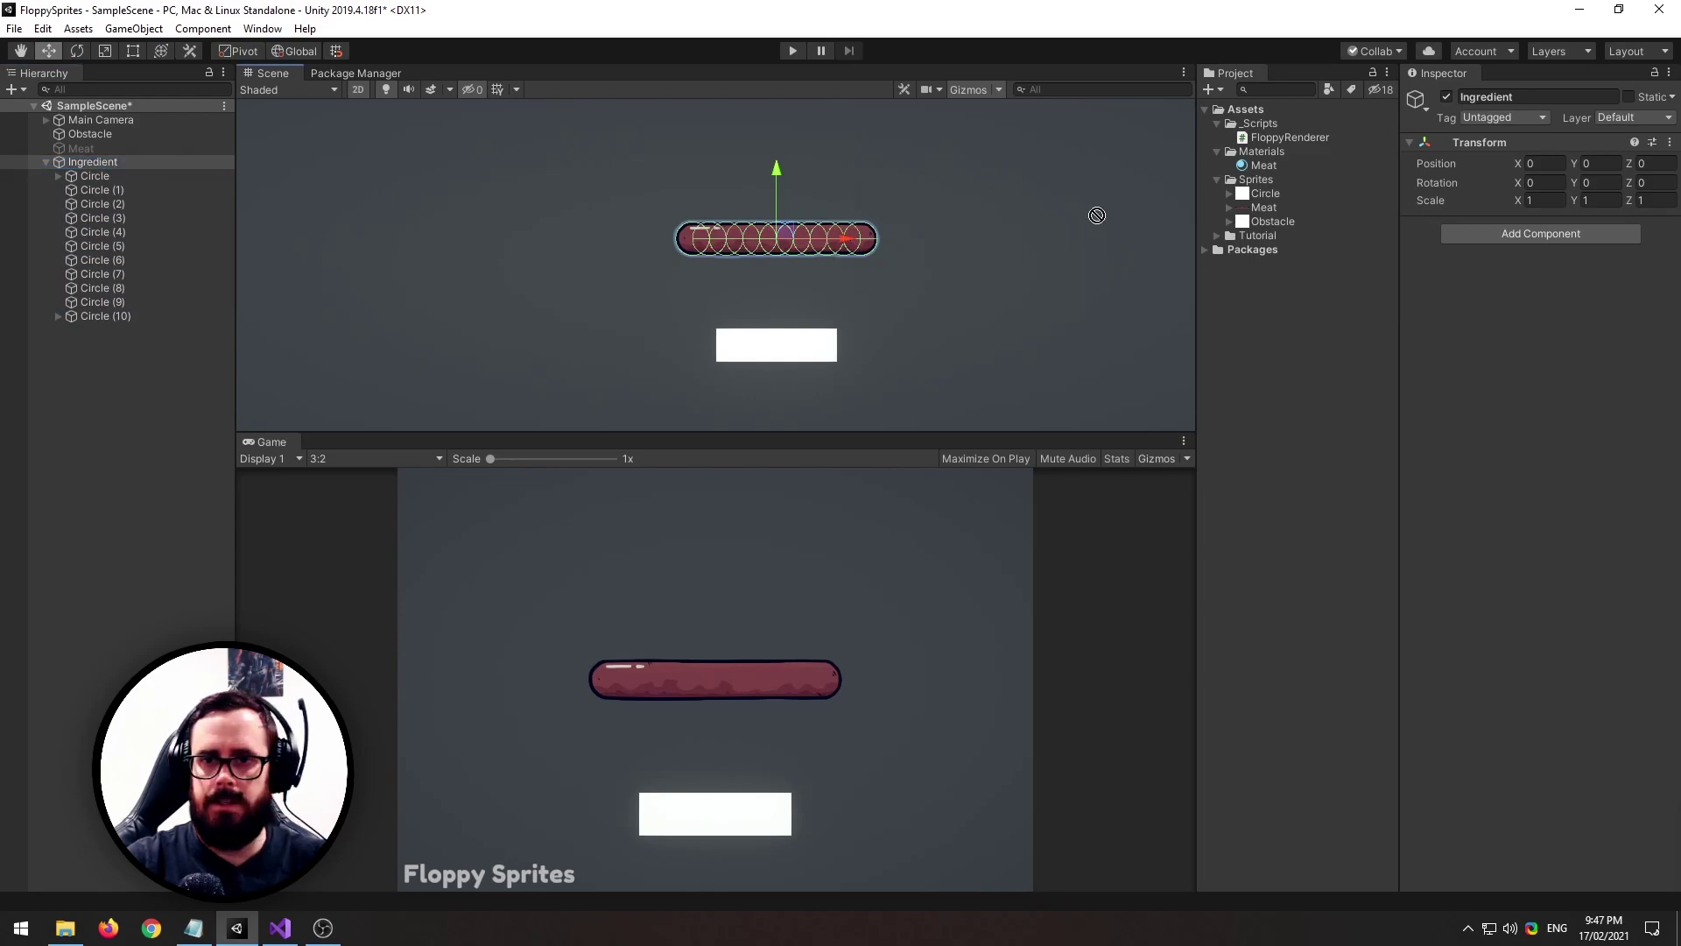
{"action": "left_click_drag", "start_coordinate": [1176, 147], "coordinate": [1250, 109]}
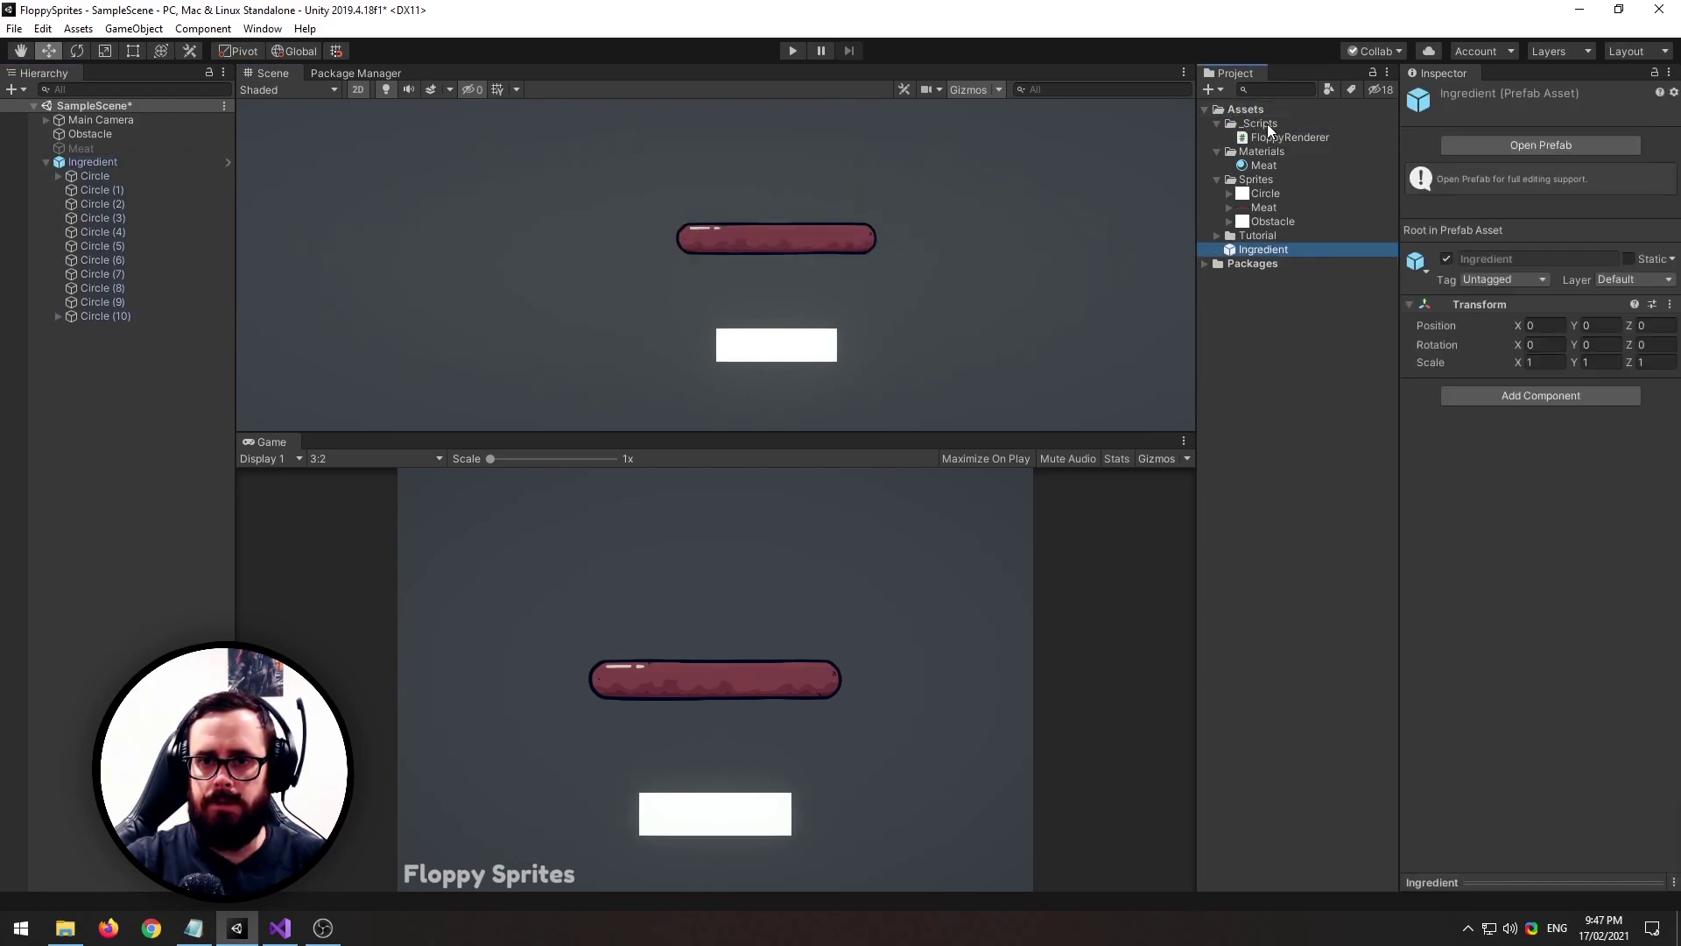
Place three Ingredient prefab copies above the sausage and play the scene
{"action": "left_click", "coordinate": [1244, 311]}
{"action": "left_click", "coordinate": [1266, 249]}
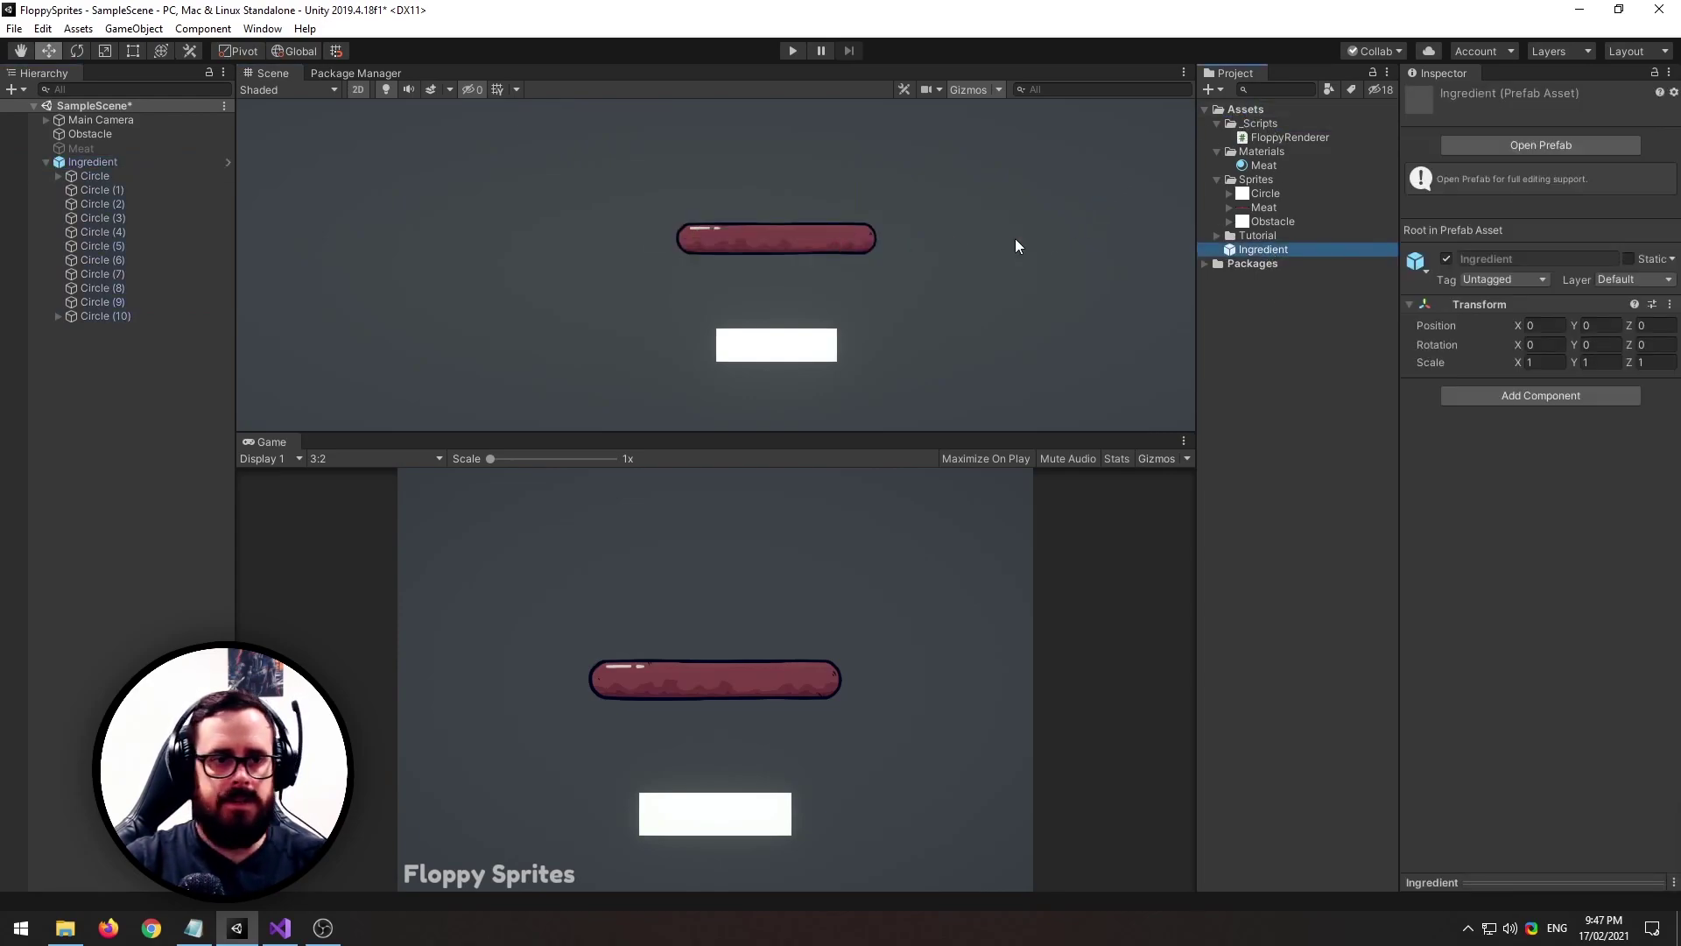
{"action": "left_click_drag", "start_coordinate": [1261, 249], "coordinate": [902, 138]}
{"action": "scroll", "coordinate": [983, 180], "scroll_direction": "down", "scroll_amount": 2}
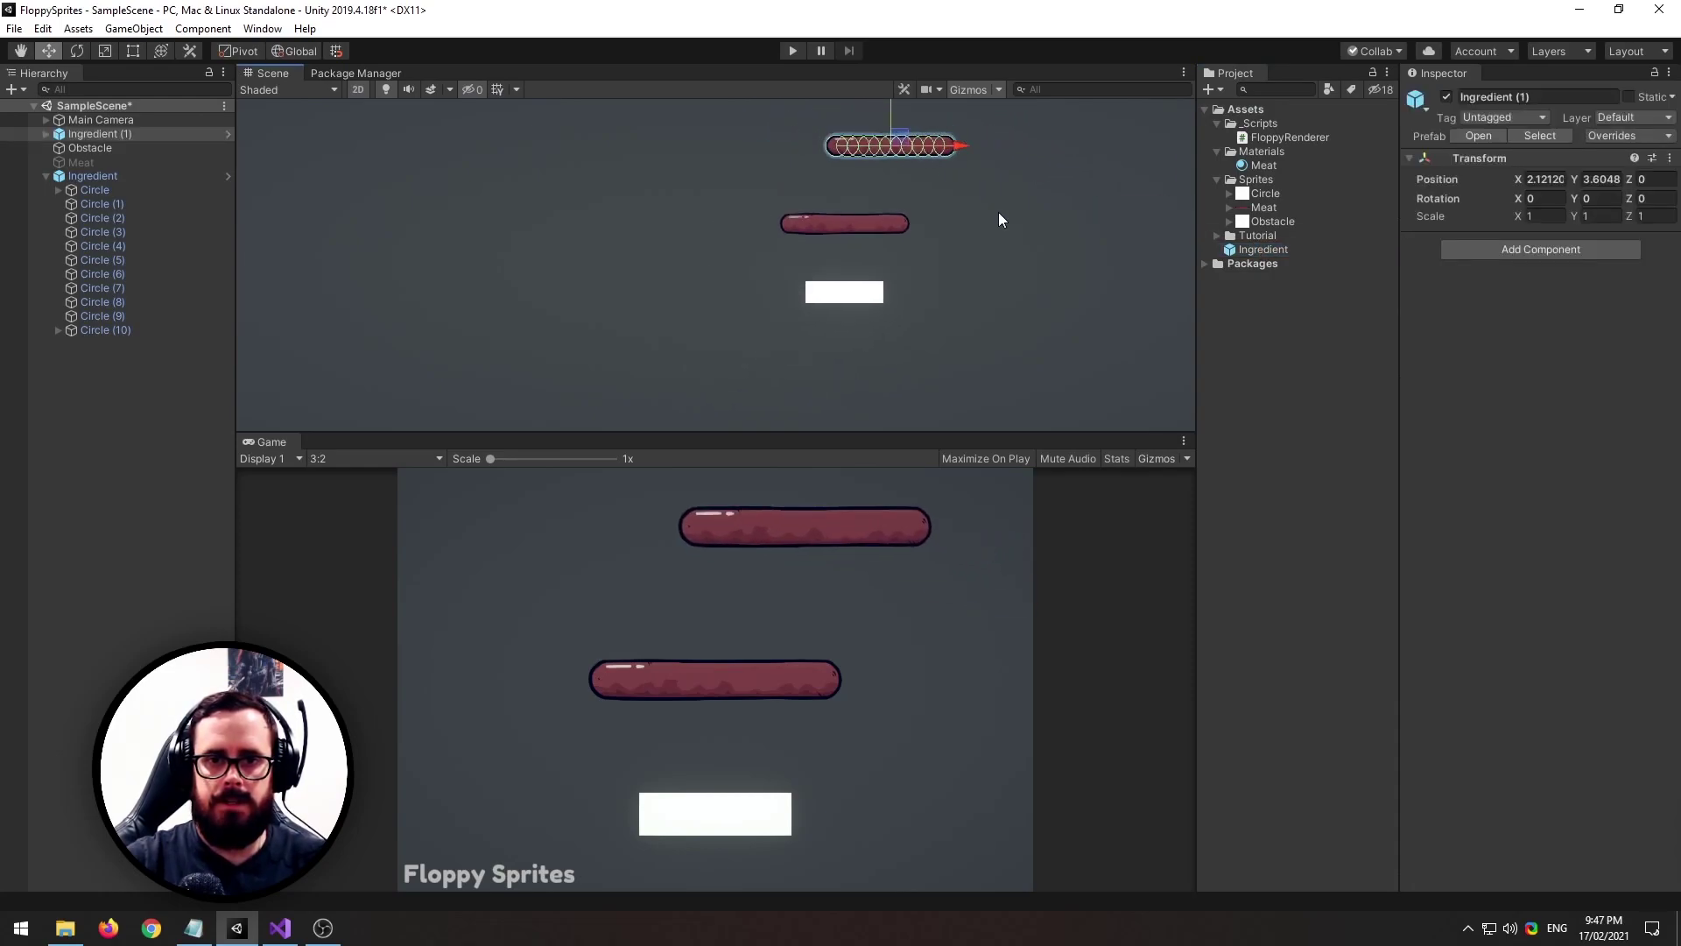
{"action": "left_click_drag", "start_coordinate": [807, 159], "coordinate": [807, 159]}
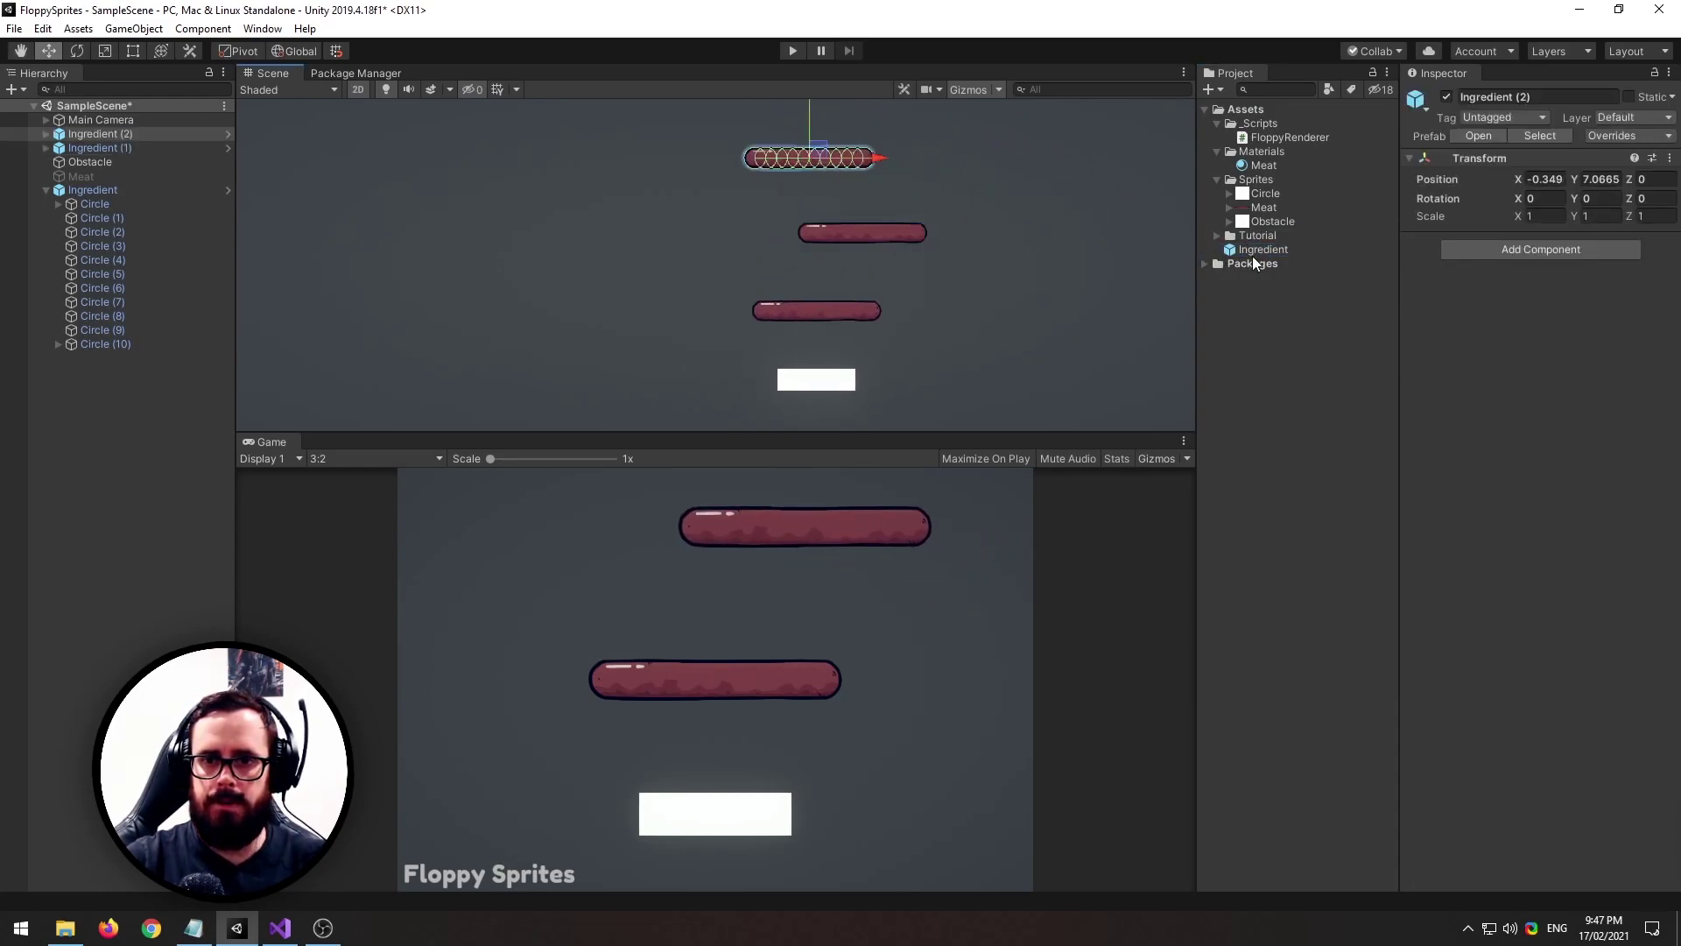
{"action": "left_click_drag", "start_coordinate": [1252, 255], "coordinate": [897, 117]}
{"action": "left_click_drag", "start_coordinate": [867, 104], "coordinate": [867, 105]}
{"action": "left_click", "coordinate": [793, 50]}
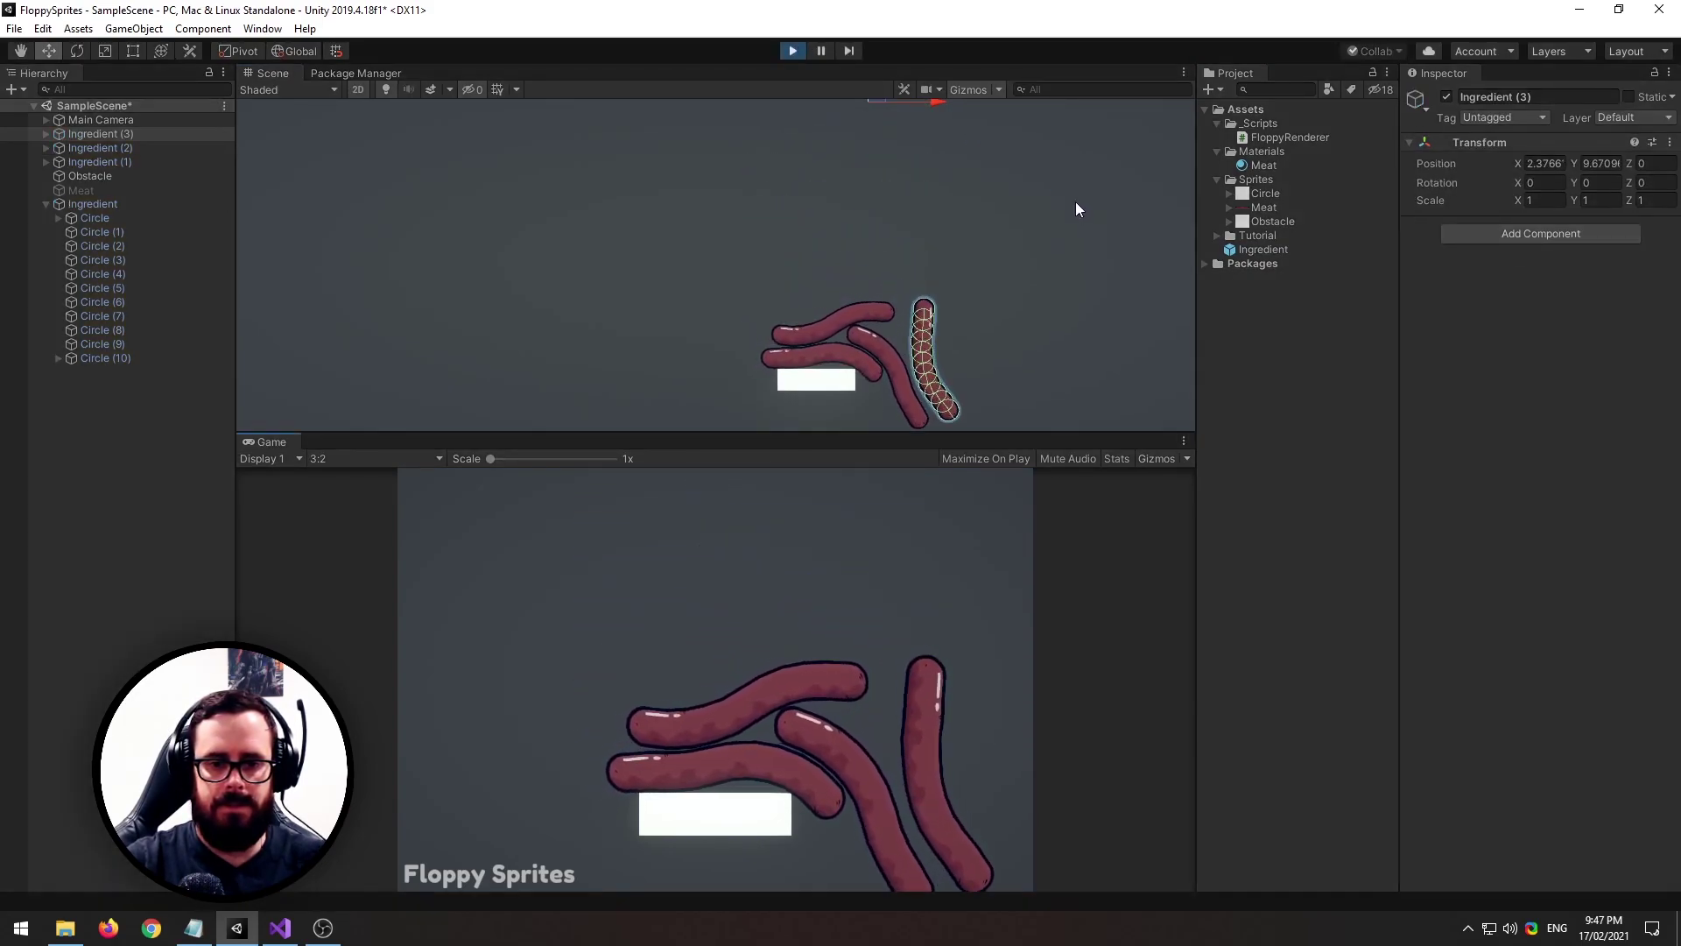
Exit Play mode to reset the four Ingredient sausages, then deselect Ingredient (3)
{"action": "left_click", "coordinate": [792, 51]}
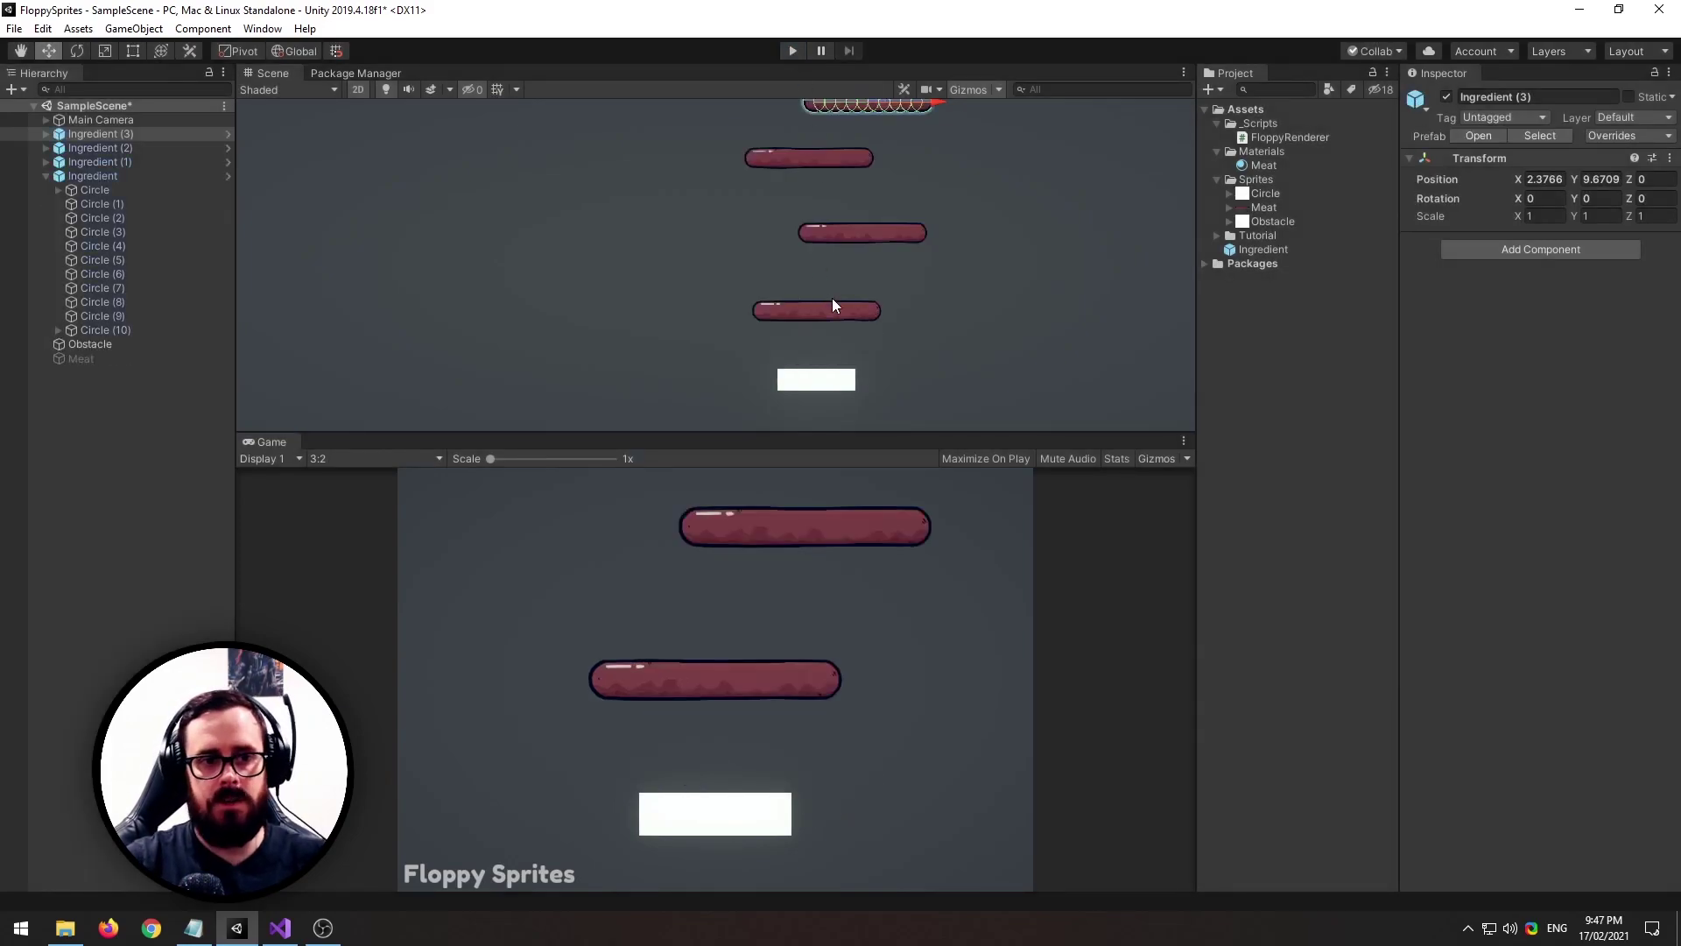
{"action": "left_click", "coordinate": [1242, 548]}
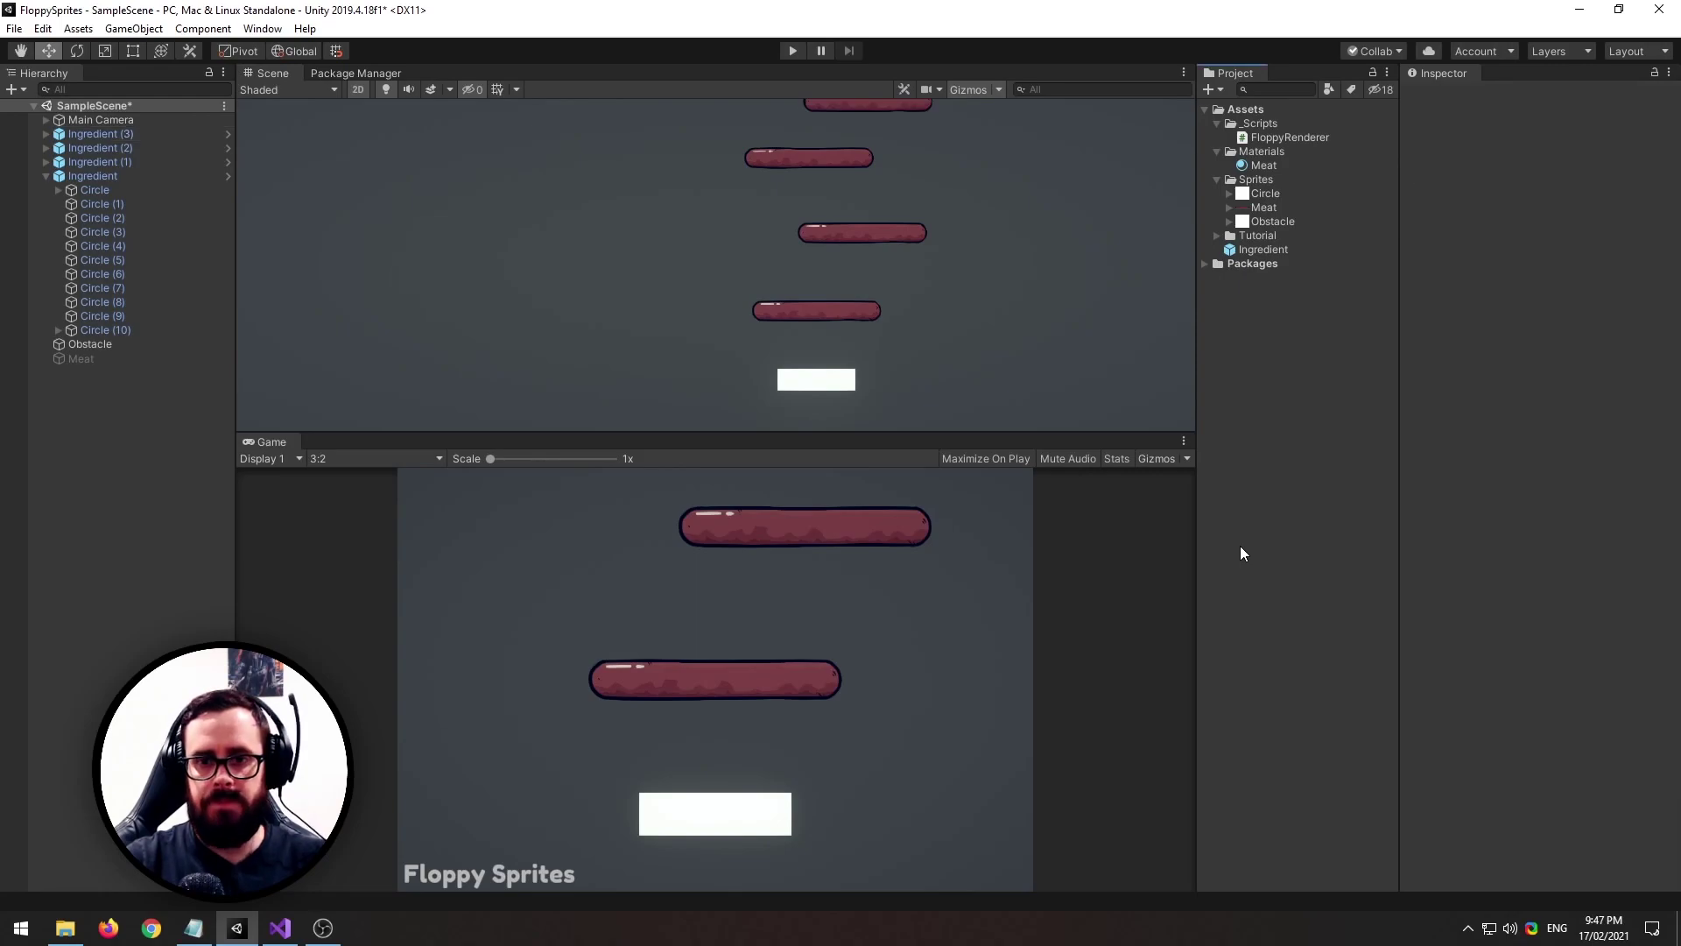